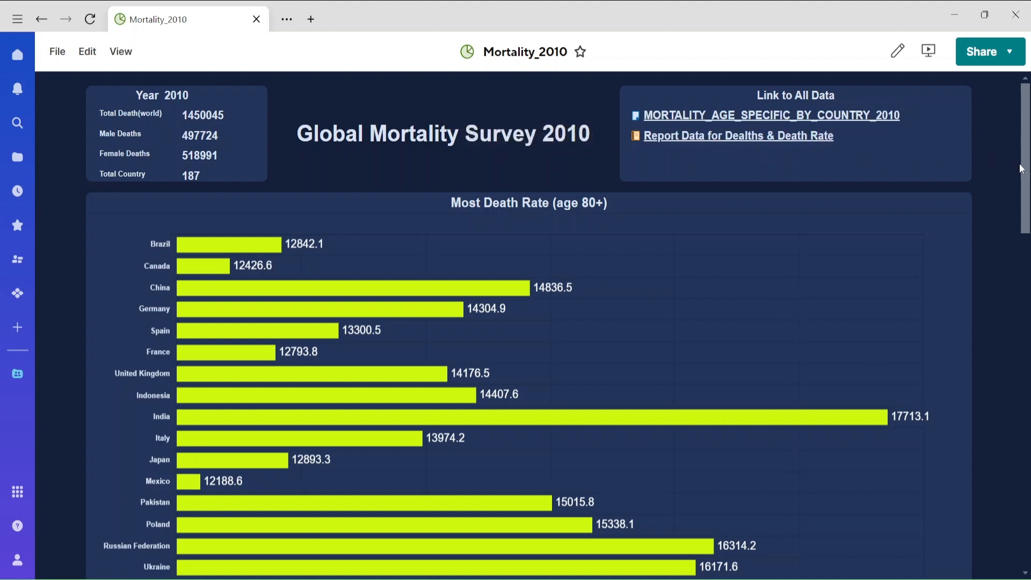
Step: Switch to Chrome and examine the expanded Free Health Data Sets list on Tableau's Free Public Data Sets page
left_click_drag(1024, 208, 994, 163)
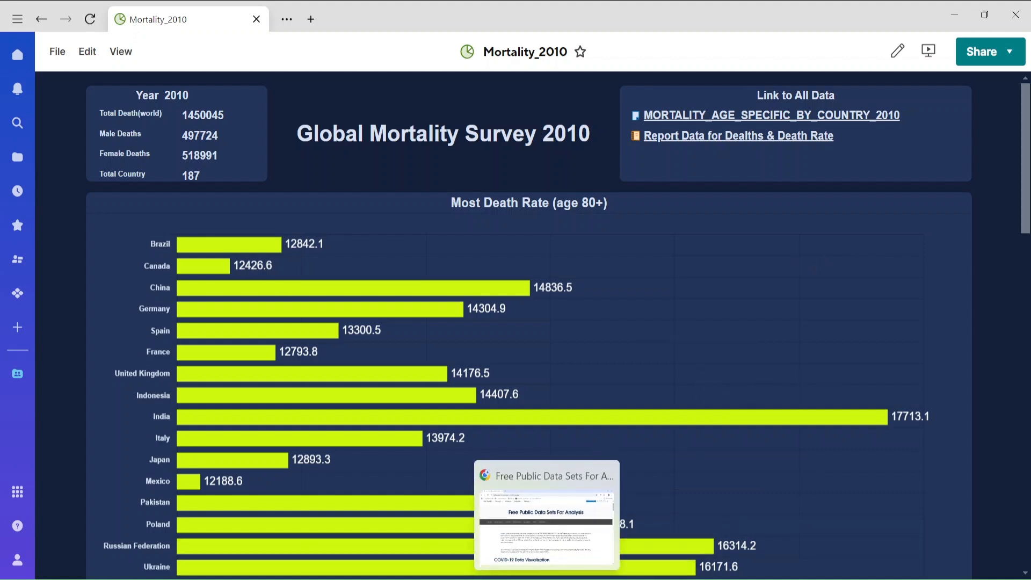
left_click(547, 520)
scroll(569, 487, "up", 2)
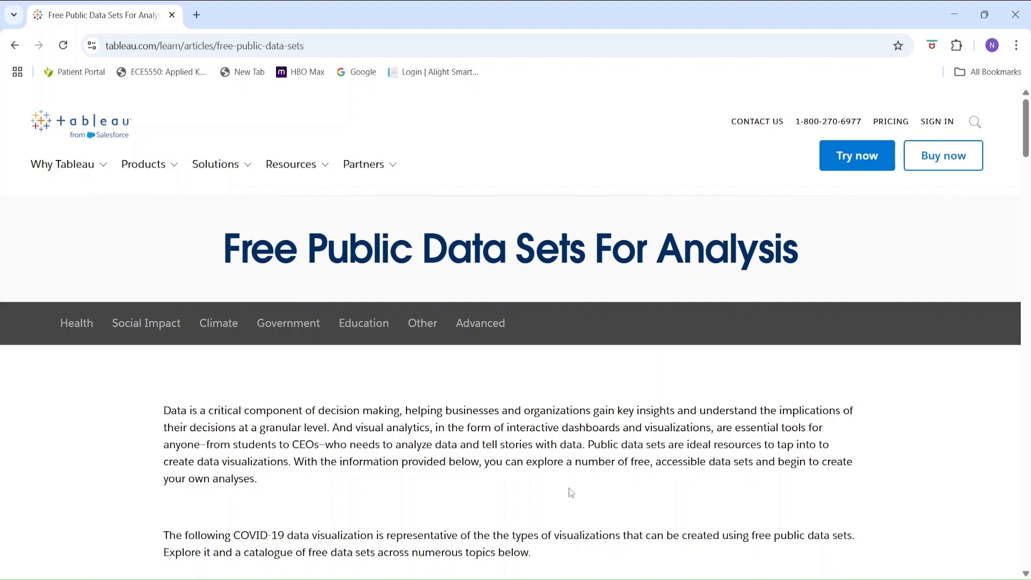
scroll(569, 487, "down", 1)
scroll(99, 407, "up", 1)
mouse_move(1025, 128)
left_mouse_down()
mouse_move(1027, 328)
mouse_move(1029, 256)
left_mouse_up()
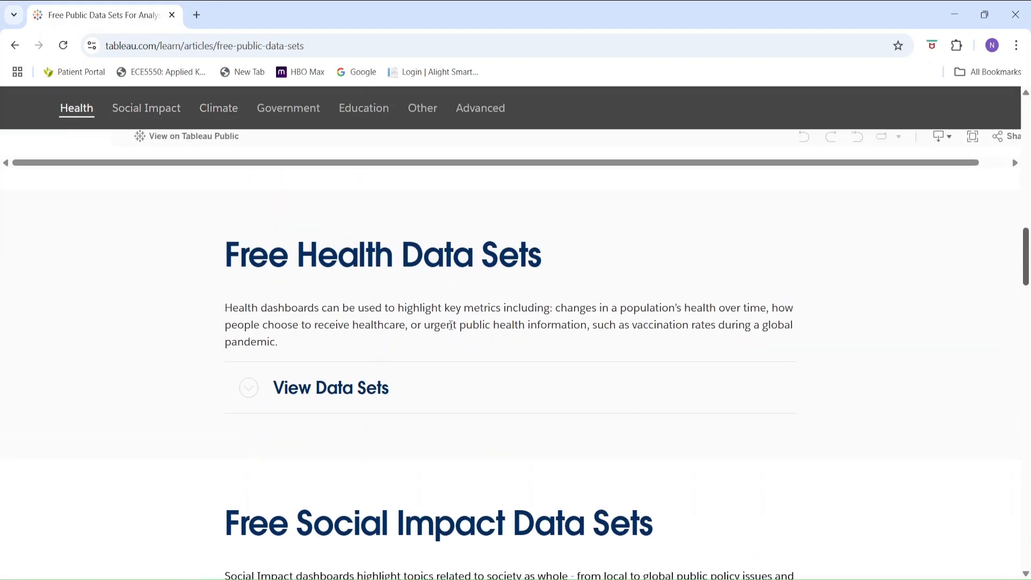
left_click(357, 391)
scroll(423, 369, "down", 1)
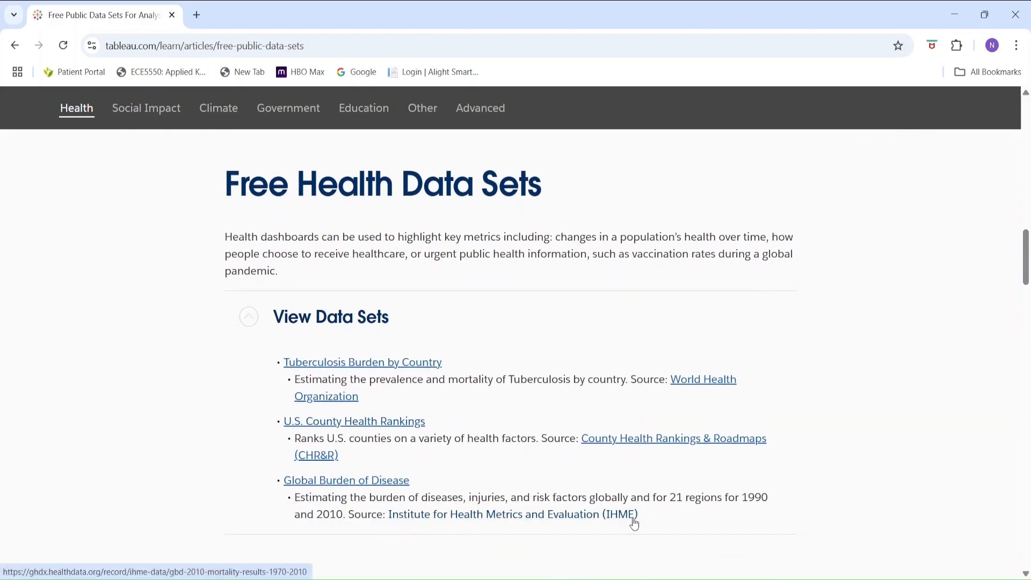
left_click(949, 18)
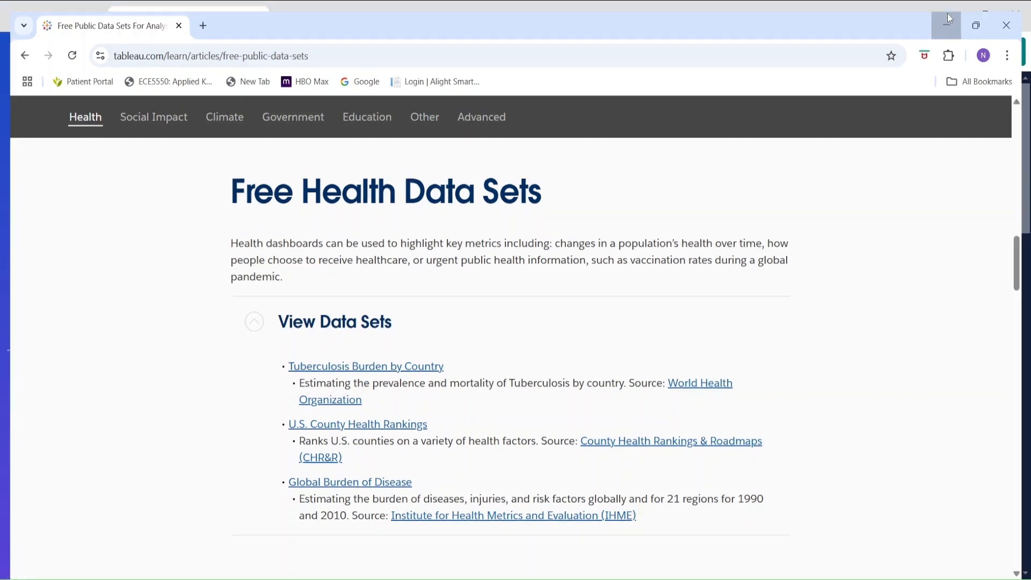
Step: Open IHME_GBD_2010_MORTALITY_AGE_SPECIFIC_BY_COUNTRY_2010 from the Smartsheets_Data folder in Excel, maximize it and dismiss Document Recovery
mouse_move(605, 577)
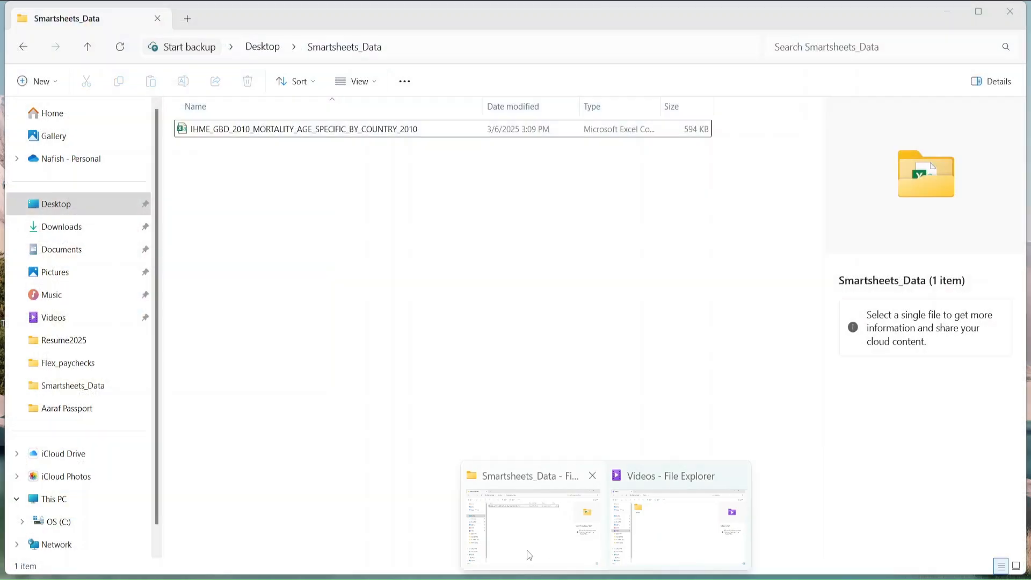
left_click(528, 542)
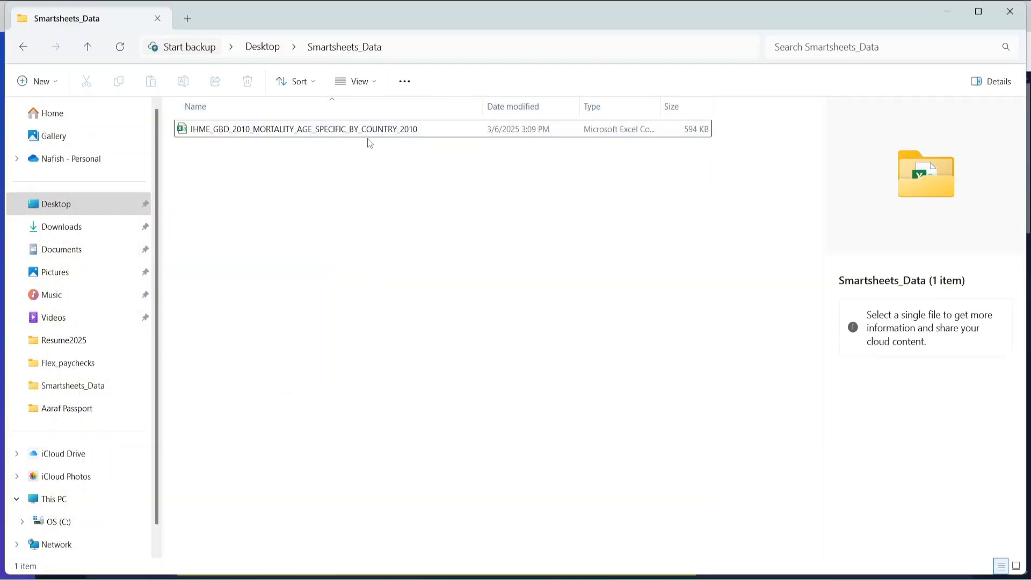
double_click(368, 134)
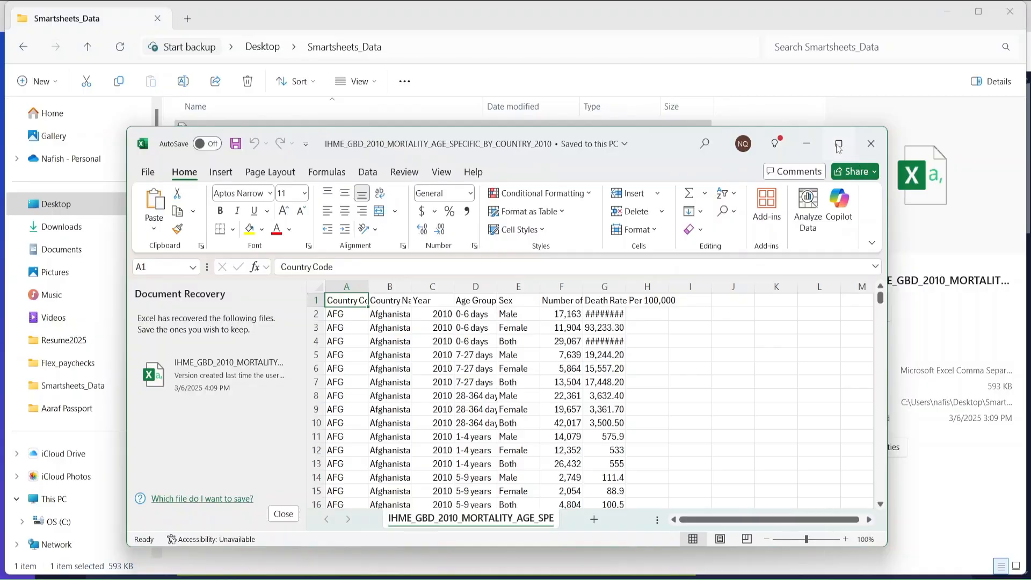
left_click(837, 144)
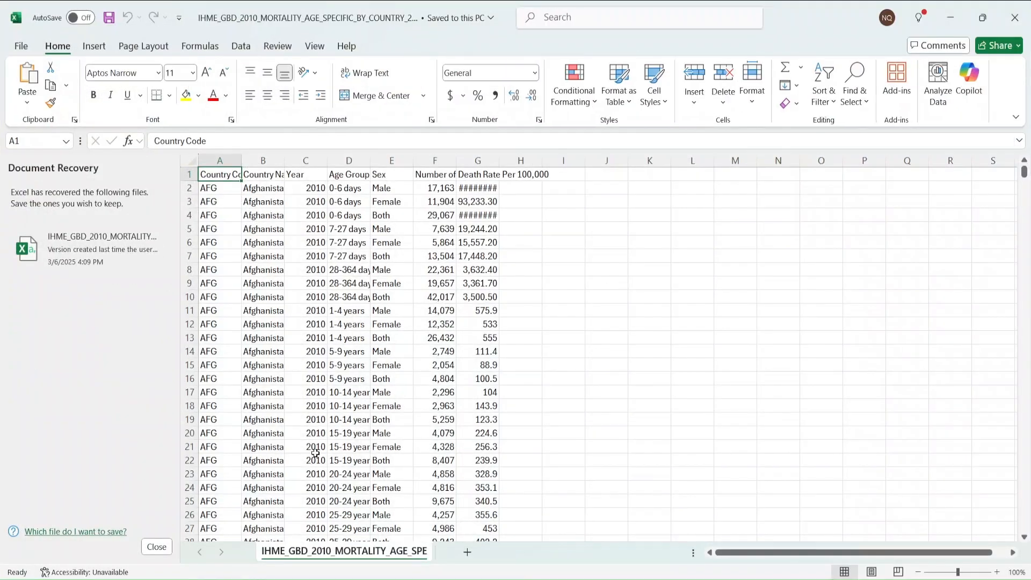
left_click(161, 548)
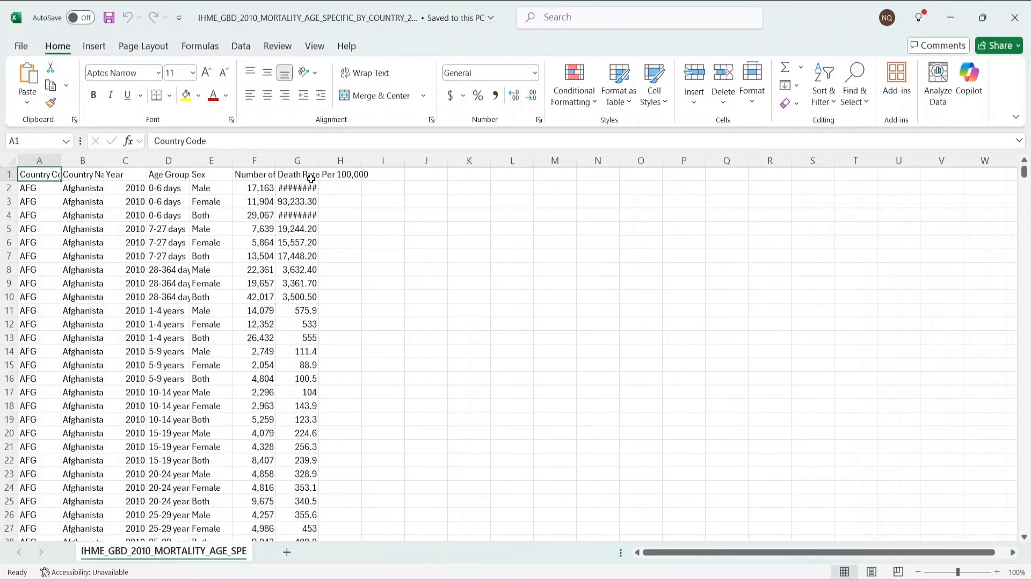
Step: Widen the Death Rate Per 100,000 and Country Code columns to show their full contents, and look through the rows
left_click_drag(319, 160, 382, 160)
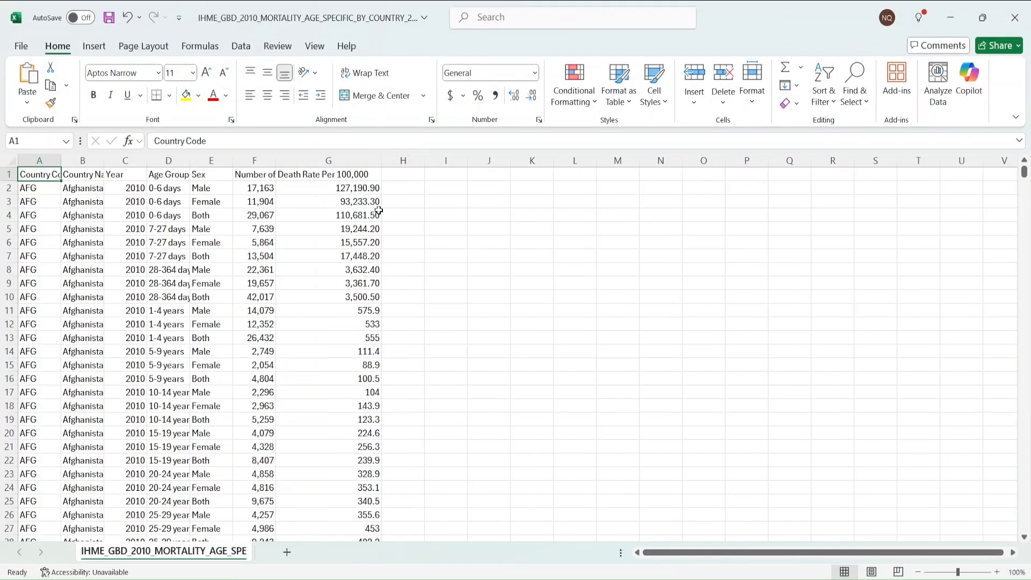
left_click_drag(61, 161, 107, 164)
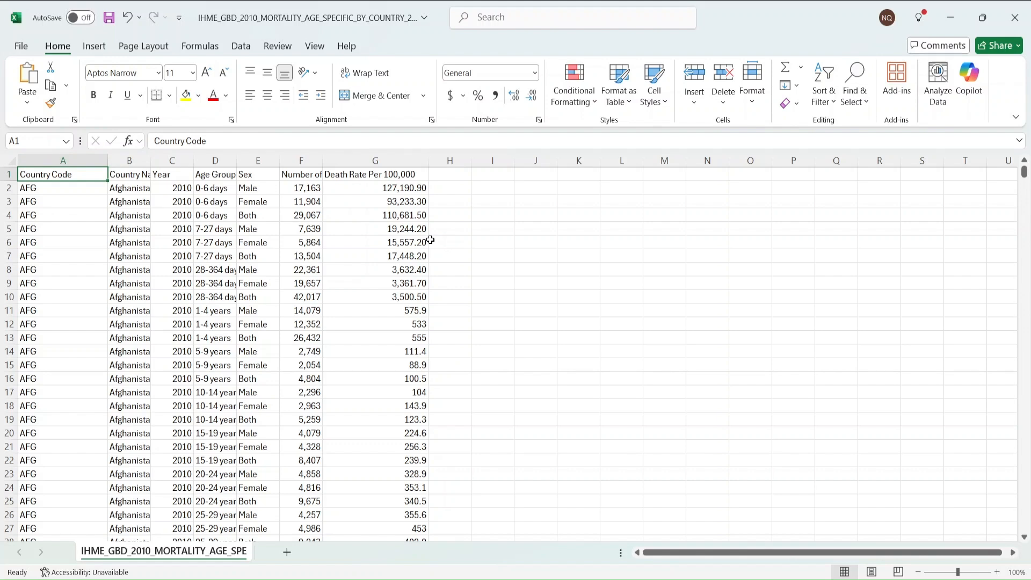
left_click_drag(1024, 174, 1024, 528)
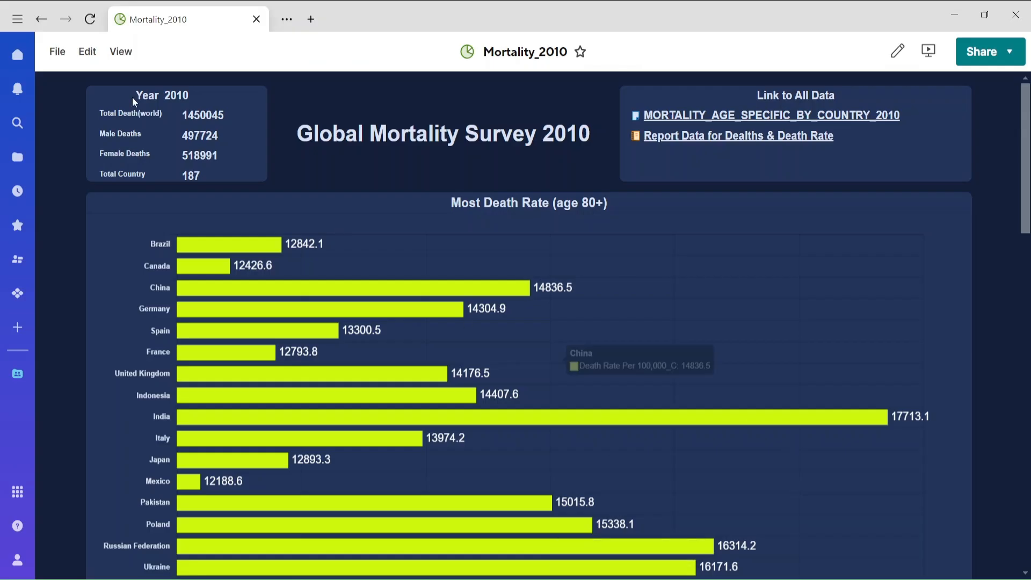
Step: Return to the Smartsheet workspace browser and create a new workspace named Data_Dashboarding
left_click(35, 30)
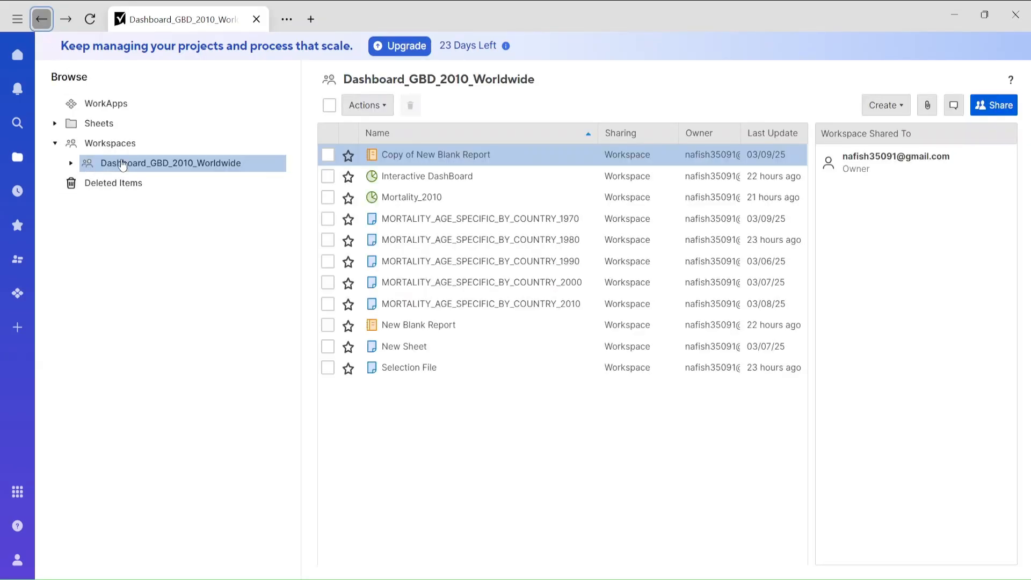
right_click(143, 163)
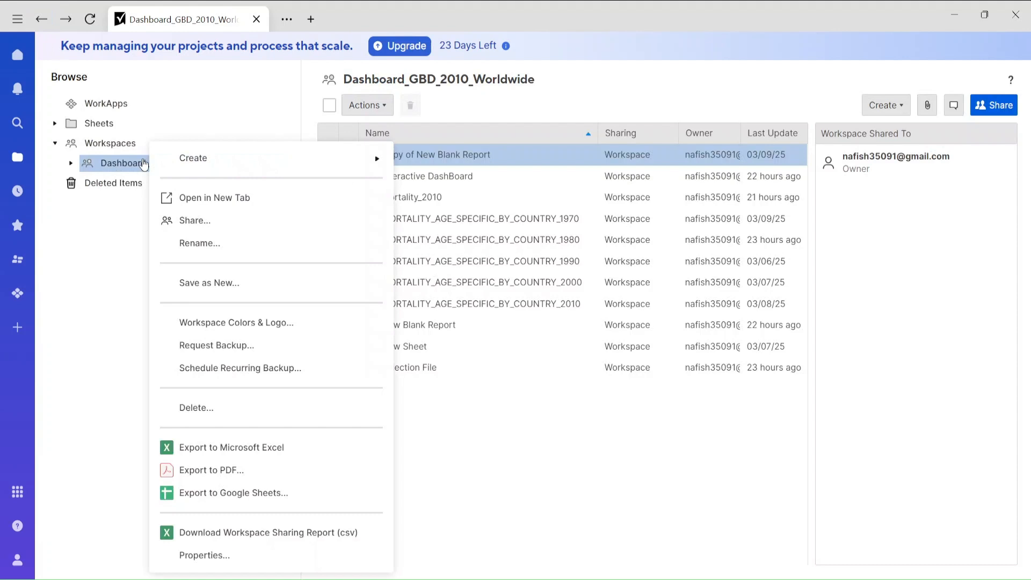
left_click(122, 145)
right_click(122, 149)
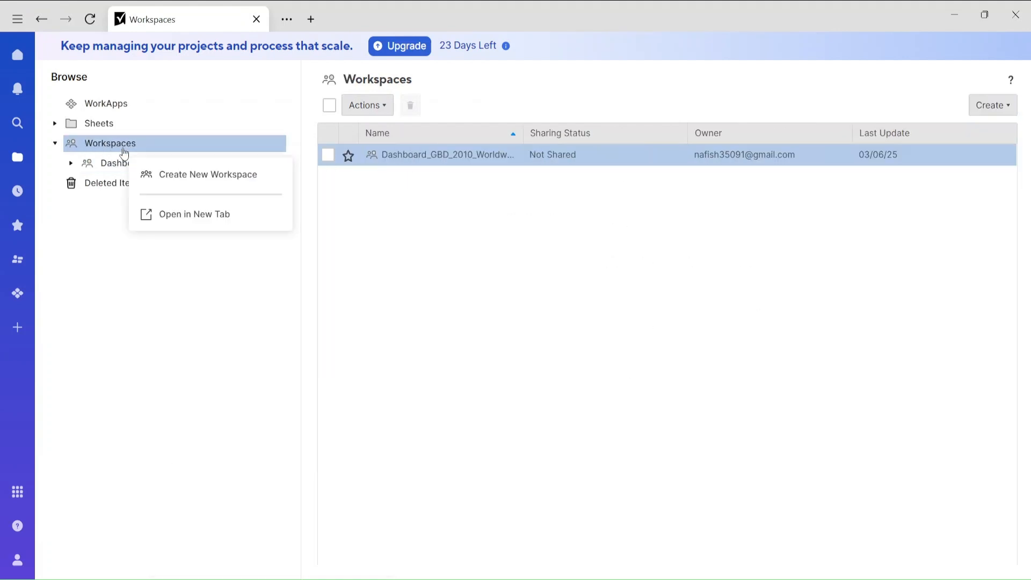
left_click(175, 173)
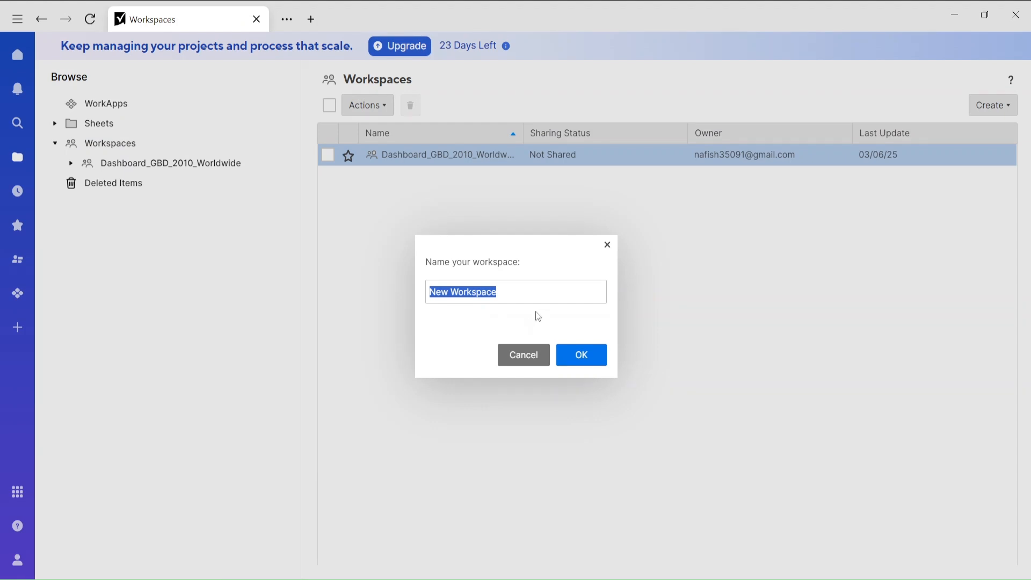
type("Data")
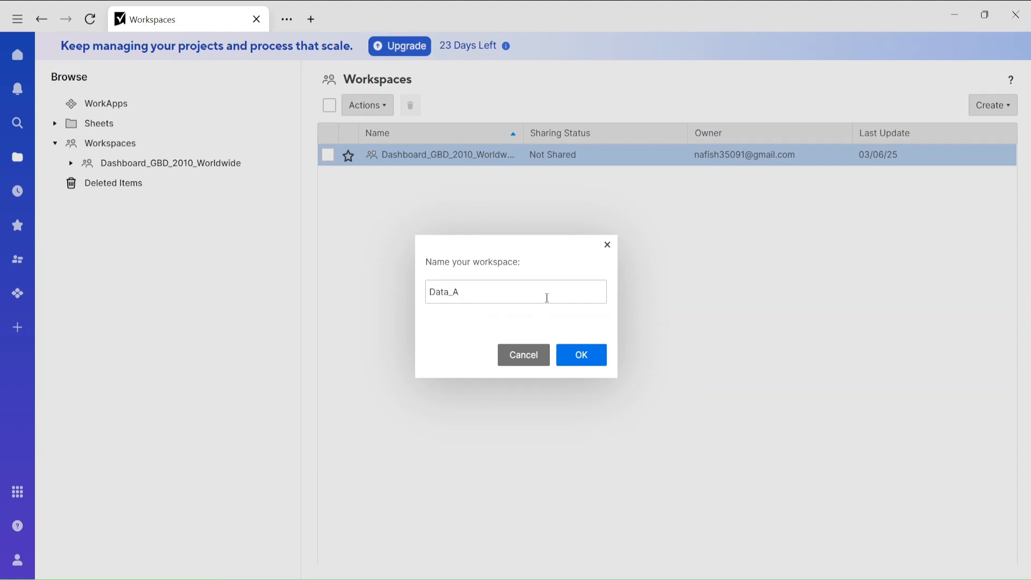
type("_Dashboardi")
key("Return")
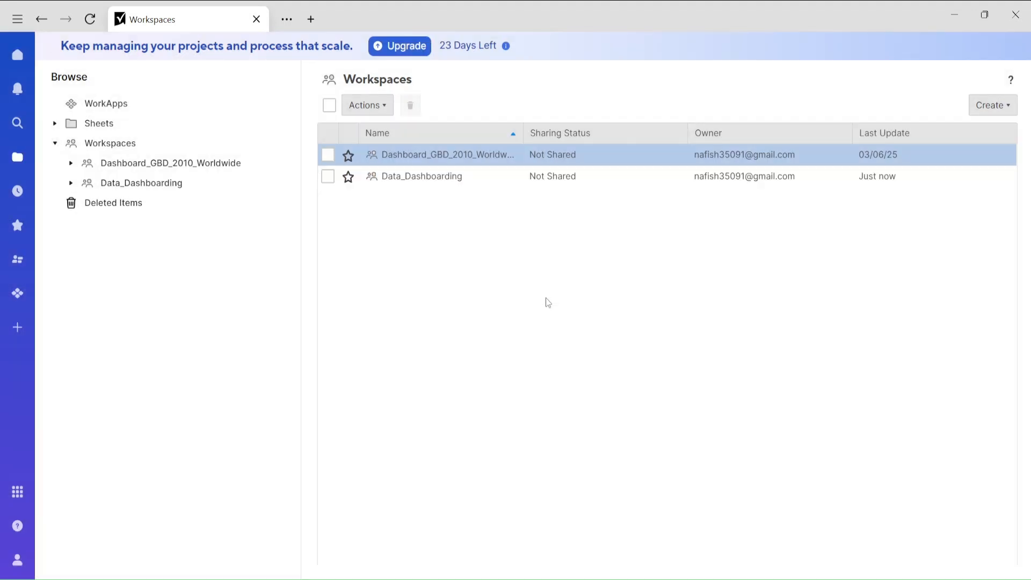
Step: Open the Data_Dashboarding workspace and start a Microsoft Excel import with file selection
left_click(411, 178)
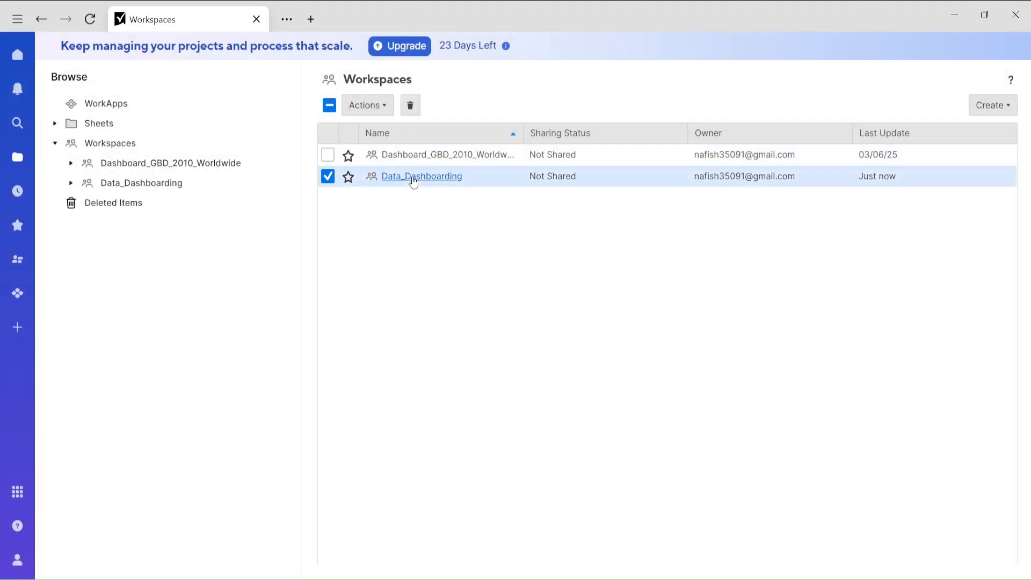
right_click(474, 243)
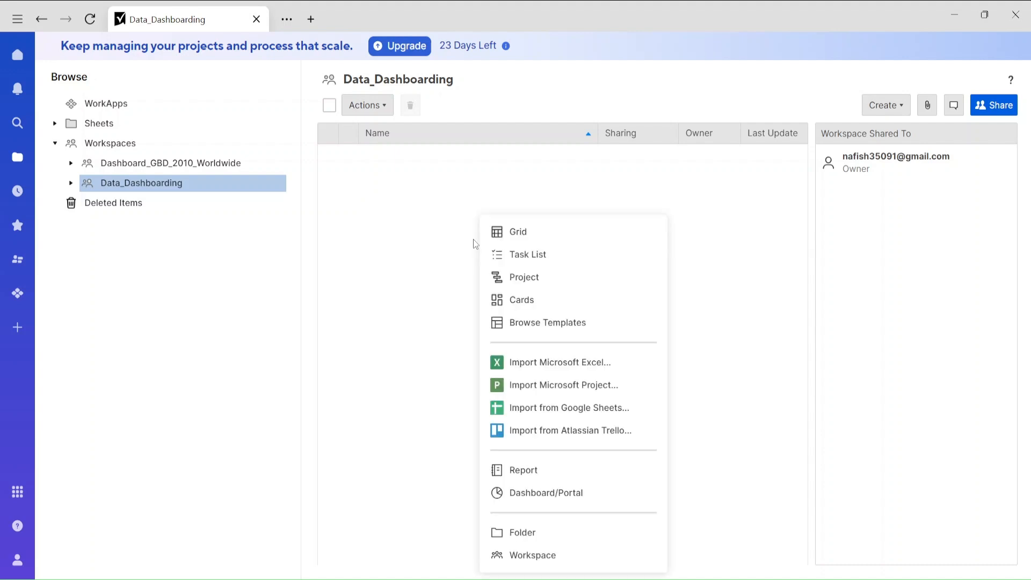
left_click(408, 178)
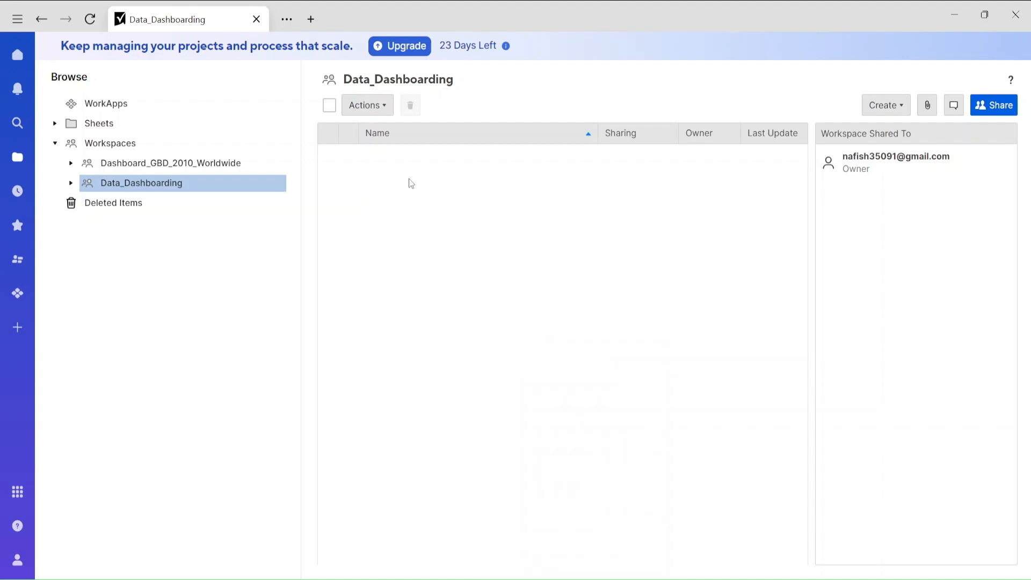
right_click(408, 178)
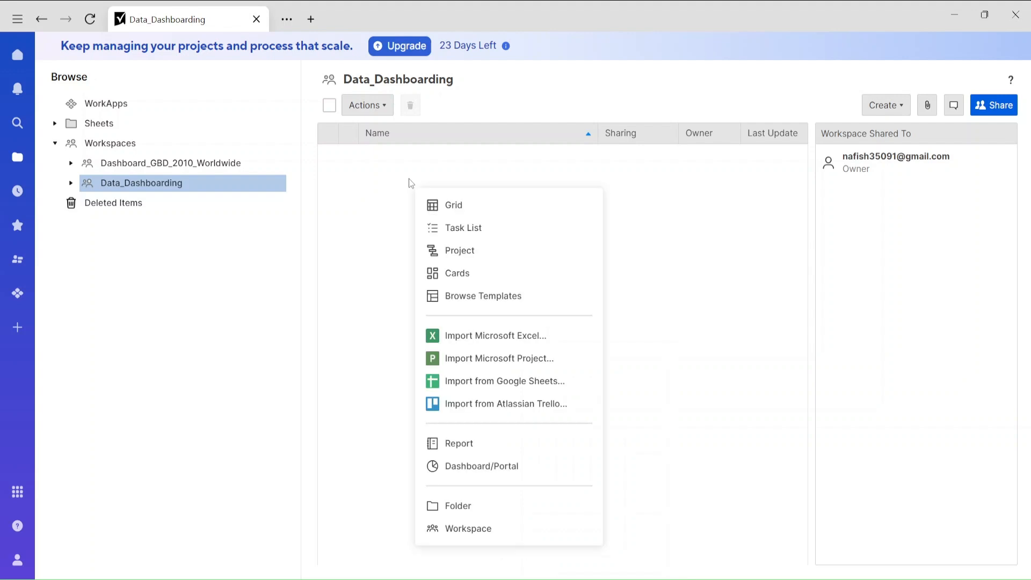
left_click(475, 339)
left_click(412, 309)
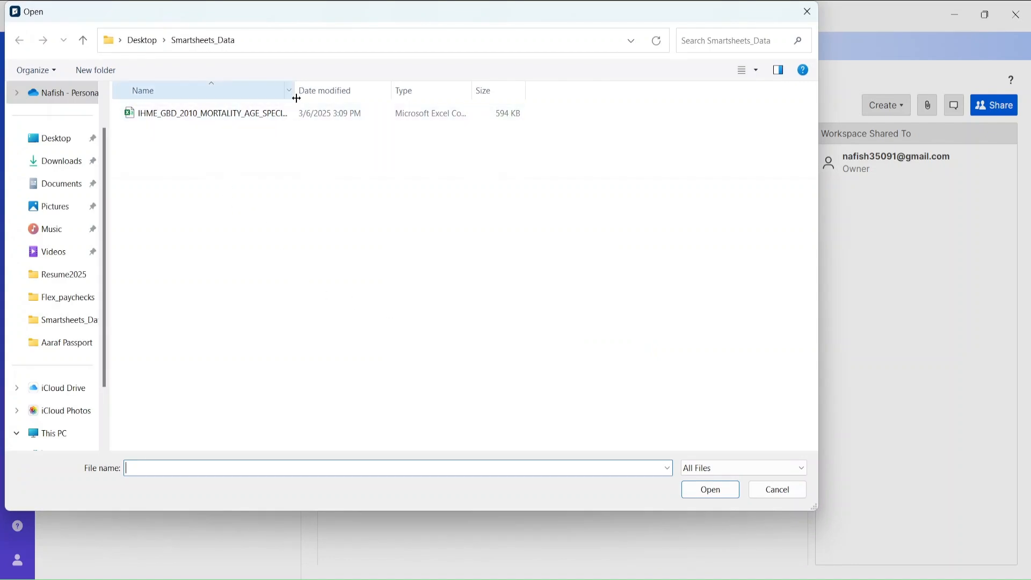
Step: Choose the file IHME_GBD_2010_MORTALITY_AGE_SPECIFIC_BY_COUNTRY_2010 for the import and continue to the import settings
left_click_drag(294, 95, 445, 101)
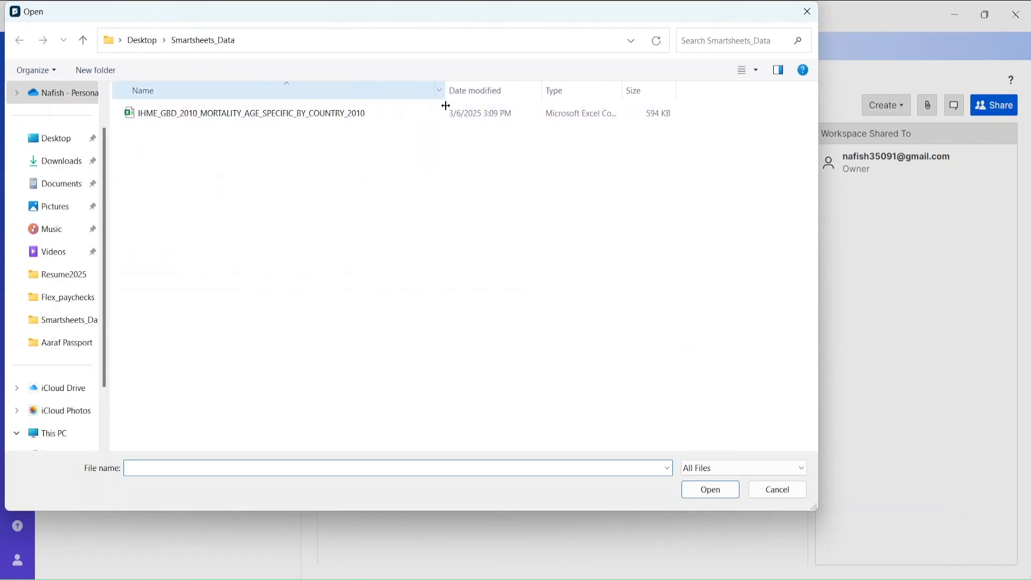
left_click(310, 117)
left_click(711, 490)
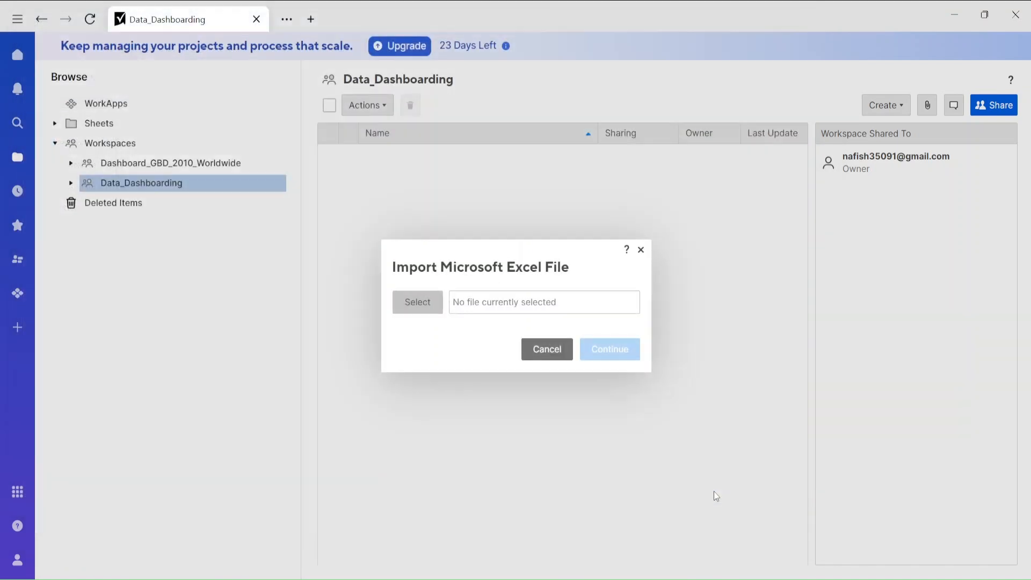
left_click(612, 350)
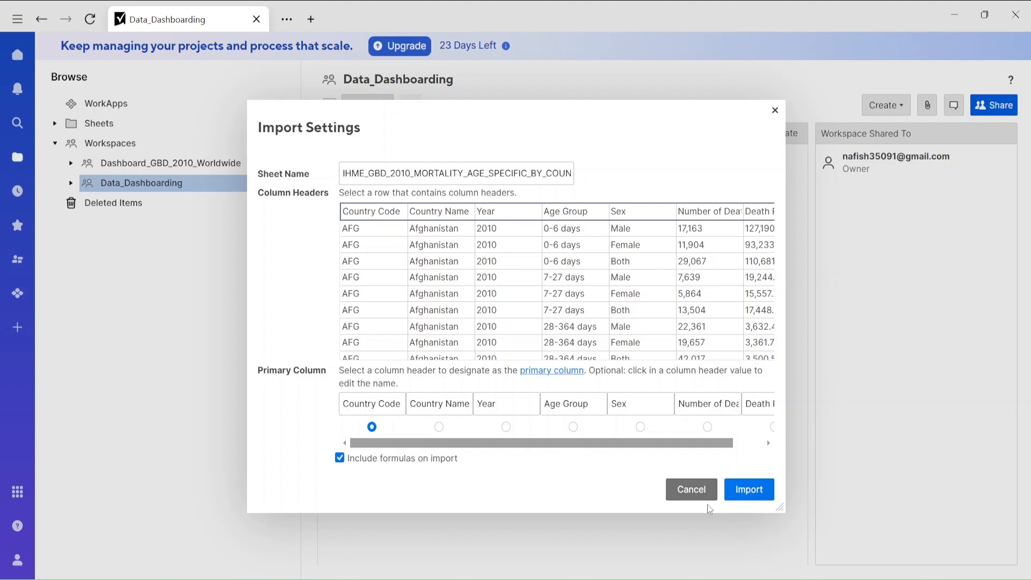
Step: Set the sheet name to Mortality_Data_2010 and import it with Country Code as the primary column
left_click(756, 501)
left_click_drag(558, 173, 333, 186)
key("BackSpace")
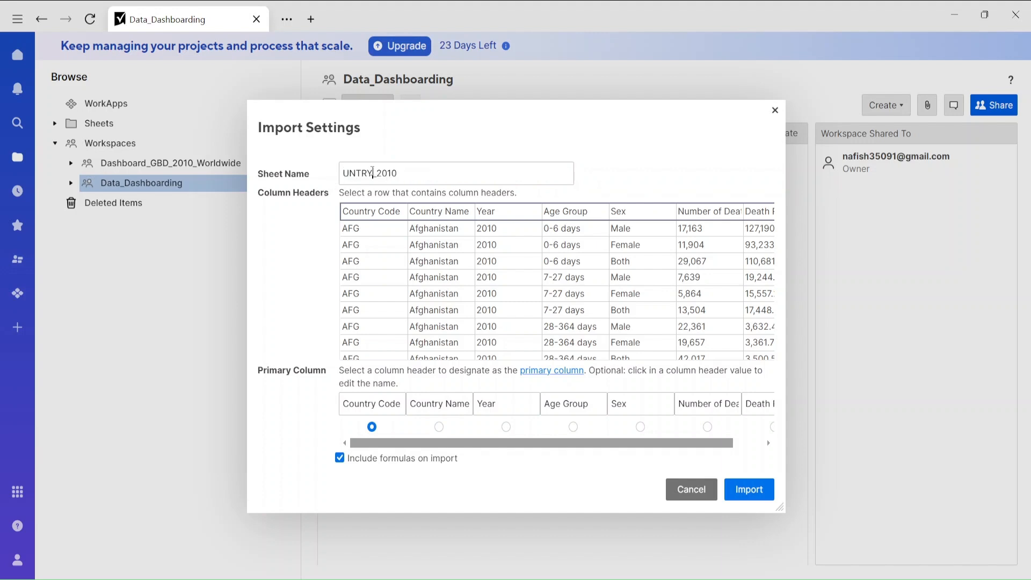
left_click_drag(376, 173, 342, 172)
key("BackSpace")
type("Data")
type("Mortality")
type("_")
left_click(754, 493)
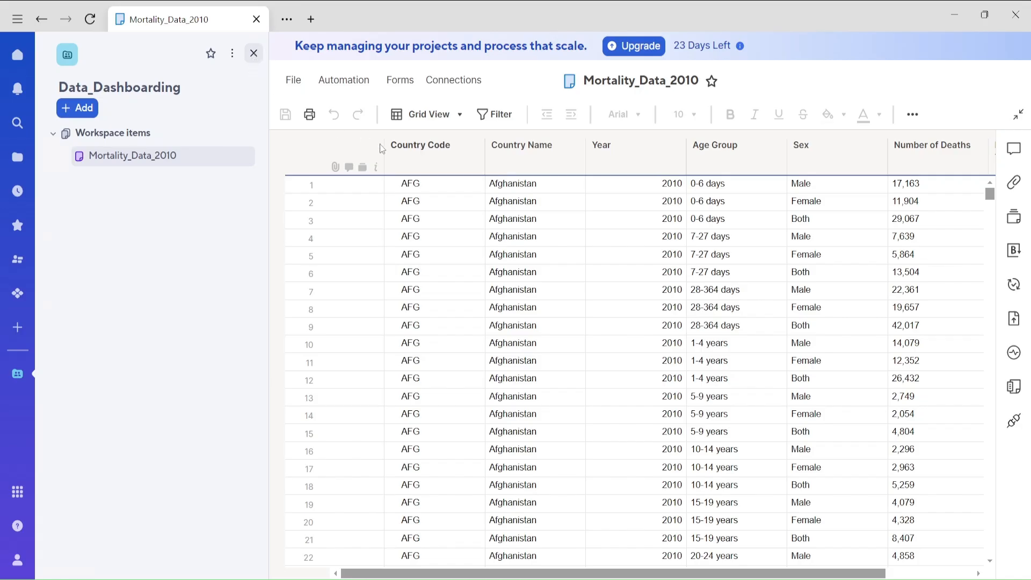
Step: Hide the workspace item list and examine the imported sheet from the first to the last row, including the death rate values
left_click(378, 143)
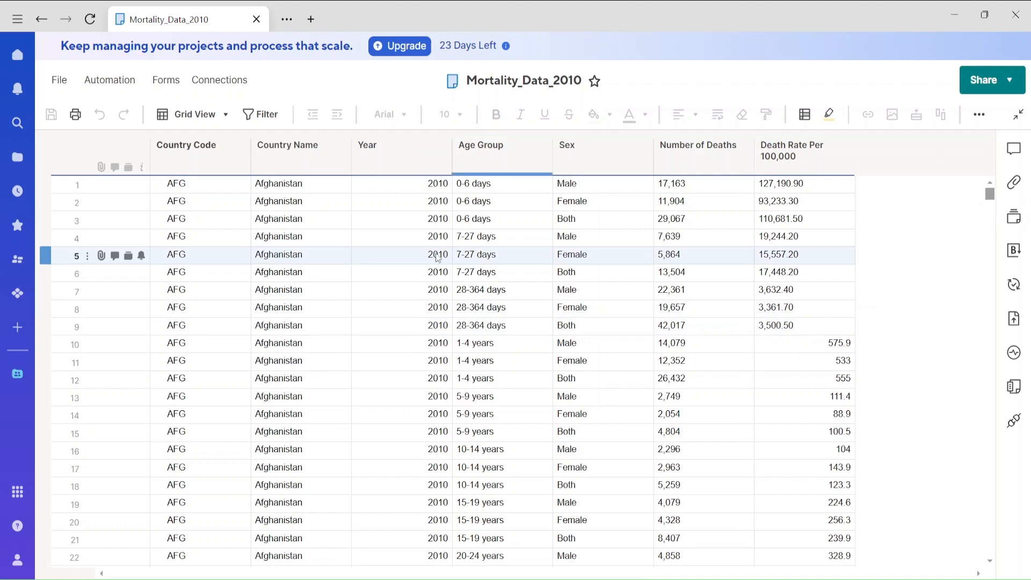
left_click_drag(990, 195, 990, 214)
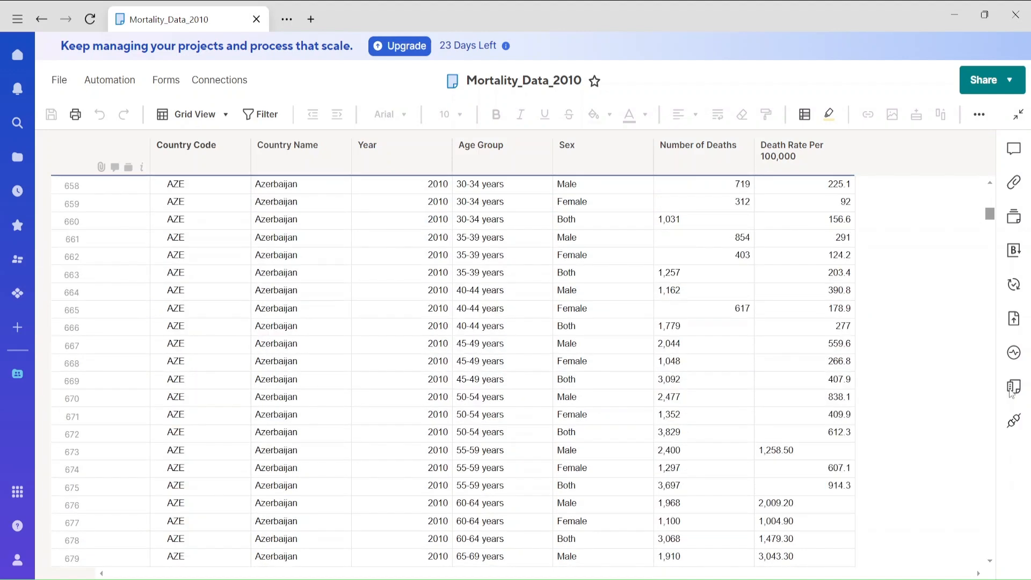
left_click_drag(1011, 394, 974, 575)
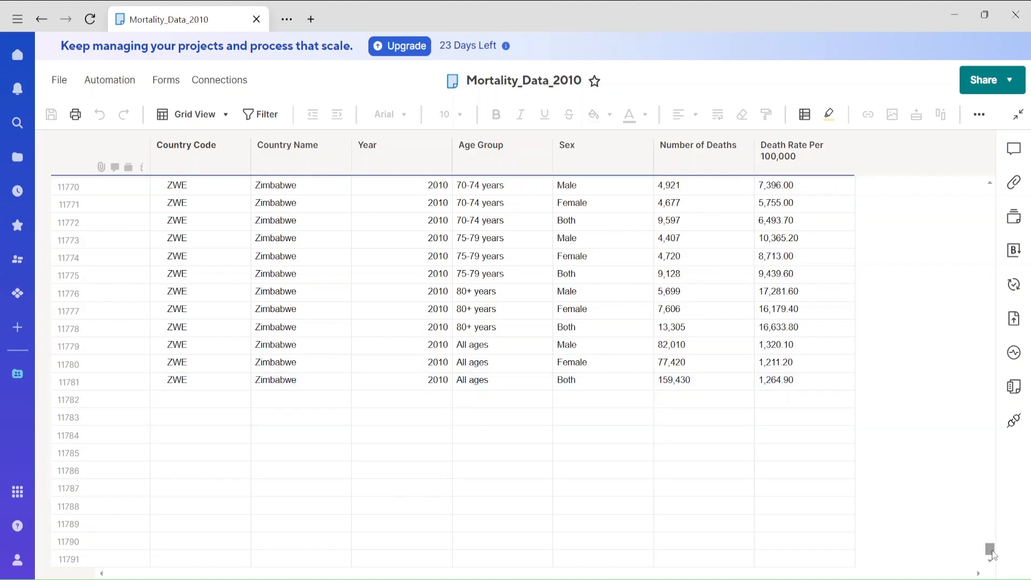
left_click_drag(991, 553, 991, 194)
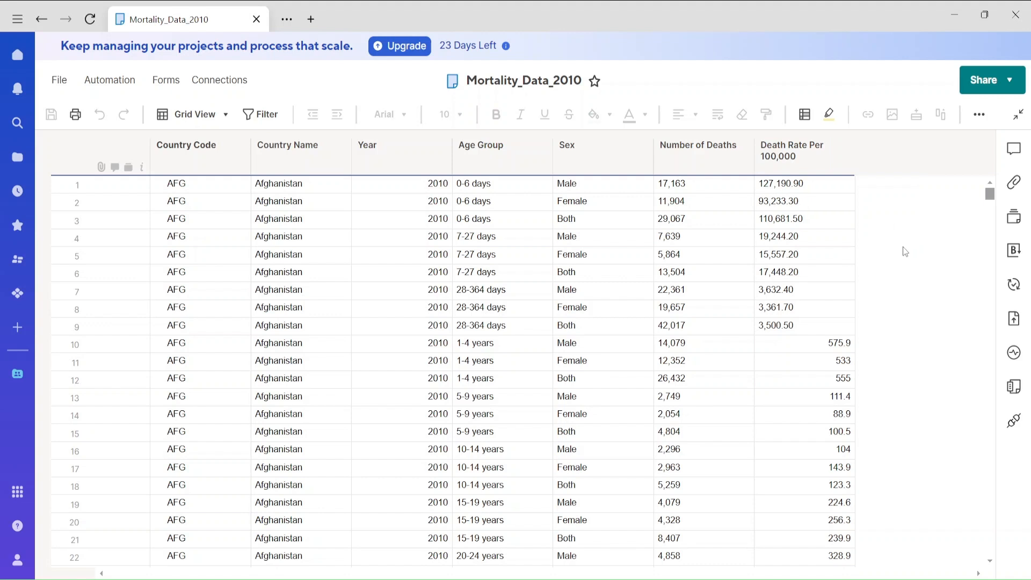
left_click(781, 327)
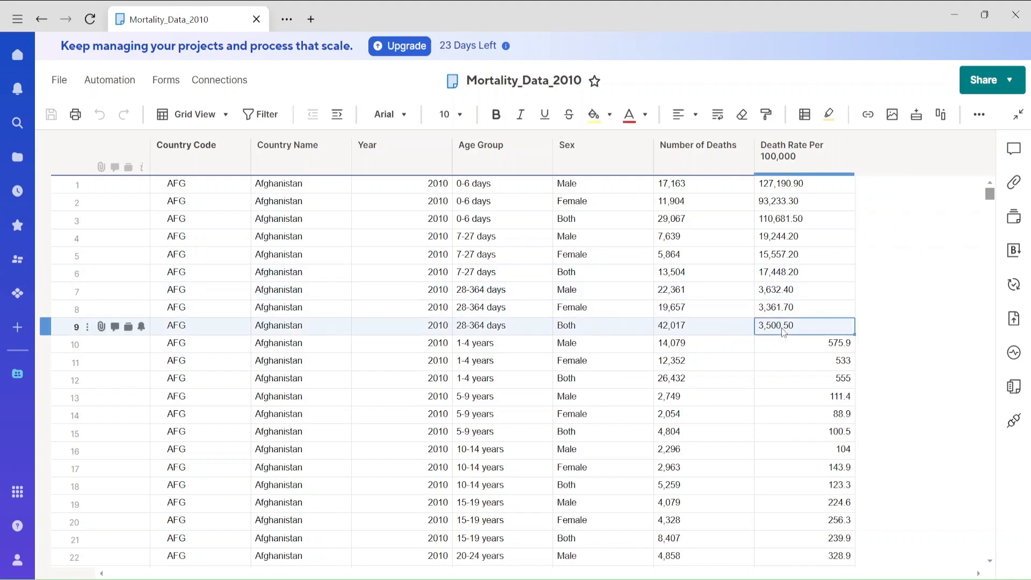
left_click(890, 337)
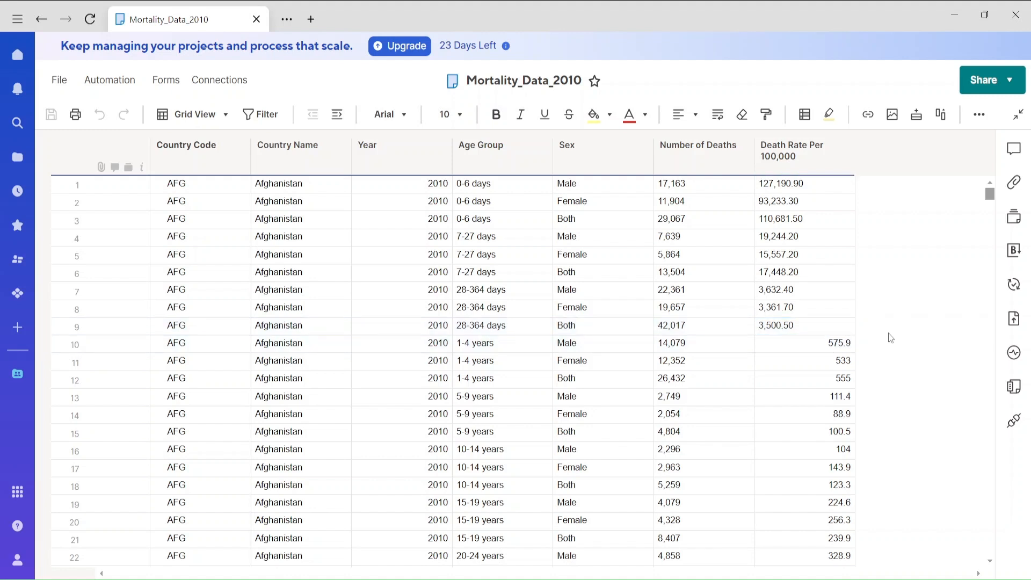
Step: Examine how values with and without thousands separators are stored in the Death Rate Per 100,000 and Number of Deaths columns
double_click(798, 324)
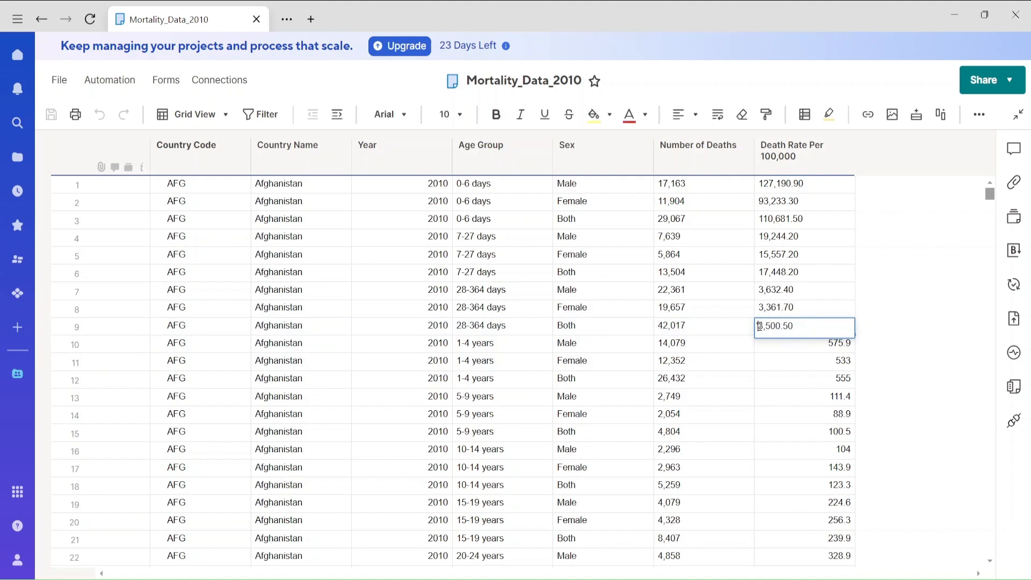
left_click(899, 310)
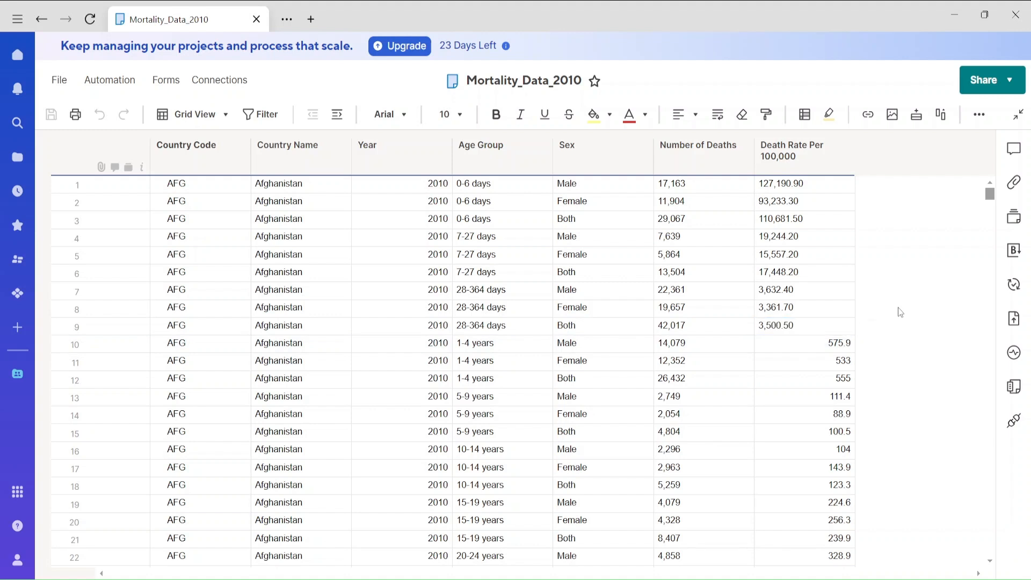
double_click(807, 344)
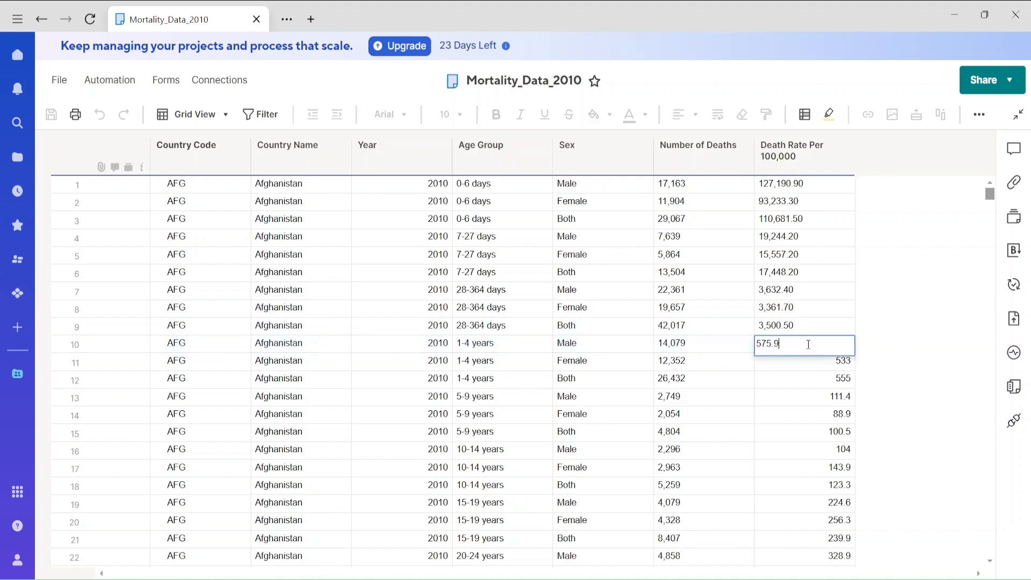
left_click(922, 315)
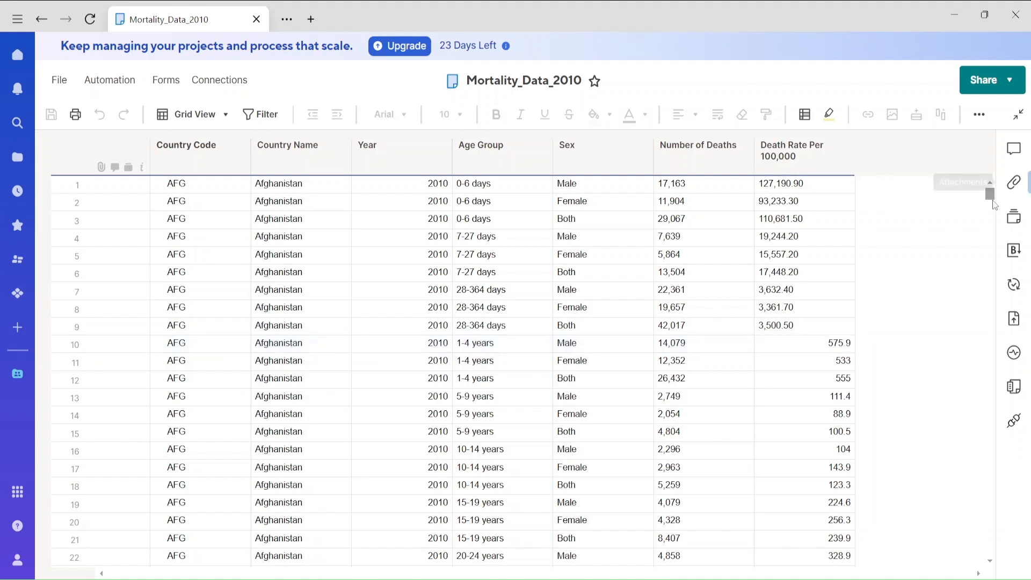
left_click_drag(988, 196, 988, 207)
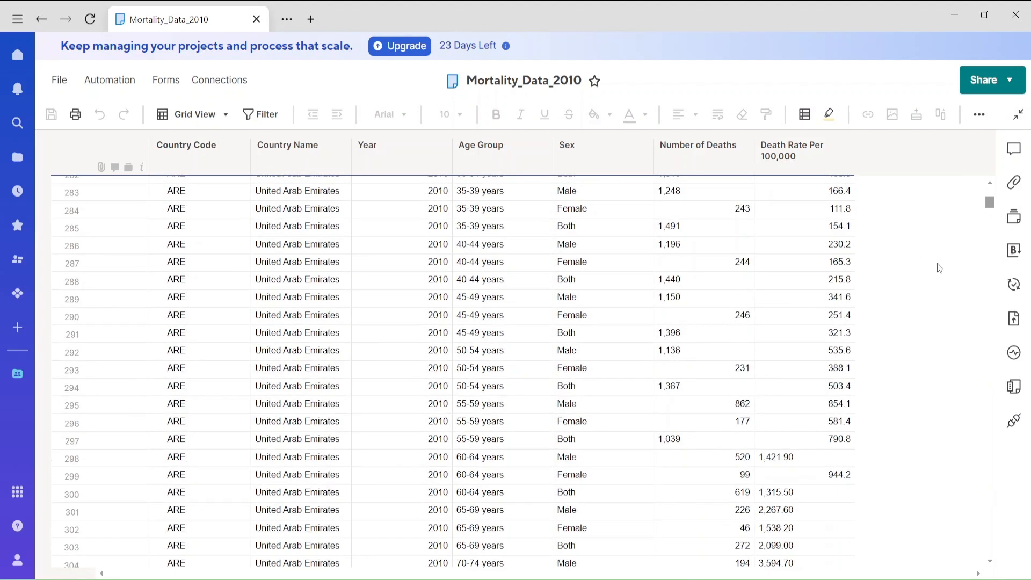
key("XF86AudioLowerVolume")
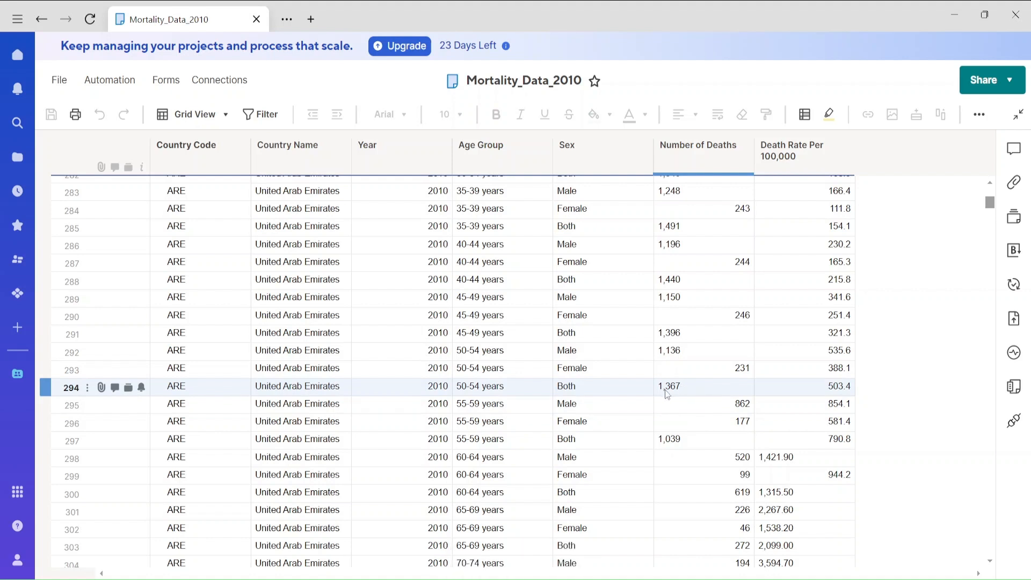
left_click(665, 389)
left_click(662, 388)
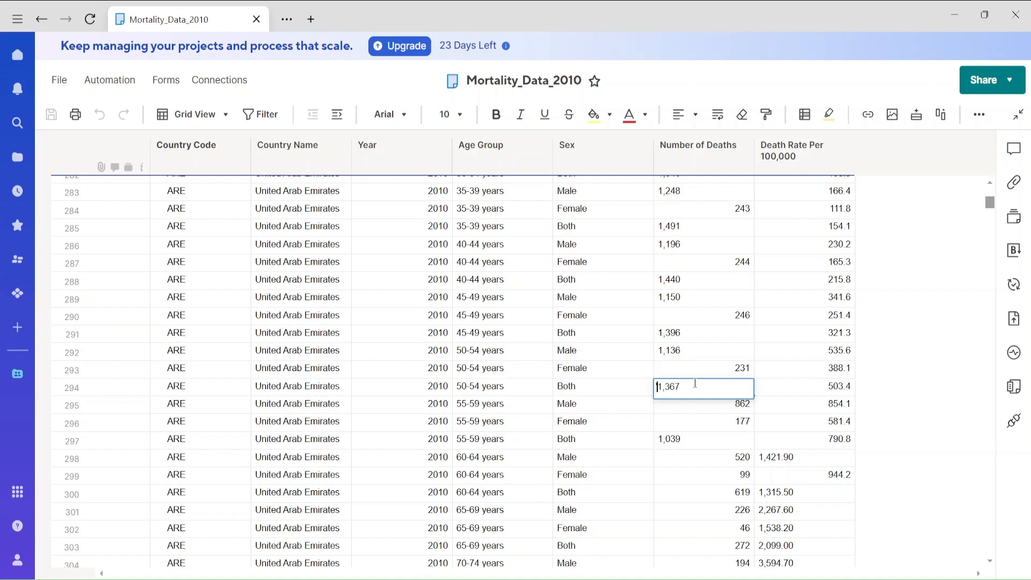
left_click(919, 328)
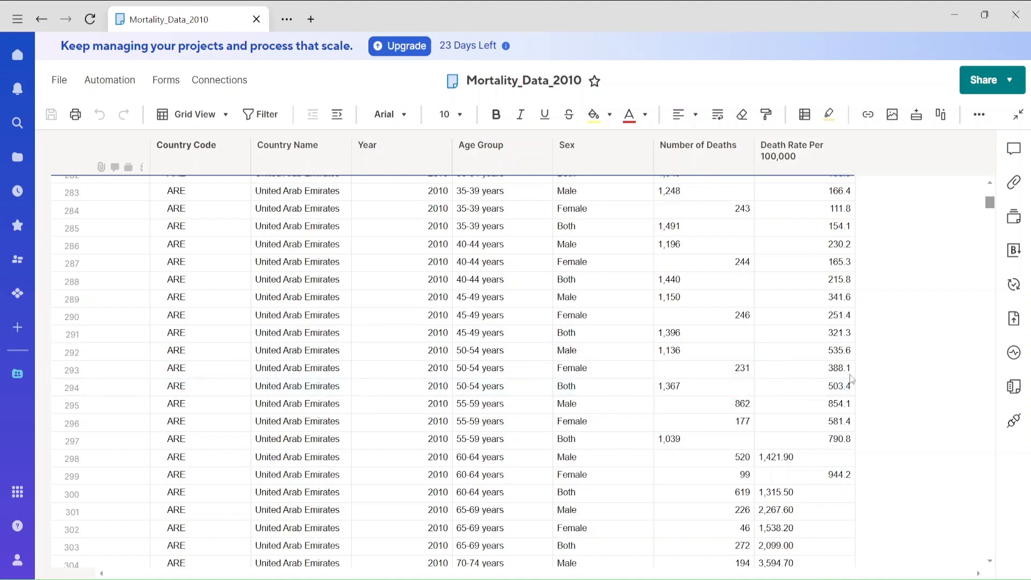
left_click(692, 390)
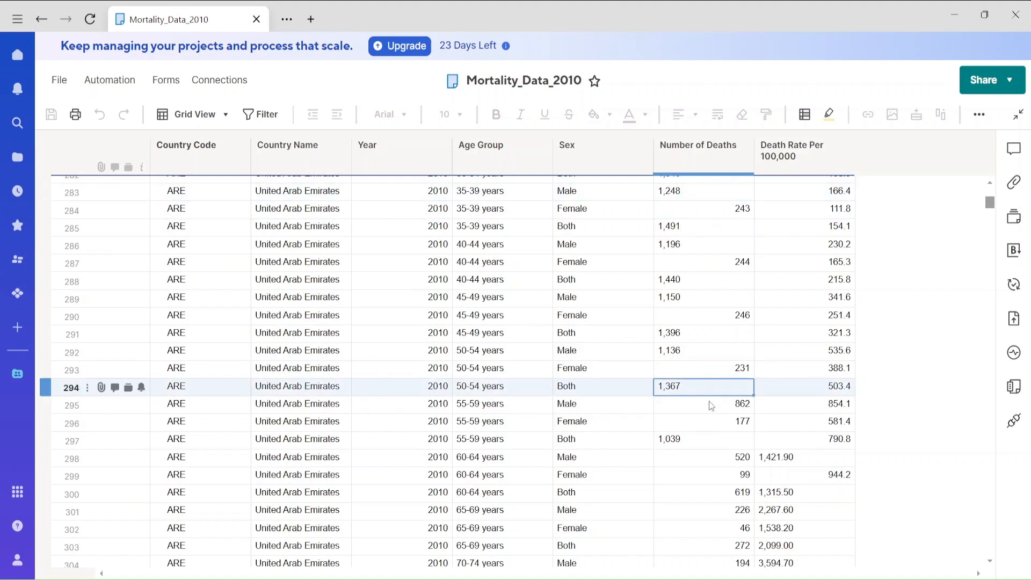
left_click(713, 405)
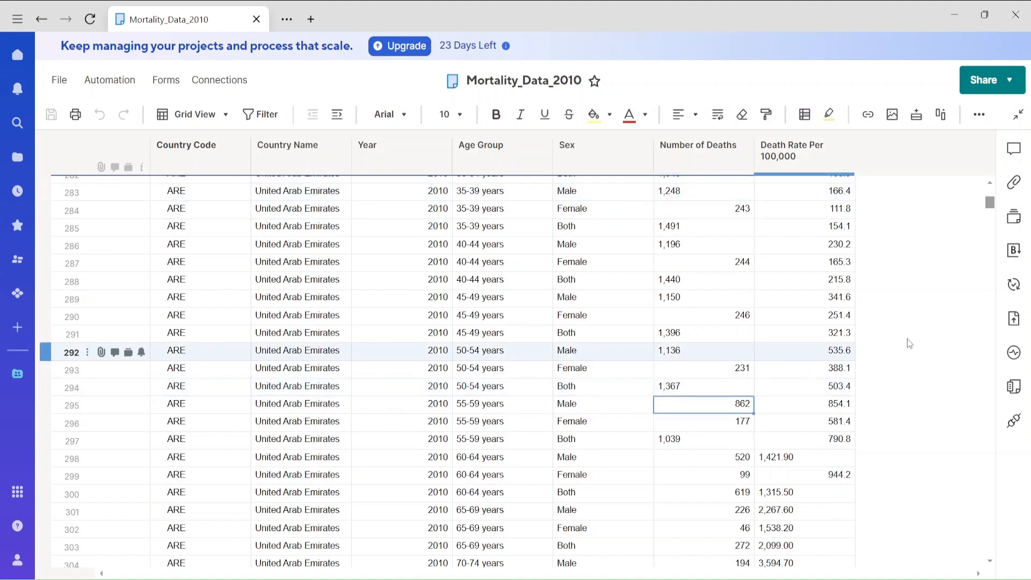
Step: Insert a column named Number_of_Deaths directly to the right of the Number of Deaths column
left_click(813, 162)
right_click(813, 162)
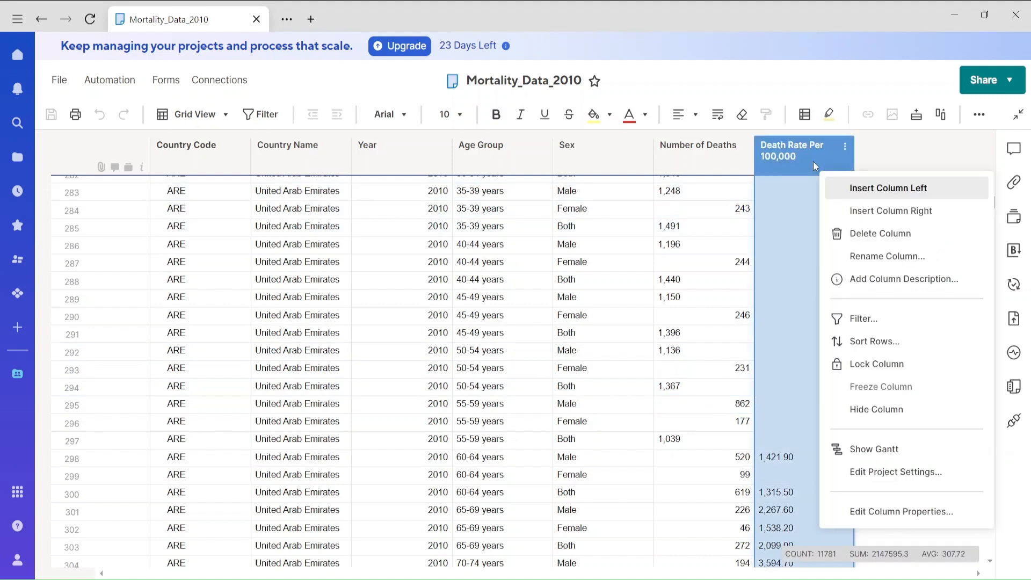
left_click(735, 160)
right_click(735, 159)
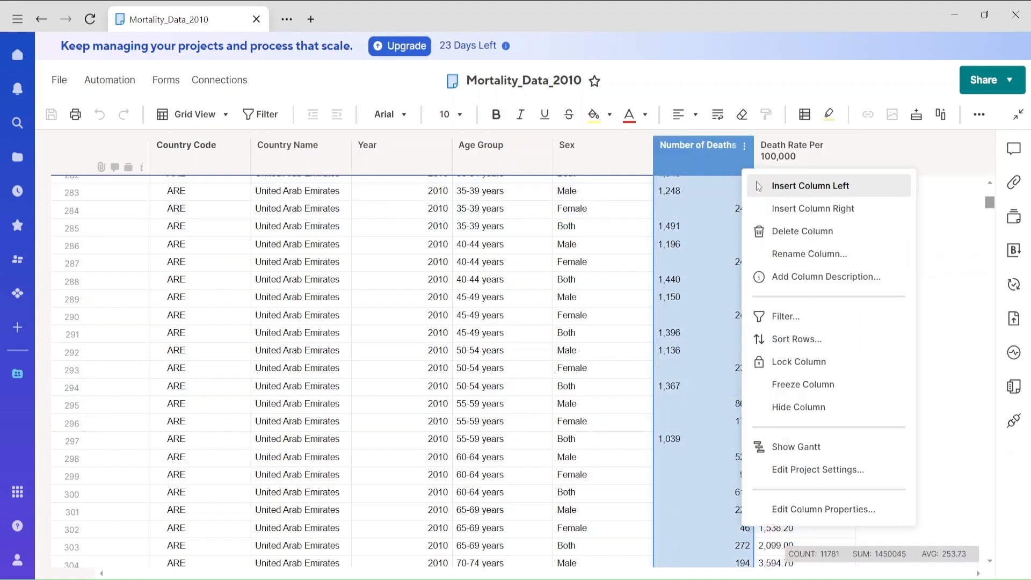
left_click(783, 209)
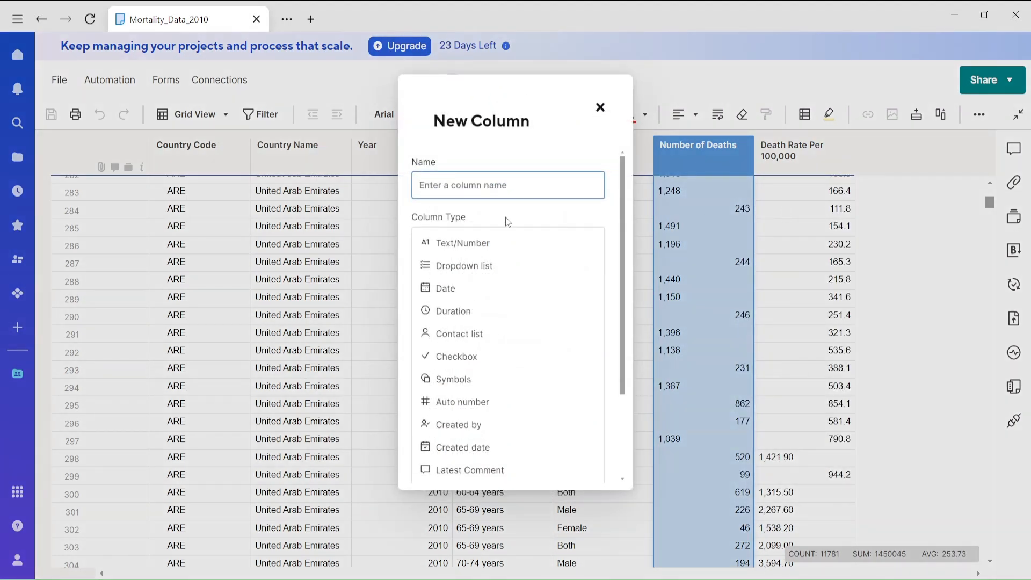
type("Number_of_Deaths")
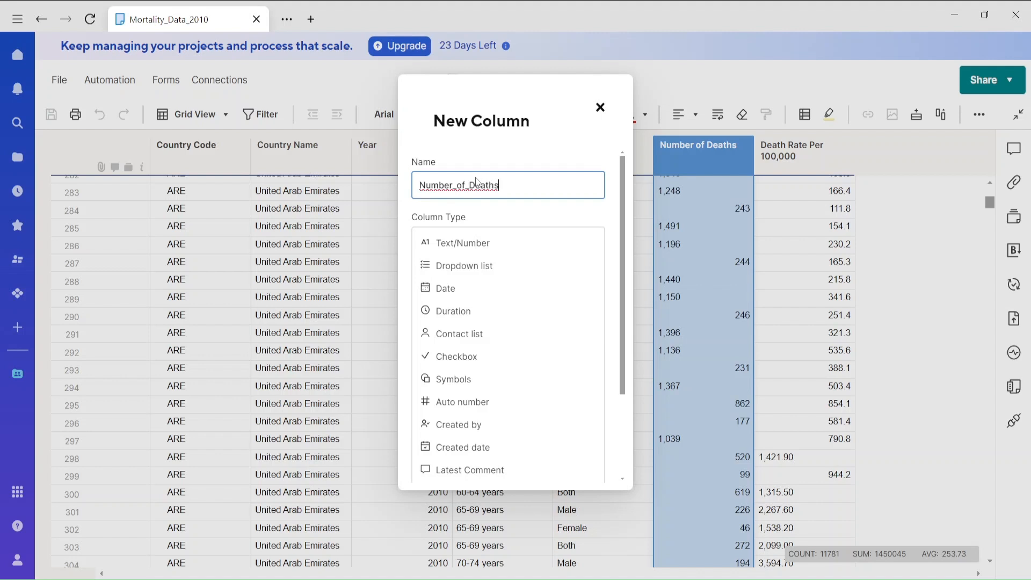
key("Return")
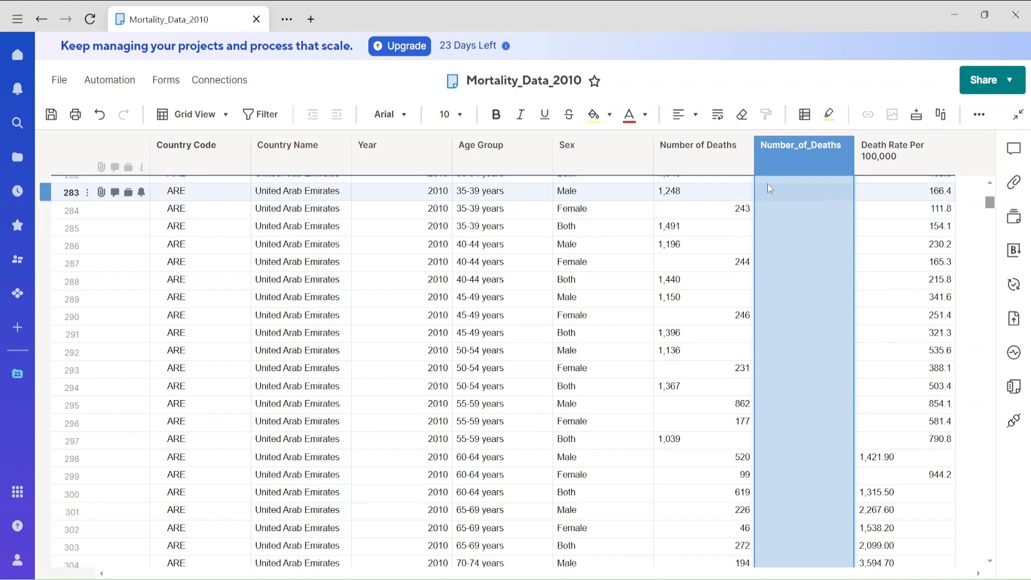
left_click(769, 184)
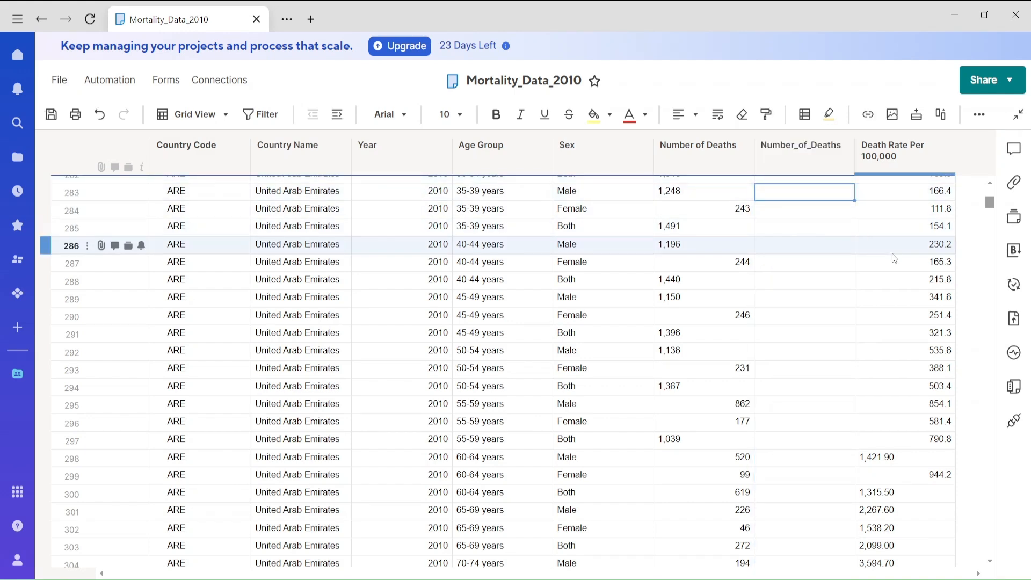
left_click_drag(987, 207, 984, 159)
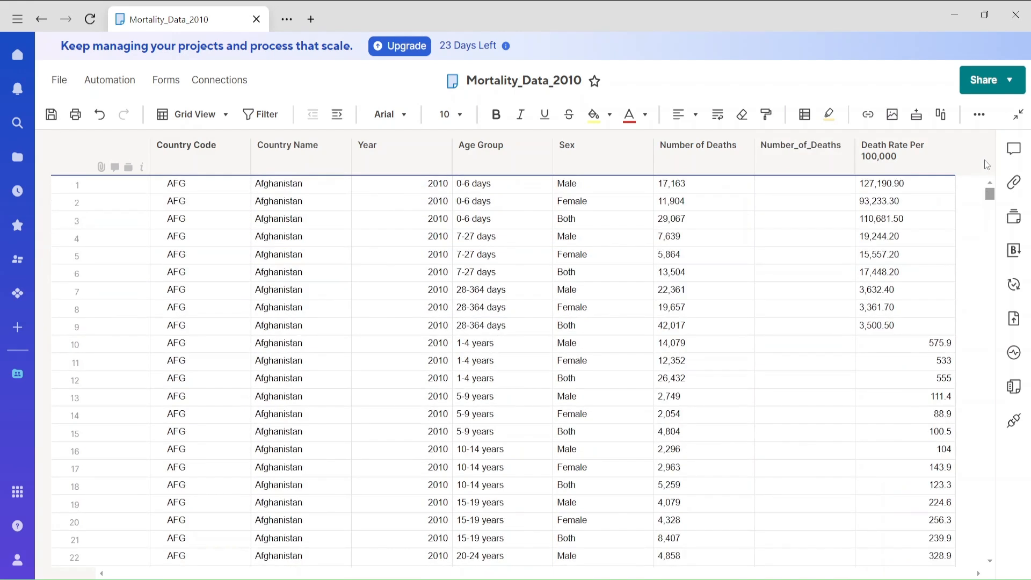
double_click(793, 185)
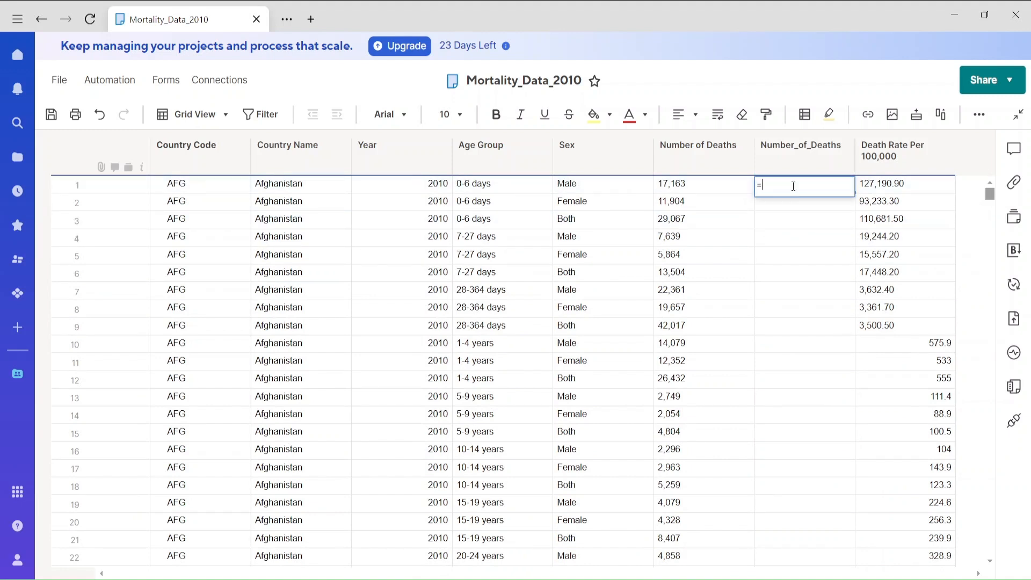
type("=value")
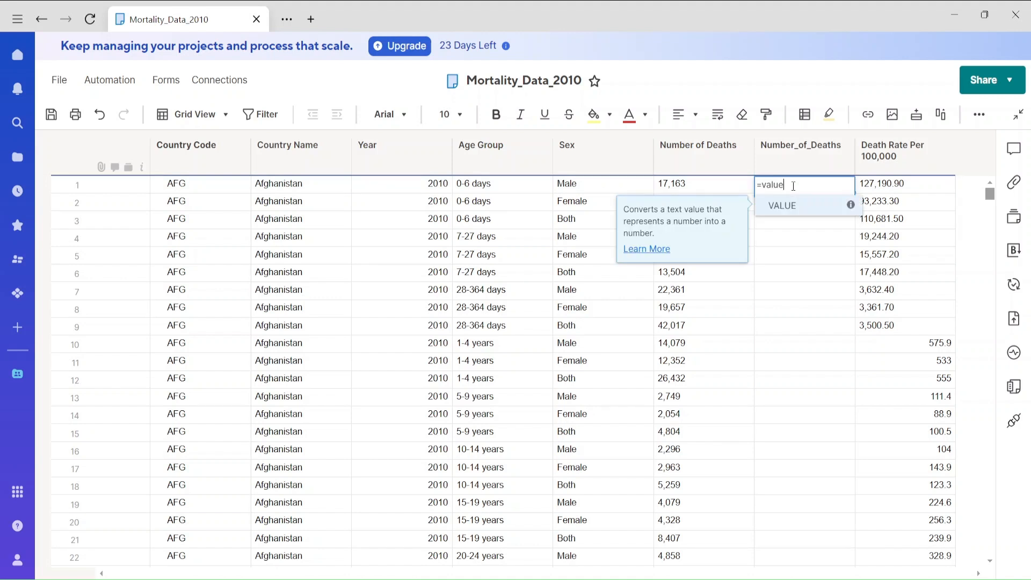
type("(")
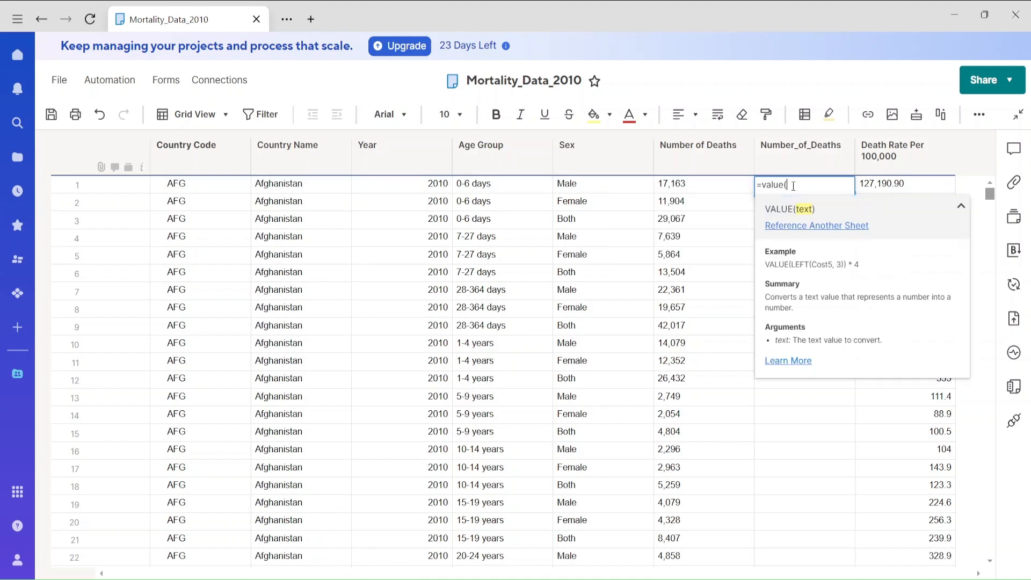
left_click(706, 188)
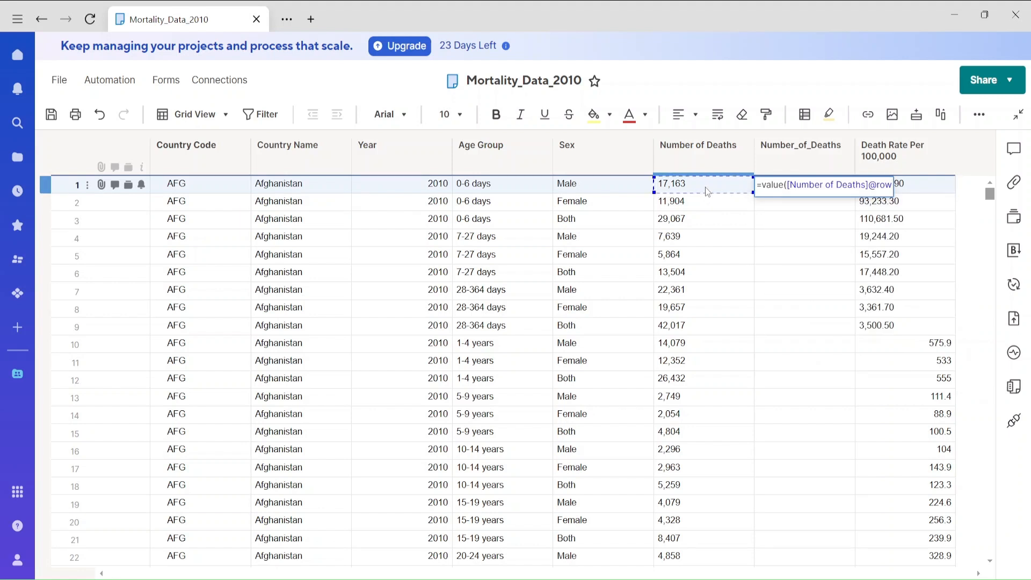
type(")")
key("Return")
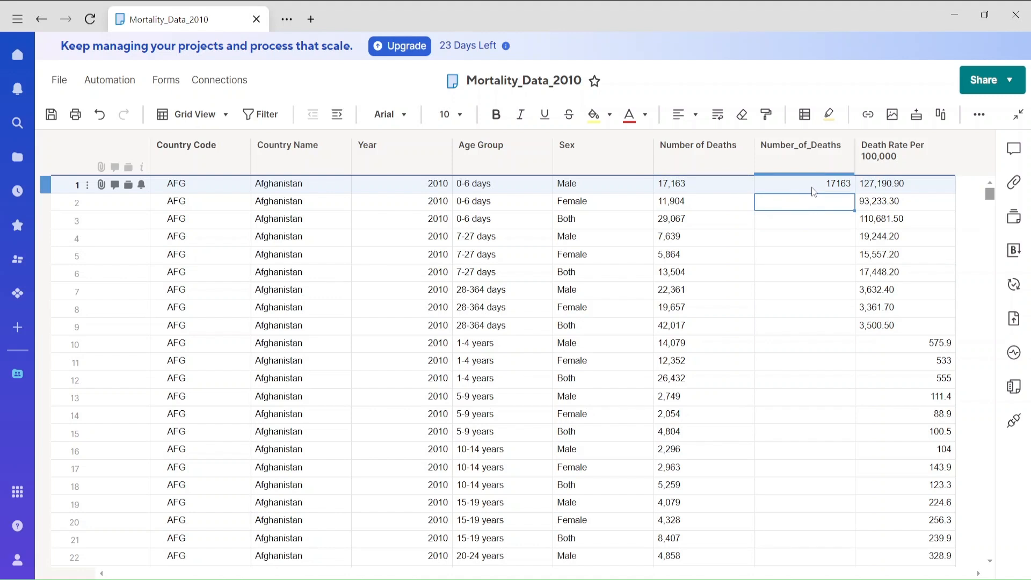
Step: Convert the VALUE formula in the first Number_of_Deaths cell to a column formula
key("Up")
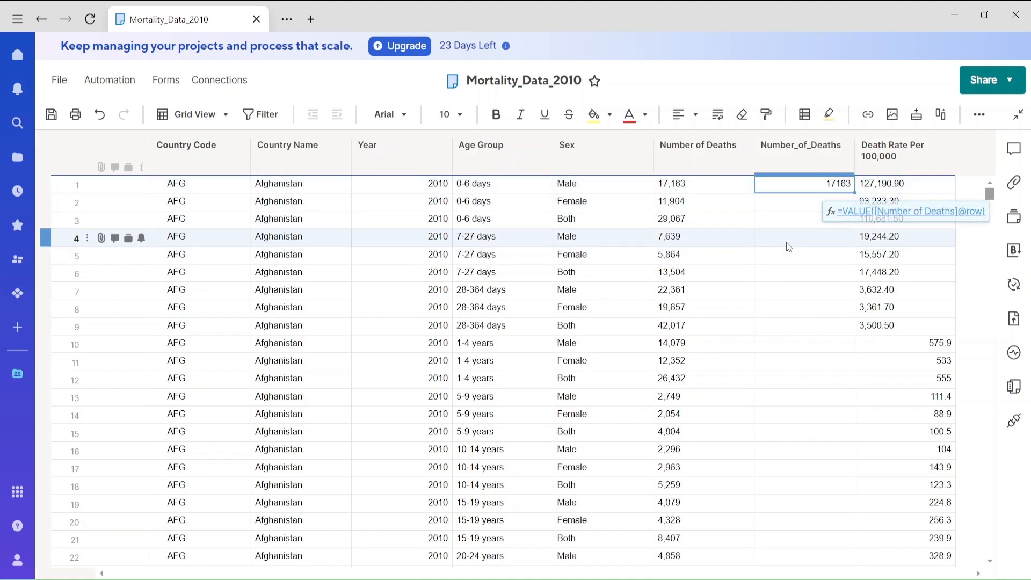
right_click(788, 188)
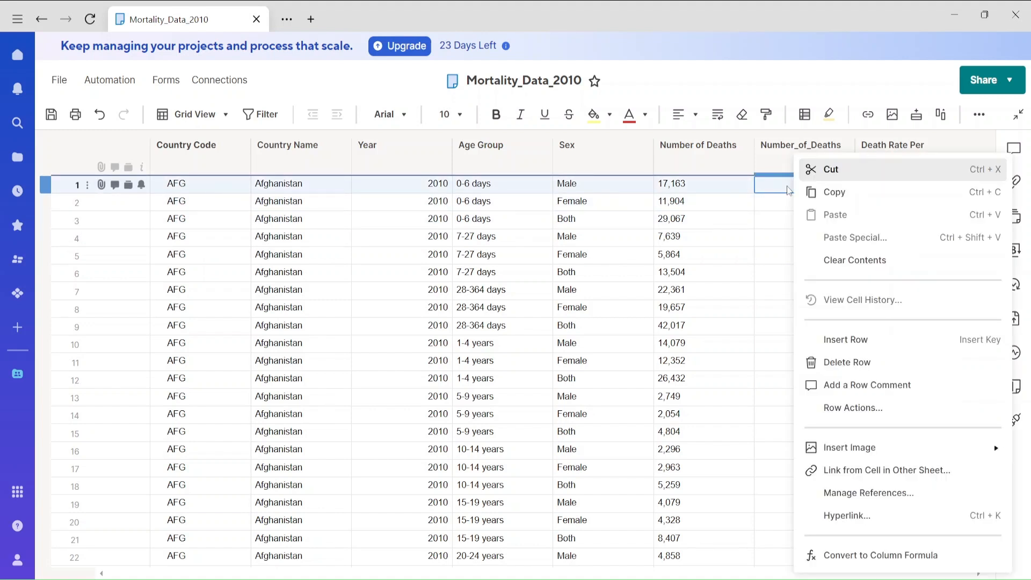
left_click(880, 556)
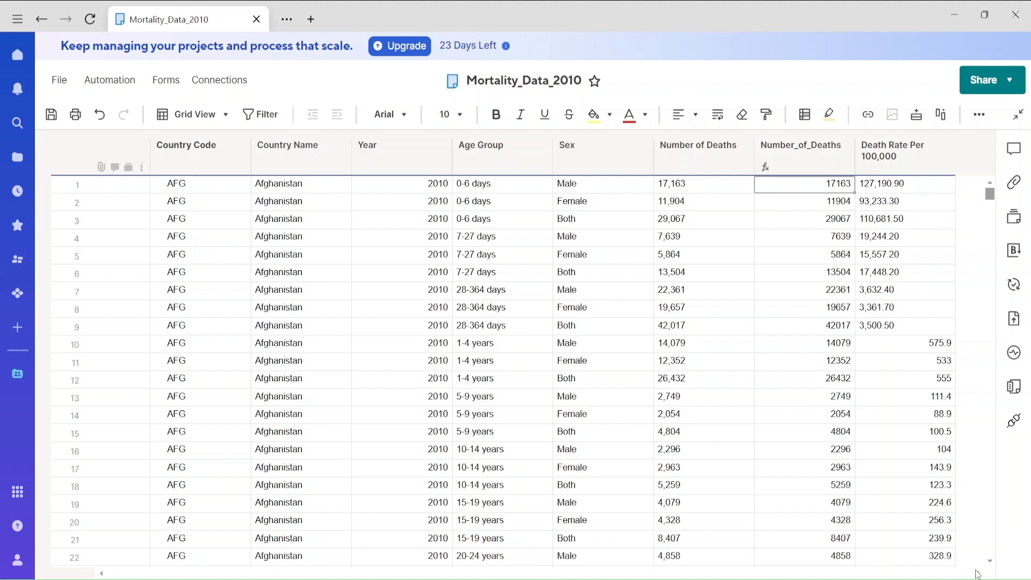
Step: Insert a column named Death_Rate_per_100000 directly to the right of the Death Rate Per 100,000 column
left_click(894, 157)
right_click(894, 156)
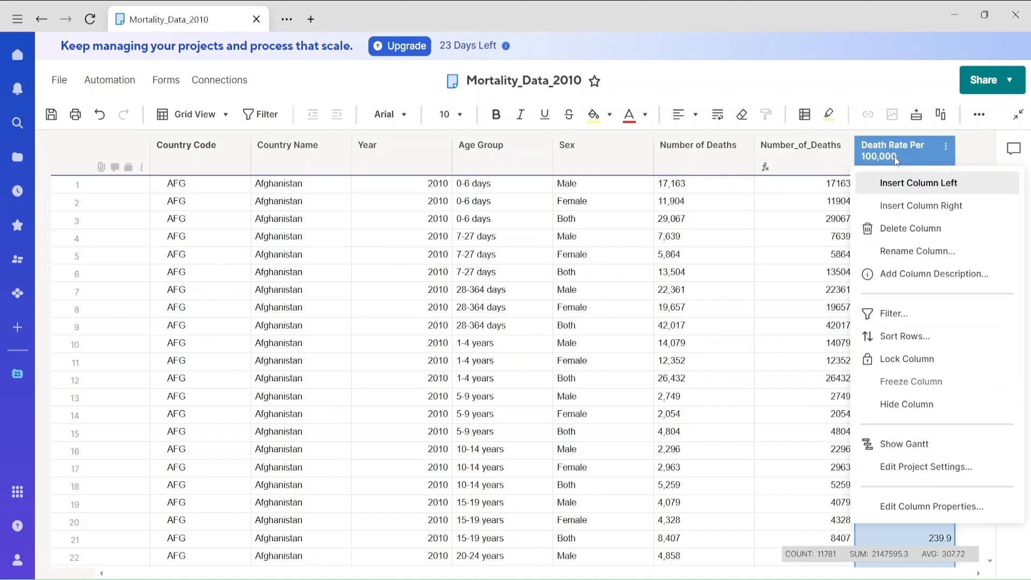
left_click(892, 209)
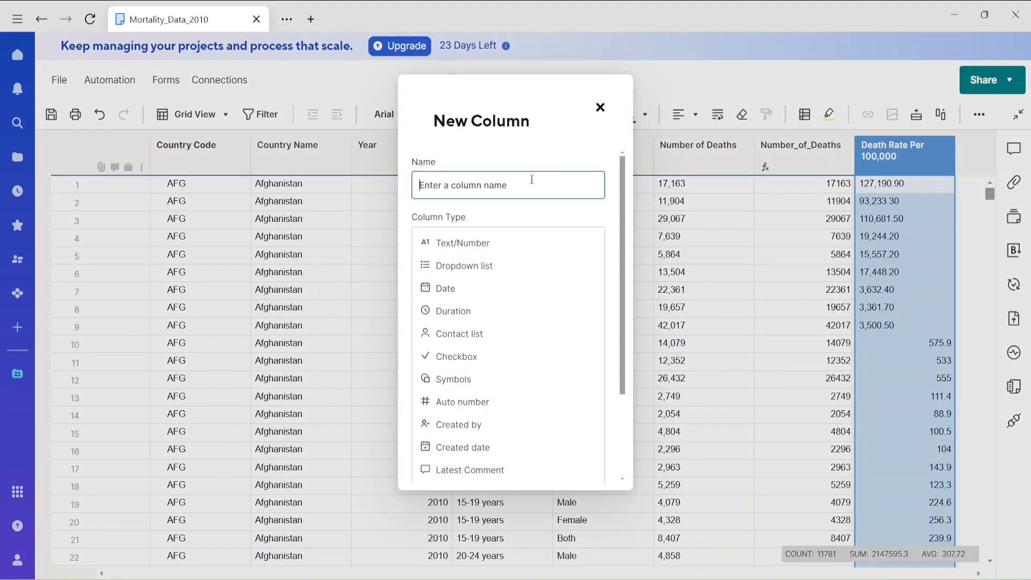
type("Death_Rate_per_100000")
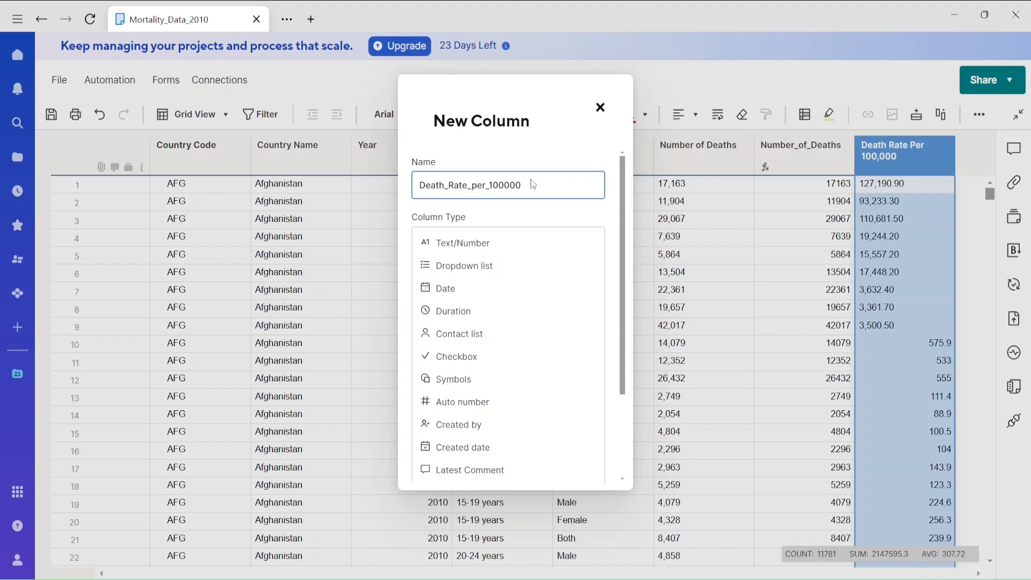
key("Return")
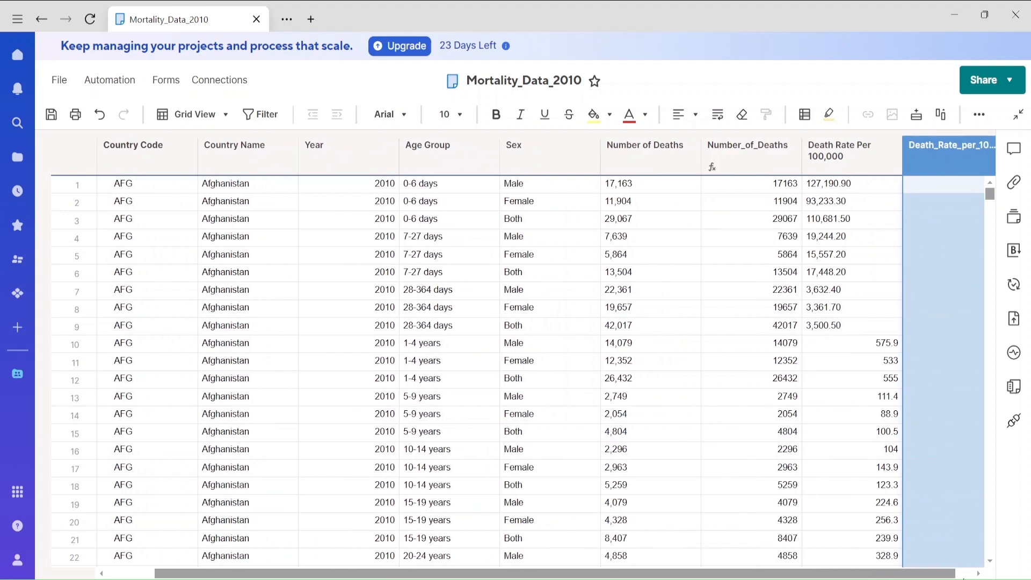
left_click(917, 186)
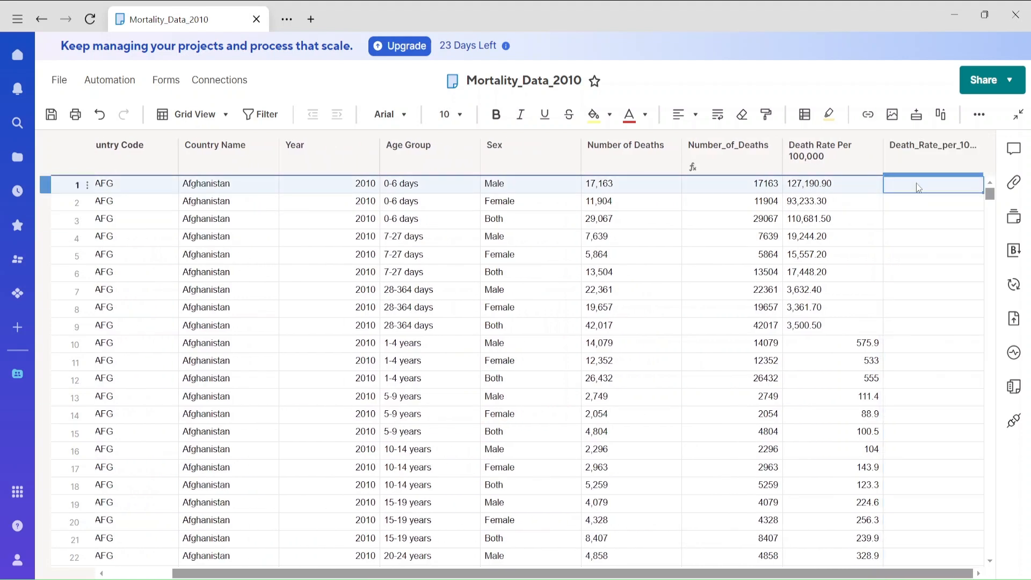
type("=")
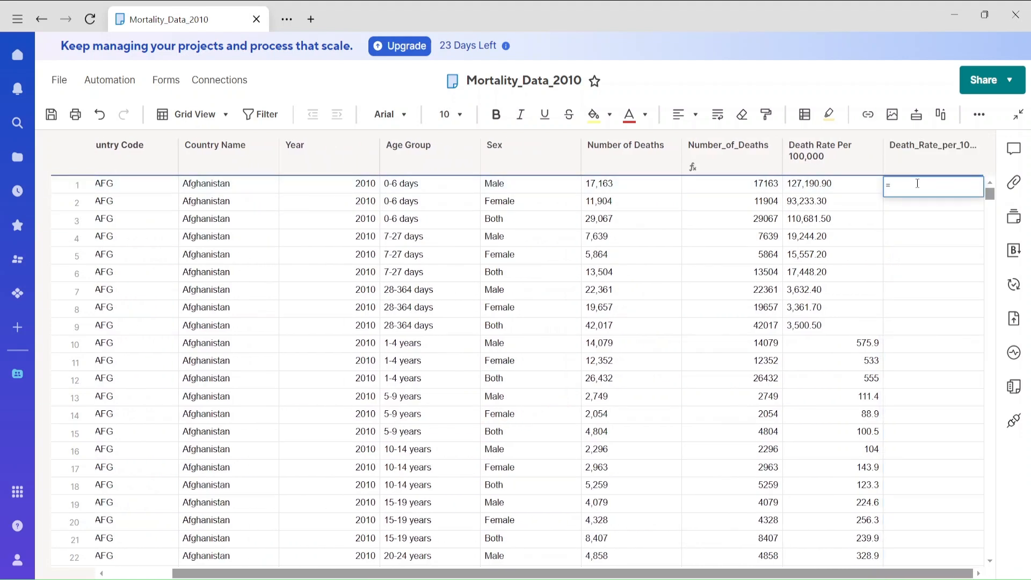
type("value")
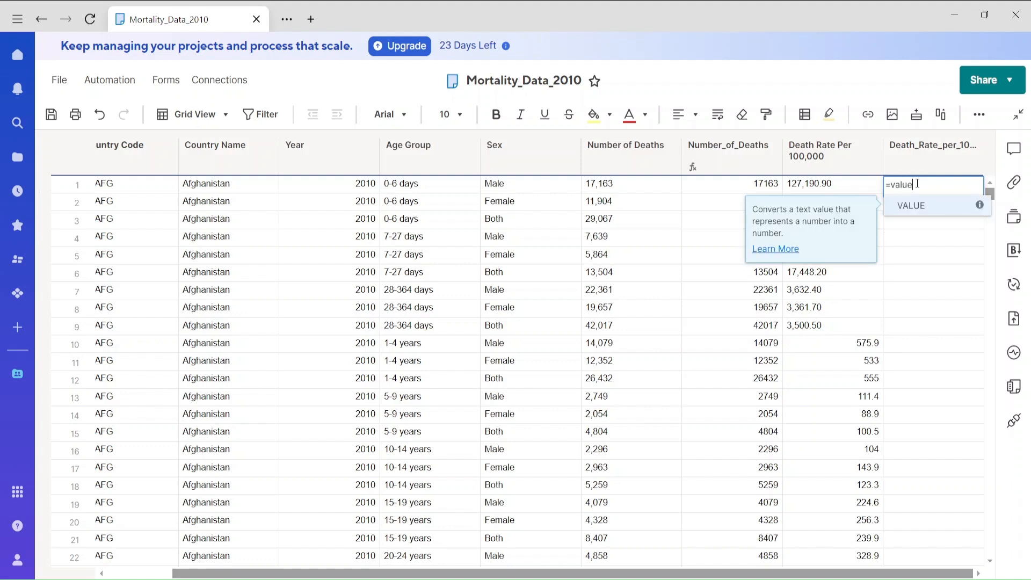
type("(")
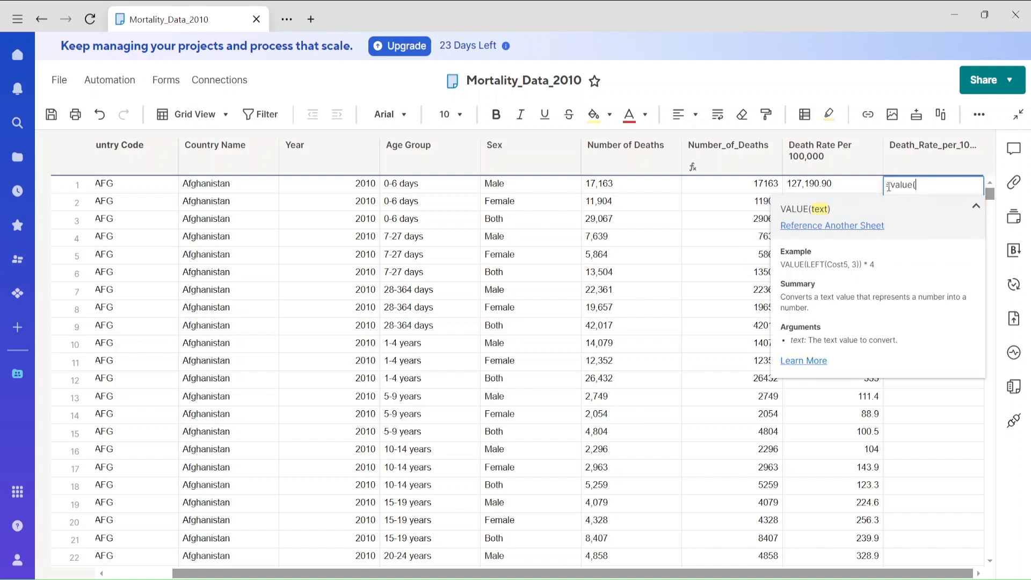
left_click(848, 183)
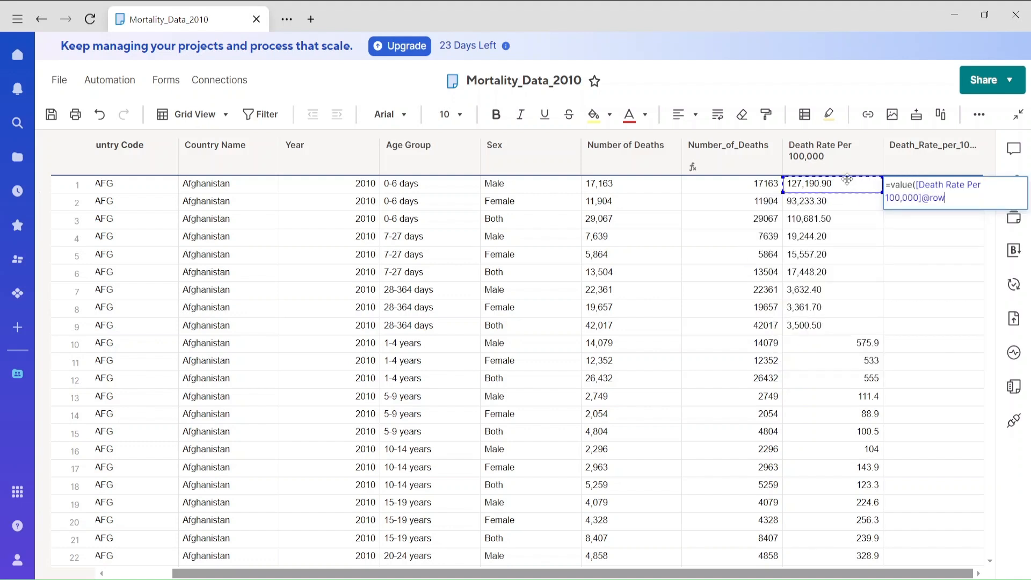
type(")")
key("Return")
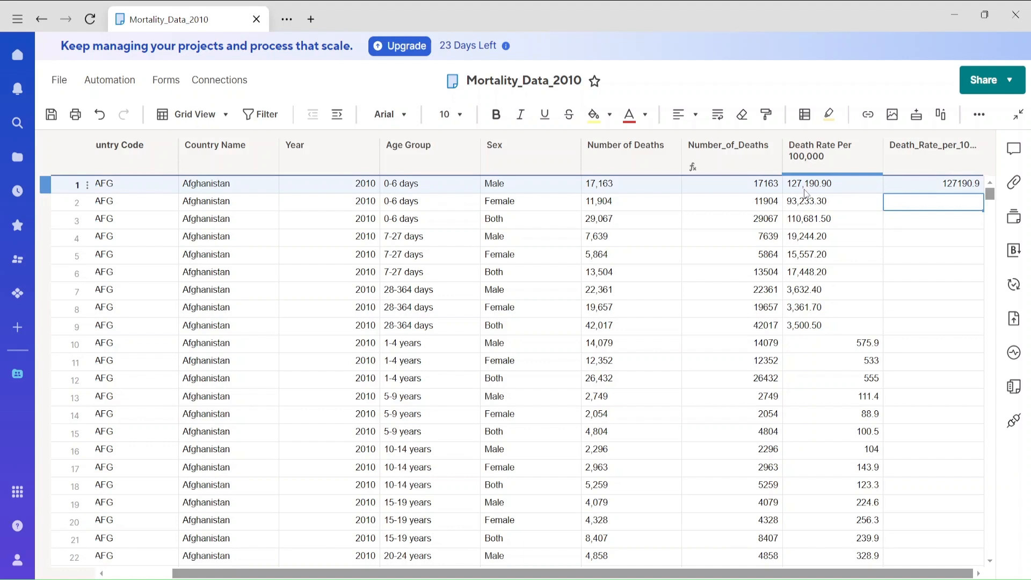
Step: Convert the VALUE formula in the first Death_Rate_per_100000 cell to a column formula and save the sheet
left_click(965, 188)
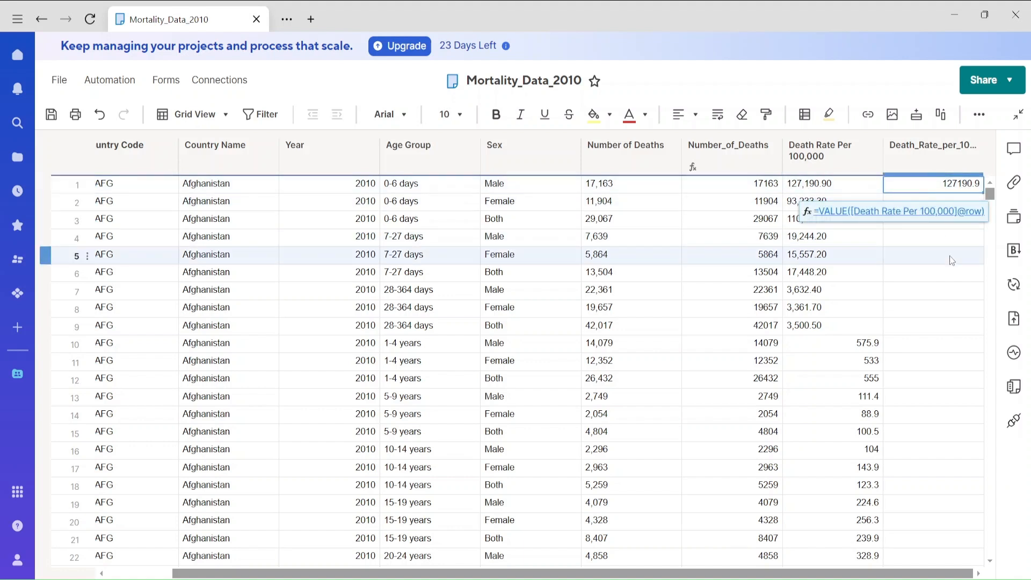
left_click(947, 272)
left_click(935, 186)
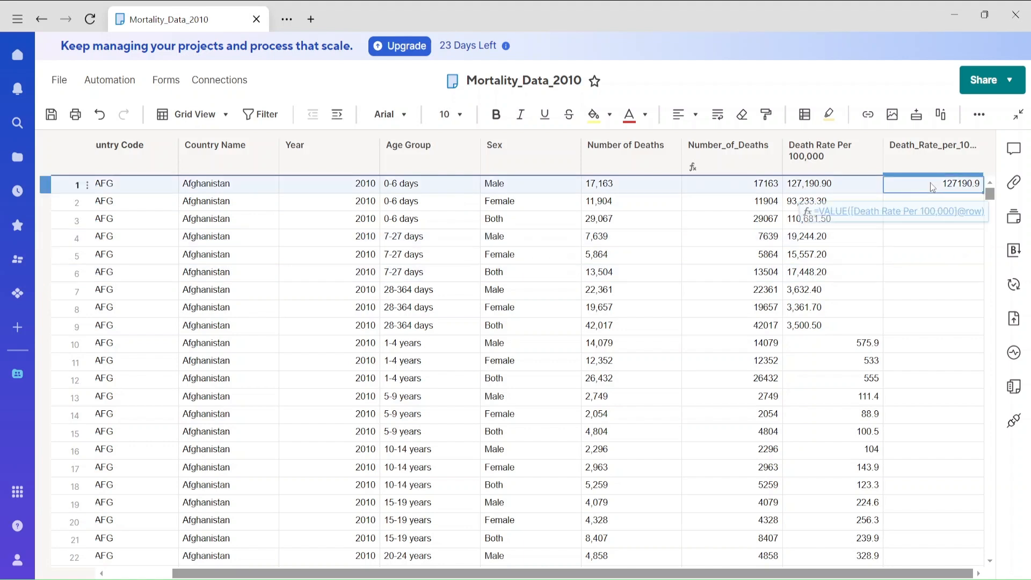
right_click(934, 187)
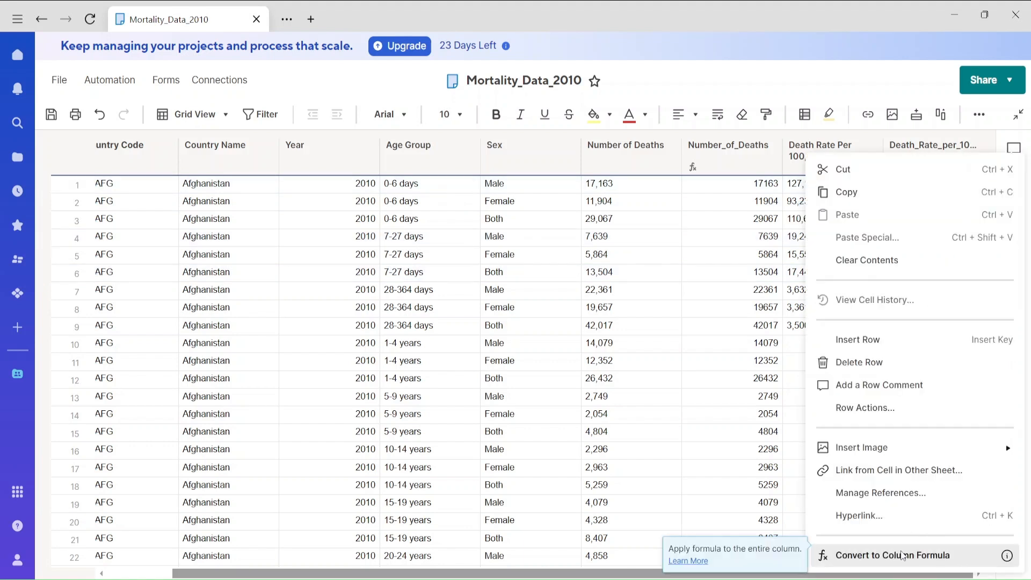
left_click(902, 556)
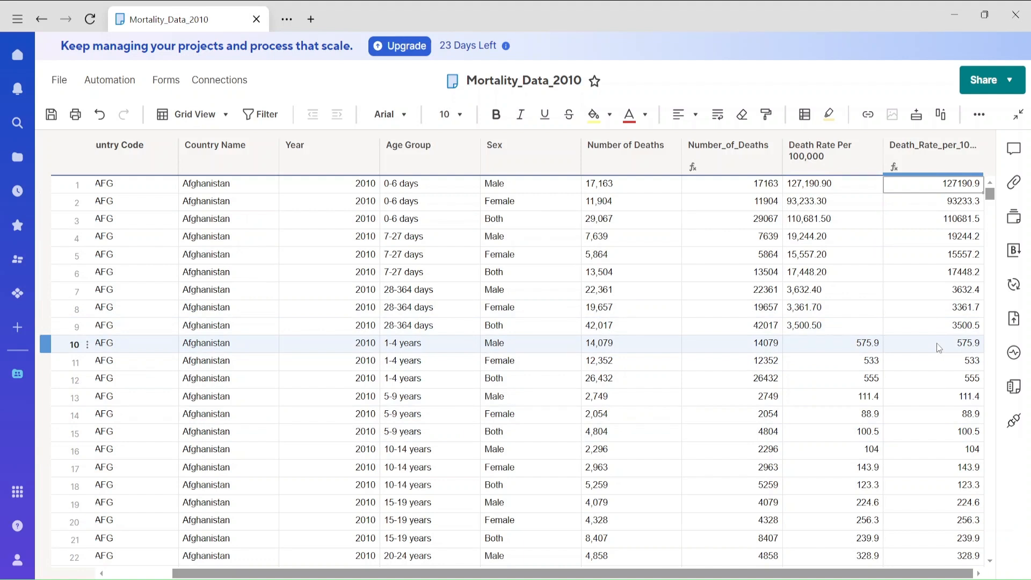
left_click(51, 114)
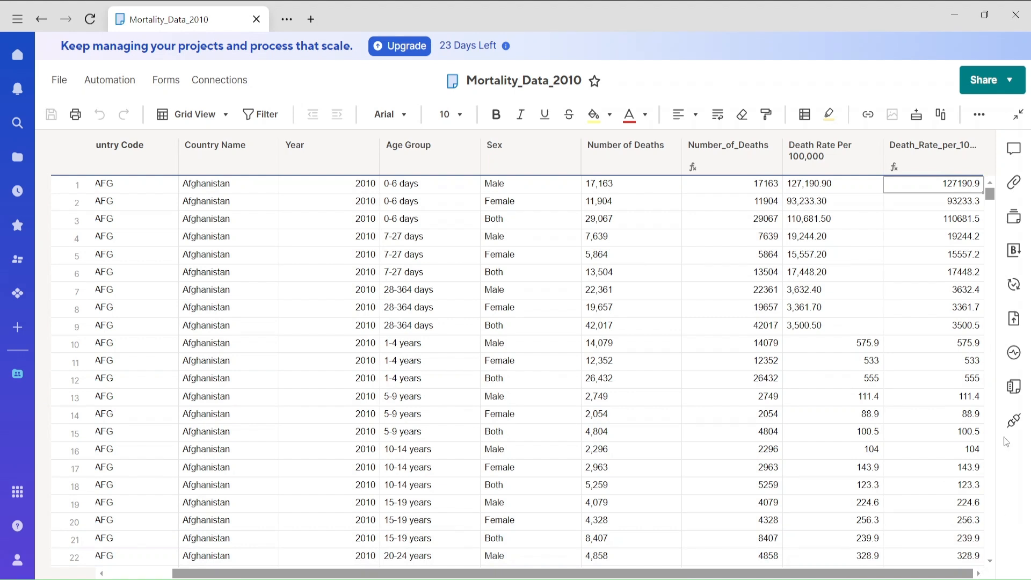
Step: Create a Text/Number sheet summary field named Total_Country
left_click(1014, 388)
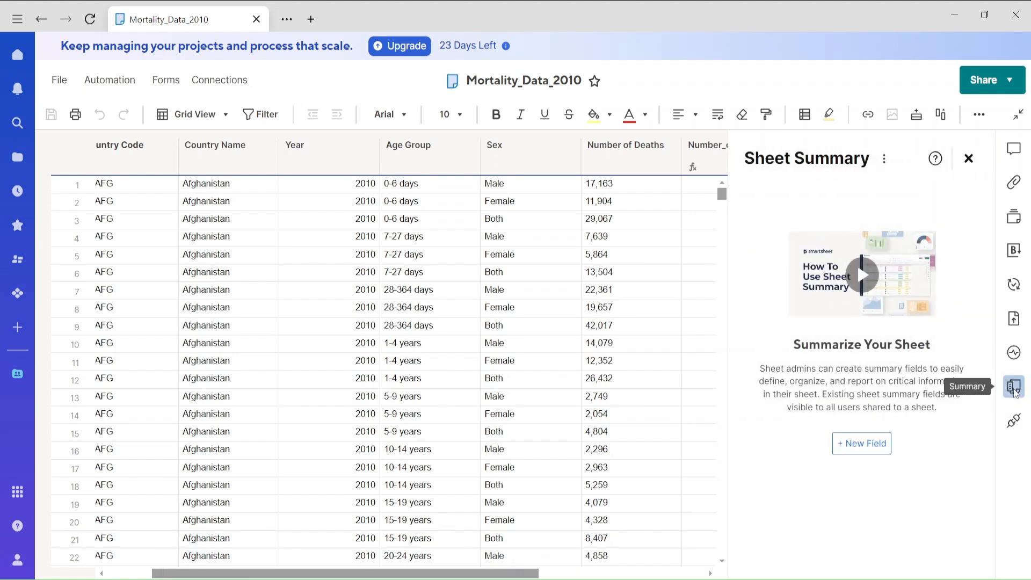
left_click(865, 446)
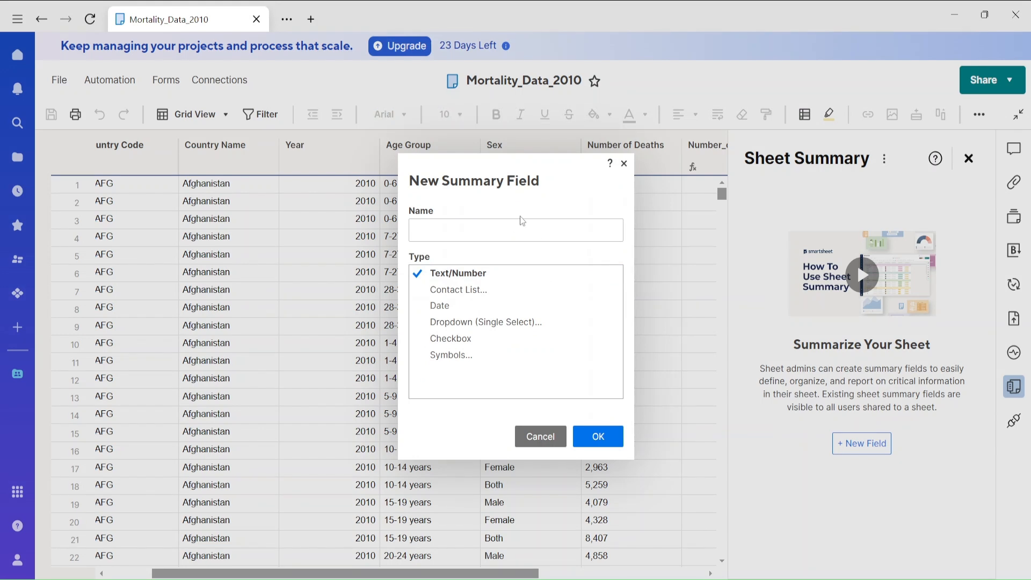
type("Total_Country")
key("Return")
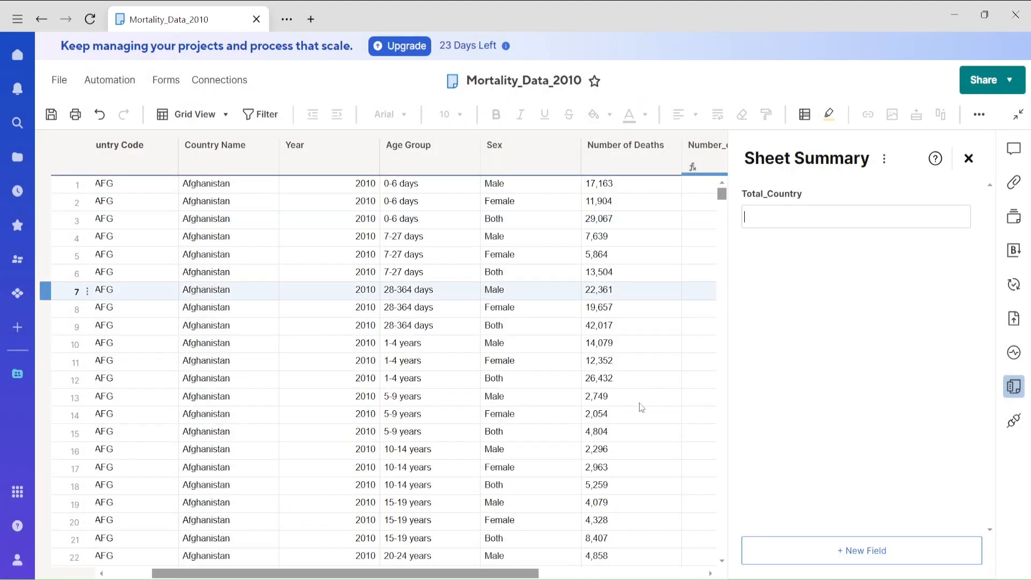
Step: Begin the Total_Country formula with =count(DISTINCT([Country Name]:[Country Name], referencing the whole column without row numbers
mouse_move(722, 196)
left_mouse_down()
mouse_move(722, 215)
mouse_move(708, 185)
left_mouse_up()
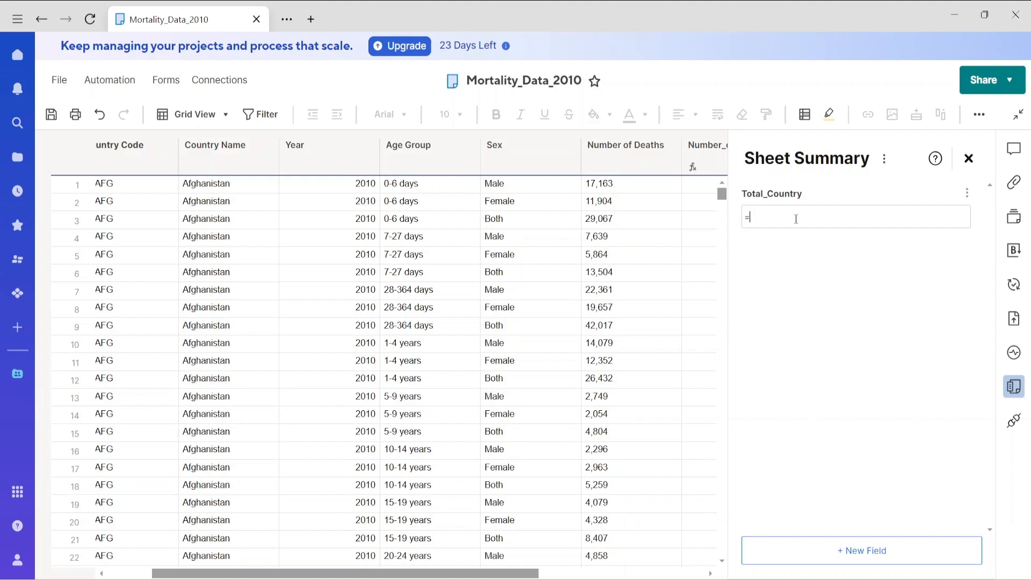
type("co")
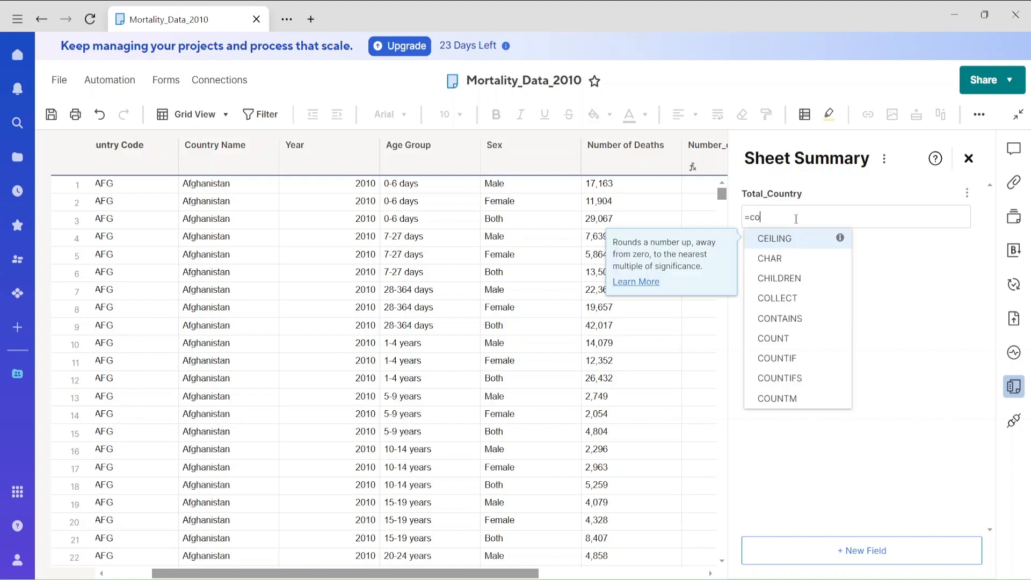
type("unt(di")
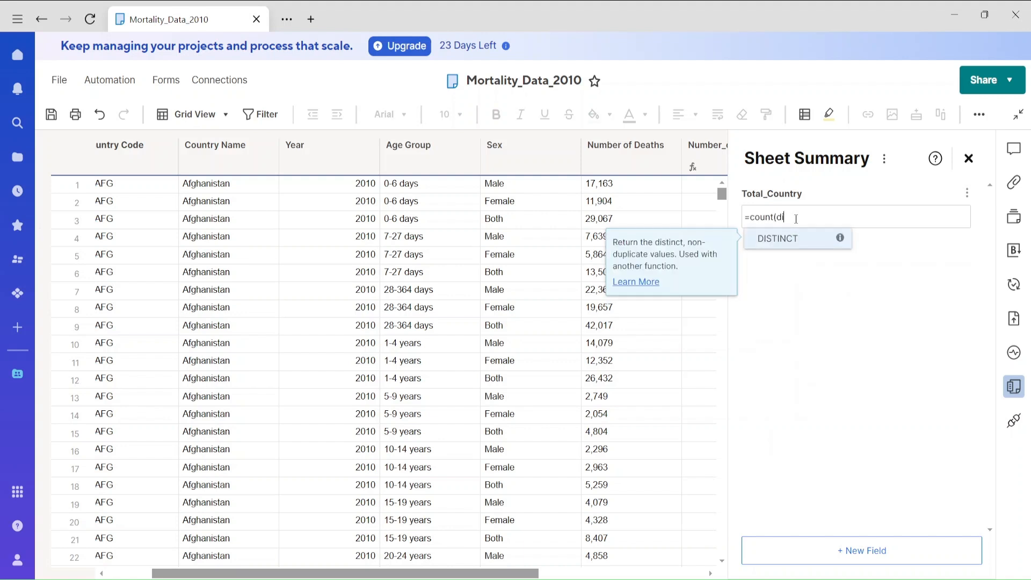
left_click(797, 239)
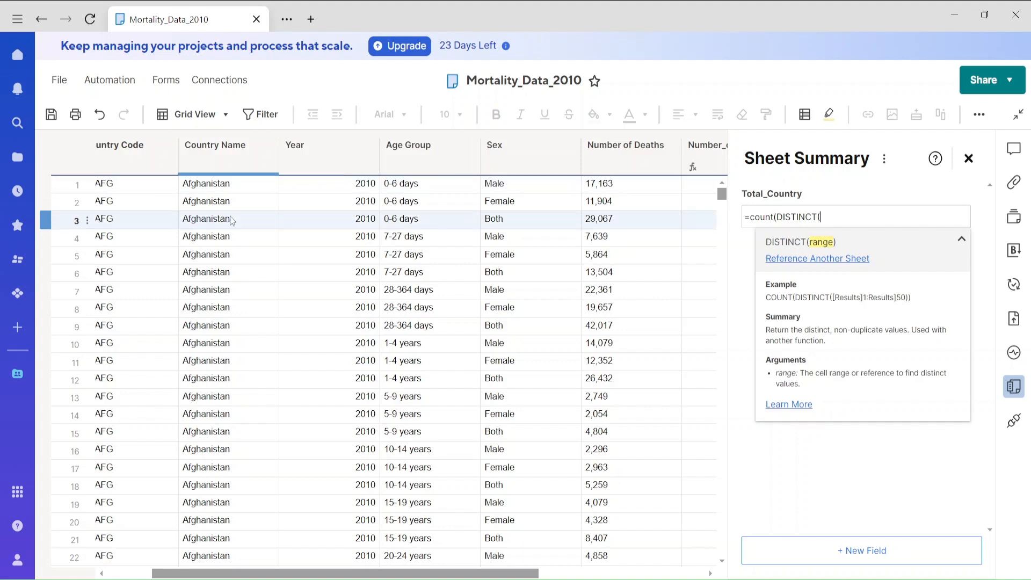
left_click(227, 188)
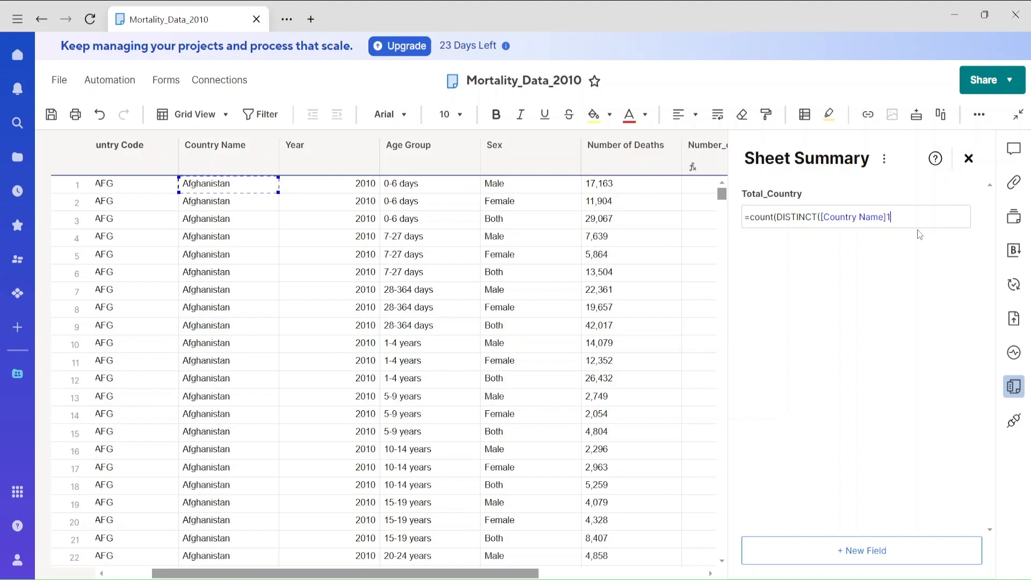
key("BackSpace")
type(":")
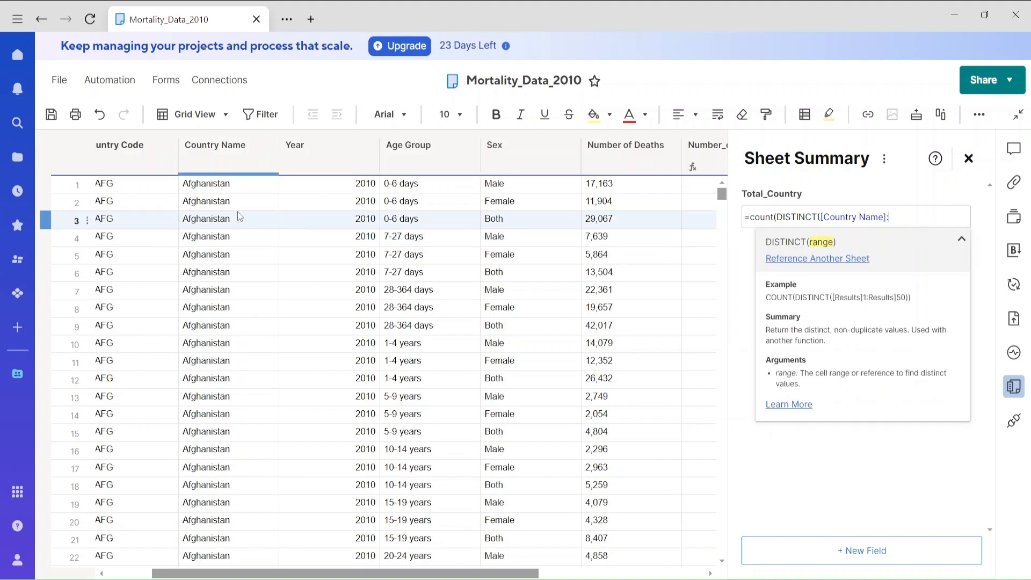
left_click(214, 218)
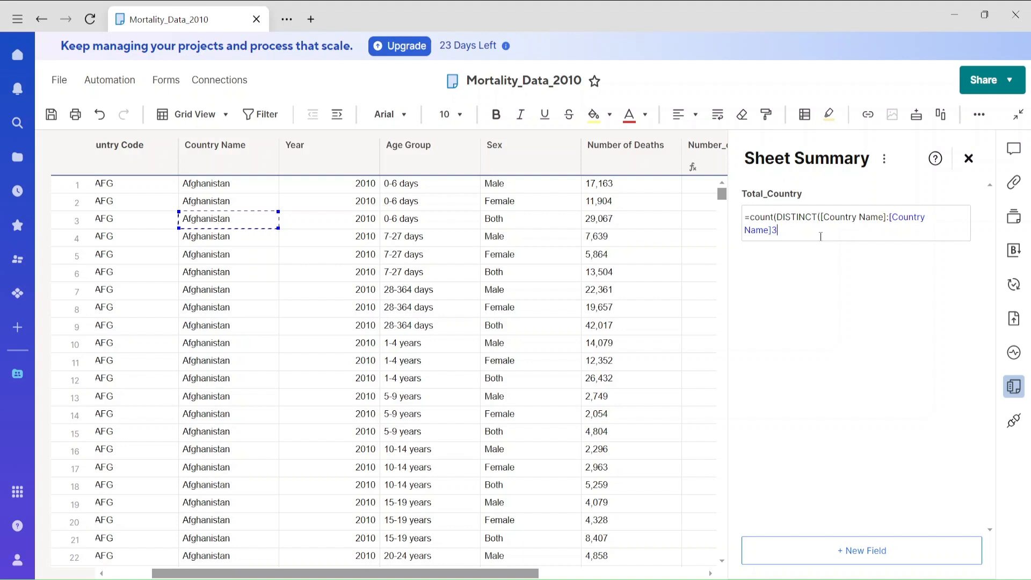
key("BackSpace")
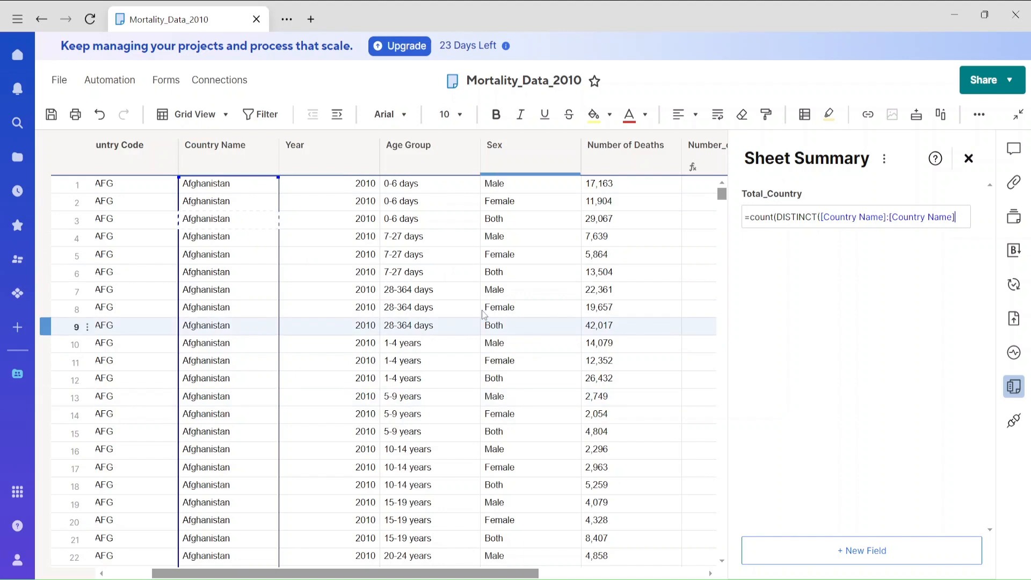
Step: Compare the Country Name range in the formula with and without row number 3 at its end, checking its coverage further down the sheet
left_click_drag(722, 198, 721, 317)
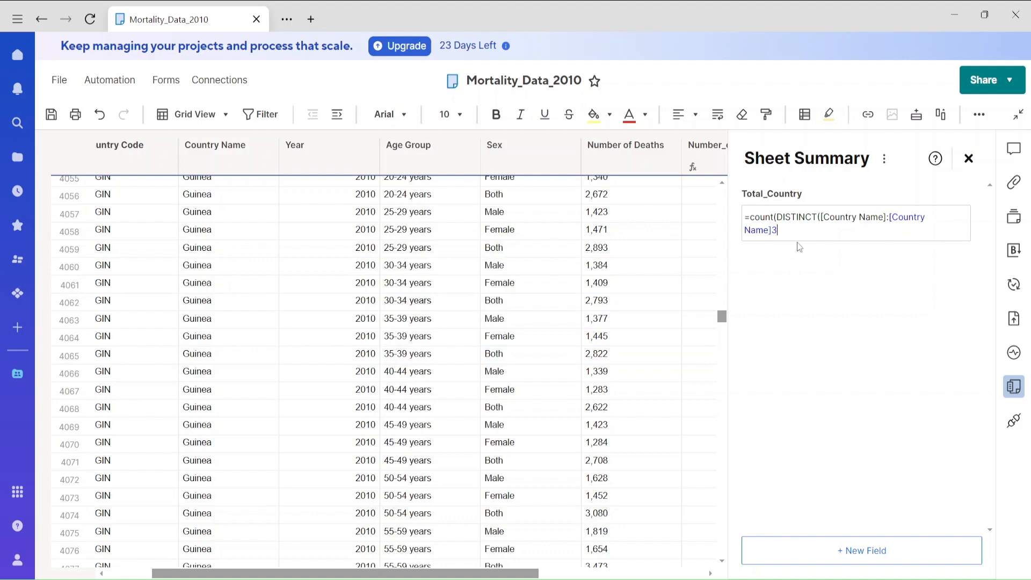
key("BackSpace")
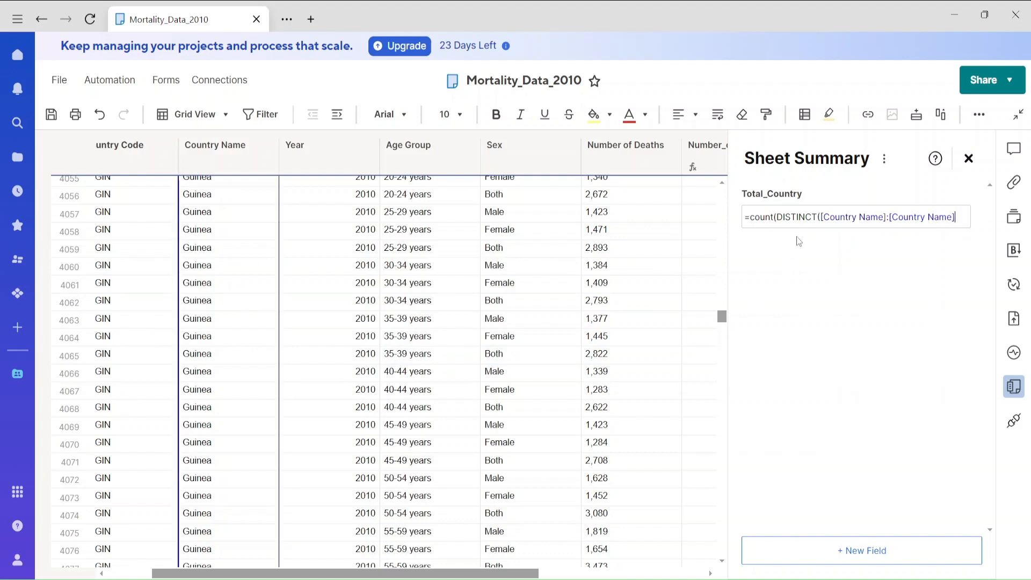
type("3")
left_click_drag(720, 316, 720, 507)
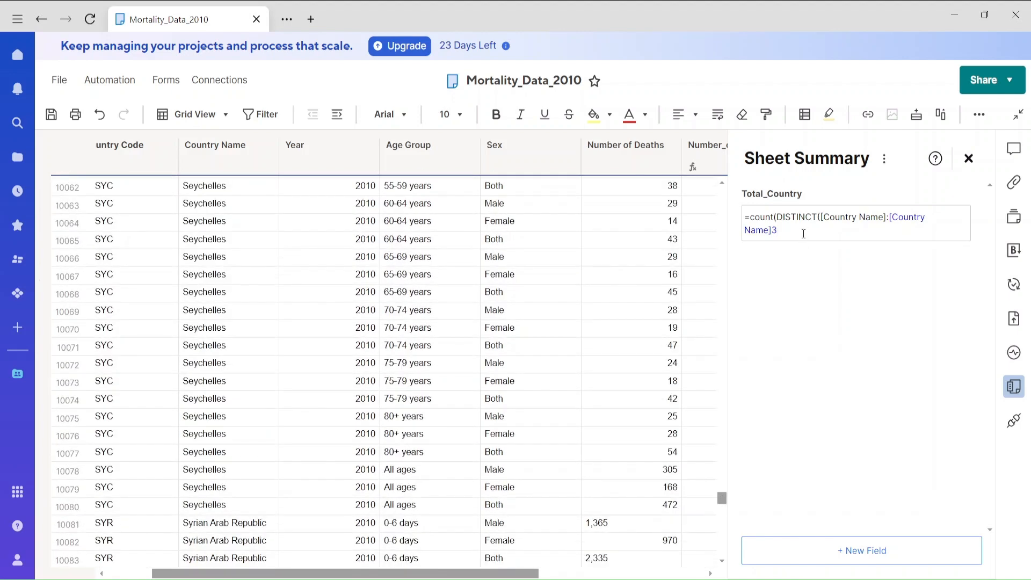
key("BackSpace")
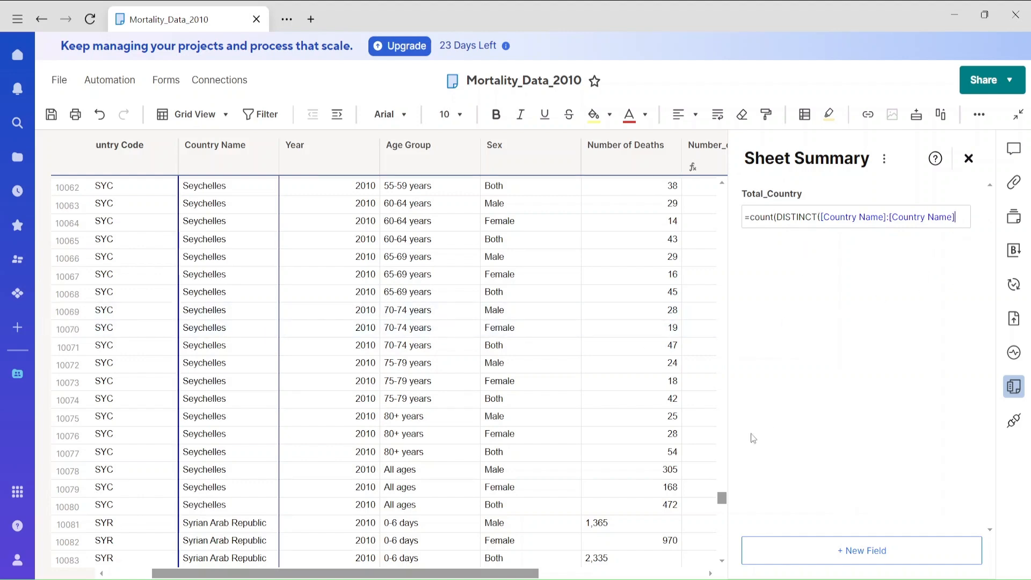
left_click_drag(722, 494, 720, 168)
type("3")
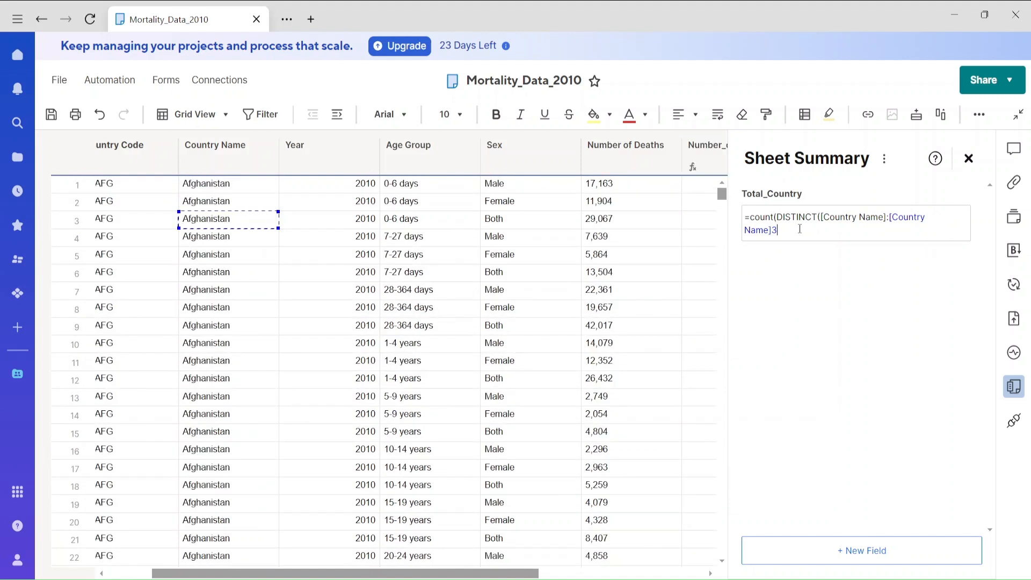
key("BackSpace")
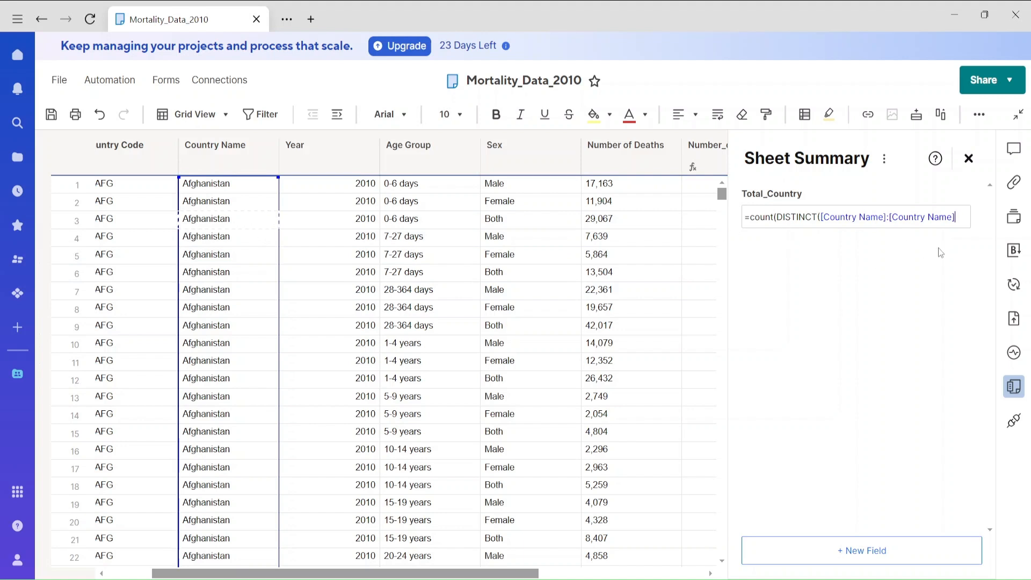
Step: Complete the Total_Country formula as =count(DISTINCT([Country Name]:[Country Name]))
type("))")
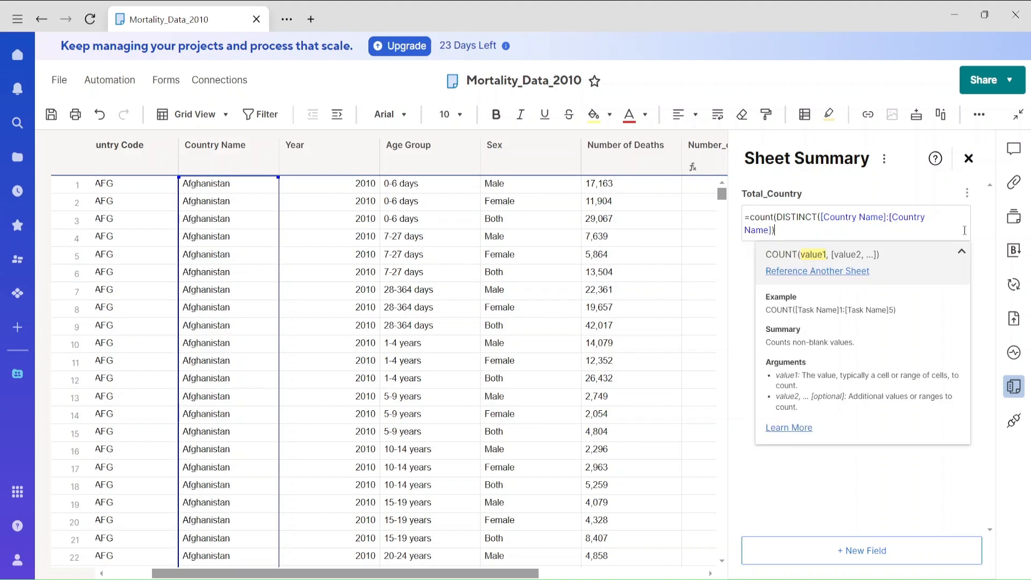
key("Return")
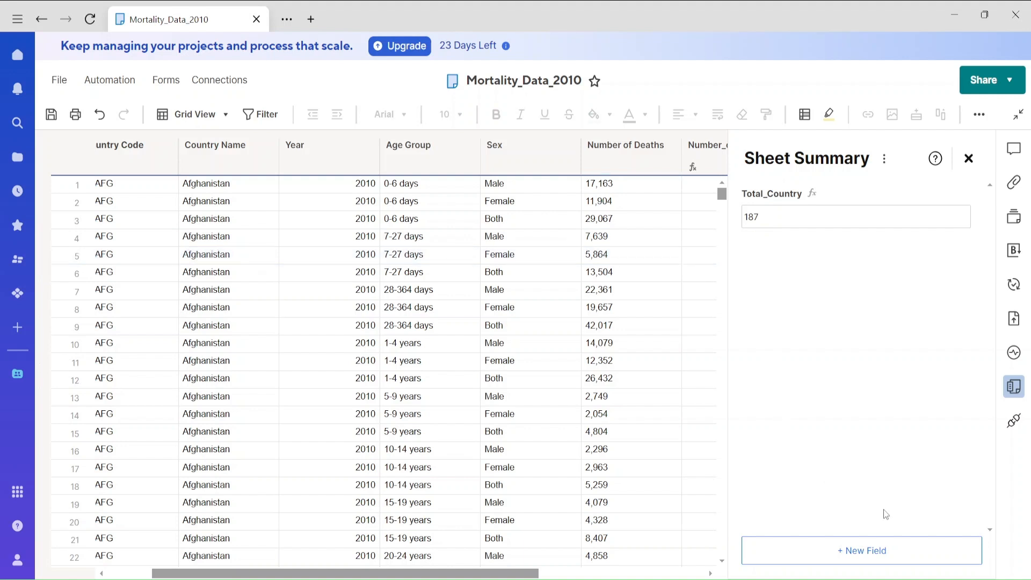
Step: Add a second Text/Number sheet summary field named Age_Group
left_click(877, 550)
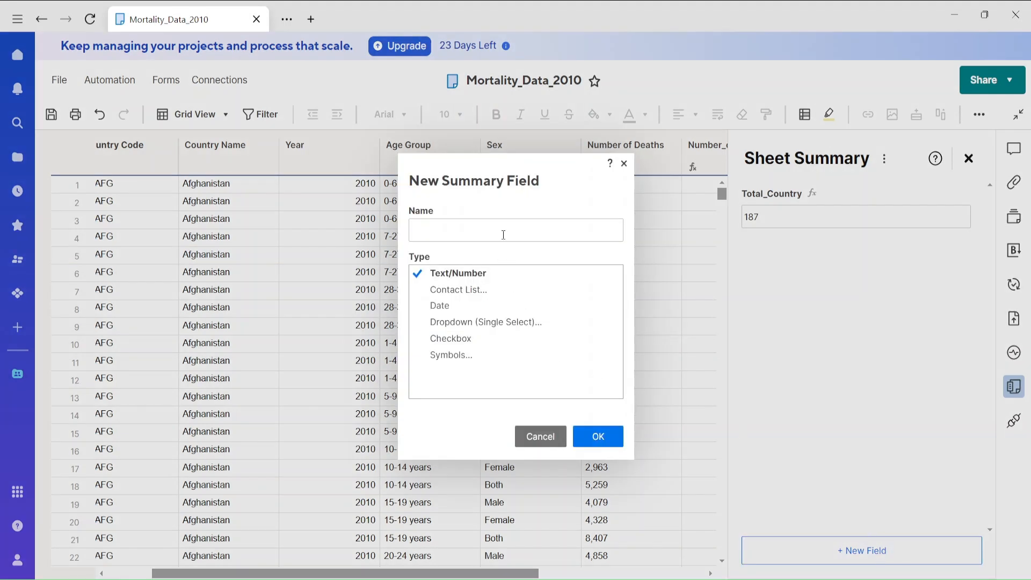
type("Age_Group")
left_click(595, 436)
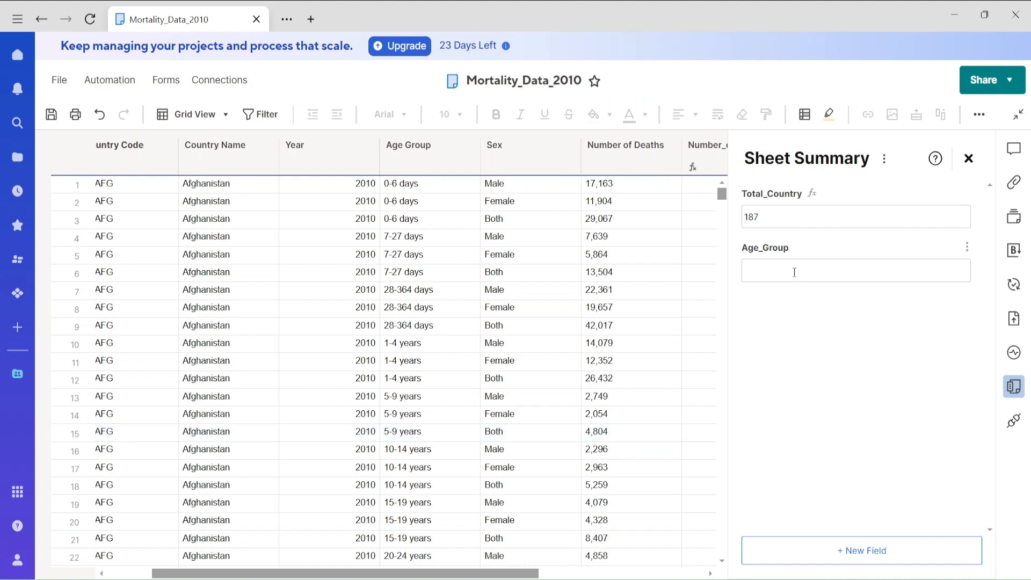
Step: Set the Age_Group summary field's formula to =count(DISTINCT([Age Group]:[Age Group])), referencing the whole column without row numbers
type("=co")
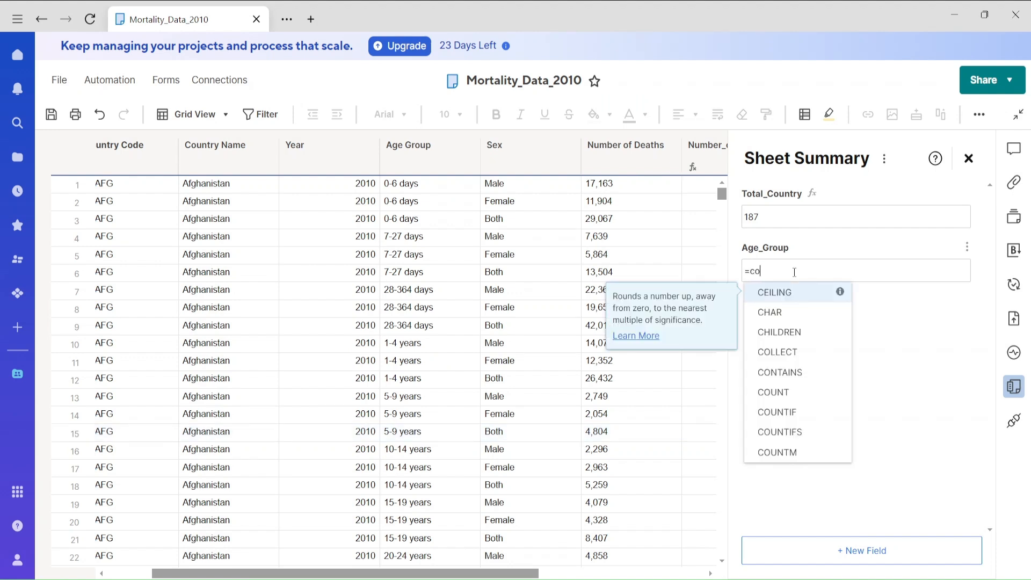
type("unt(")
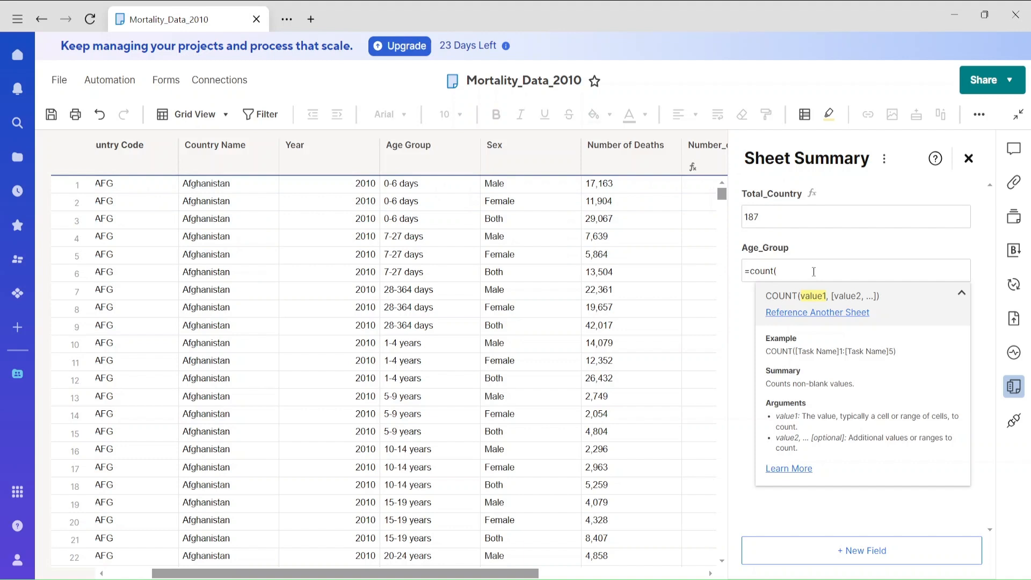
type("dist")
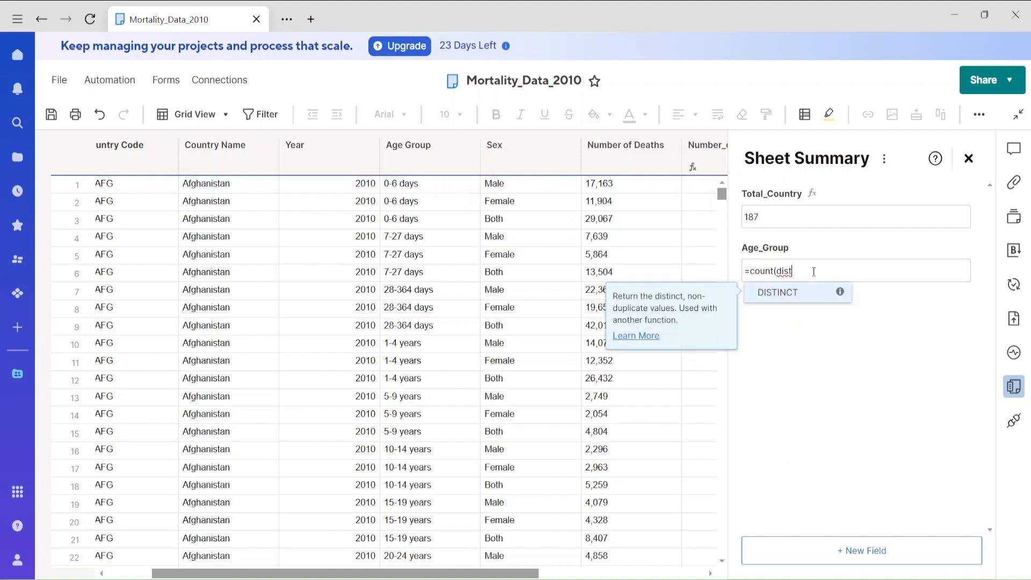
left_click(802, 296)
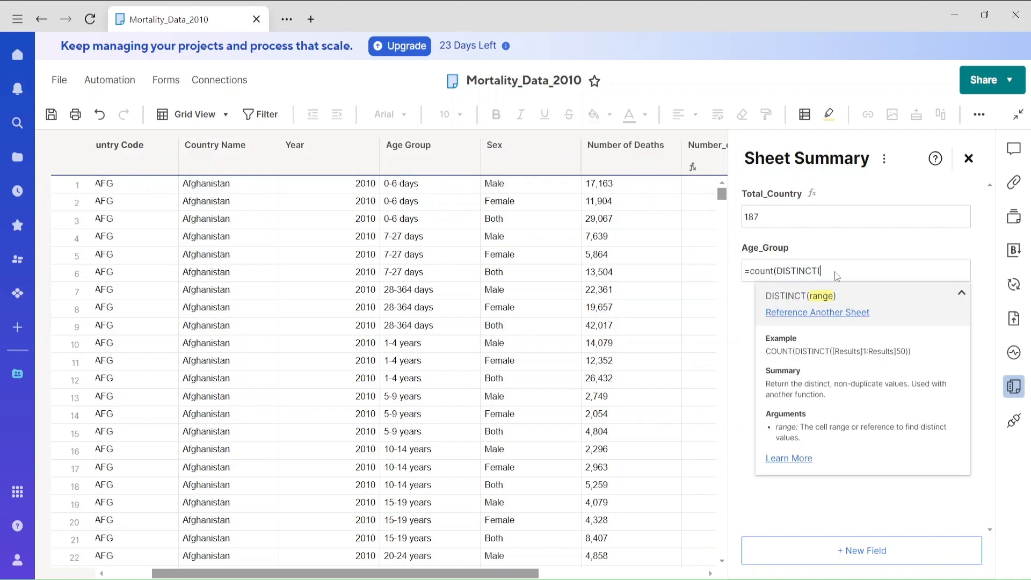
left_click(438, 147)
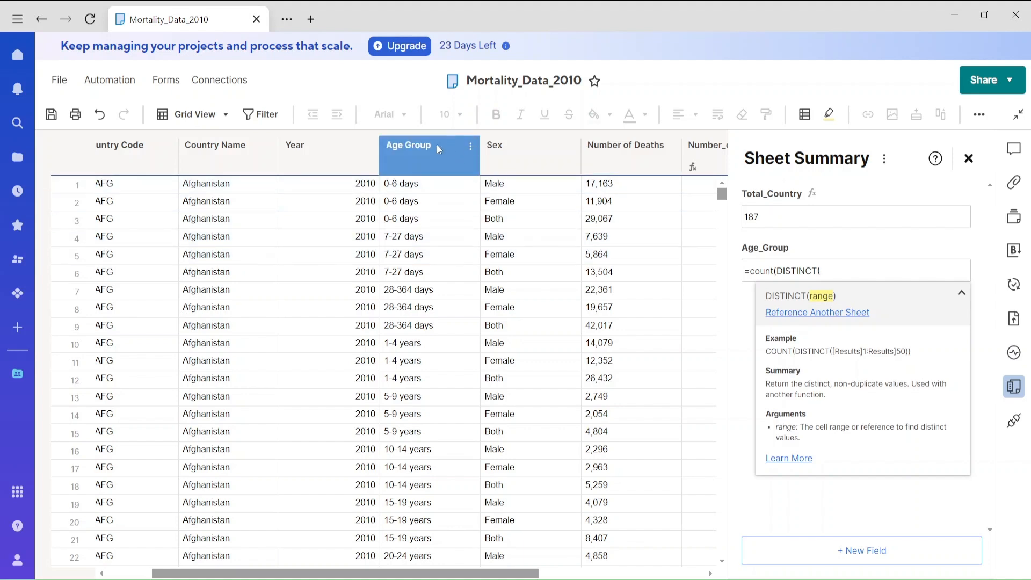
left_click(425, 185)
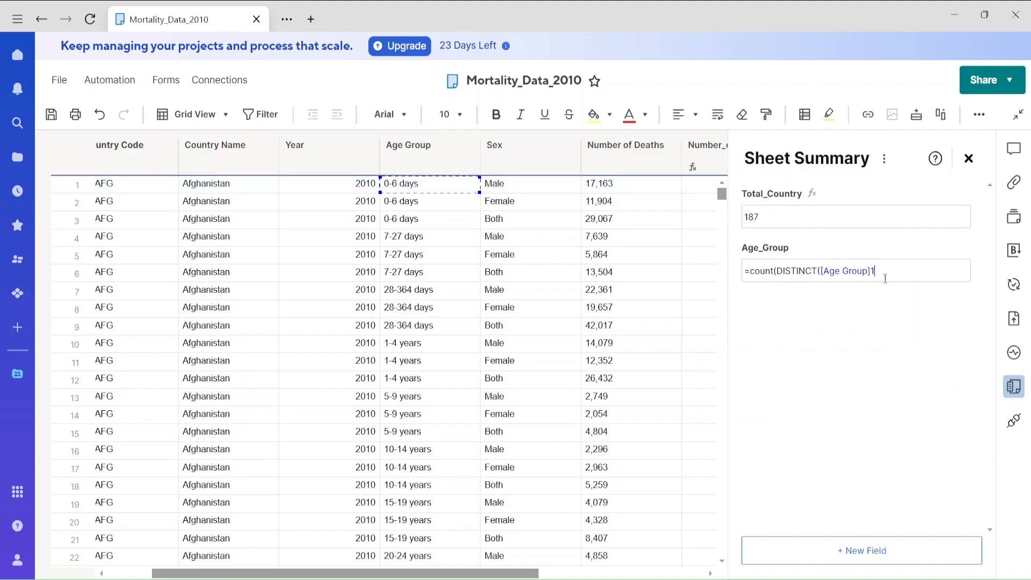
key("BackSpace")
type(":")
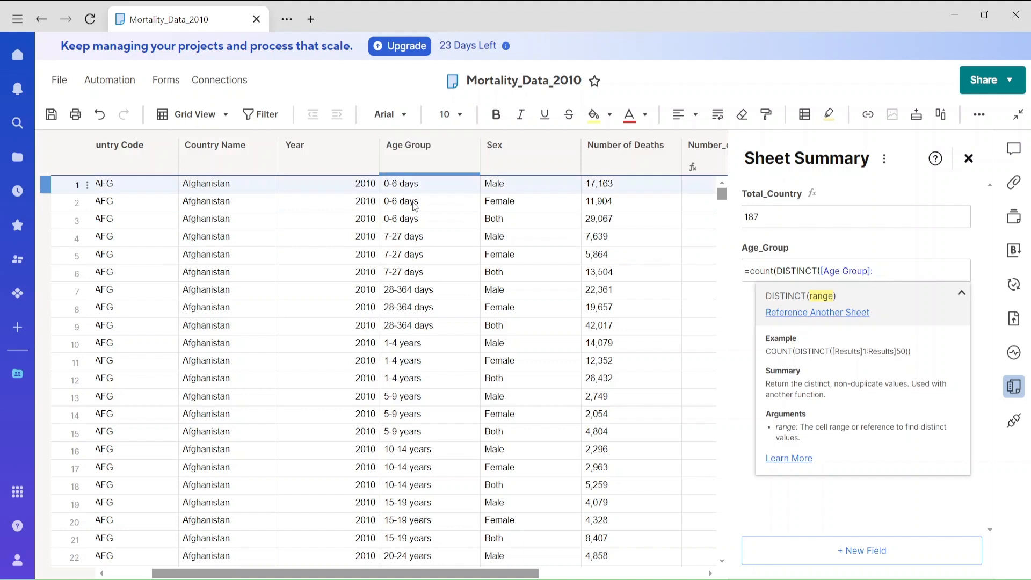
left_click(406, 238)
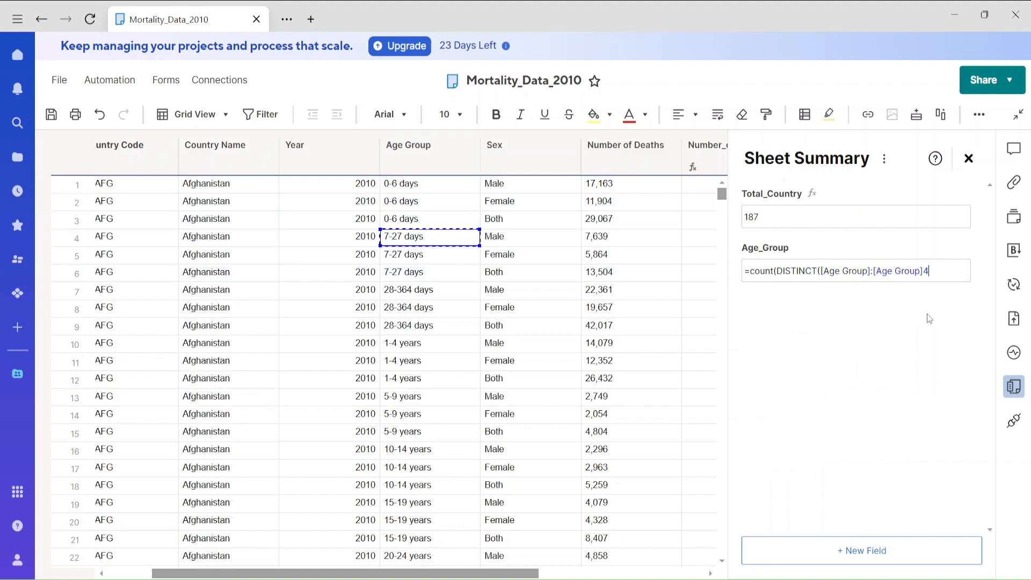
key("BackSpace")
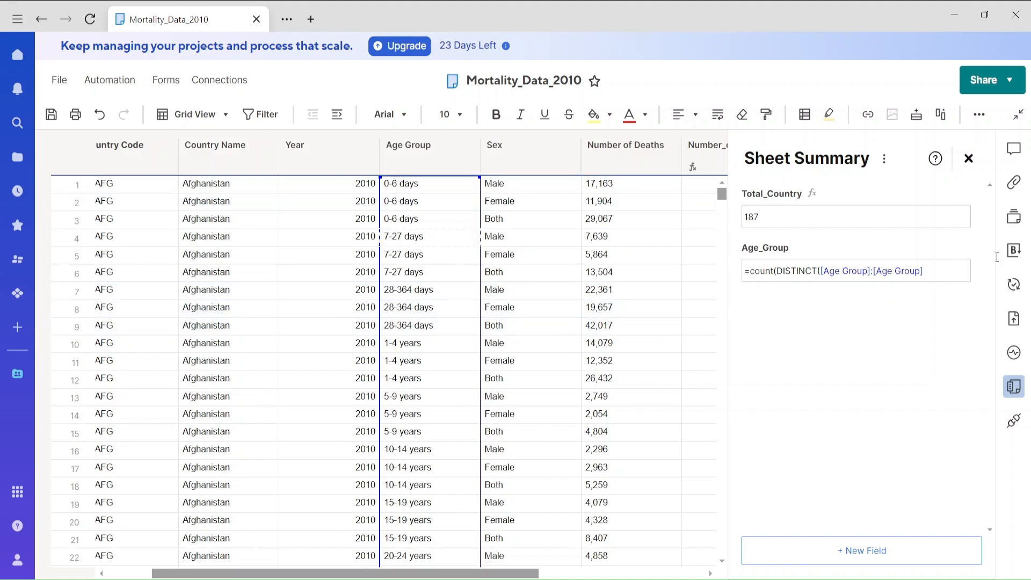
type(")")
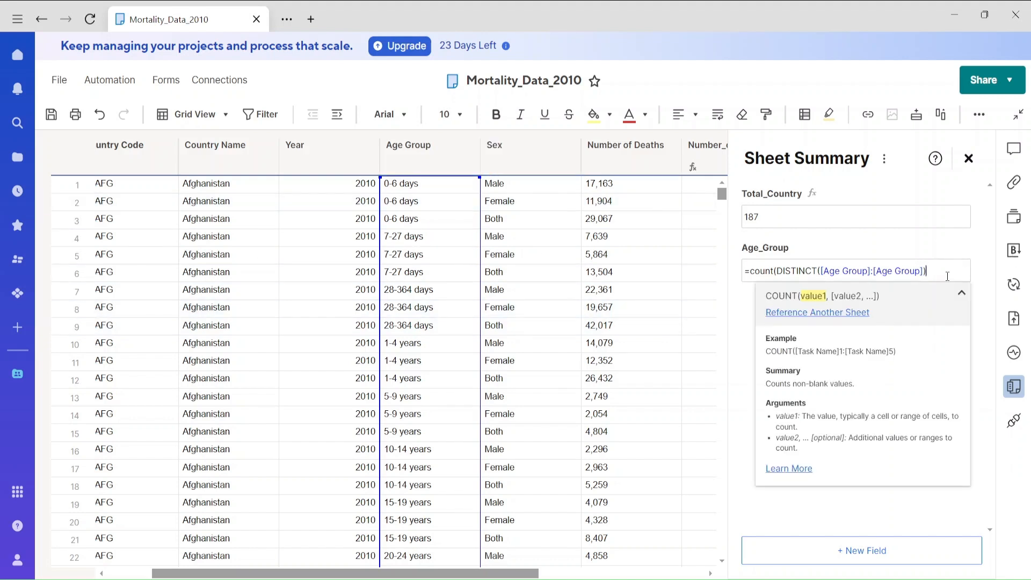
key("Return")
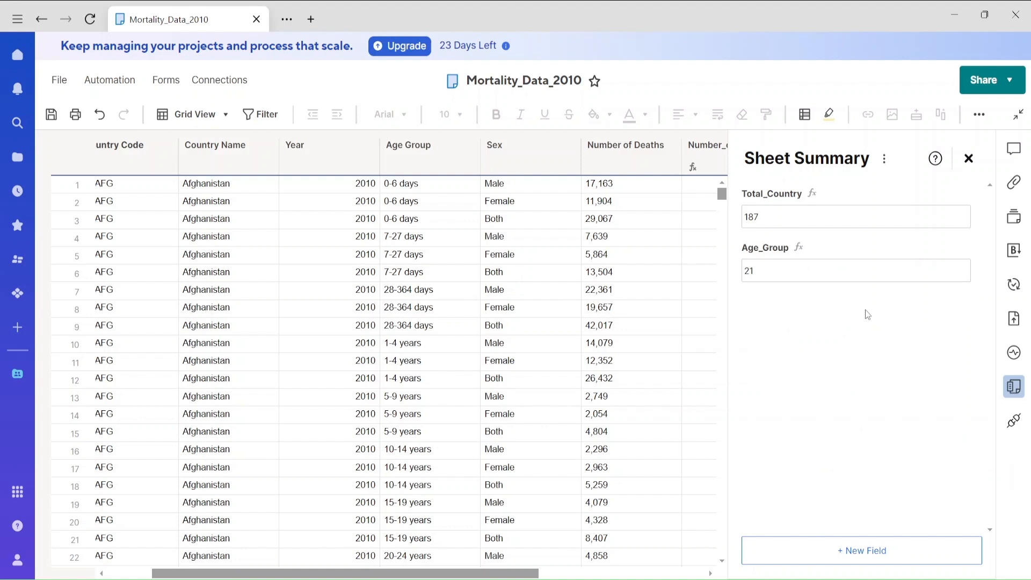
Step: Add a Text/Number sheet summary field named Total_Death_Count
left_click(859, 555)
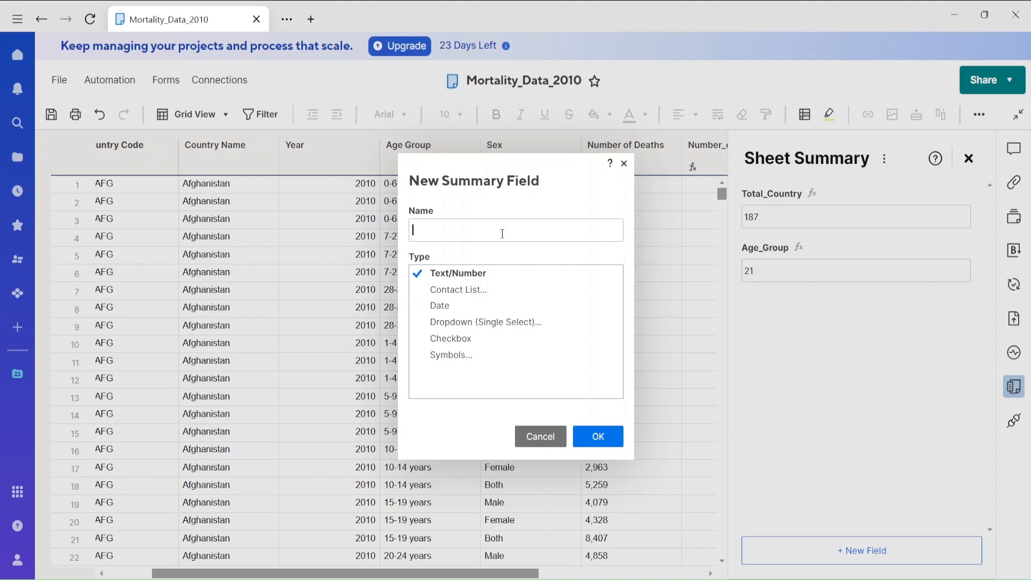
type("Total_Death_Count")
left_click(612, 431)
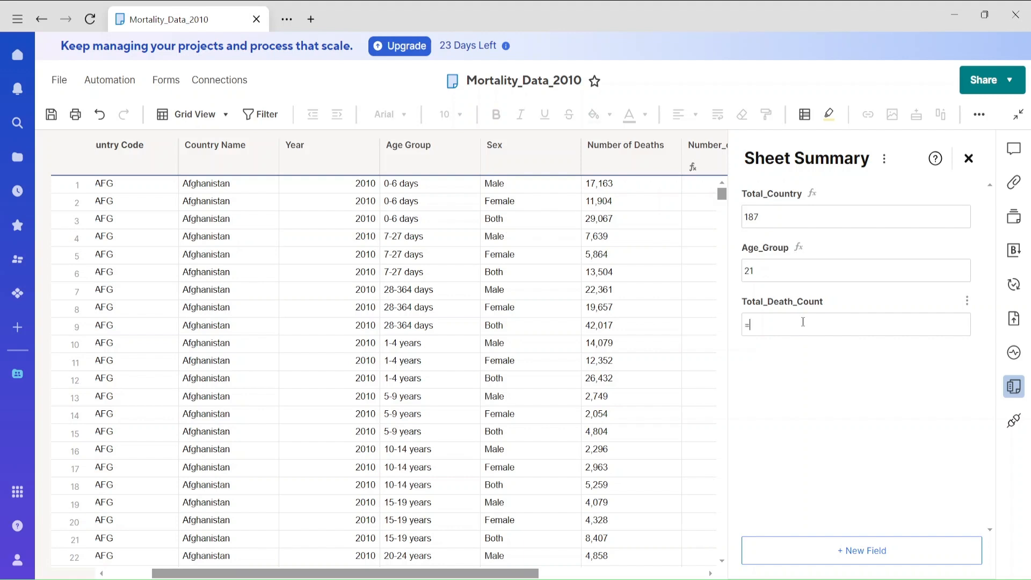
Step: Begin the Total_Death_Count formula as =sumif(Sex:sex,"Both", using the whole Sex column as the criterion range
type("sumif(")
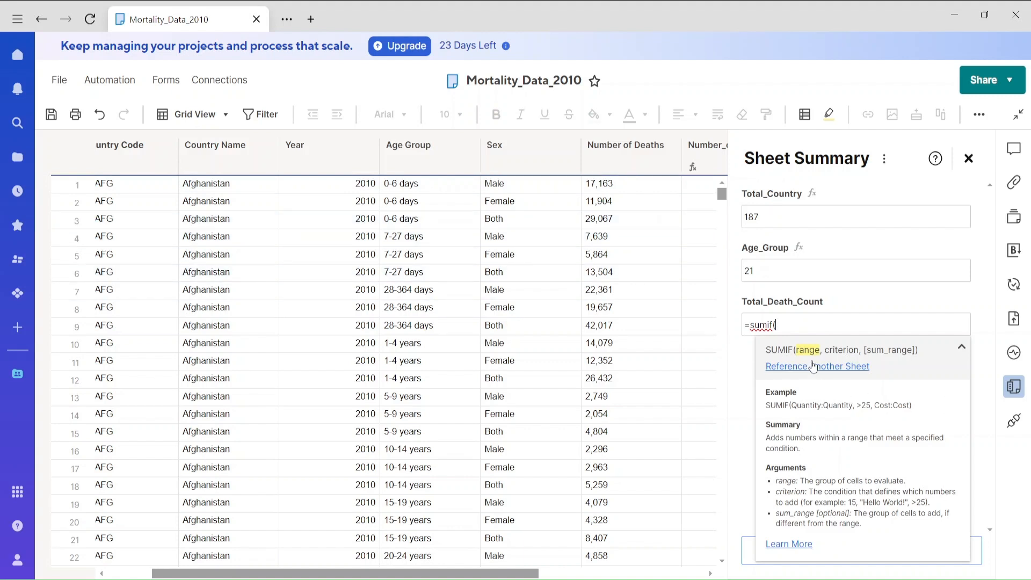
left_click(517, 185)
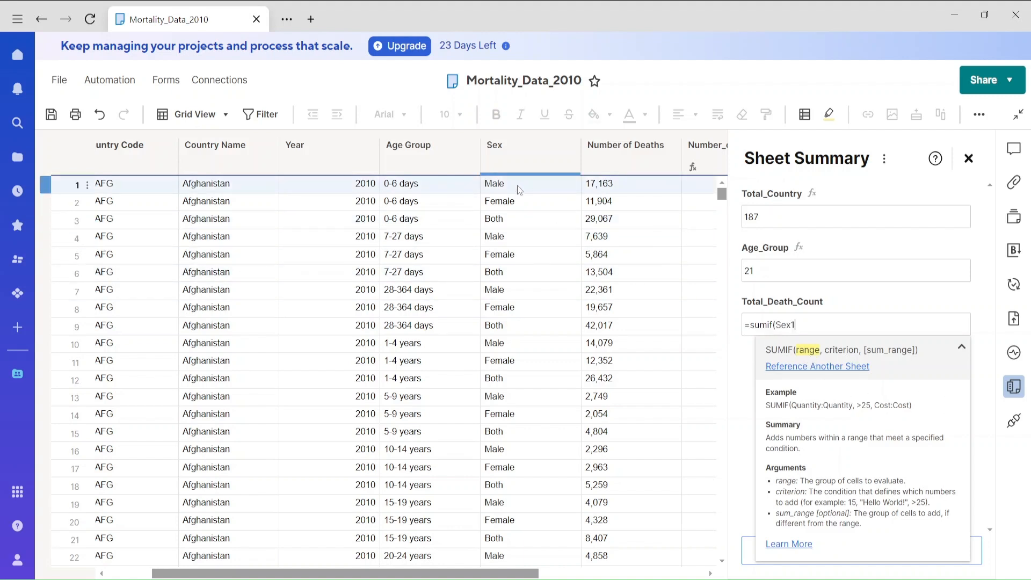
key("BackSpace")
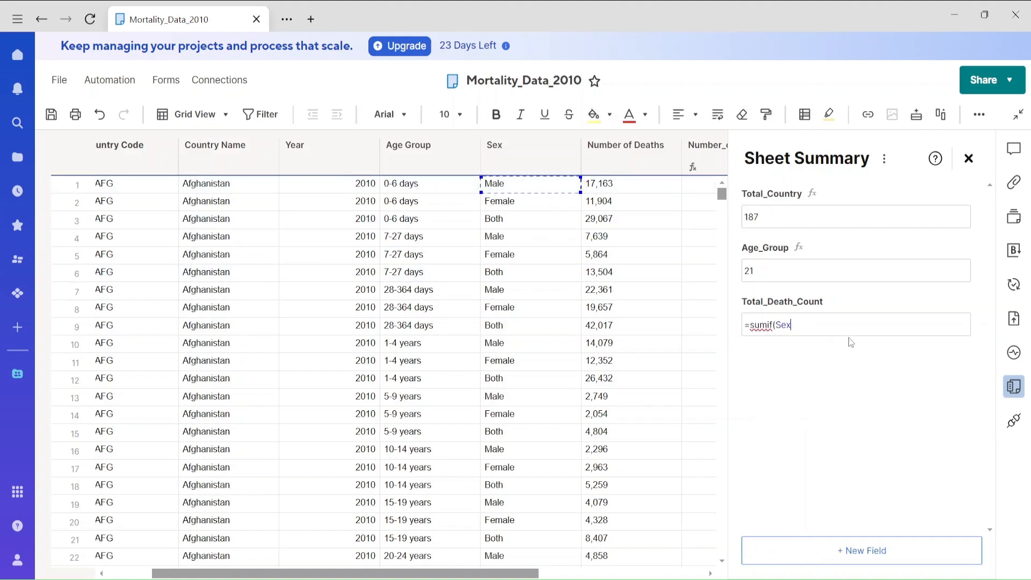
type(":")
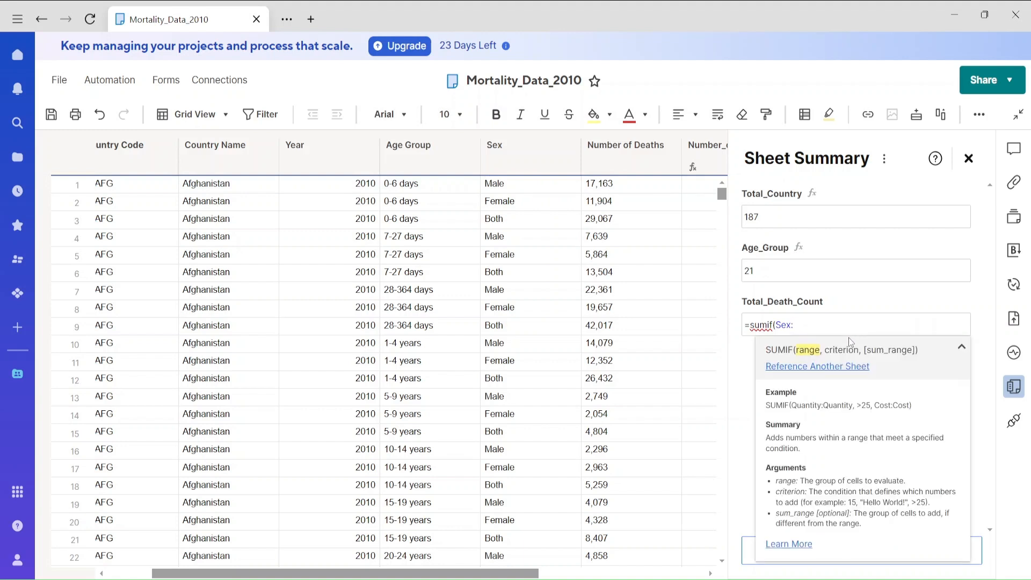
type("sex")
type("\"Both\",")
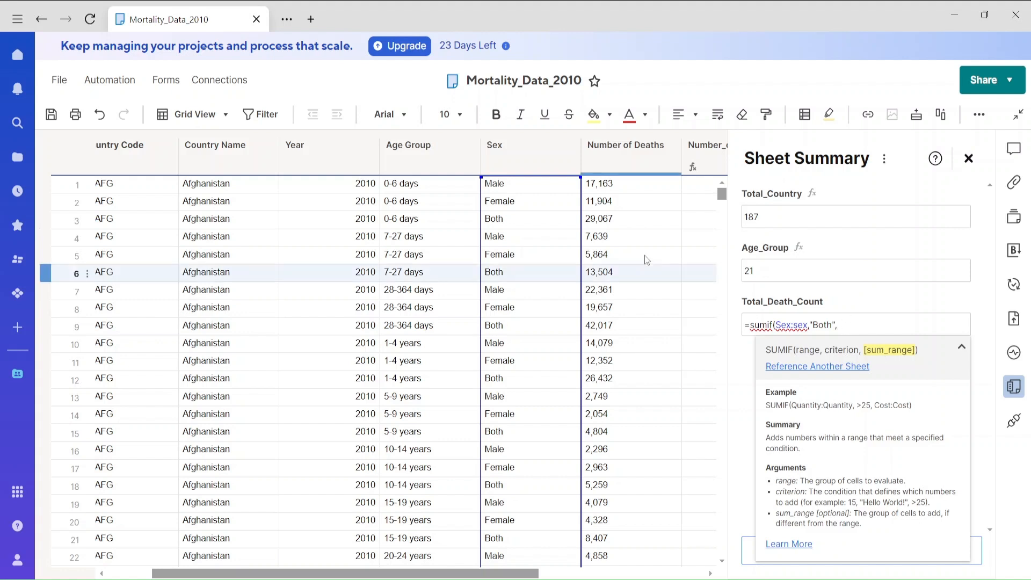
Step: Complete the Total_Death_Count formula with the whole-column sum range [Number of Deaths]:[Number of Deaths] and its closing parenthesis
left_click(640, 188)
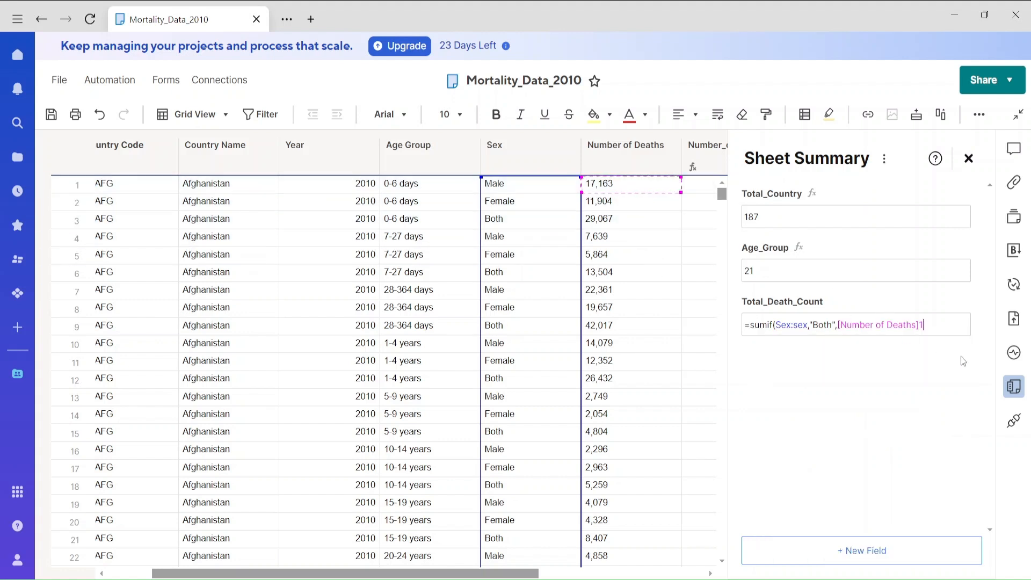
key("BackSpace")
type(":")
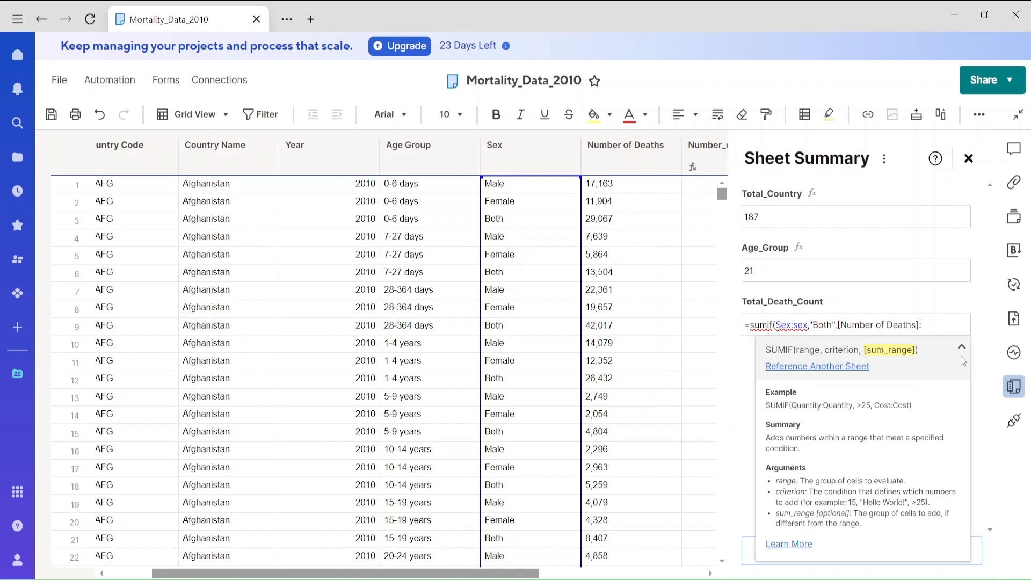
left_click(607, 218)
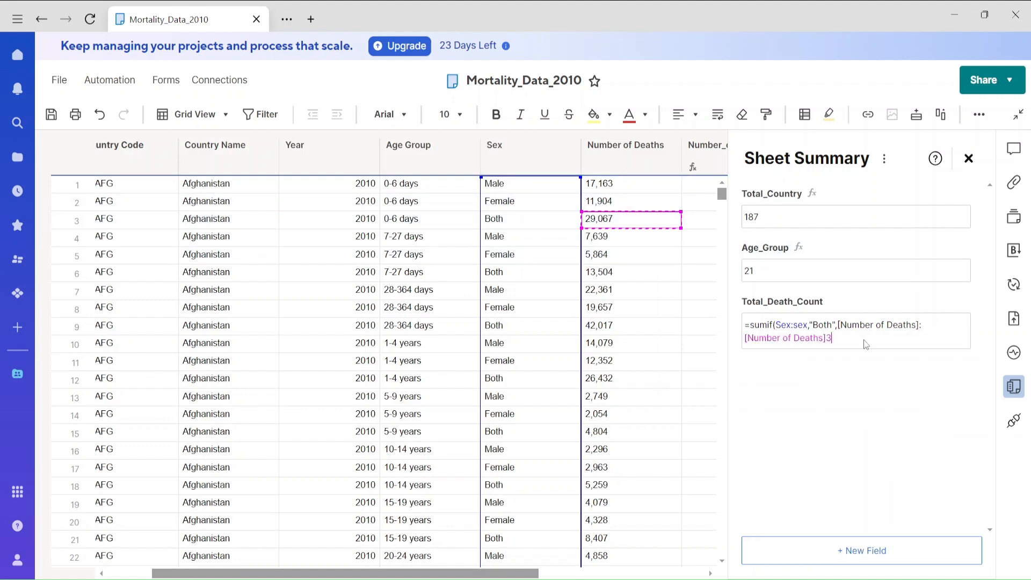
key("BackSpace")
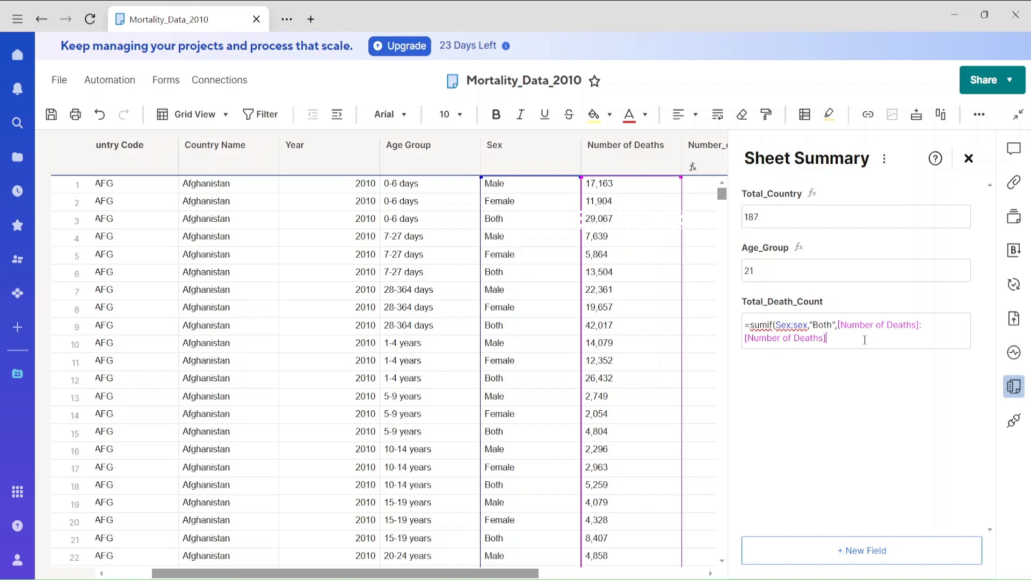
type(")")
key("Return")
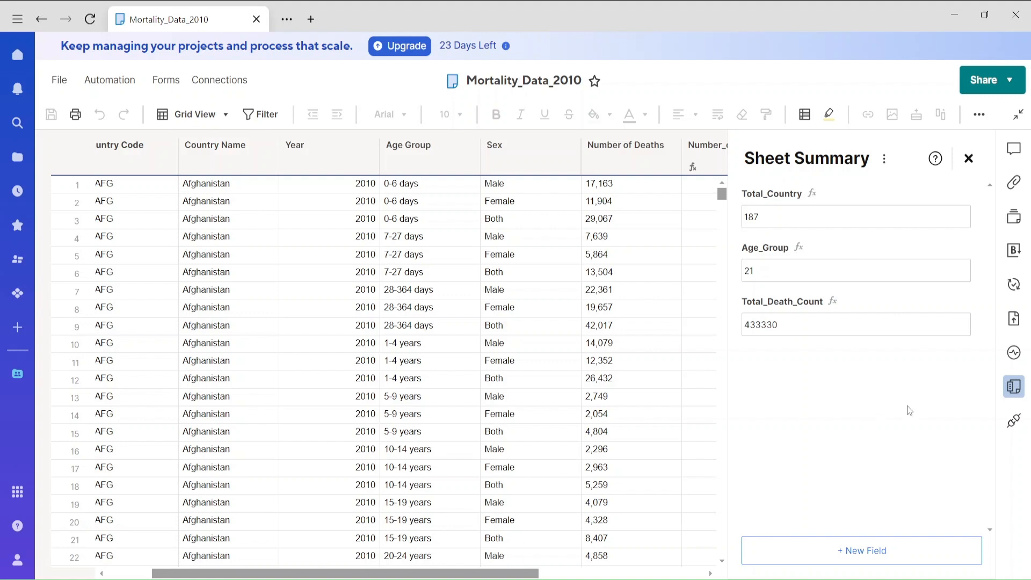
Step: Create a dashboard named Mortality_ Dashboard_2010 in the Data_Dashboarding workspace
left_click(18, 159)
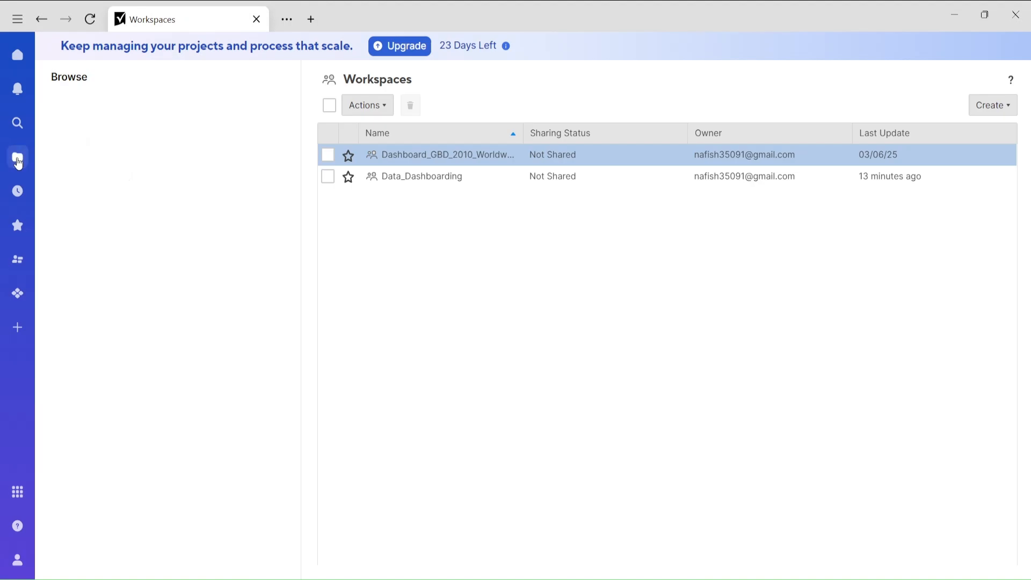
left_click(437, 176)
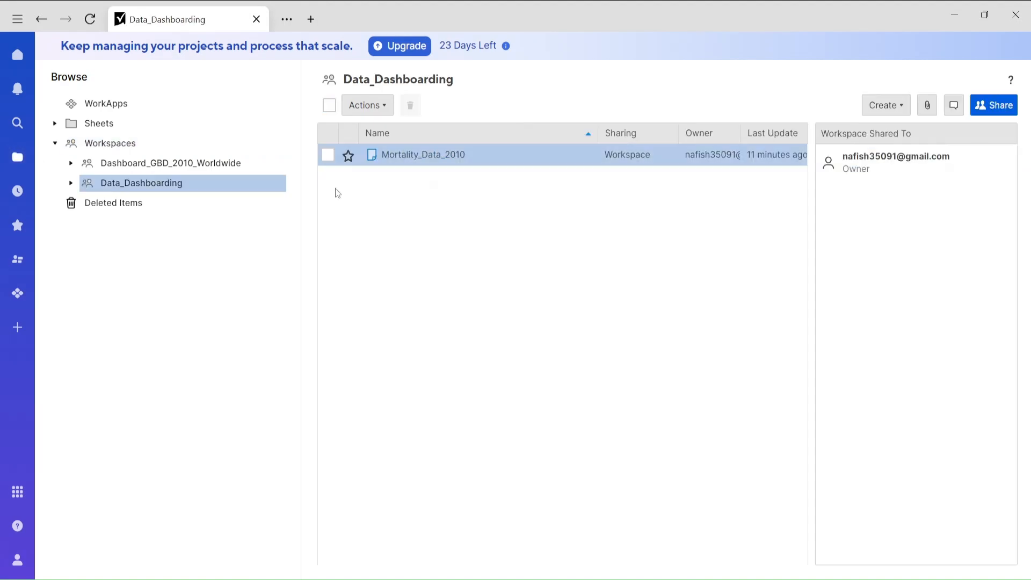
right_click(426, 206)
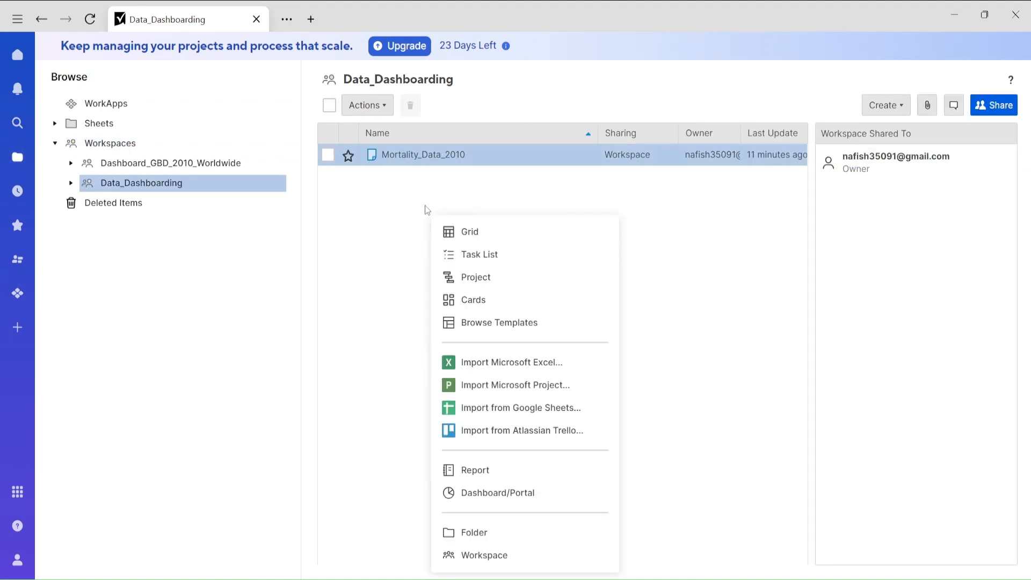
left_click(494, 492)
left_click(497, 298)
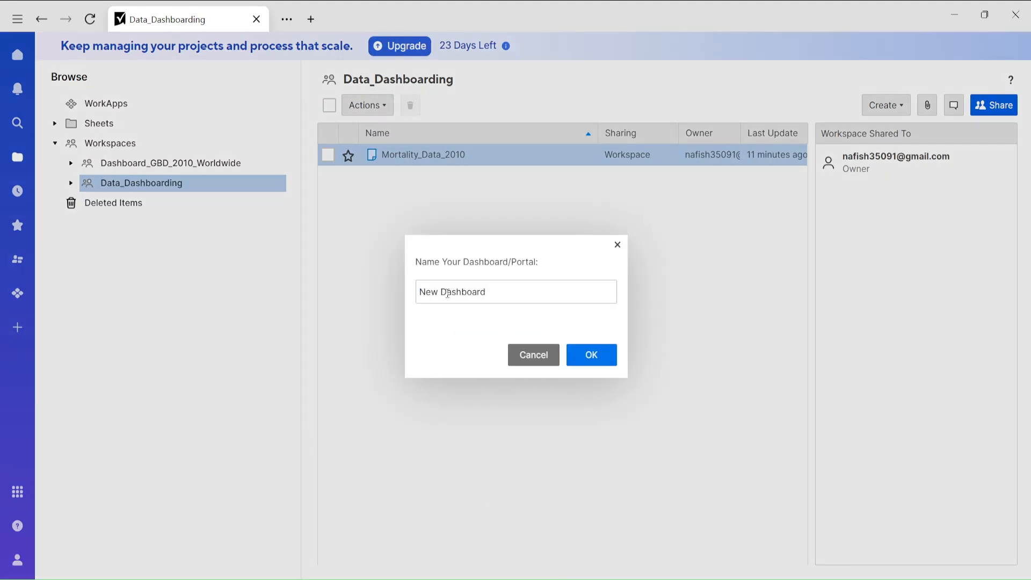
left_click_drag(439, 293, 410, 294)
type("Mortality_")
type("_2010")
key("Return")
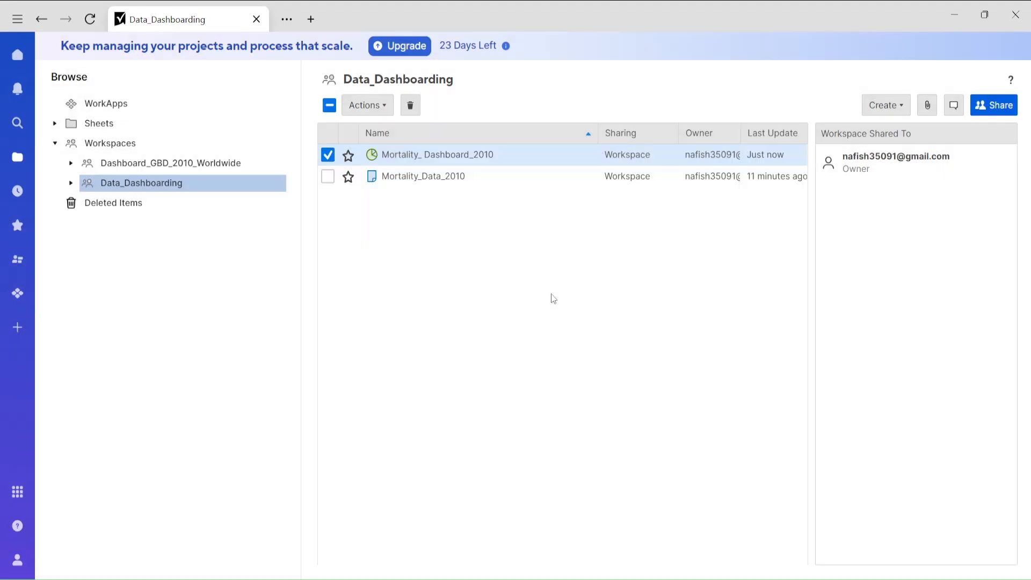
Step: Start editing the Mortality_ Dashboard_2010 dashboard and add a Title widget, centred along the canvas's upper edge and enlarged in width and height
left_click(471, 157)
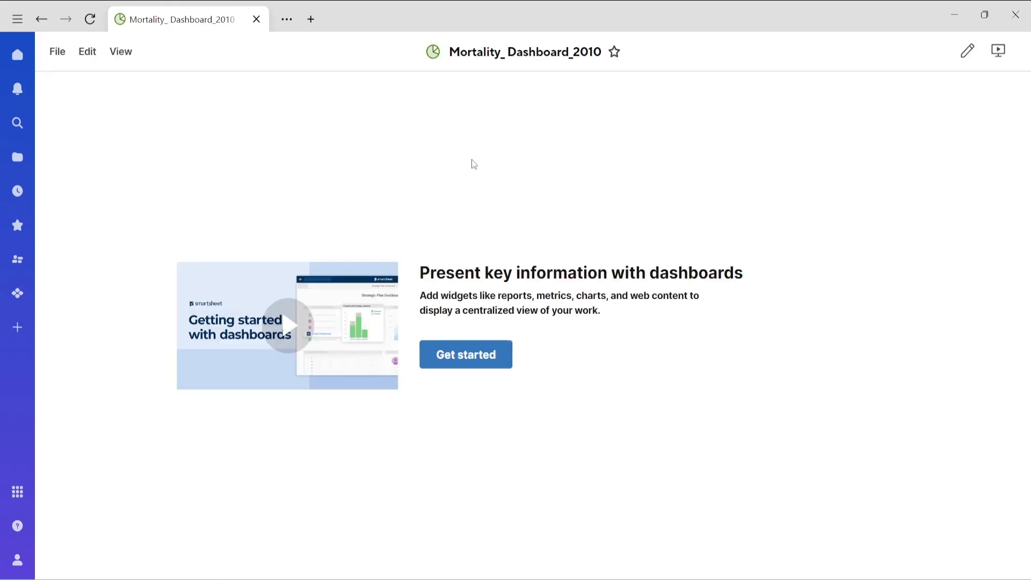
left_click(488, 356)
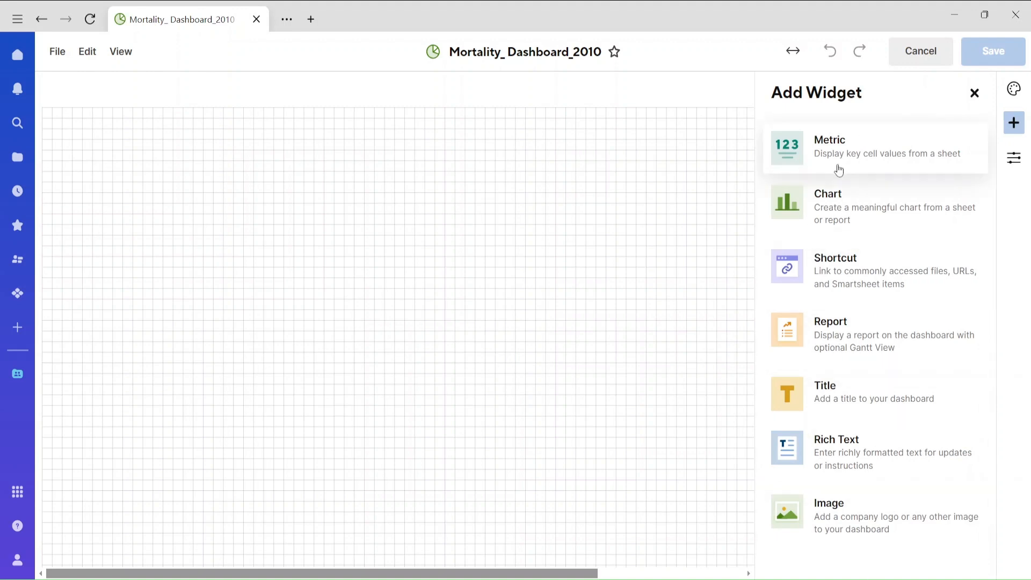
left_click(844, 389)
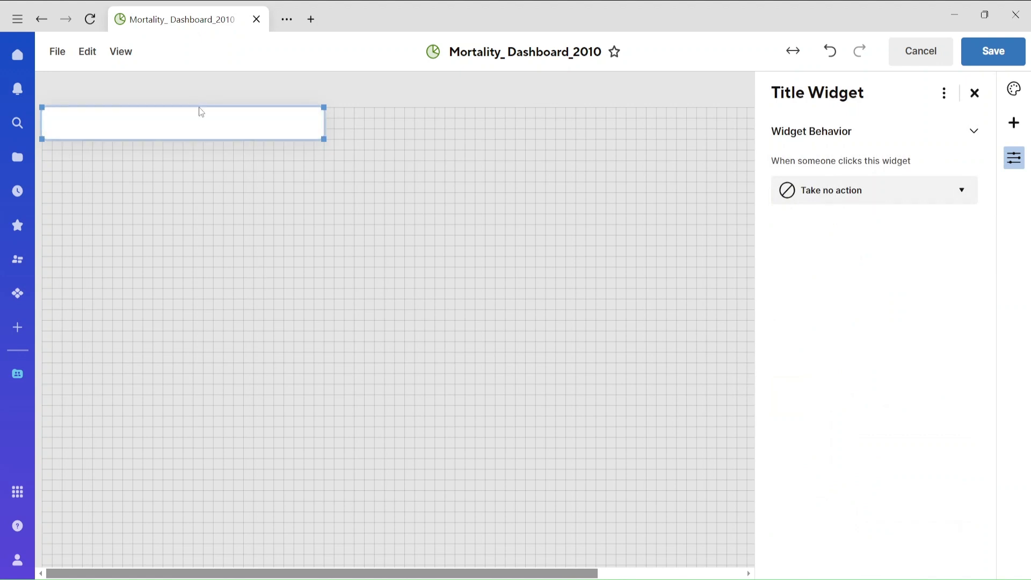
left_click_drag(206, 109, 453, 111)
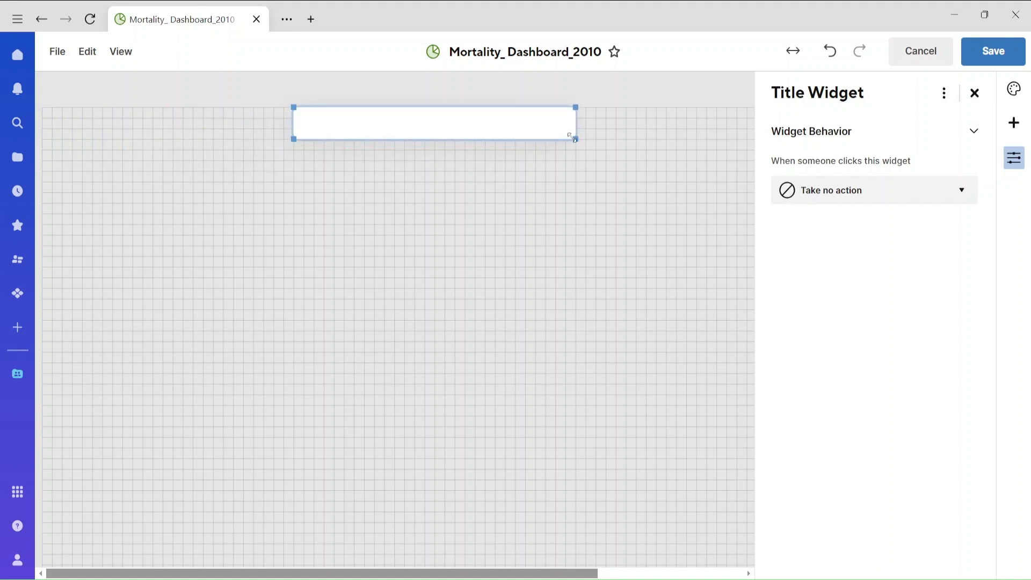
left_click_drag(575, 139, 636, 199)
Step: Enter "Mortality Data 2010 Analysis" as the Title widget's text and give the widget a light red background
double_click(385, 150)
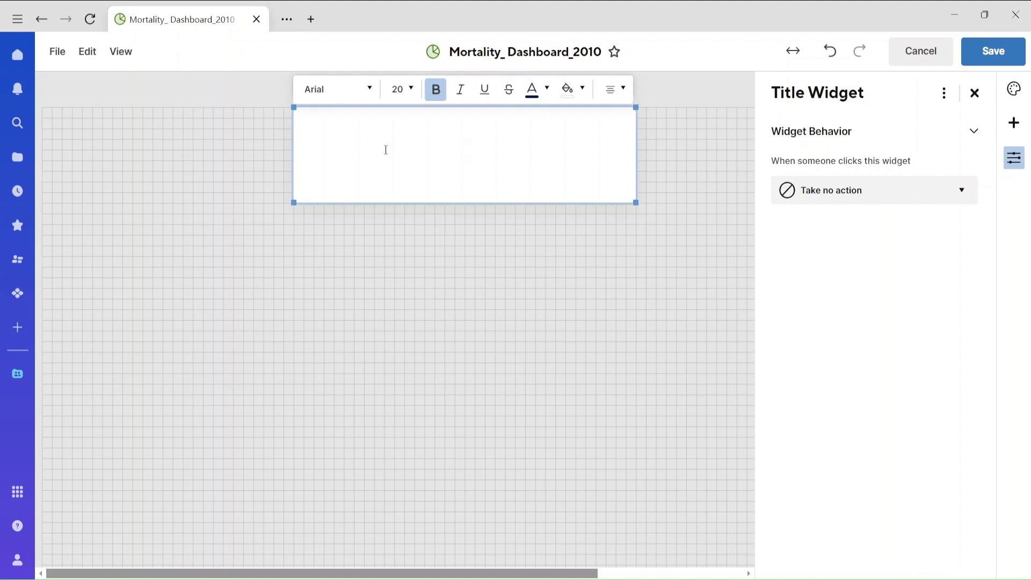
type("Mortality")
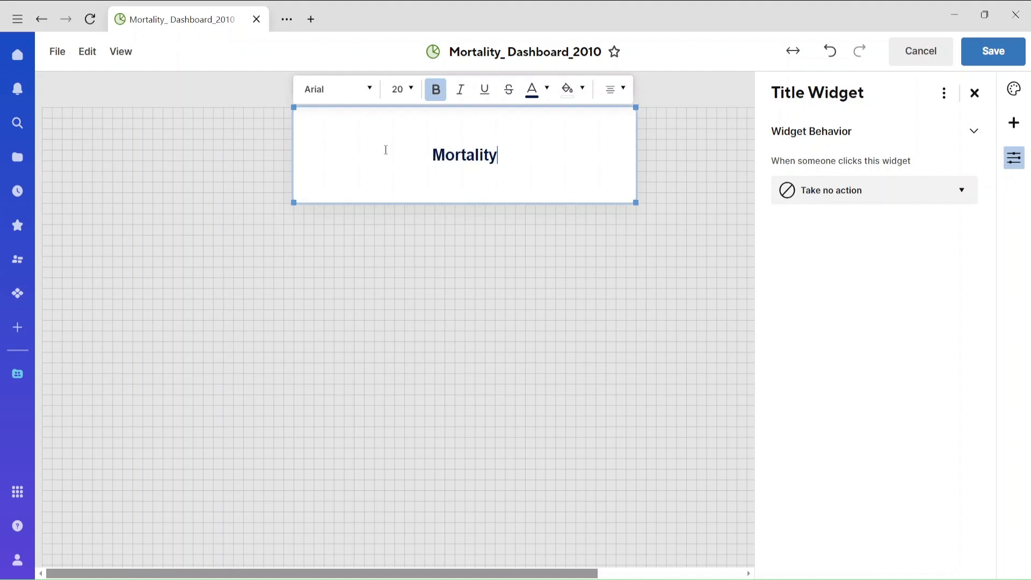
type(" Datat")
key("BackSpace")
type("2010")
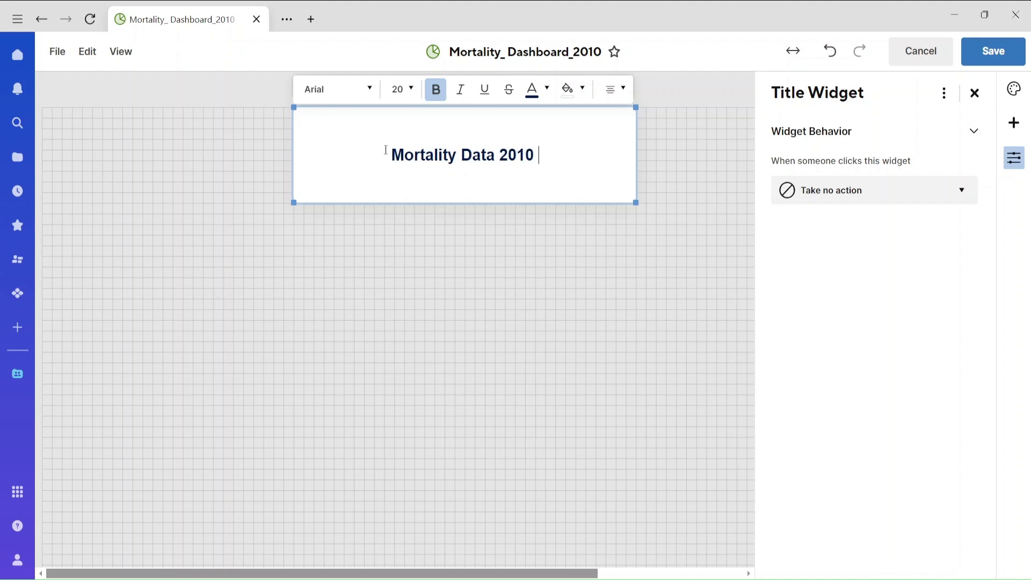
type(" Analysis")
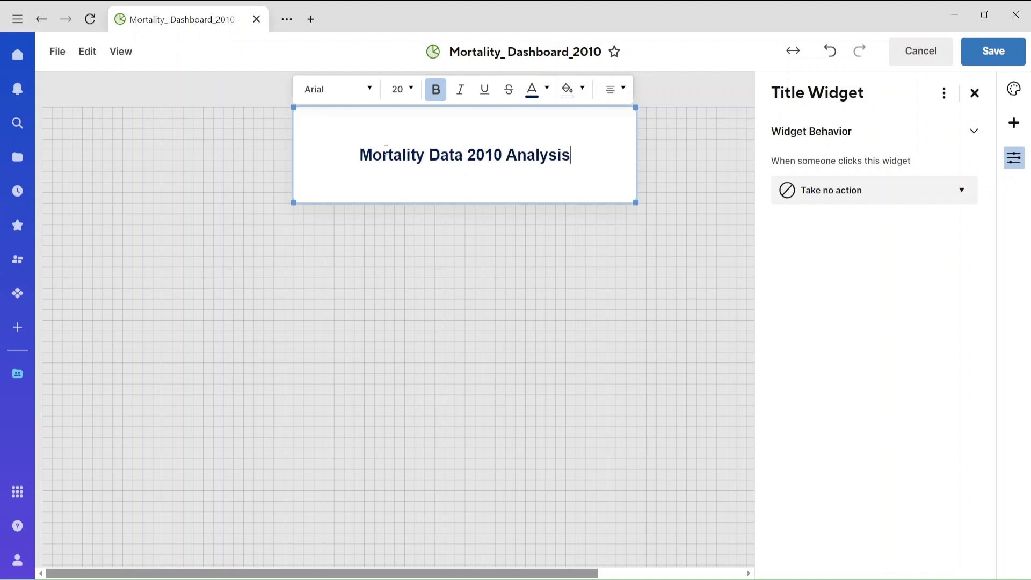
left_click(582, 91)
left_click(574, 159)
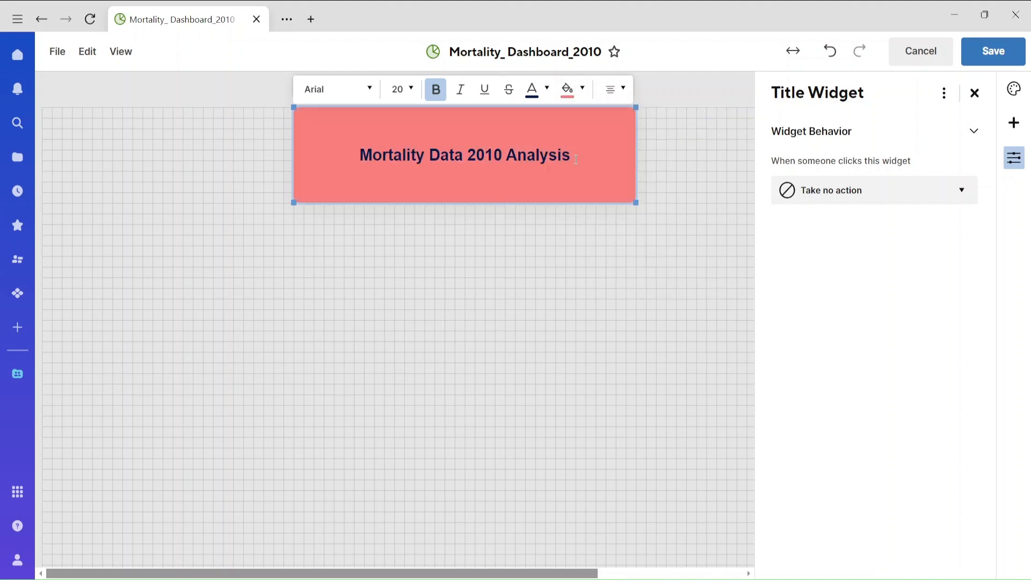
Step: Try green for the dashboard title's text and return the text to dark navy
left_click_drag(576, 159, 354, 161)
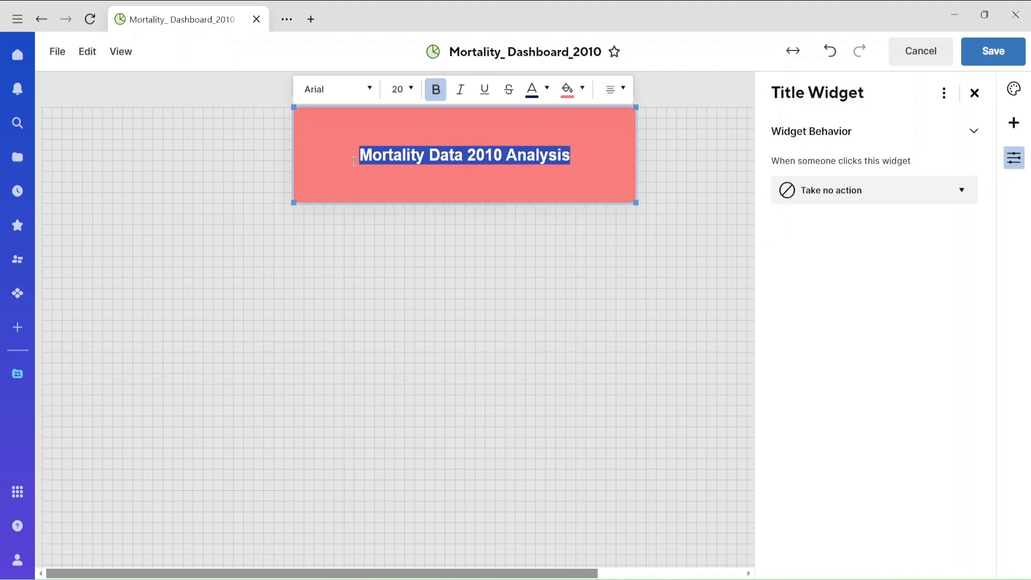
left_click(545, 89)
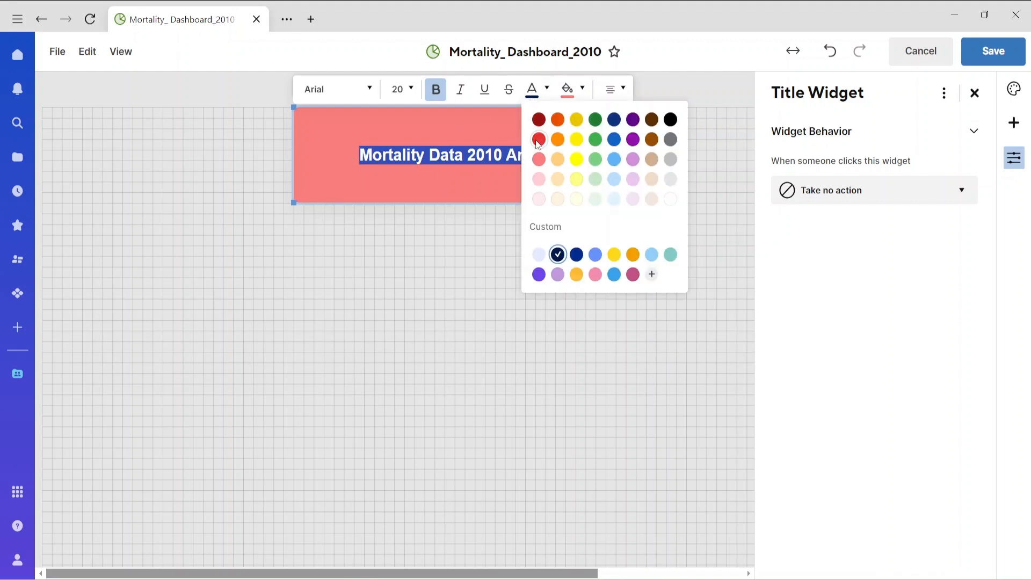
left_click(595, 139)
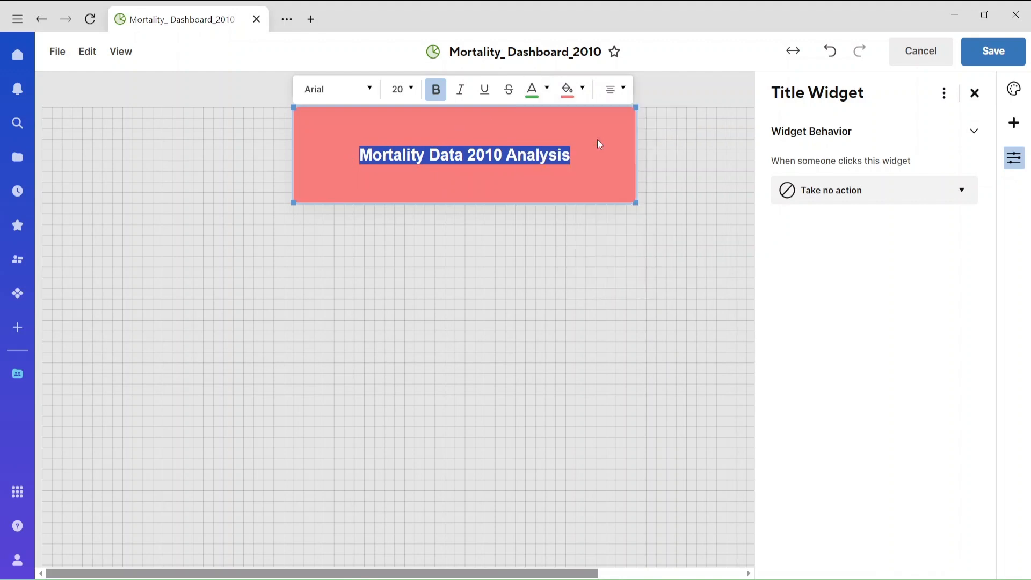
left_click(587, 158)
left_click_drag(572, 159, 349, 156)
left_click(546, 89)
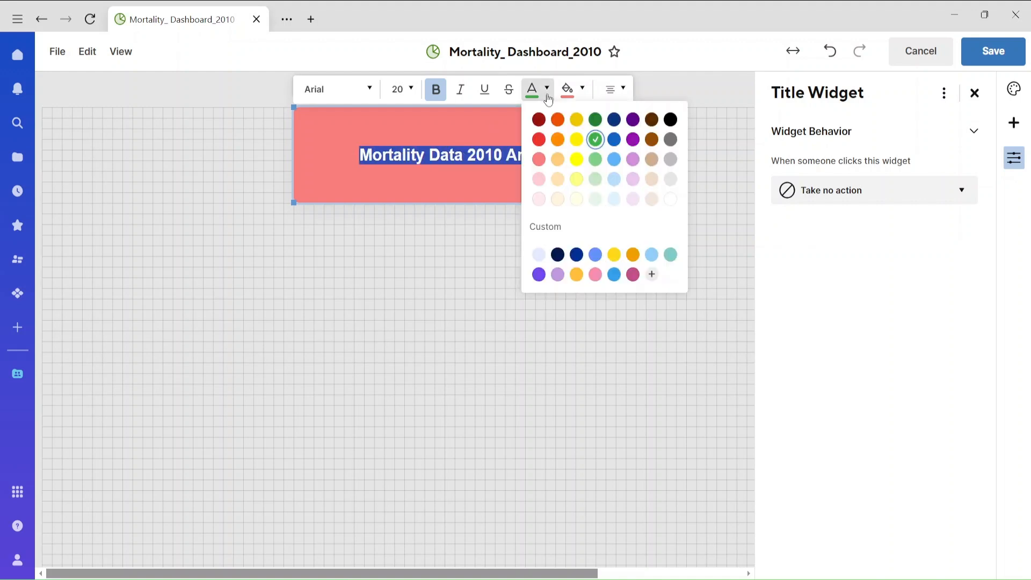
left_click(555, 257)
left_click(575, 182)
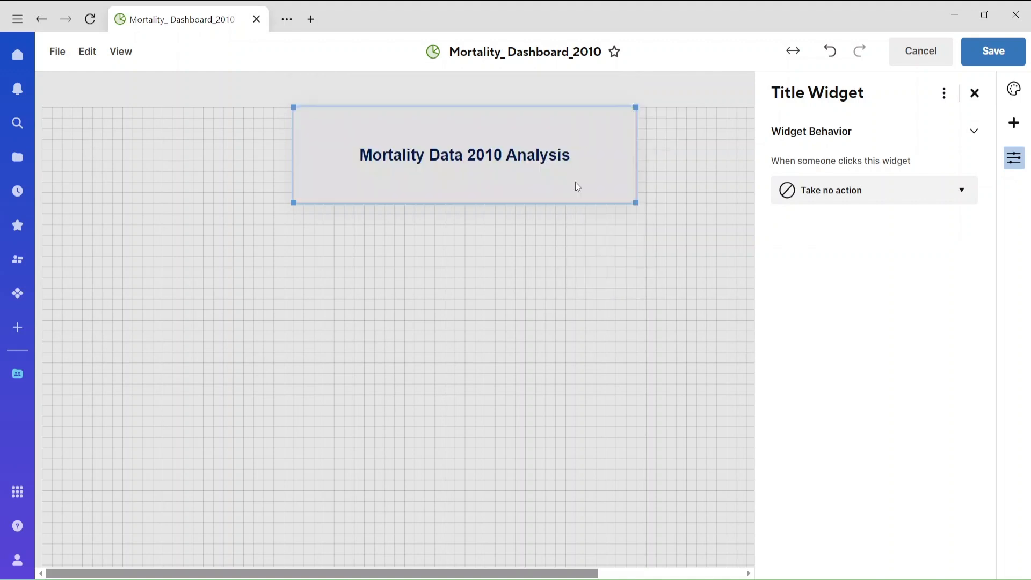
left_click(580, 252)
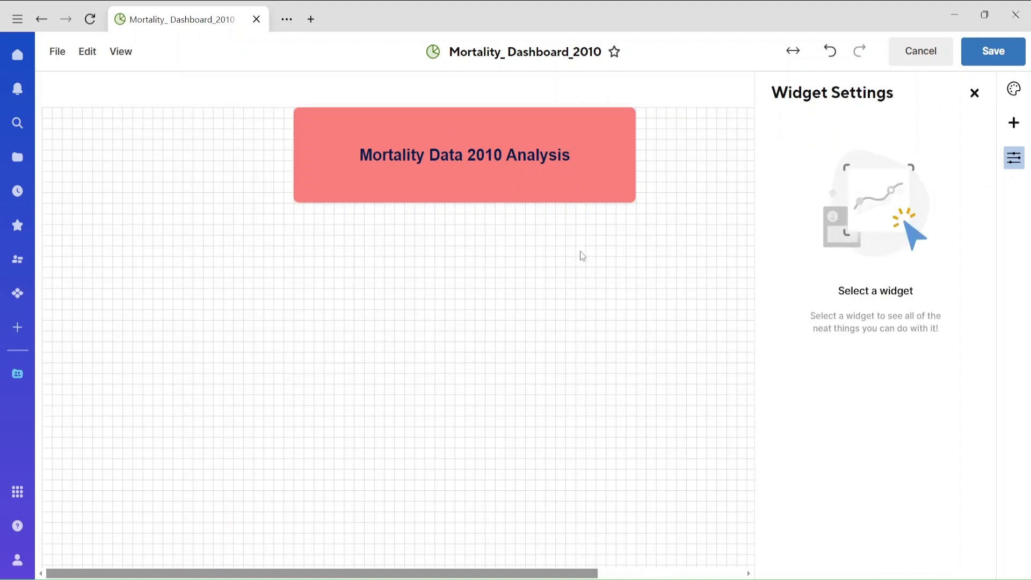
Step: Add a Metric widget and choose the Mortality_Data_2010 sheet in the Data_Dashboarding workspace as its data source
left_click(1012, 124)
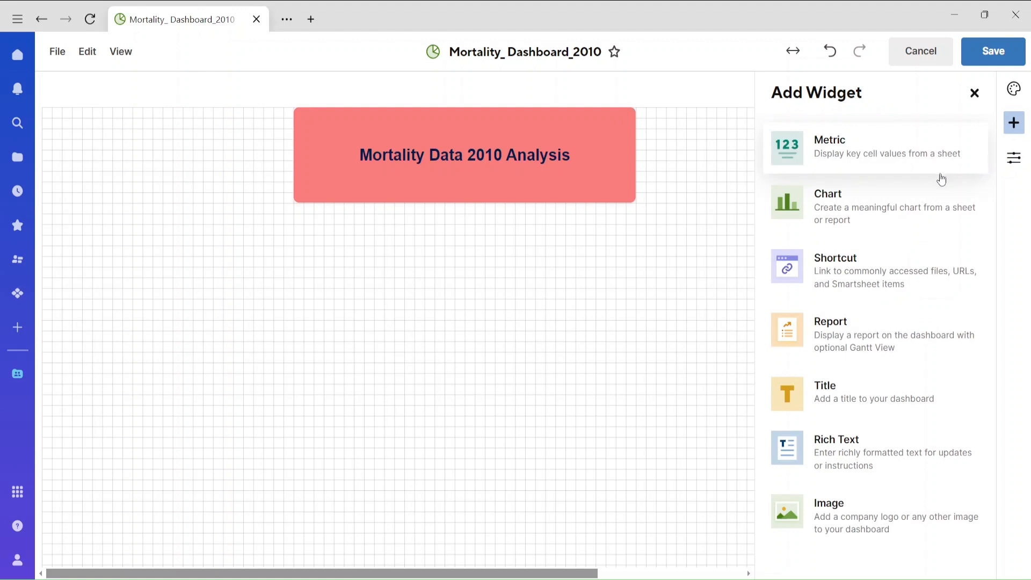
left_click(825, 161)
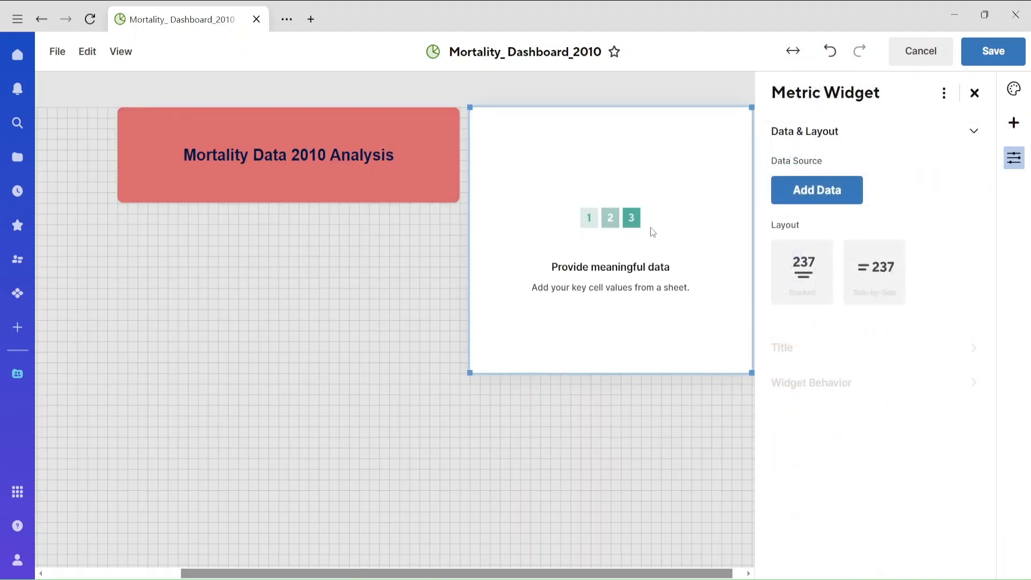
left_click(815, 199)
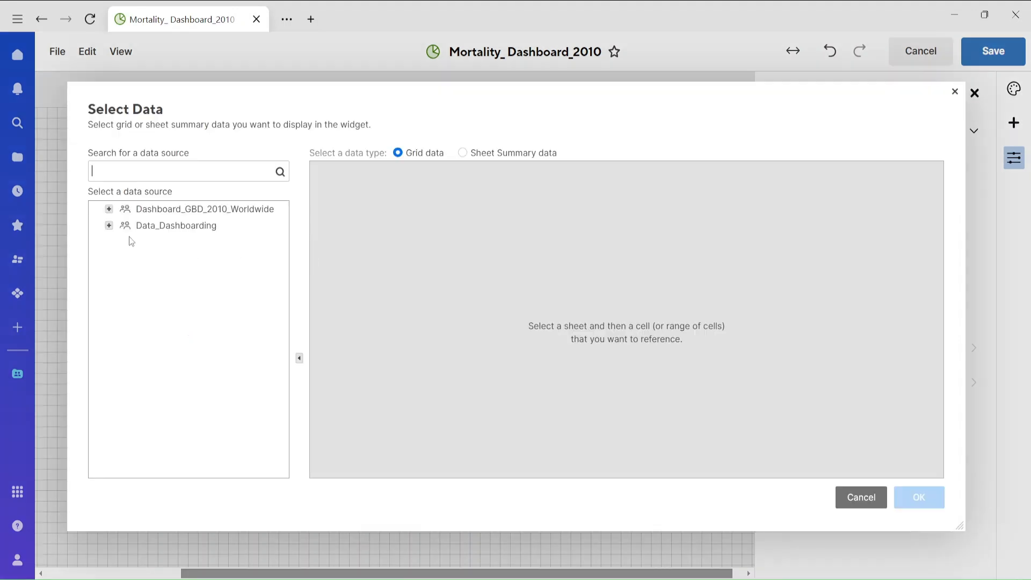
left_click(132, 227)
left_click(188, 245)
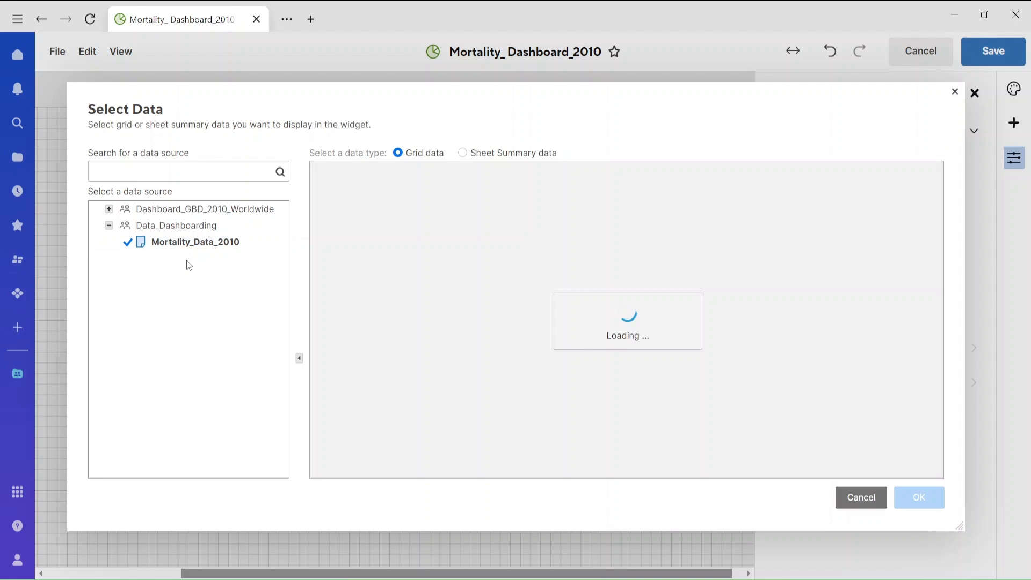
Step: Use sheet summary data for the Metric widget, including the Total_Country, Age_Group and Total_Death_Count fields
left_click(462, 155)
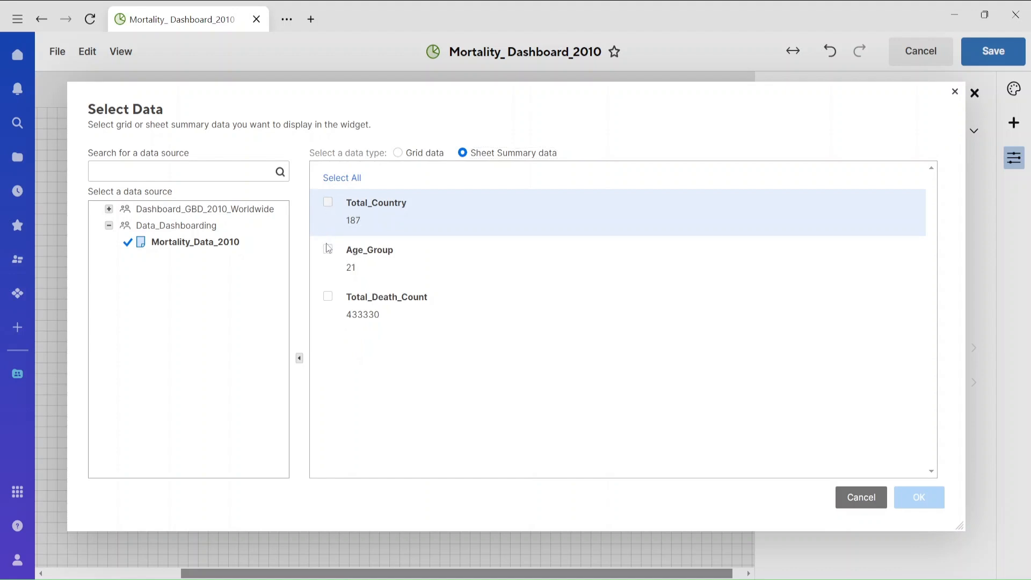
left_click(328, 225)
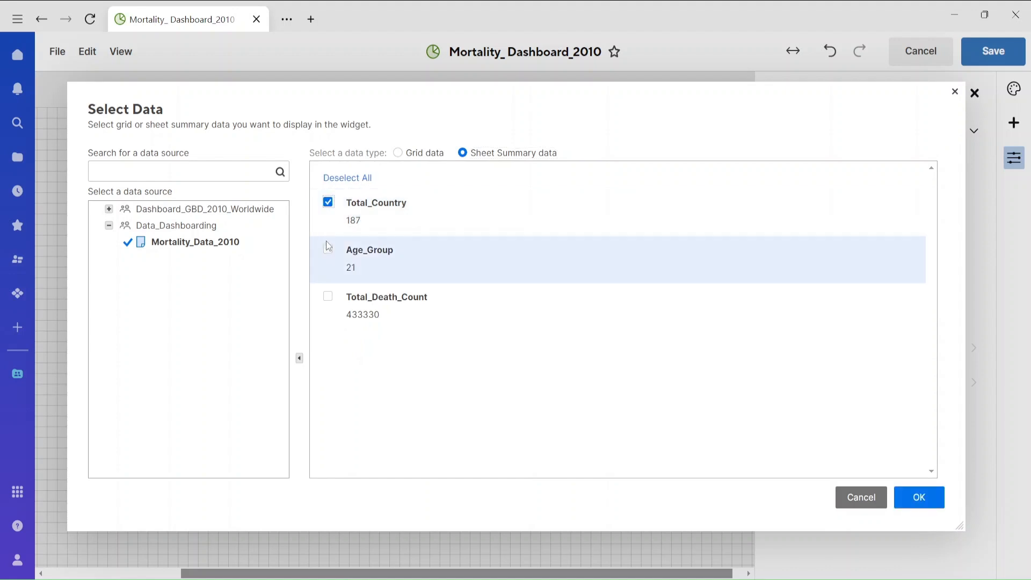
left_click(327, 296)
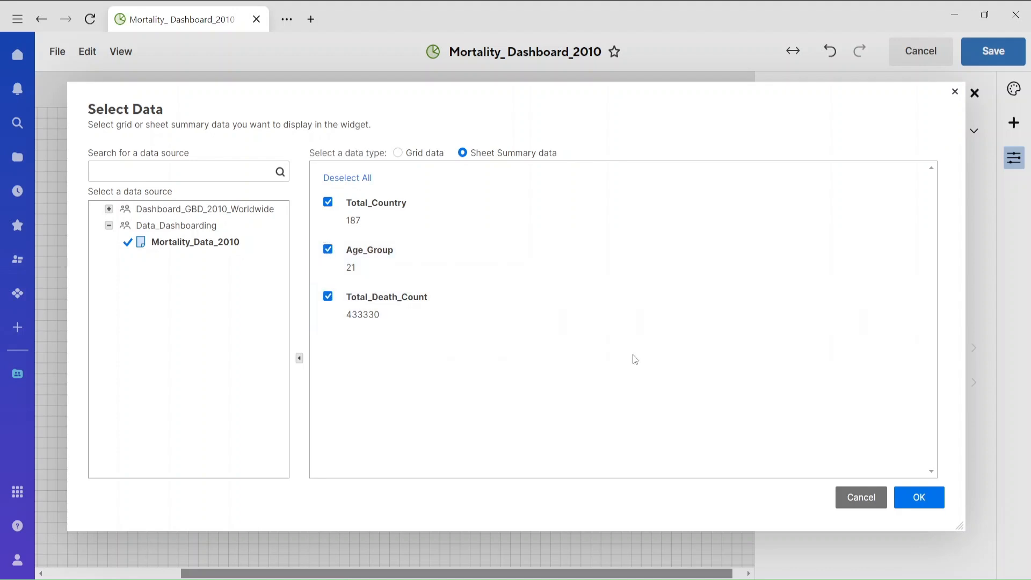
left_click(909, 498)
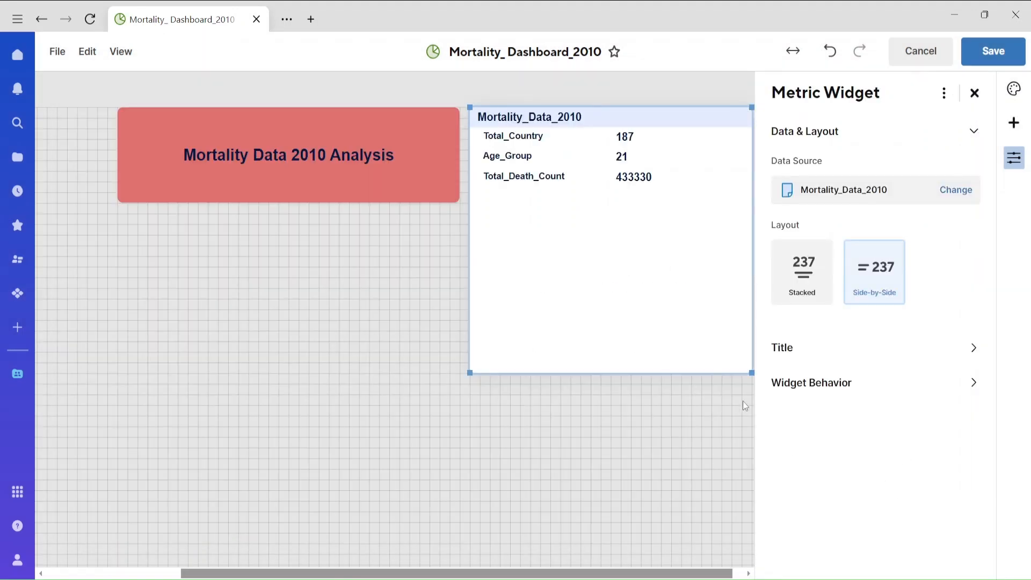
Step: Shrink the Metric widget's width slightly and reduce its height to match the Title widget
left_click_drag(752, 372, 711, 206)
left_click_drag(655, 560, 559, 560)
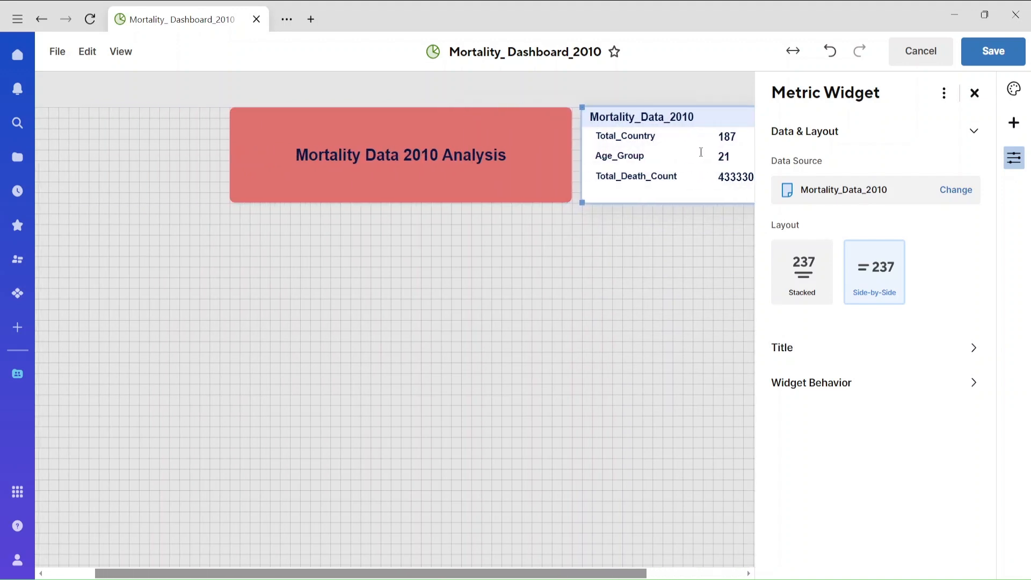
left_click(683, 286)
Step: Move the Metric widget to the canvas's upper-left corner and place the Title widget to its right along the upper edge
left_click_drag(681, 124, 230, 113)
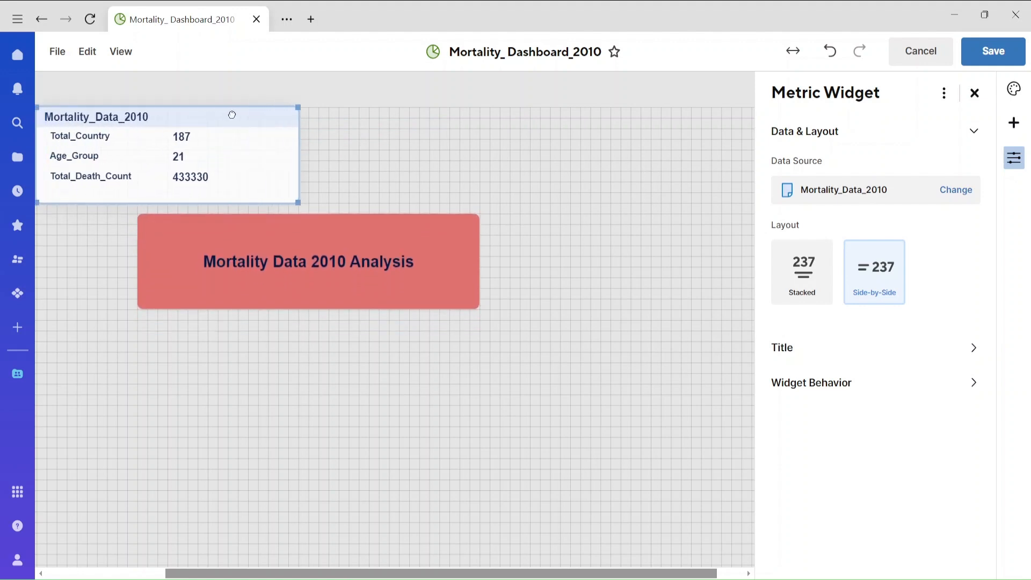
left_click_drag(340, 575, 218, 572)
left_click(427, 400)
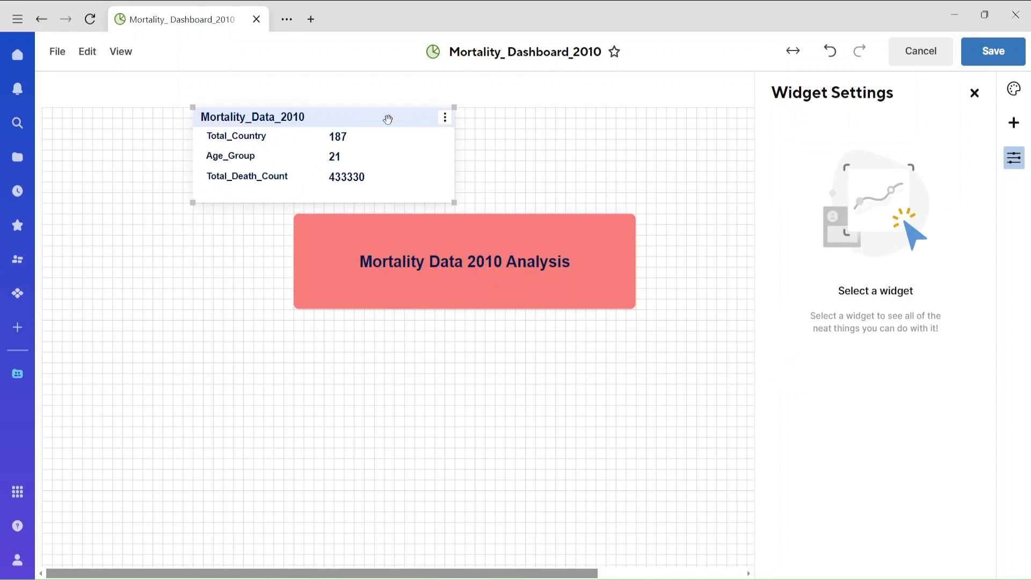
left_click_drag(387, 118, 237, 126)
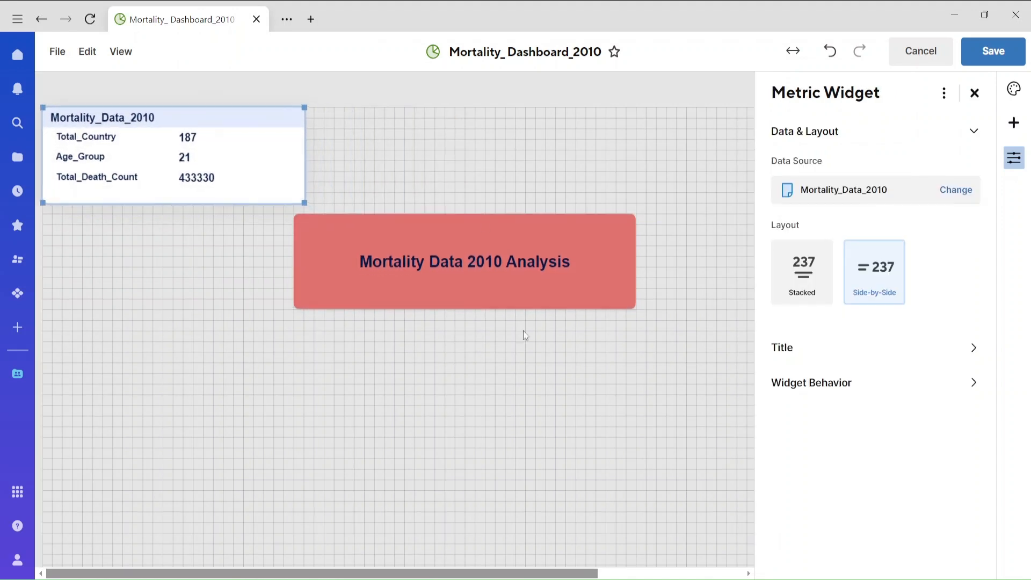
left_click(649, 399)
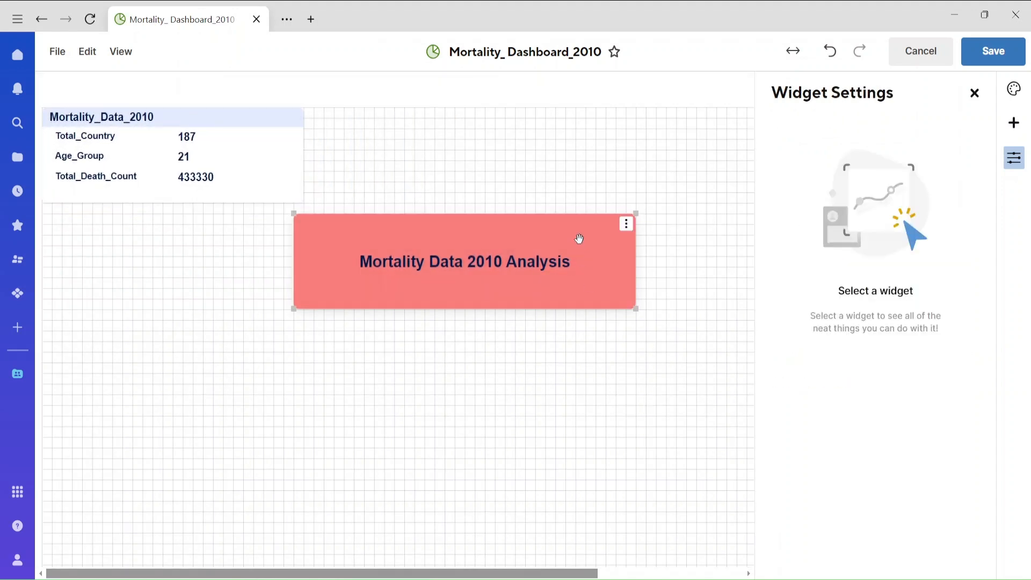
left_click_drag(577, 229, 627, 126)
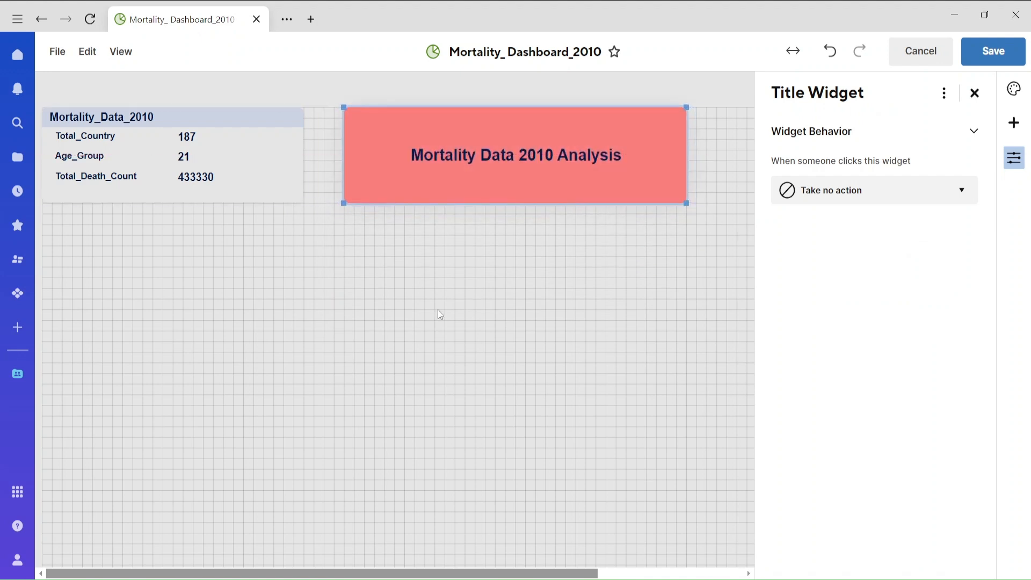
Step: Centre the Metric widget's Mortality_Data_2010 title and give that title a red background
left_click(162, 119)
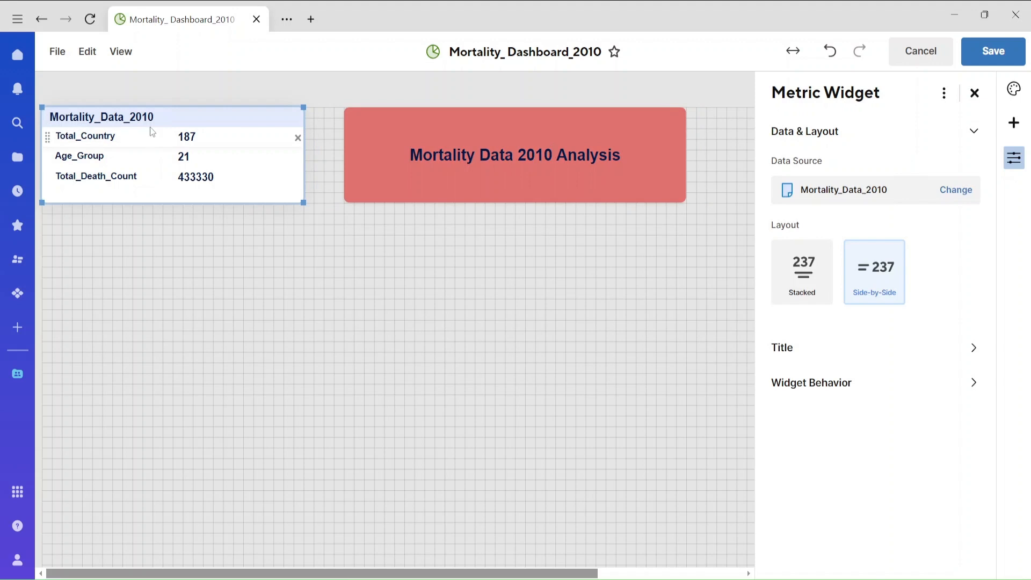
double_click(172, 118)
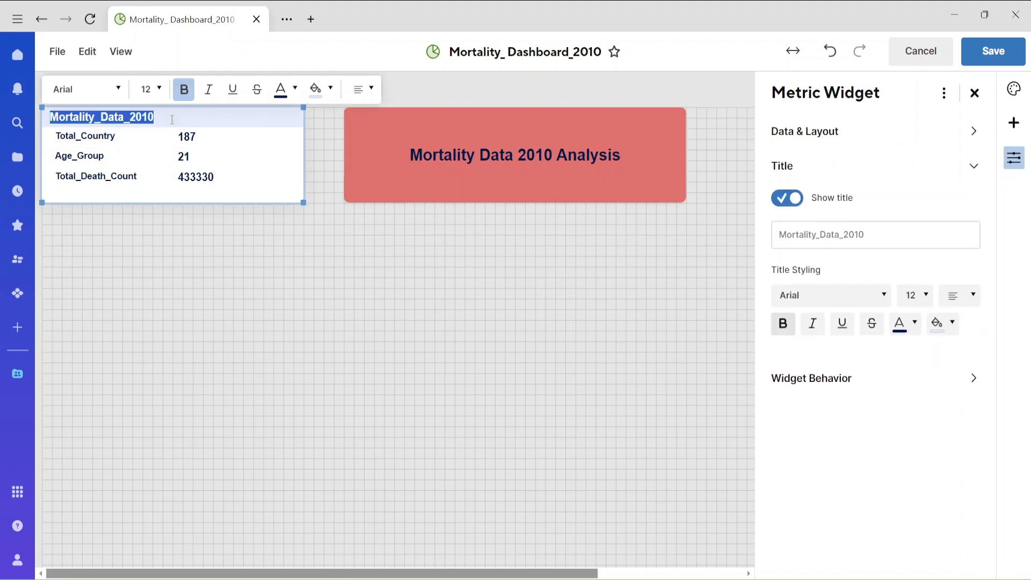
left_click(372, 89)
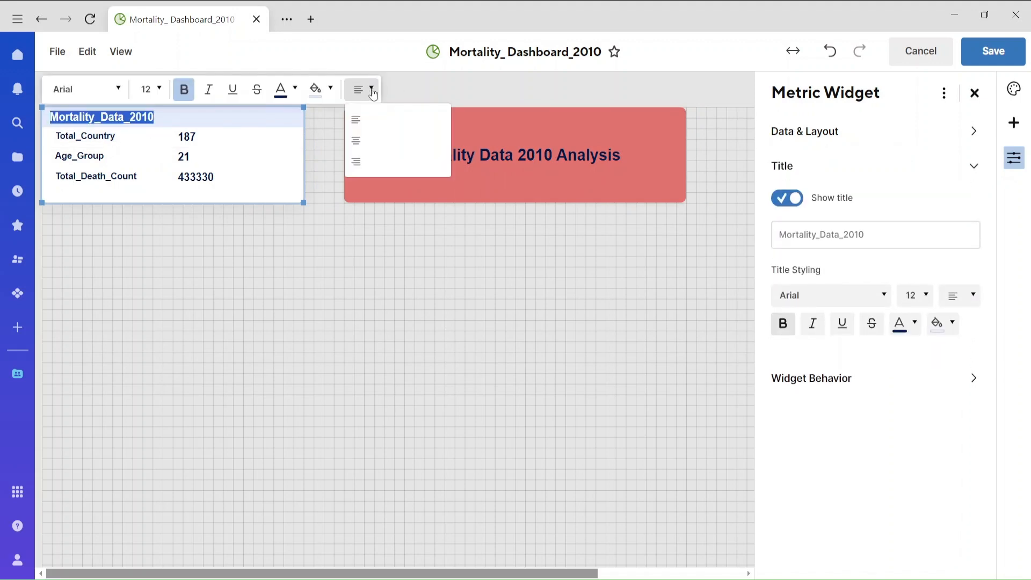
left_click(358, 143)
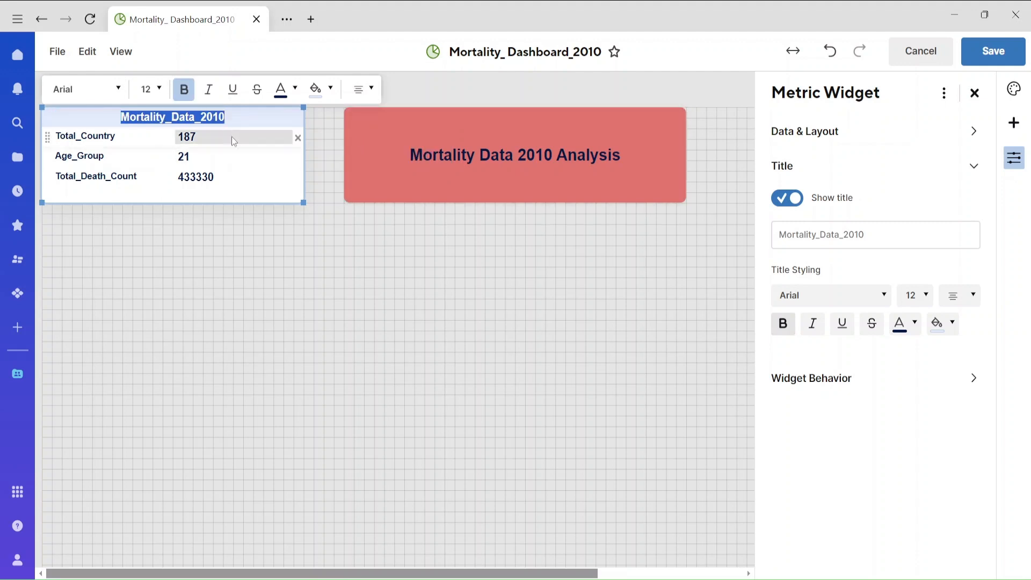
left_click(325, 88)
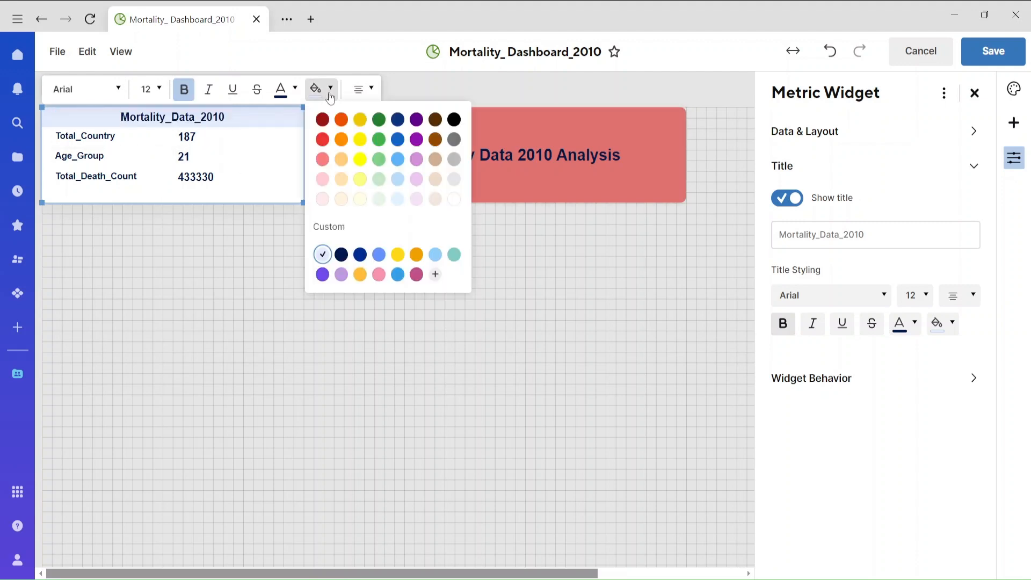
left_click(322, 140)
left_click(321, 146)
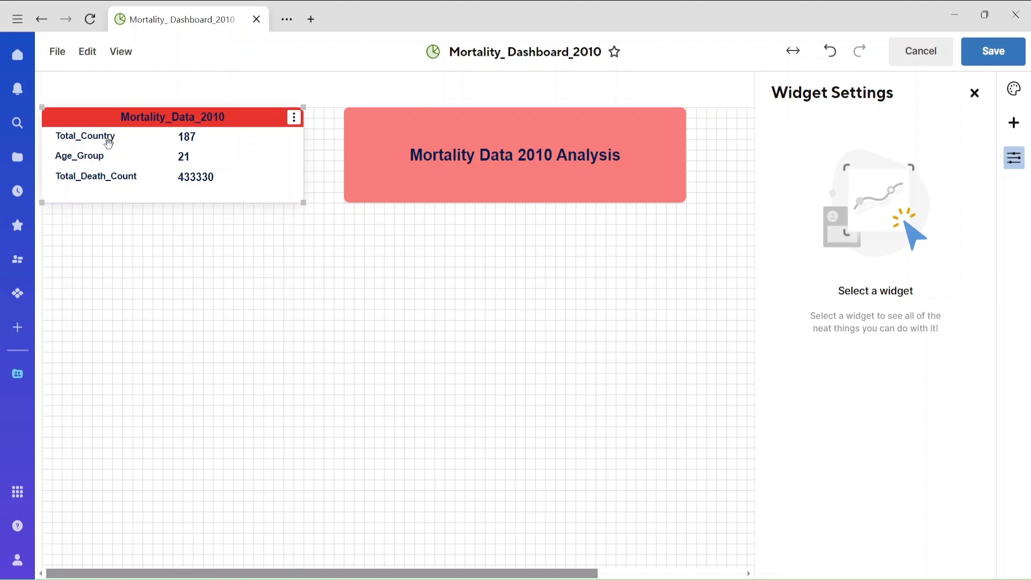
left_click(109, 143)
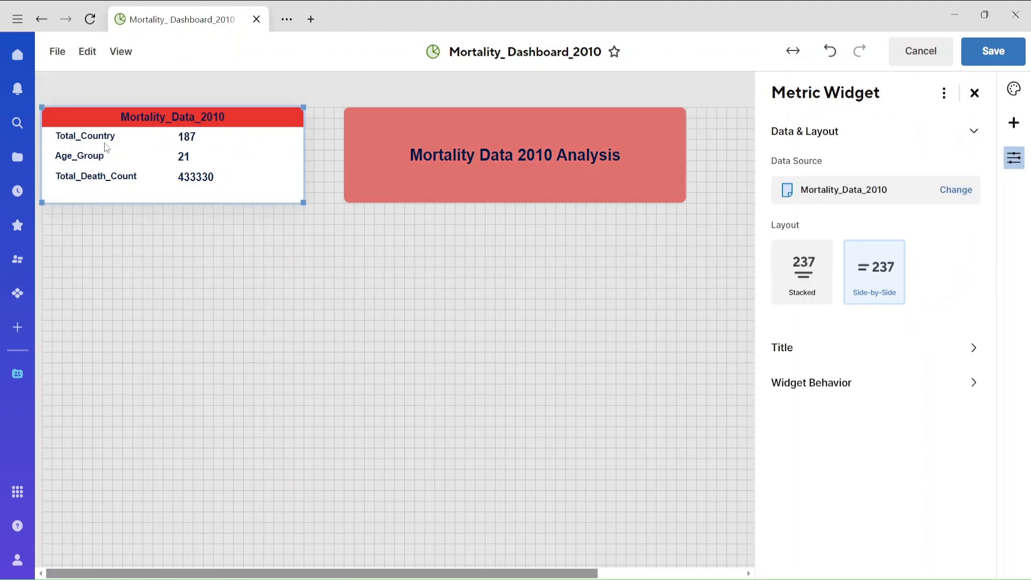
left_click(215, 137)
left_click(269, 138)
left_click(260, 155)
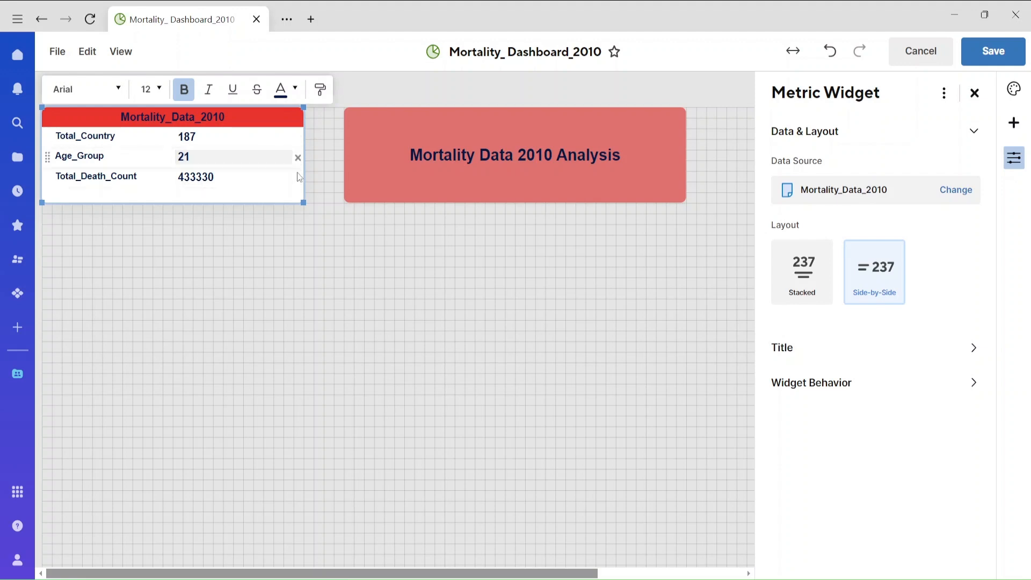
Step: Deselect the Metric widget and close the Widget Settings pane
left_click(364, 268)
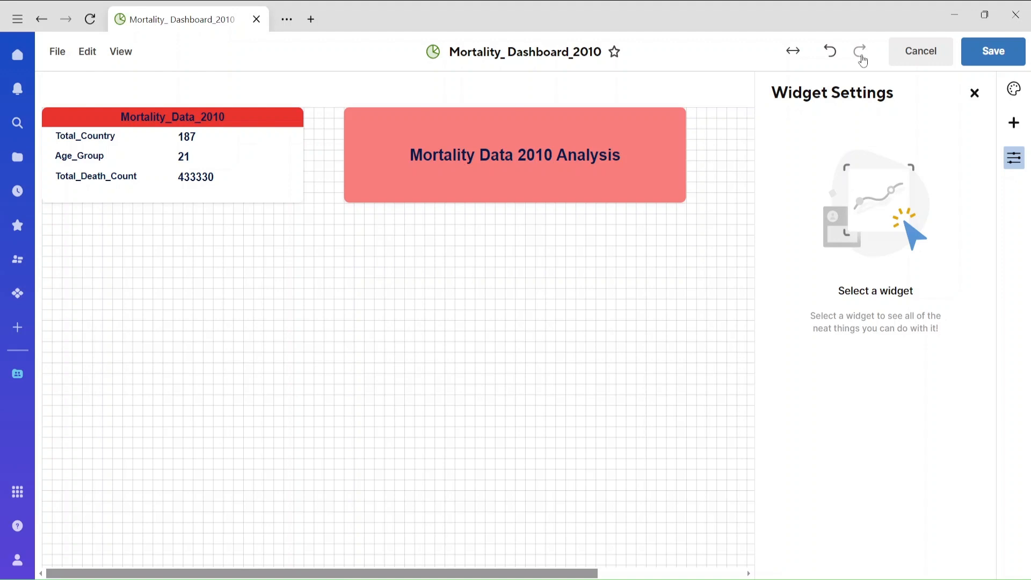
left_click(973, 97)
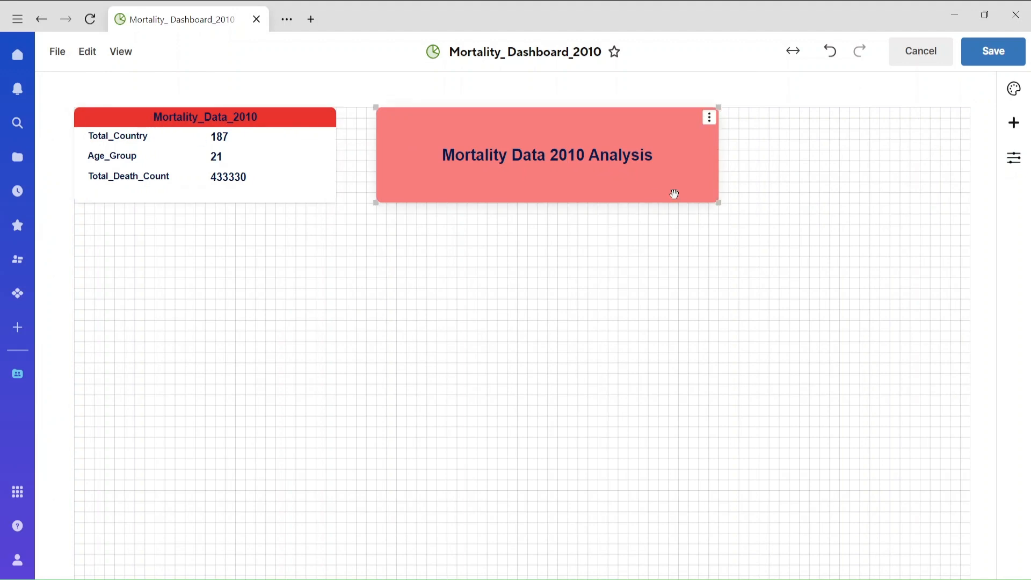
Step: Add a Shortcut widget that links to the Mortality_Data_2010 sheet in the Data_Dashboarding workspace
left_click(1010, 130)
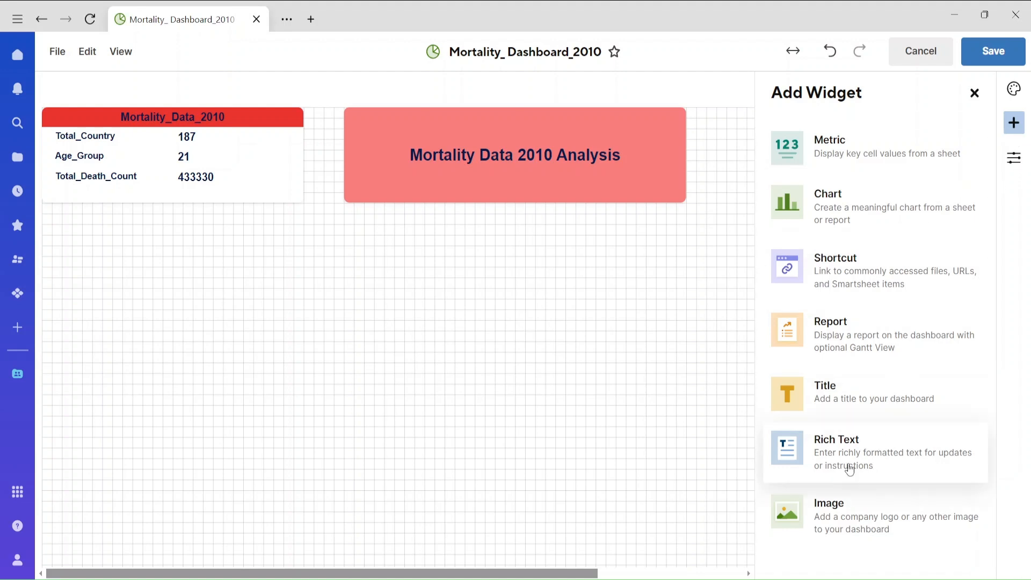
left_click(842, 275)
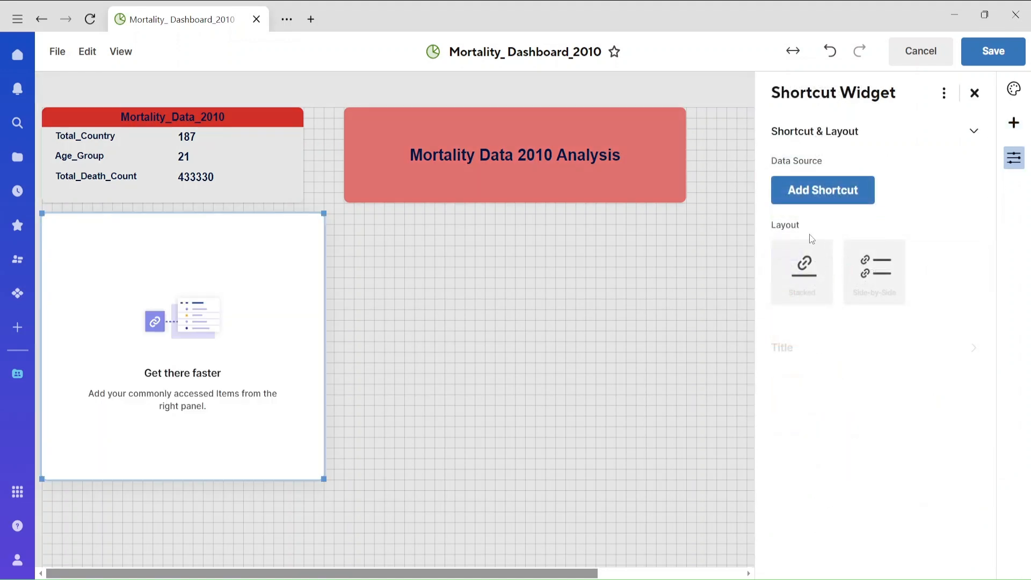
left_click(813, 195)
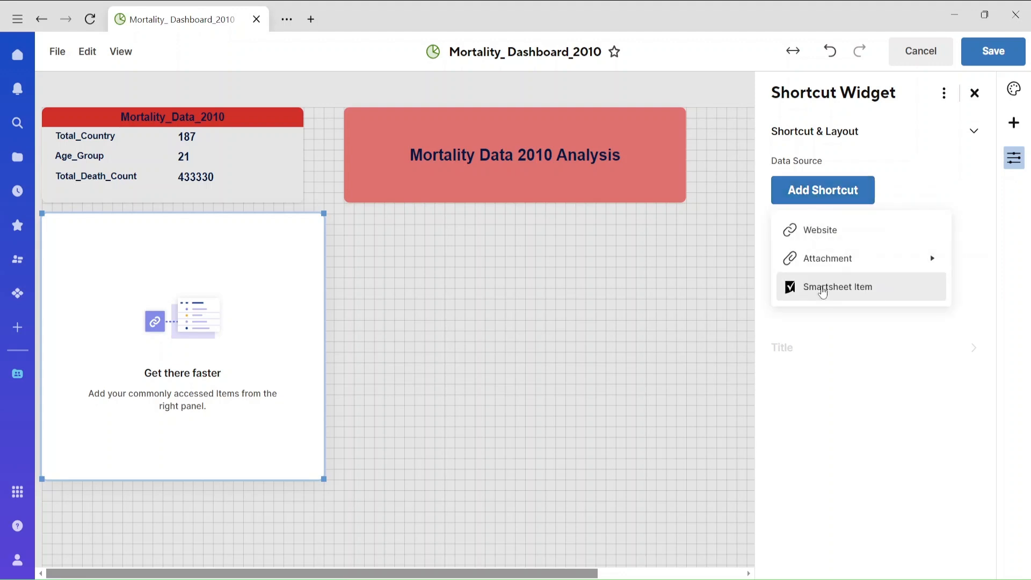
left_click(821, 288)
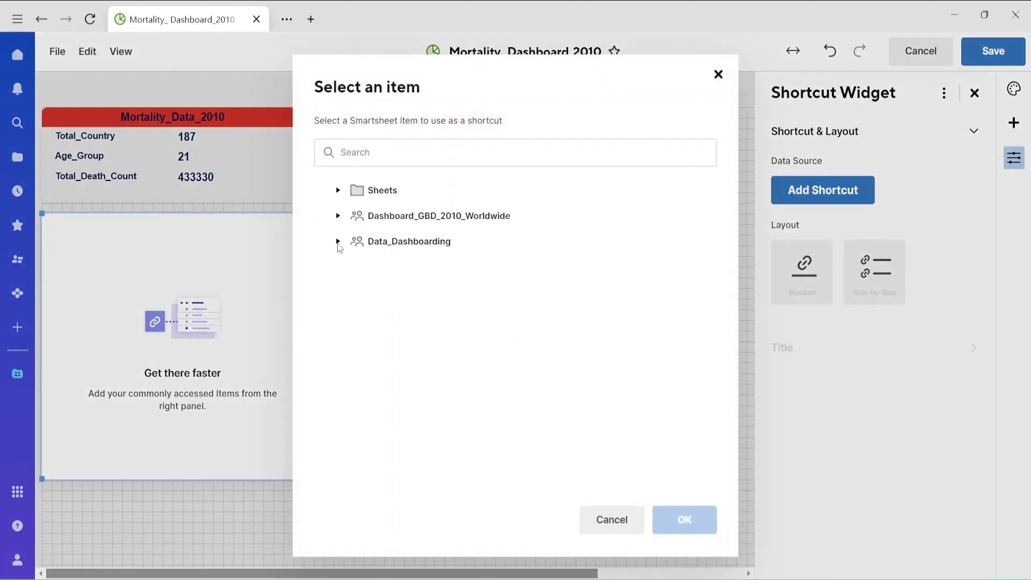
left_click(338, 243)
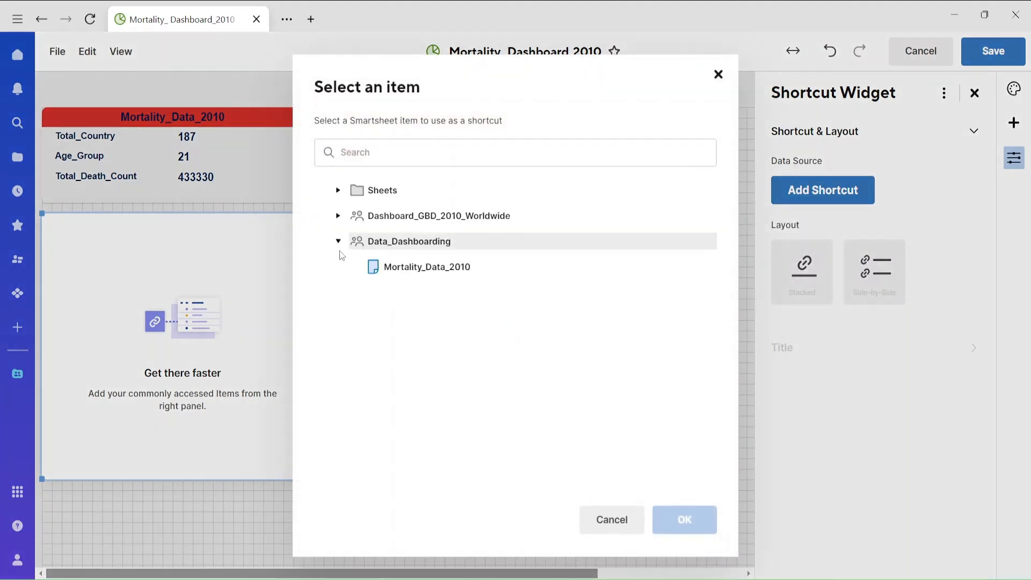
left_click(403, 271)
left_click(684, 519)
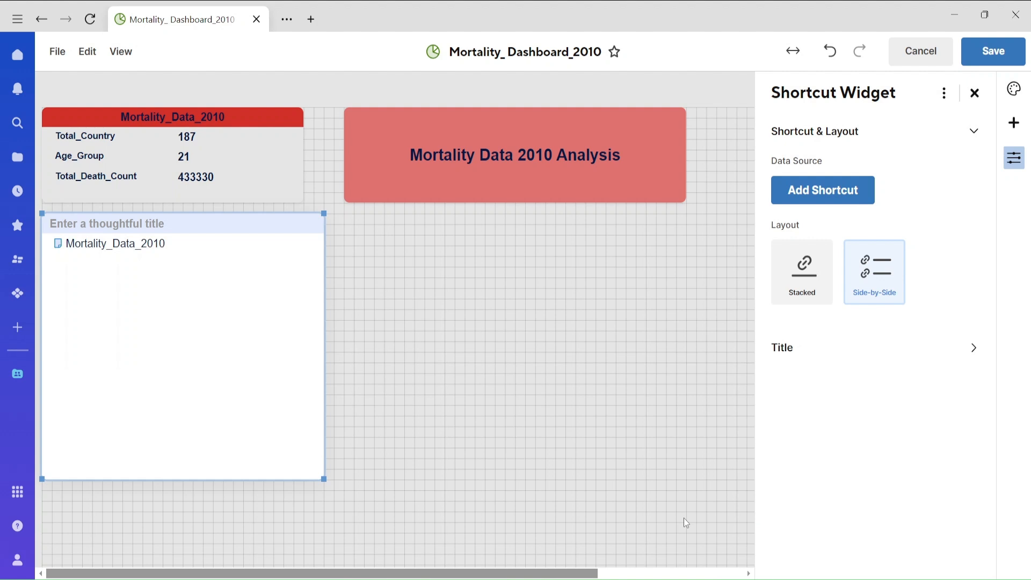
Step: Title the Shortcut widget "Link to Raw Data", centre the title and give it a bright yellow background
right_click(178, 247)
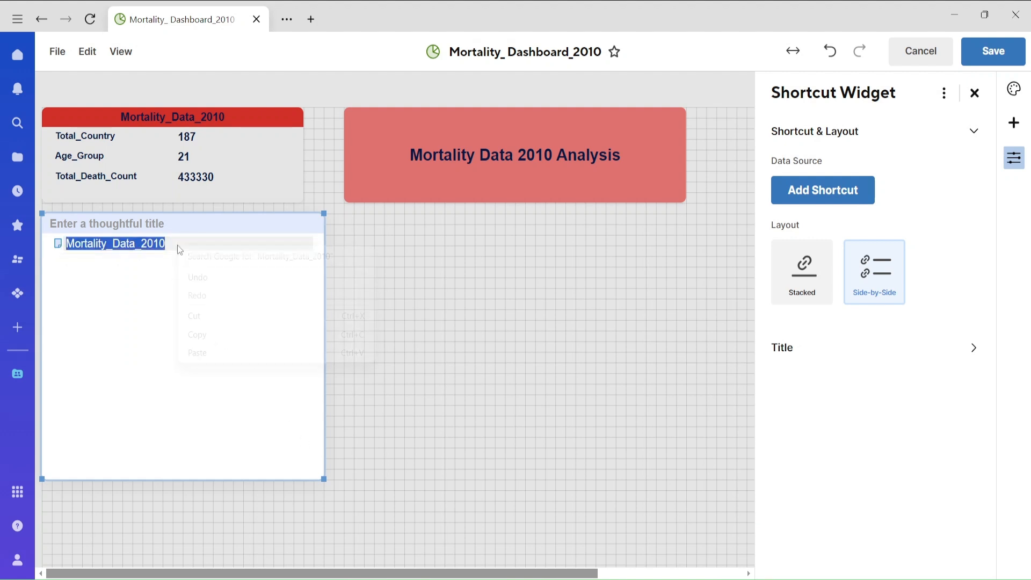
left_click(152, 224)
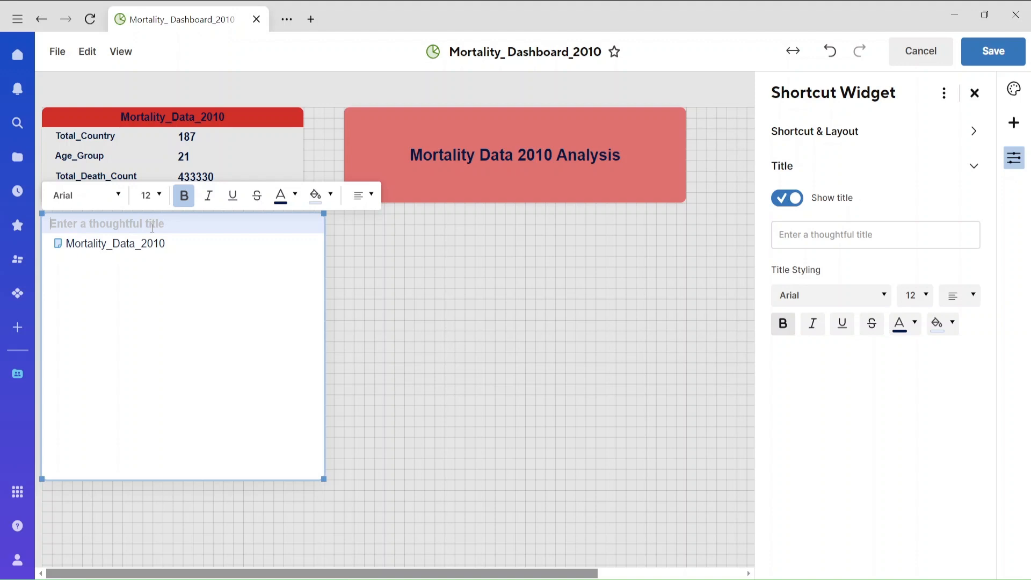
type("Link")
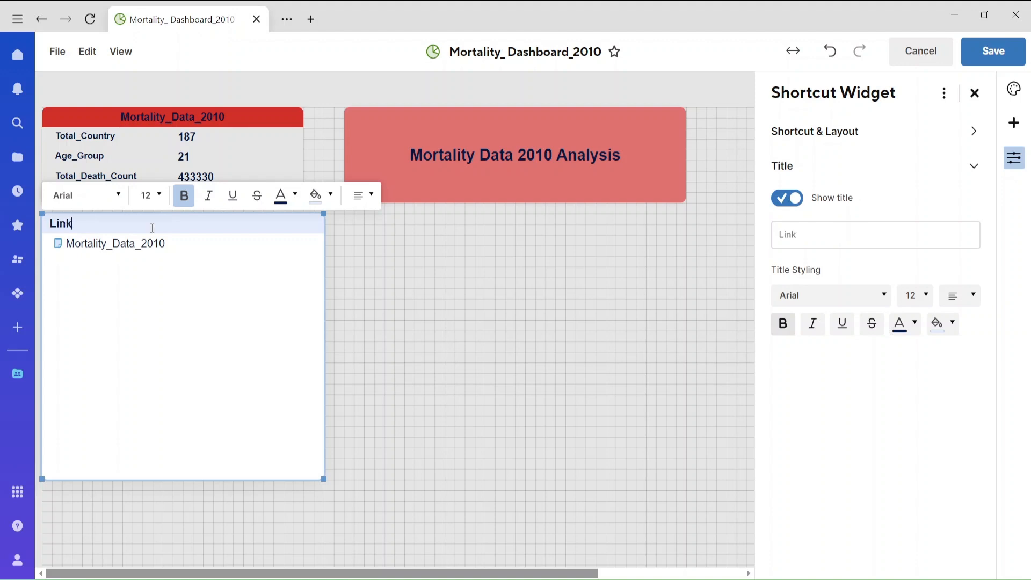
type(" to Raw Data")
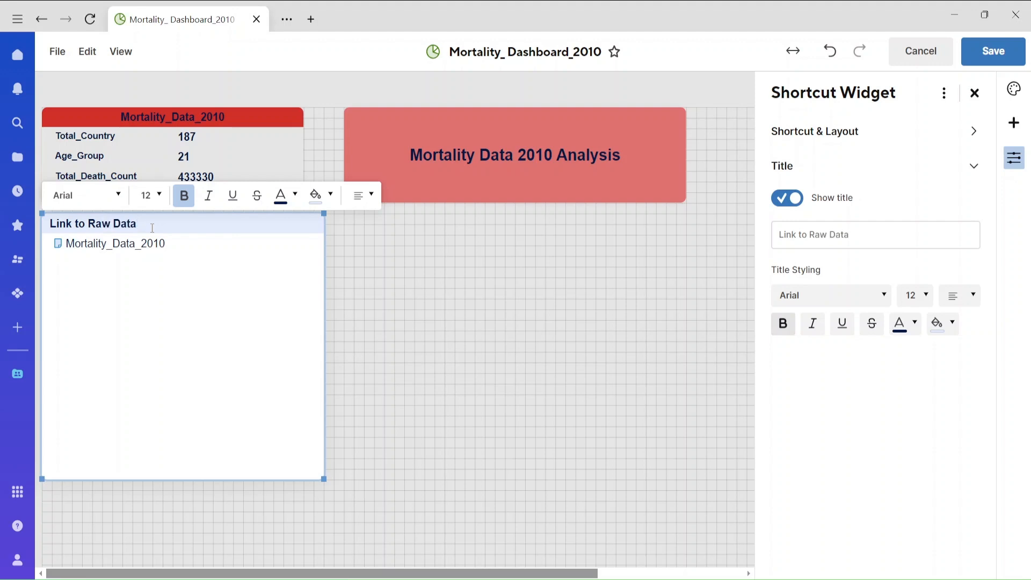
left_click(366, 195)
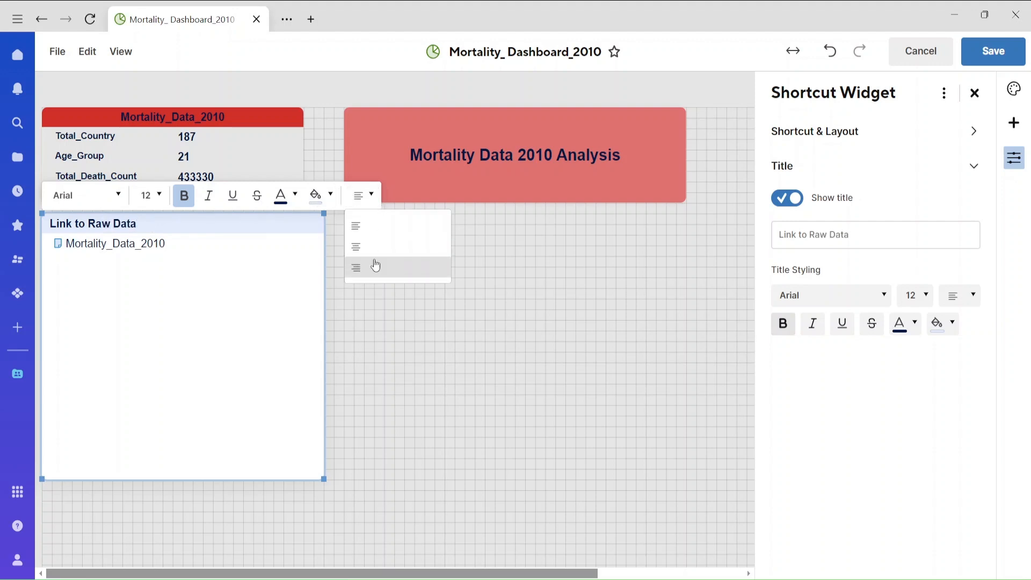
left_click(371, 248)
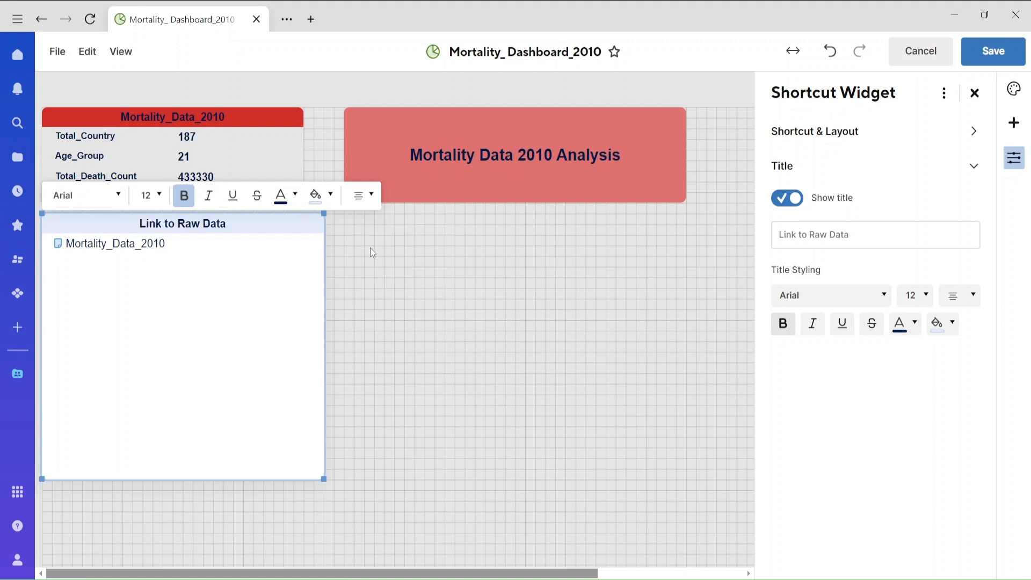
left_click(329, 194)
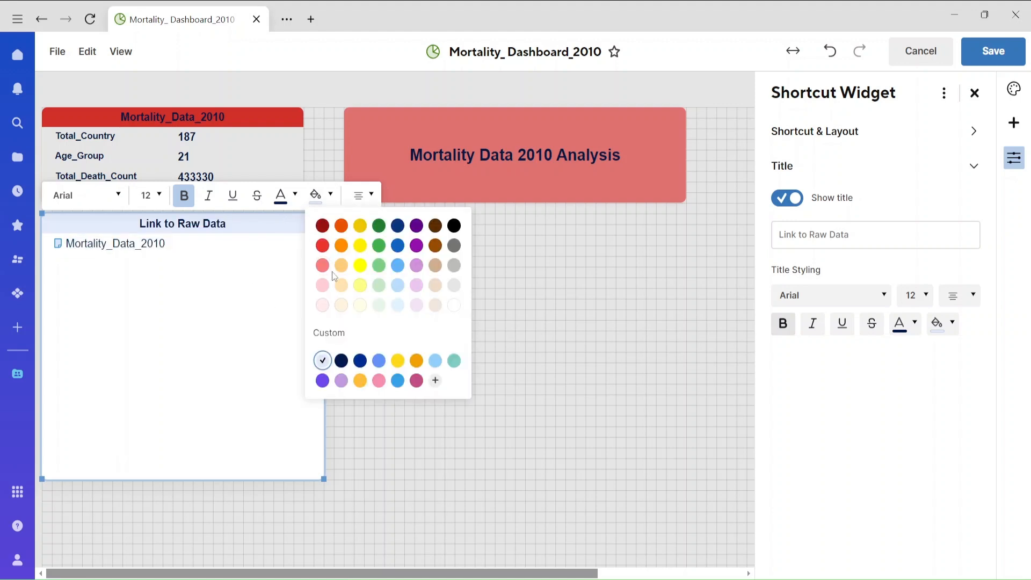
left_click(361, 266)
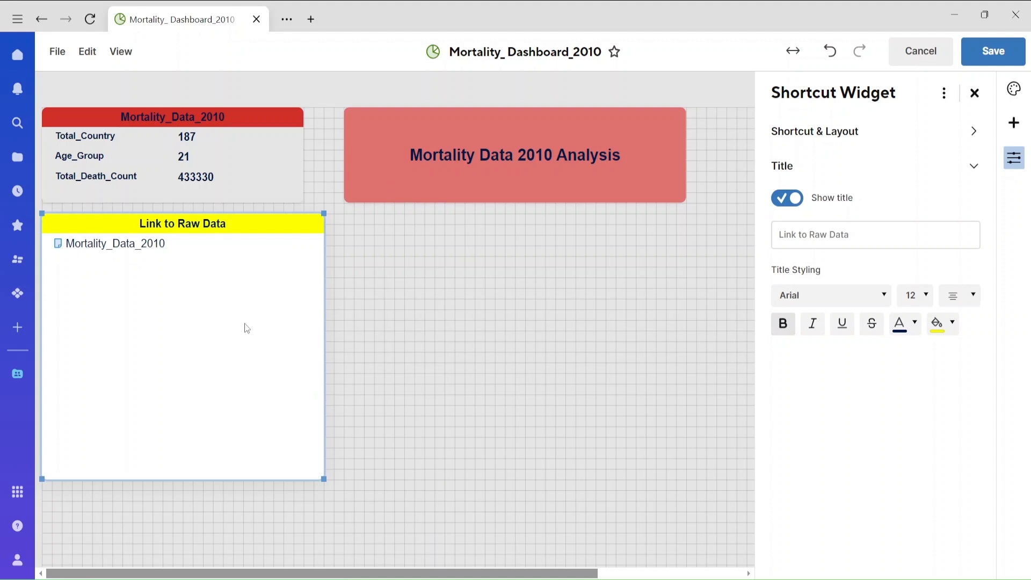
Step: Shrink the Shortcut widget to the Metric widget's width and a low height, and underline its Mortality_Data_2010 link
left_click_drag(323, 479, 303, 289)
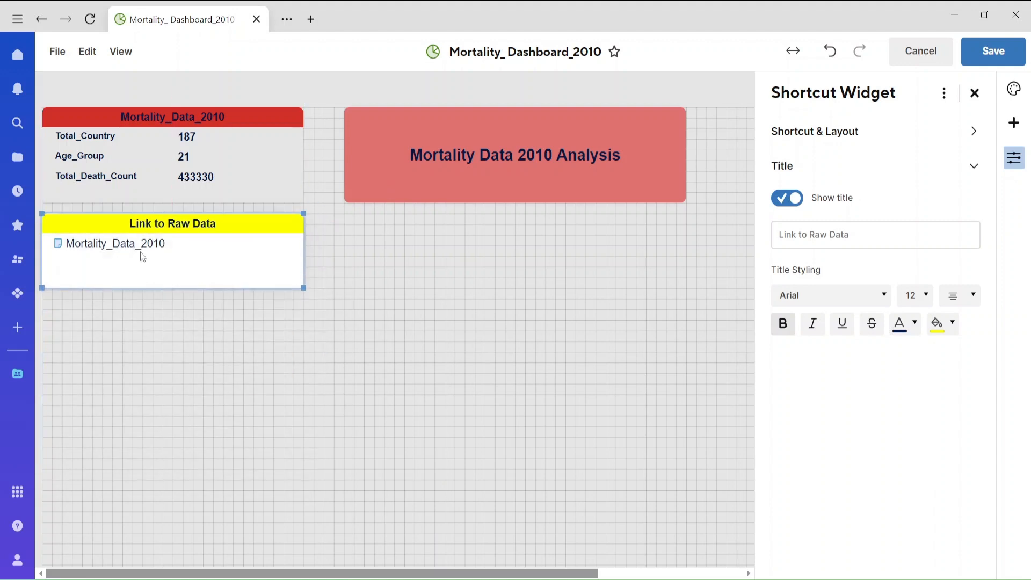
double_click(154, 243)
right_click(155, 245)
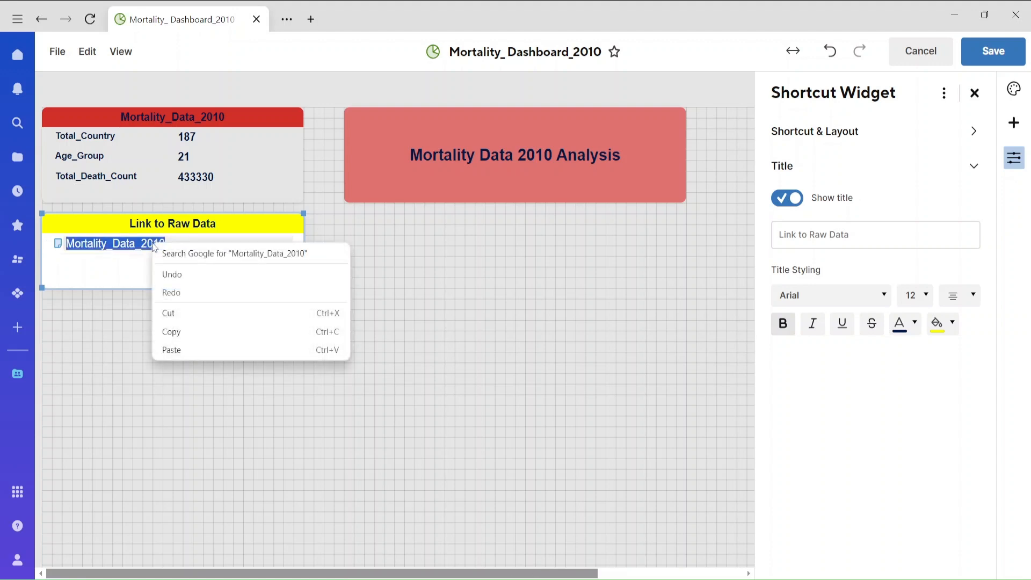
left_click(131, 272)
double_click(182, 247)
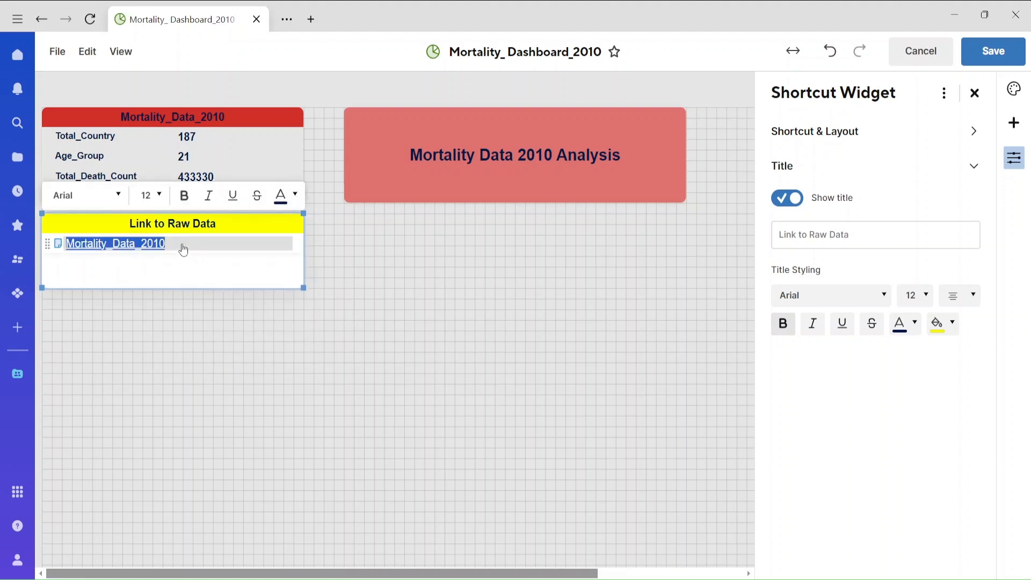
left_click(232, 195)
left_click(200, 279)
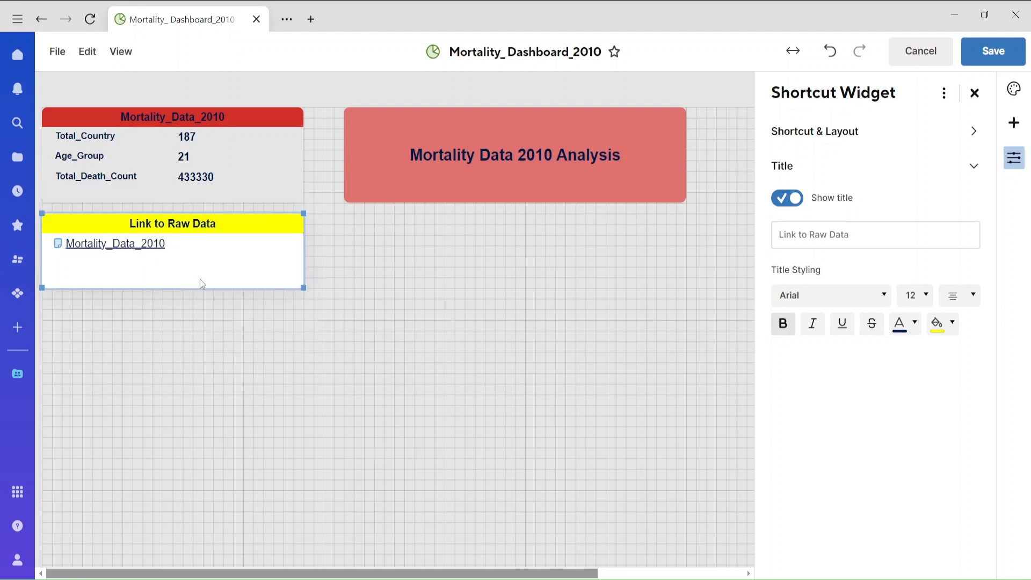
Step: Line up a narrower Shortcut widget in the canvas's upper-right corner with the Title widget in the middle at equal height, and save the dashboard
left_click(975, 92)
left_click_drag(235, 224, 937, 114)
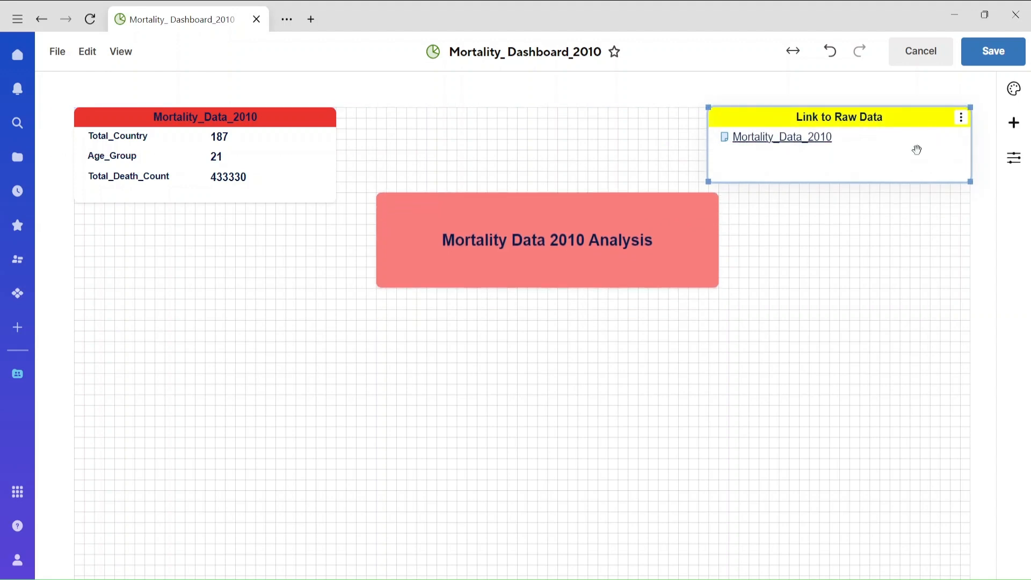
left_click_drag(708, 181, 811, 181)
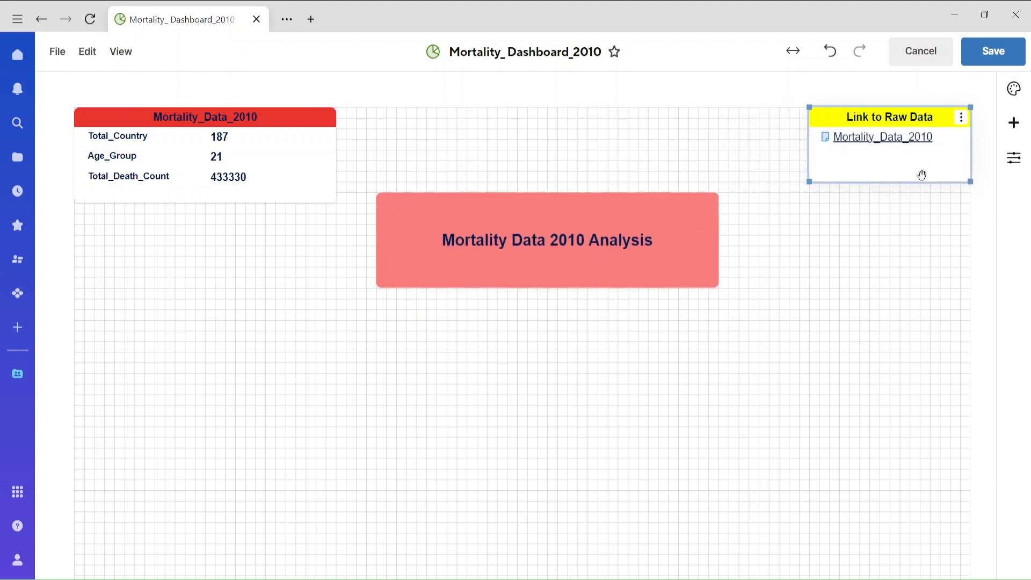
left_click_drag(504, 203, 519, 119)
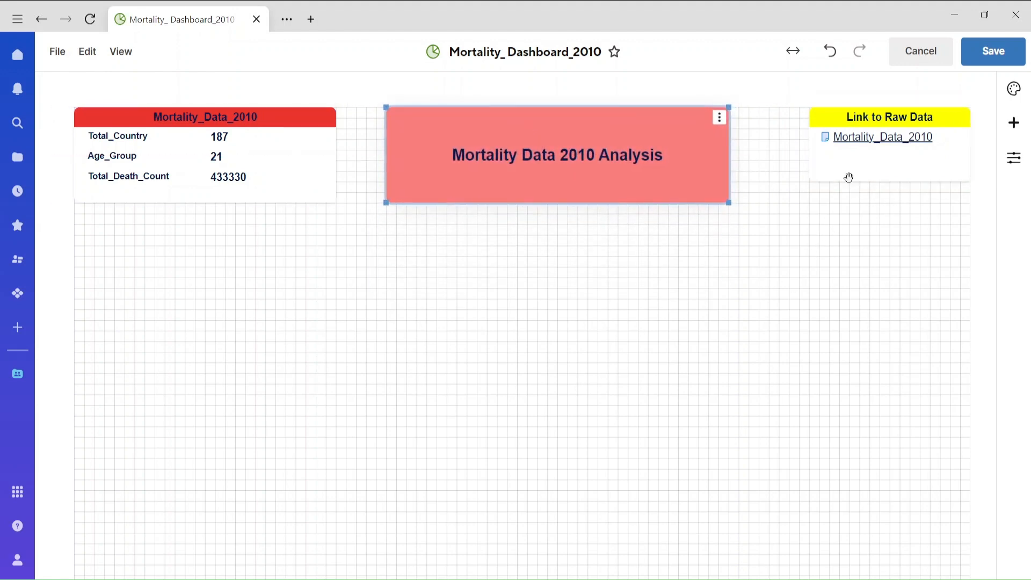
left_click_drag(809, 184, 797, 203)
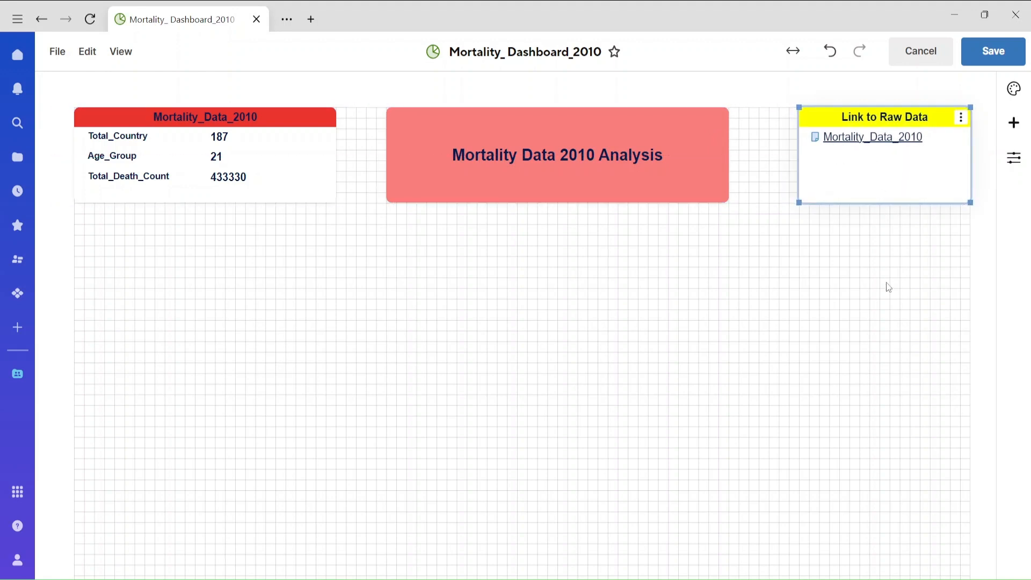
left_click(1006, 56)
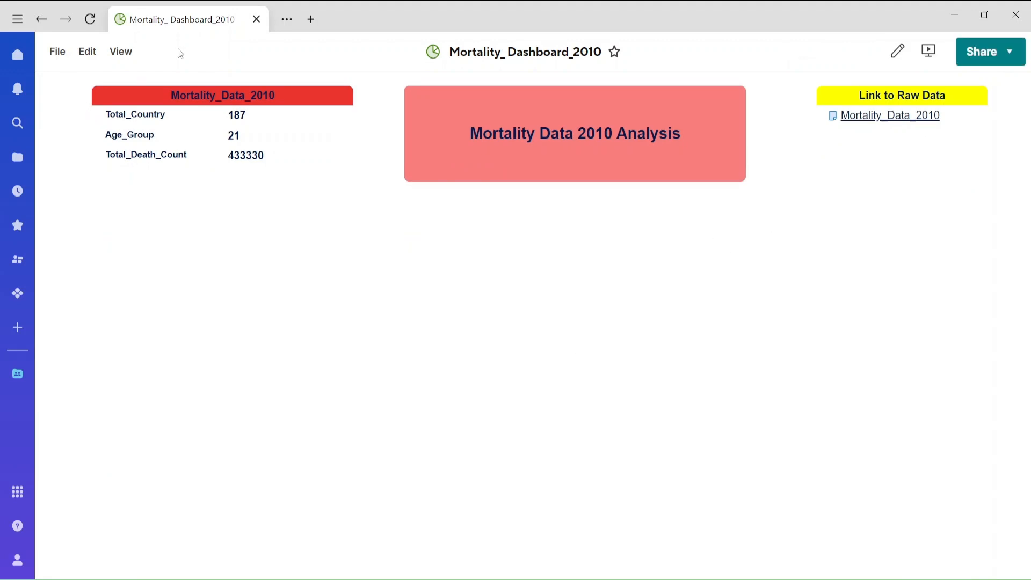
Step: Create a row report named Mortality_2010_report in the Data_Dashboarding workspace
left_click(17, 158)
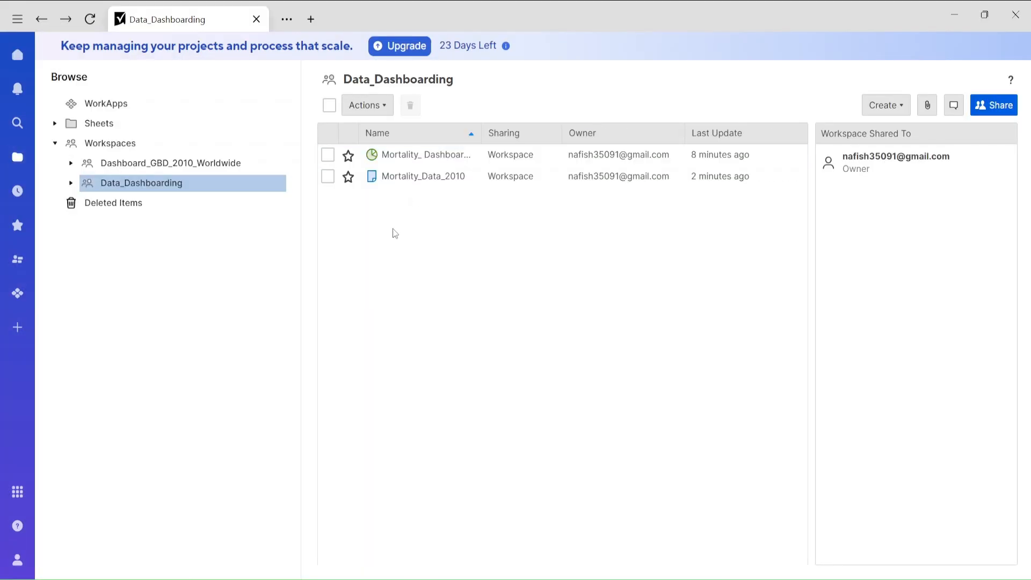
right_click(394, 230)
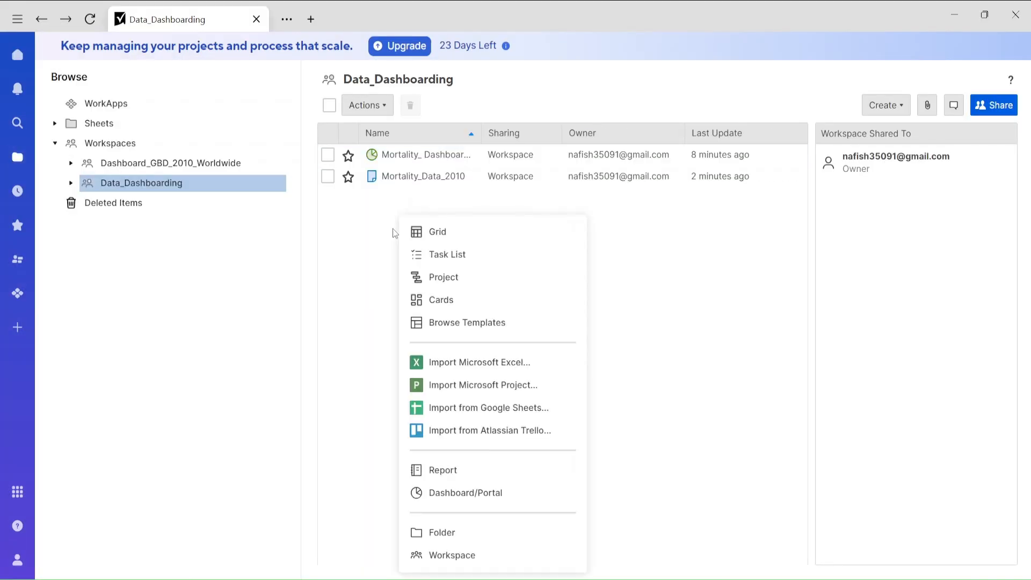
left_click(675, 268)
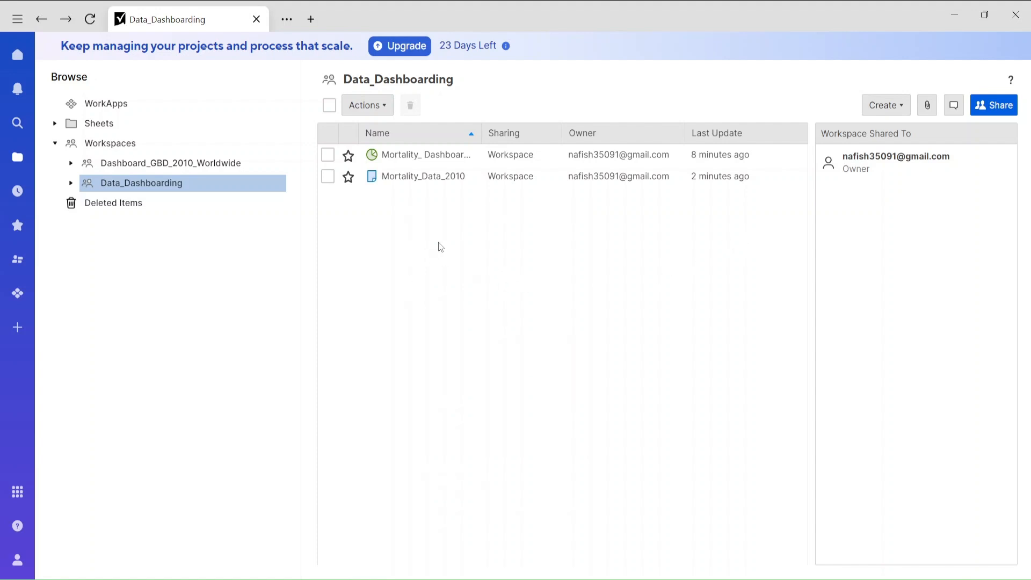
right_click(441, 247)
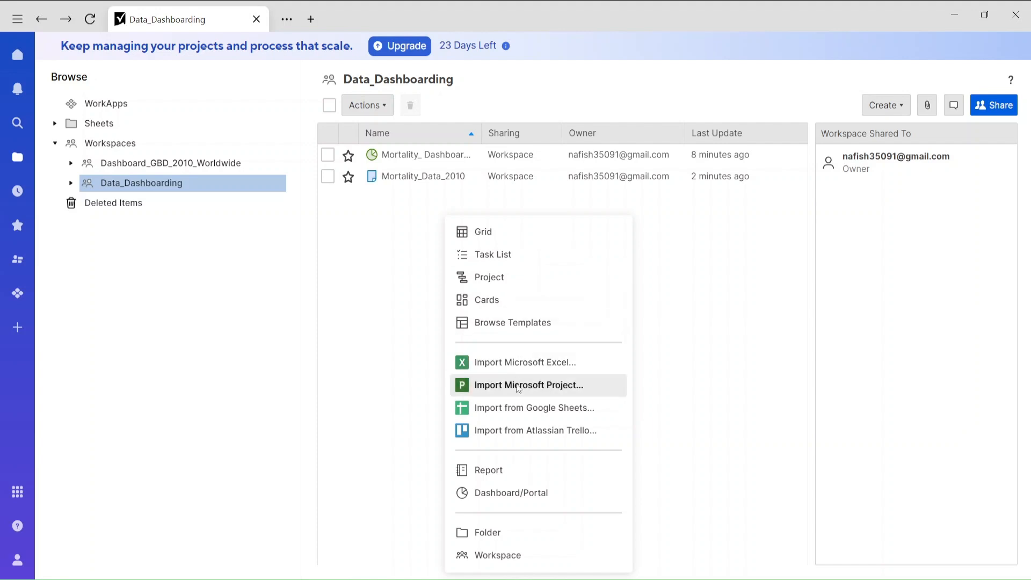
left_click(511, 471)
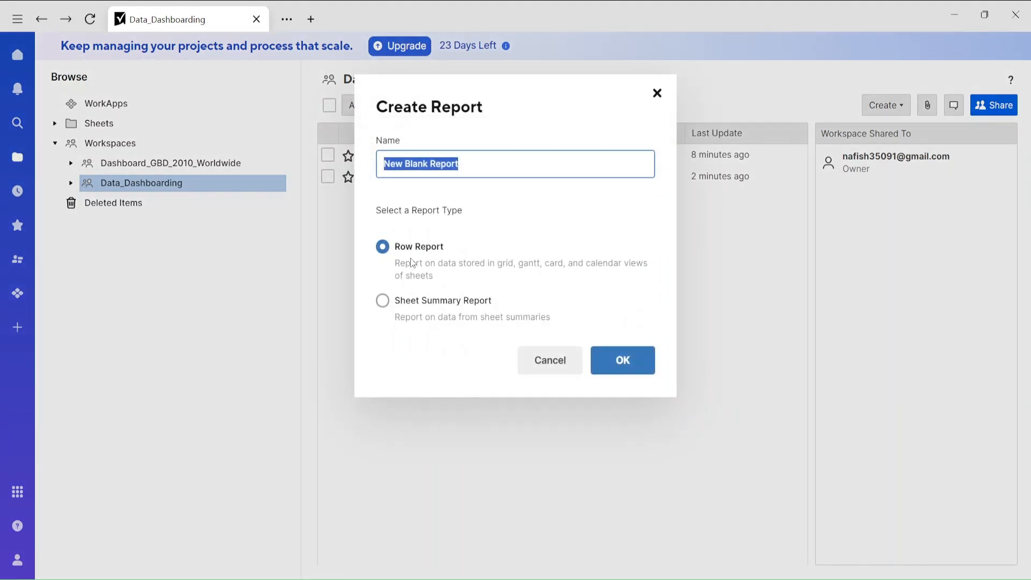
left_click_drag(487, 169, 384, 178)
type("Mortality_2010_report")
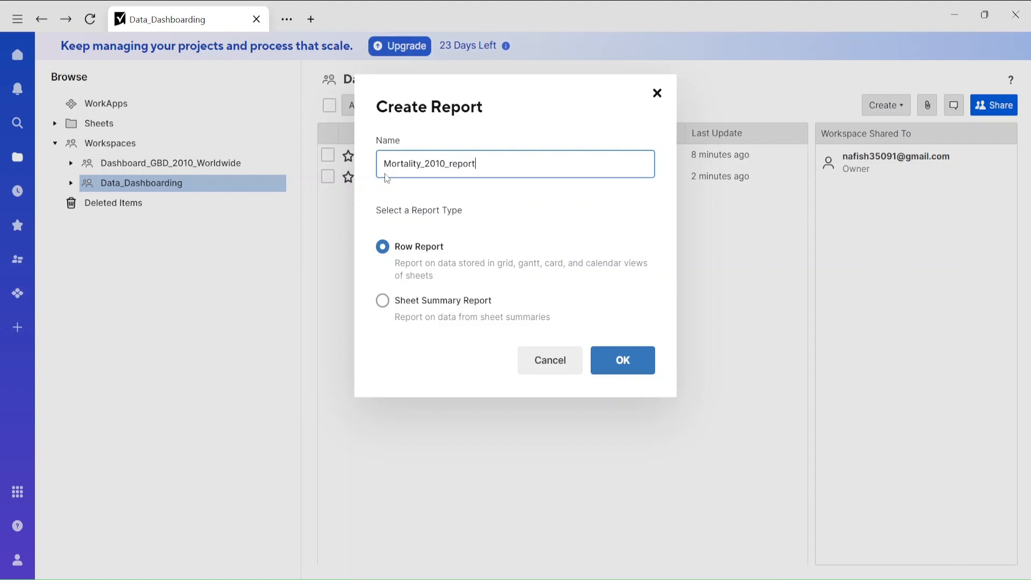
left_click(617, 361)
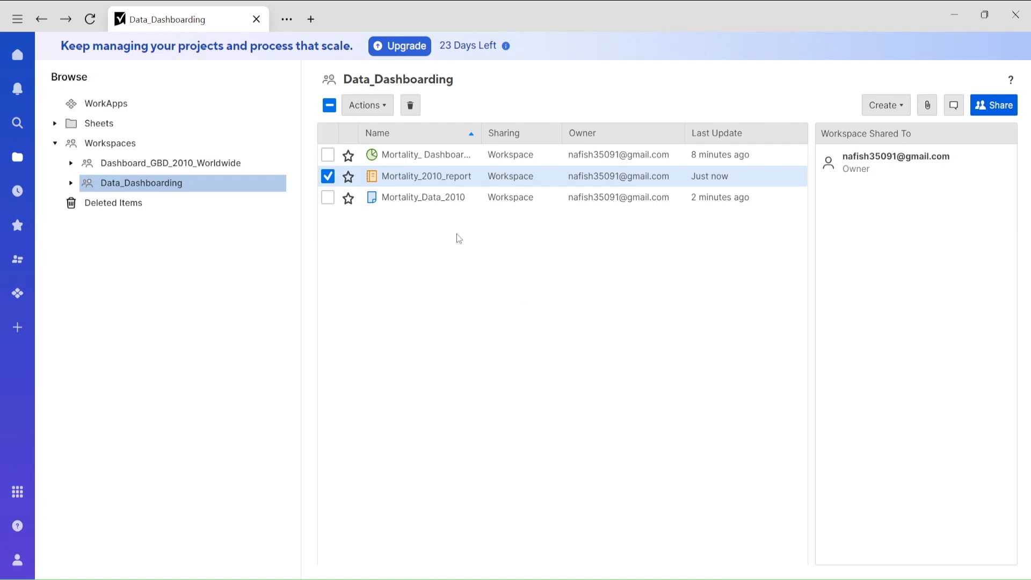
Step: Open Mortality_2010_report and set Mortality_Data_2010 from the Data_Dashboarding workspace as its source sheet
left_click(441, 178)
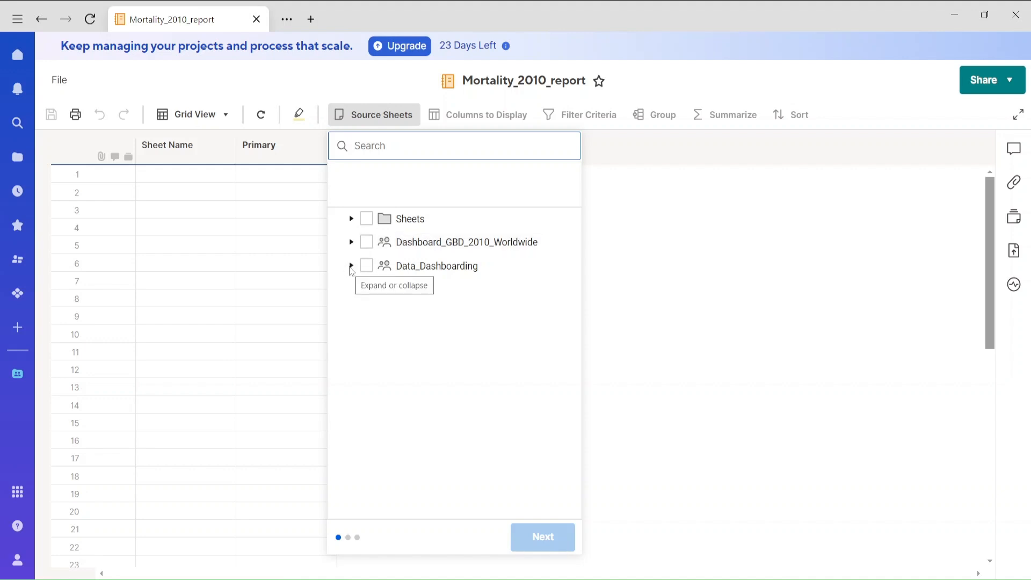
left_click(351, 268)
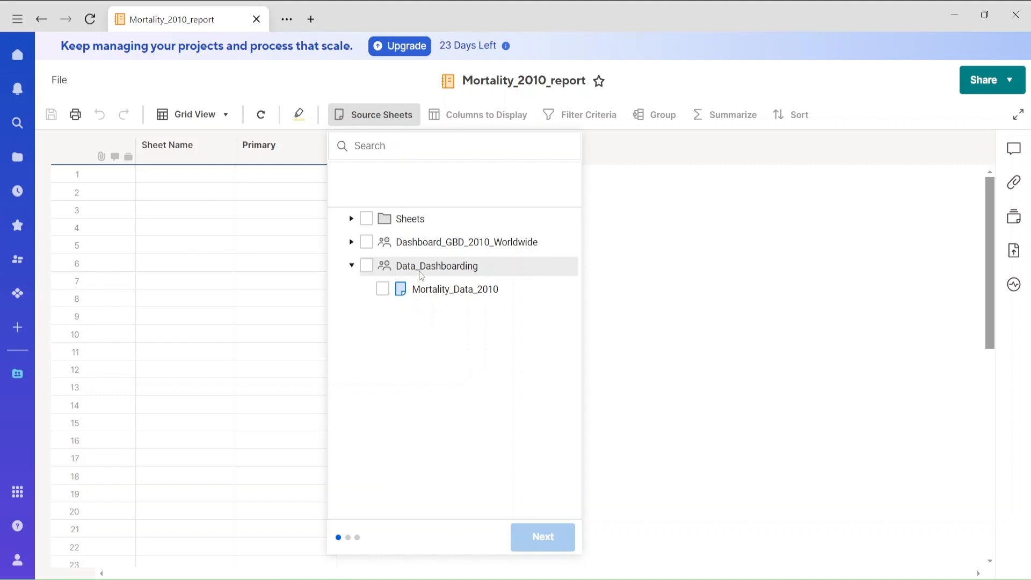
left_click(383, 291)
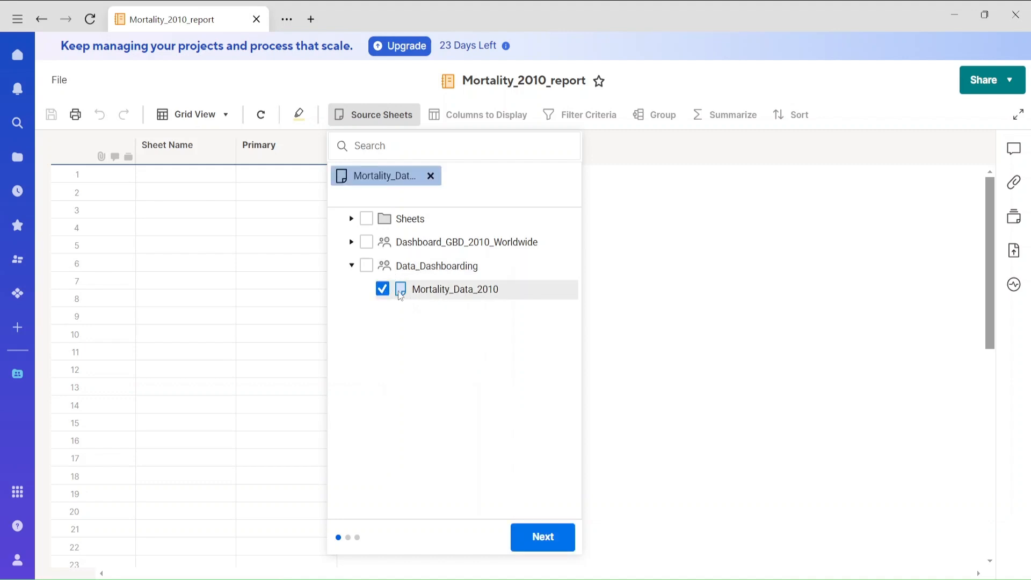
left_click(564, 537)
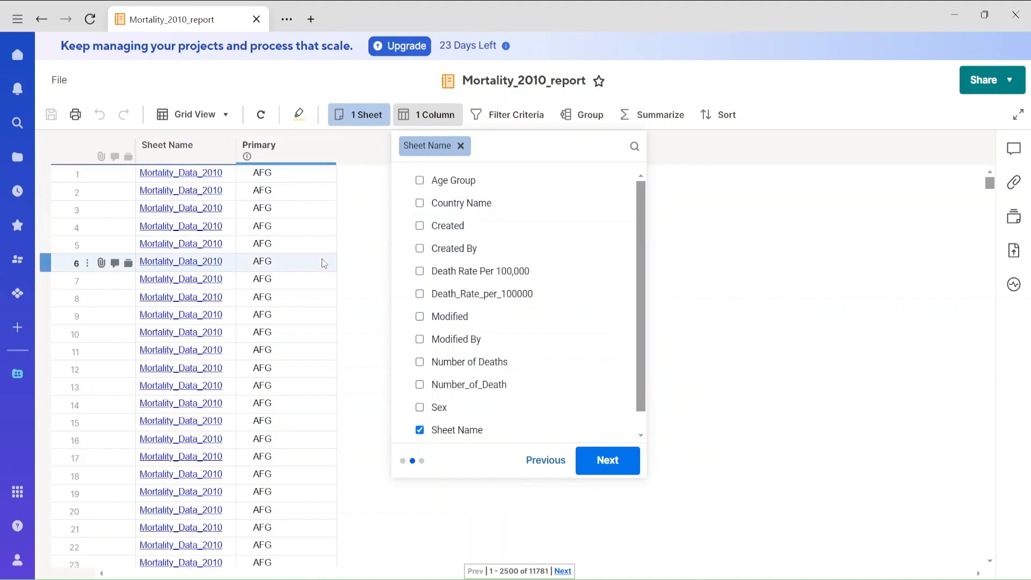
Step: Add the Country Name, Sex, Age Group, Number_of_Death and Death_Rate_per_100000 columns to the report and apply the setup without filter criteria
left_click(441, 208)
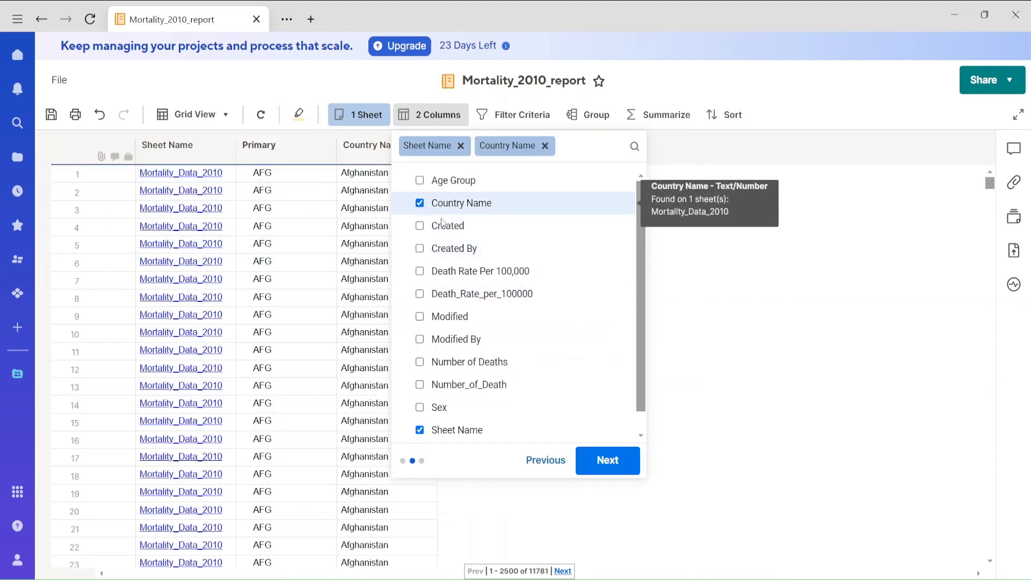
left_click(420, 408)
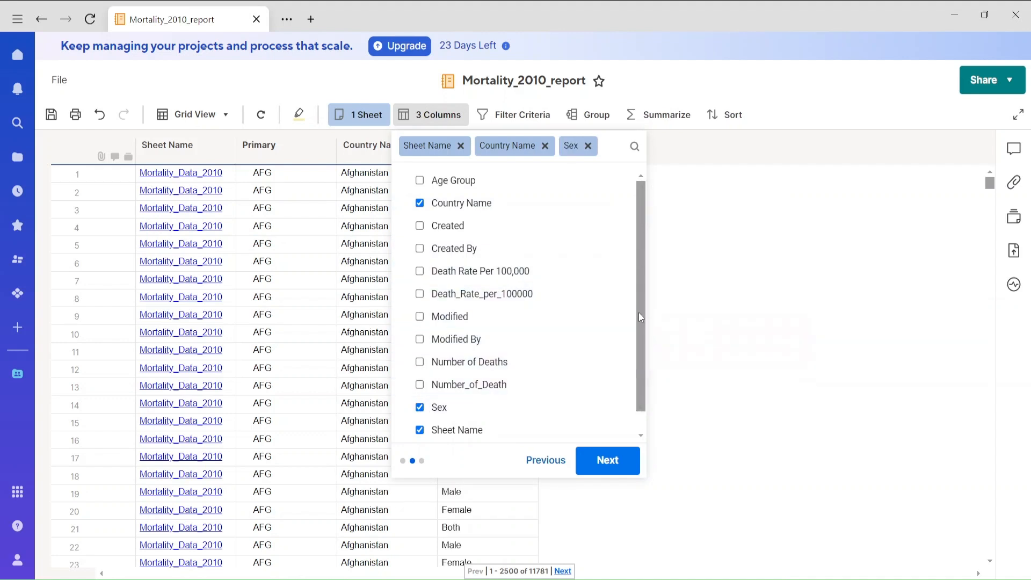
scroll(642, 349, "down", 2)
scroll(639, 288, "up", 1)
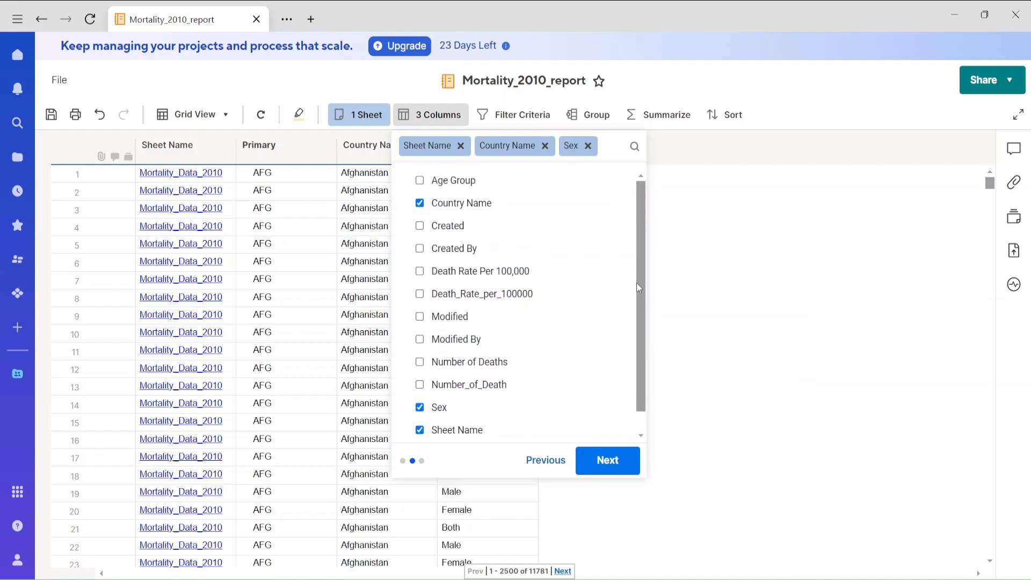
left_click(420, 180)
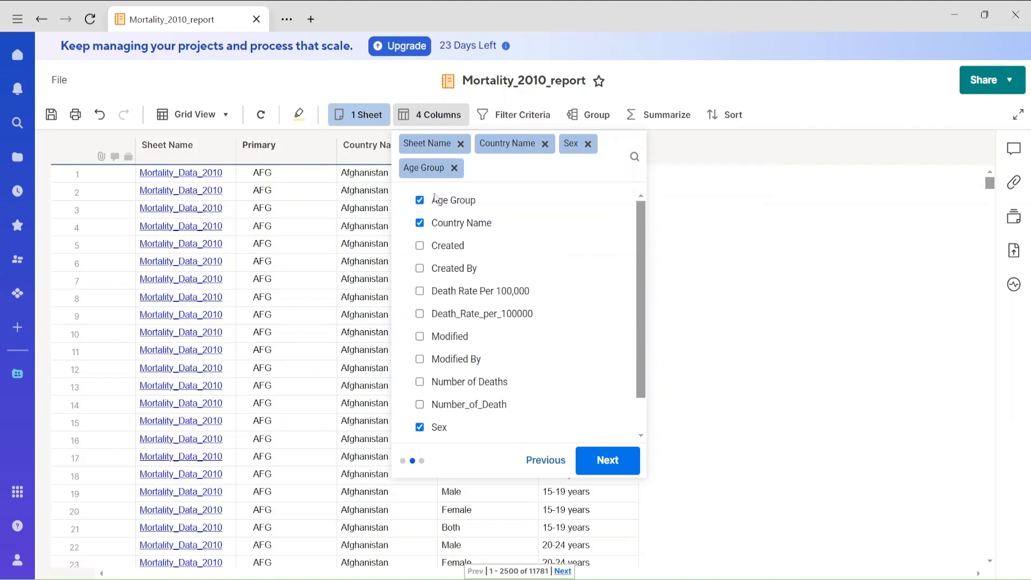
left_click(478, 407)
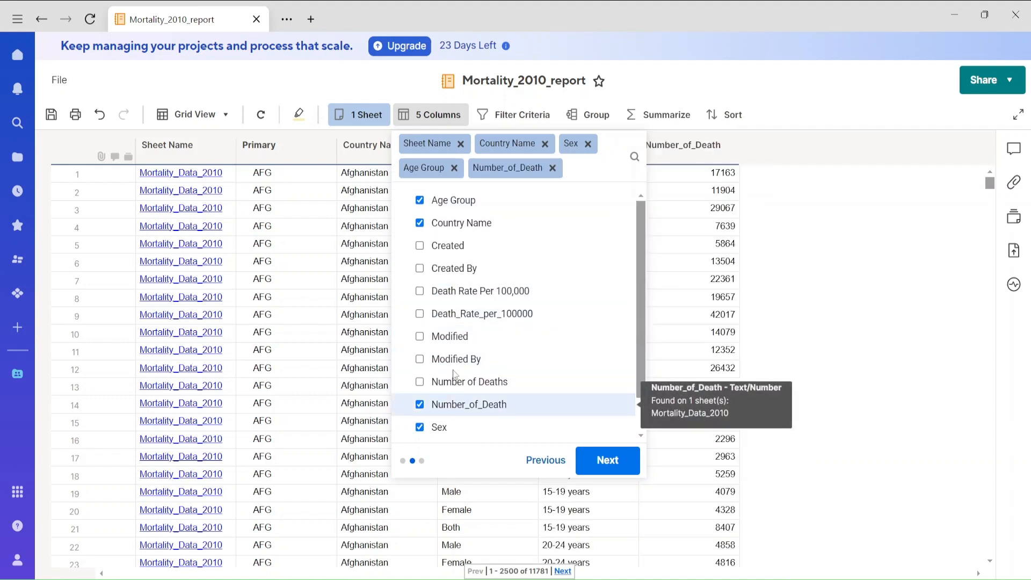
left_click(426, 315)
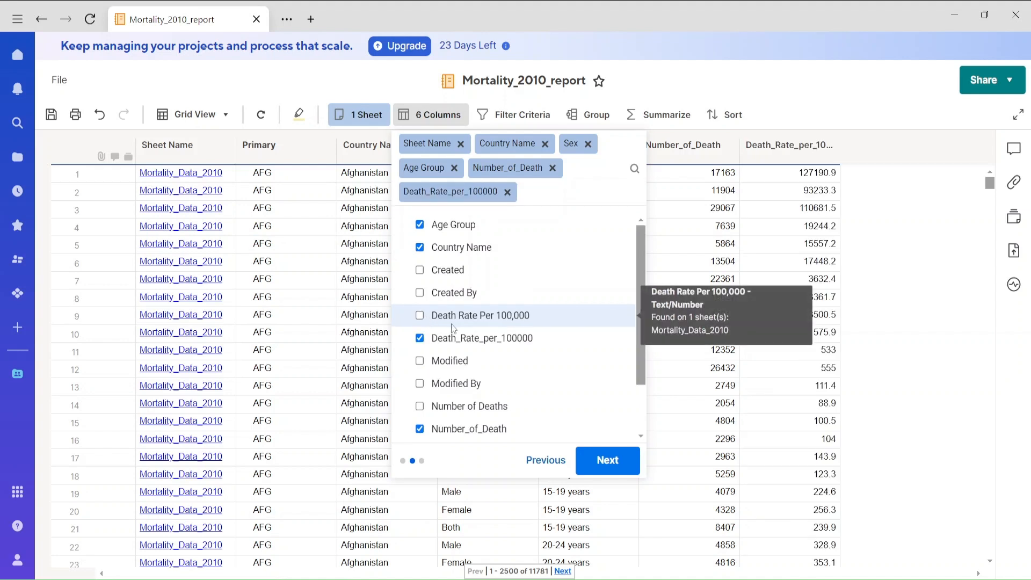
left_click(600, 463)
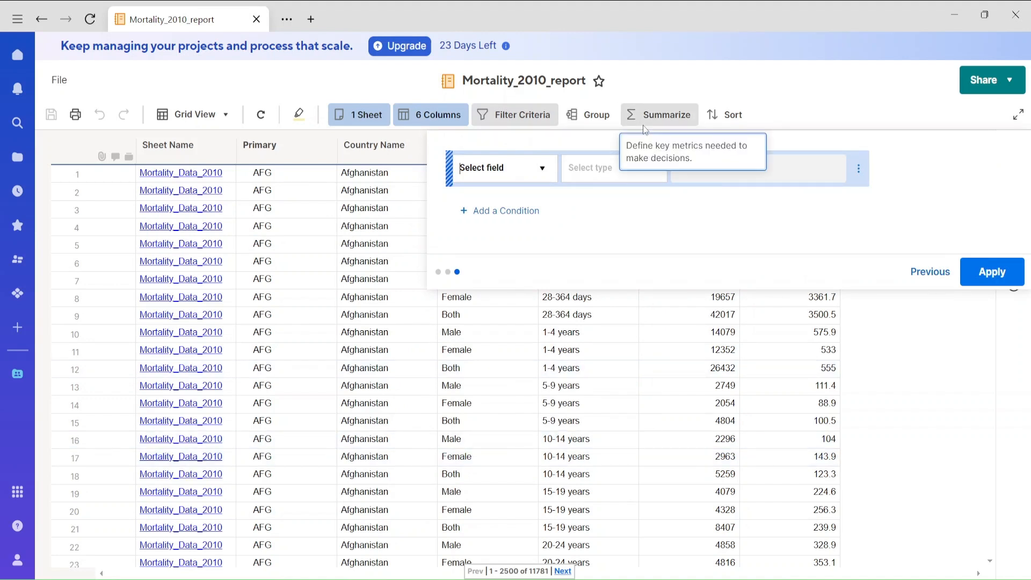
left_click(1003, 273)
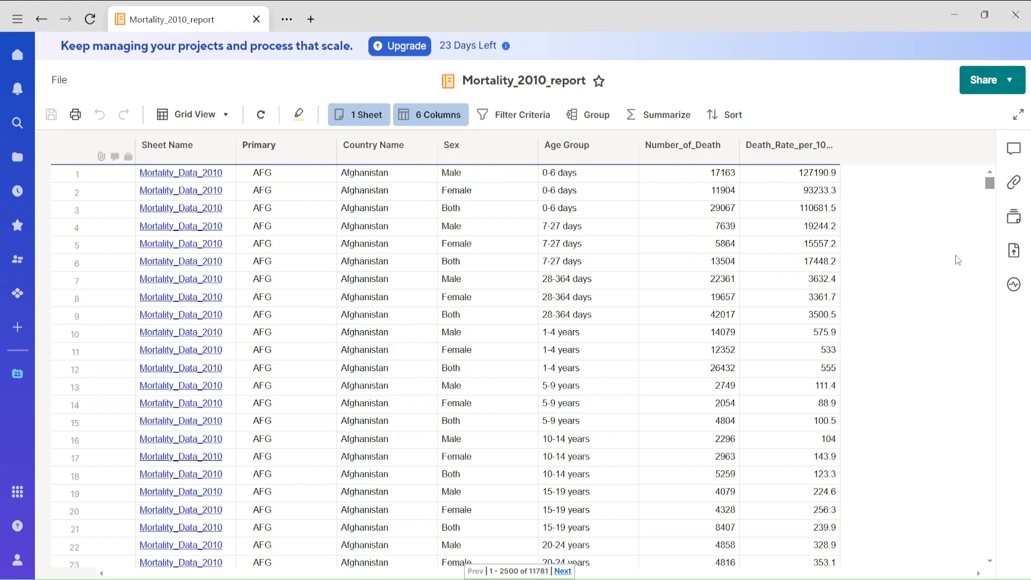
Step: Hide the Sheet Name and Primary columns and save the report
left_click_drag(991, 185, 989, 549)
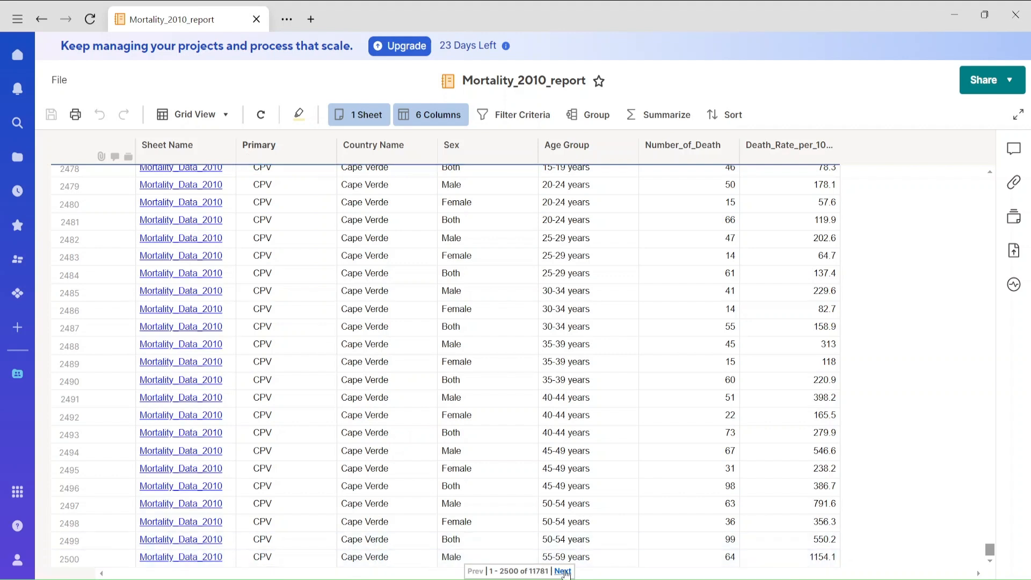
left_click_drag(991, 553, 993, 174)
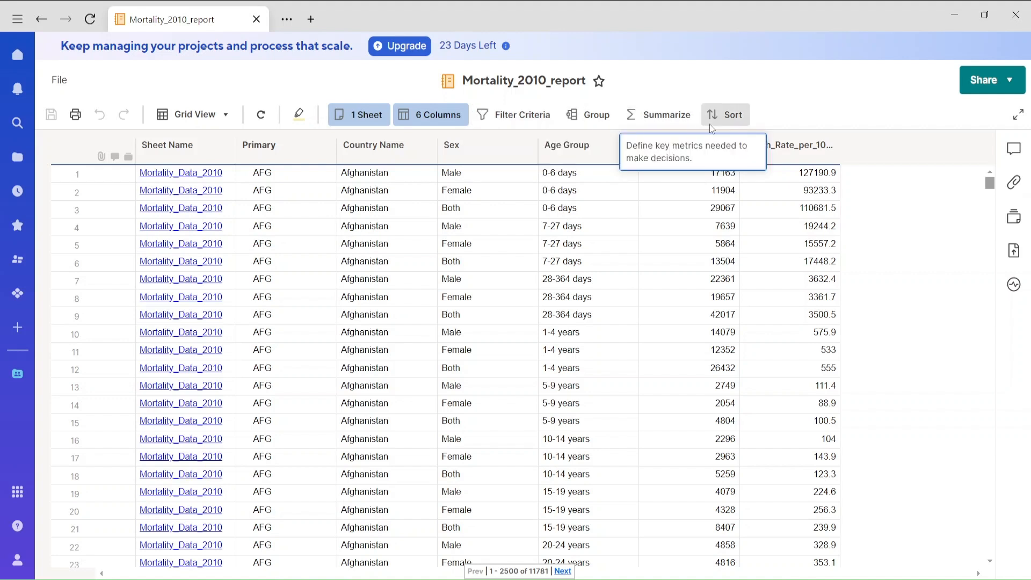
left_click(197, 161)
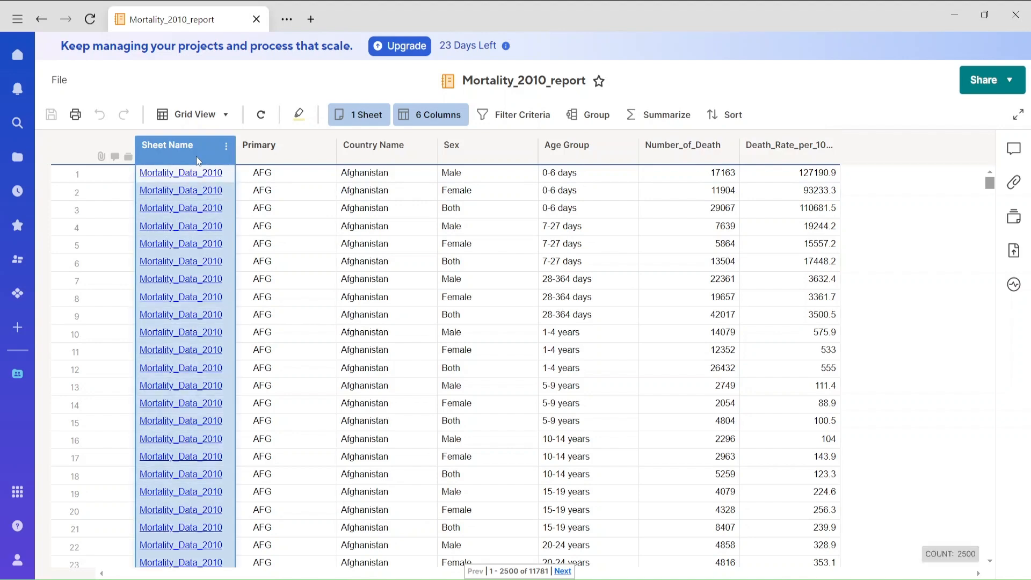
right_click(197, 161)
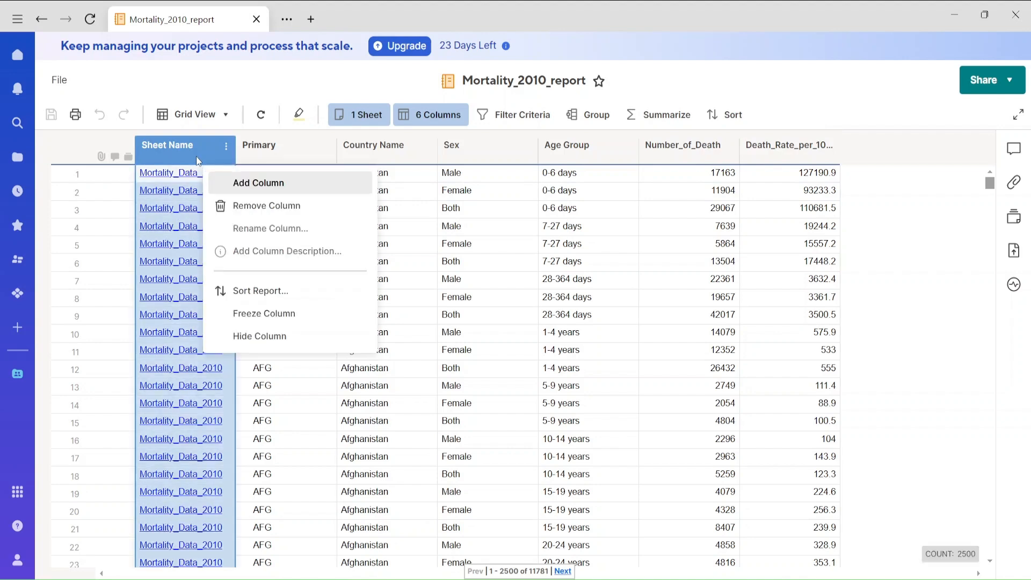
left_click(257, 337)
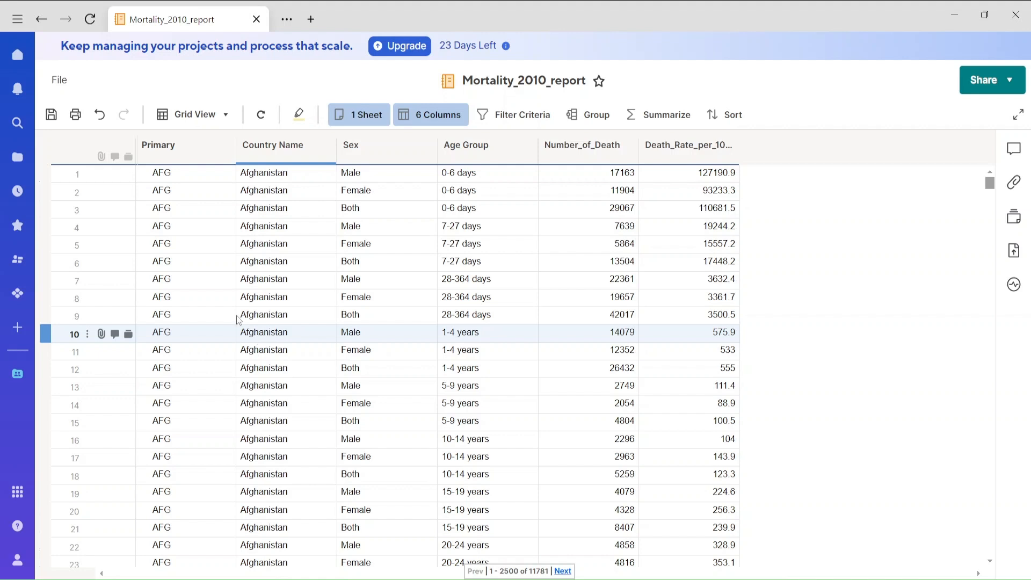
left_click(179, 159)
right_click(180, 159)
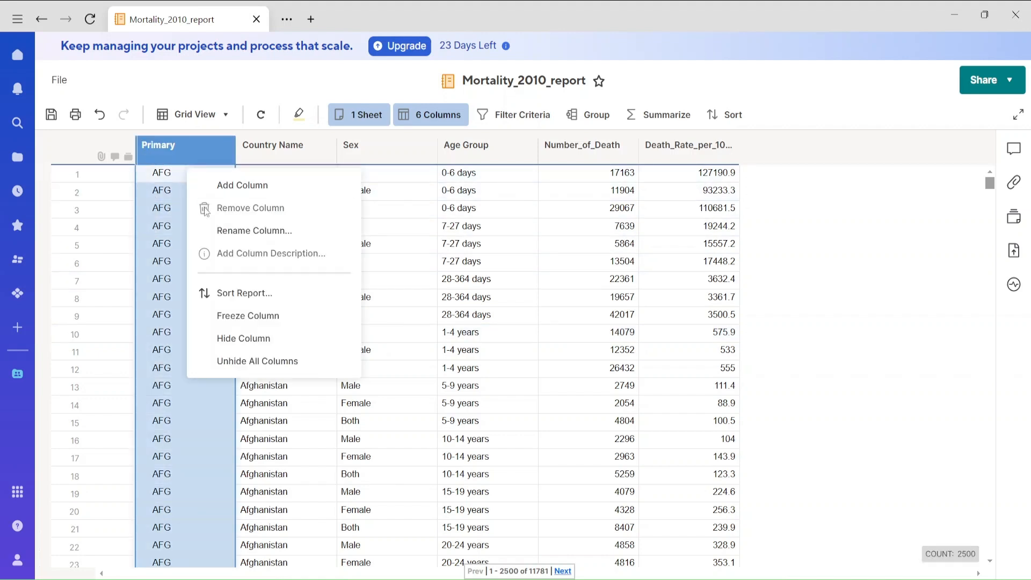
left_click(232, 339)
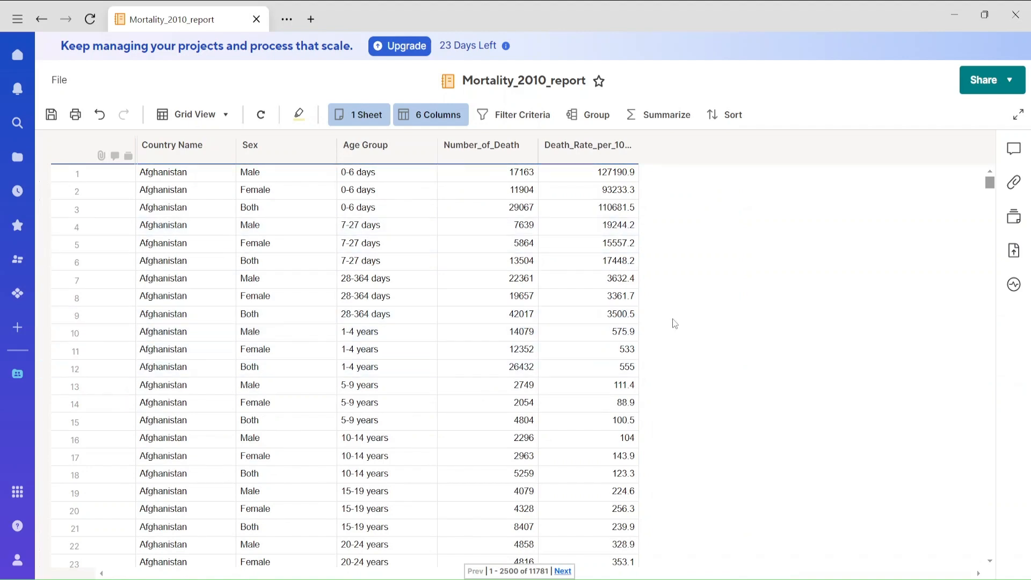
left_click(51, 114)
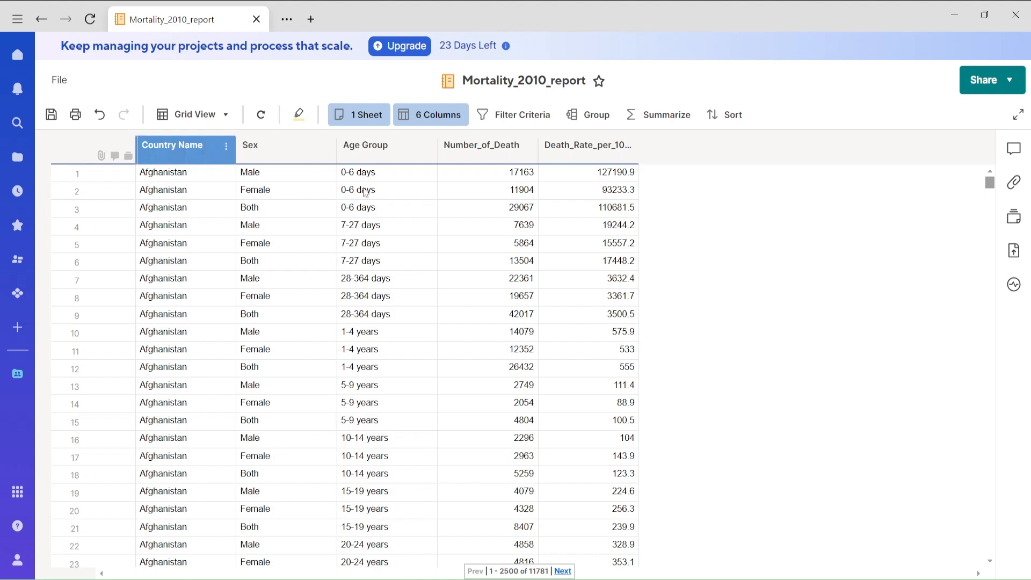
Step: Filter the report to rows where Sex contains "Both"
left_click(524, 115)
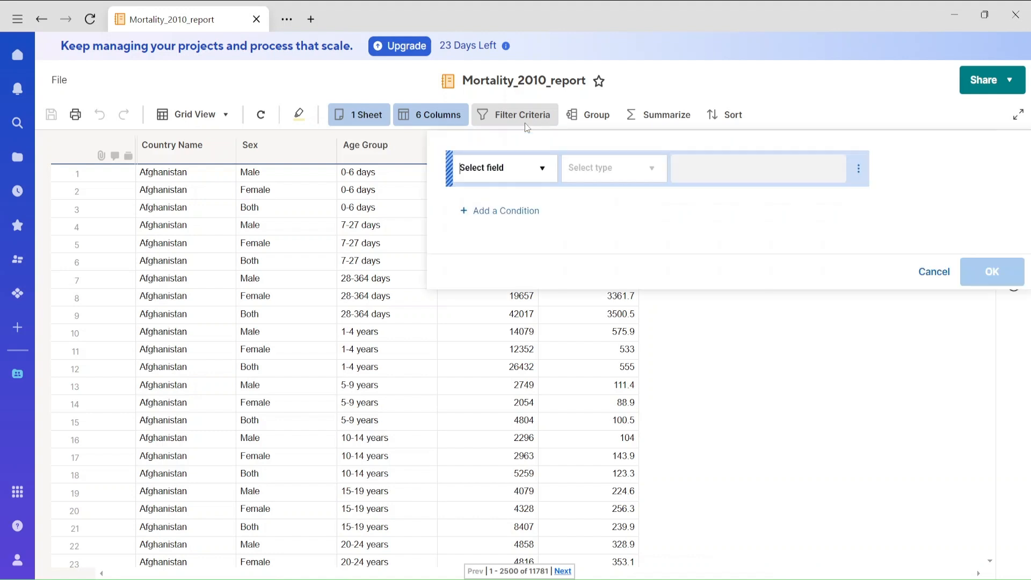
left_click(529, 174)
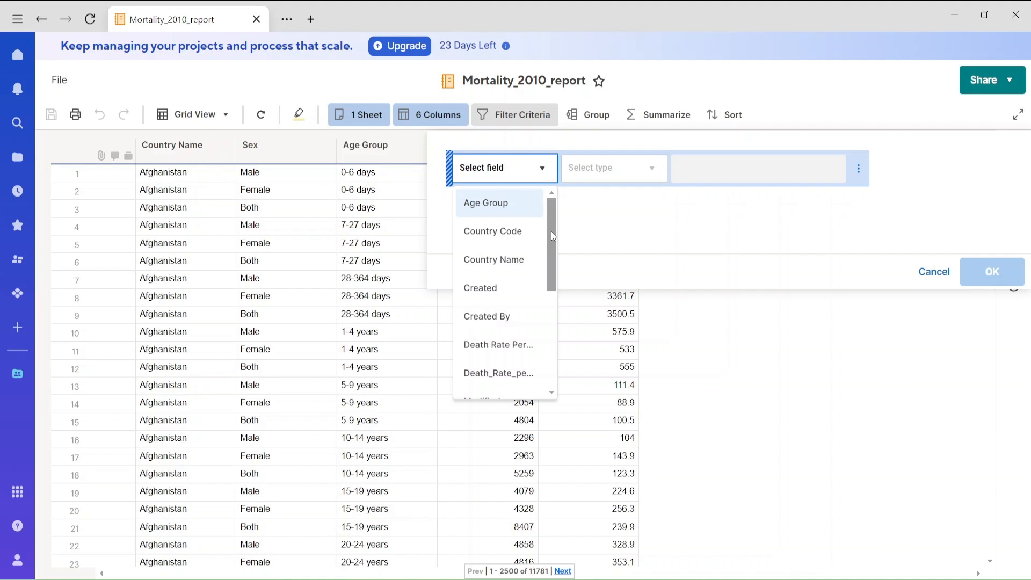
mouse_move(552, 231)
left_mouse_down()
mouse_move(559, 273)
mouse_move(553, 218)
left_mouse_up()
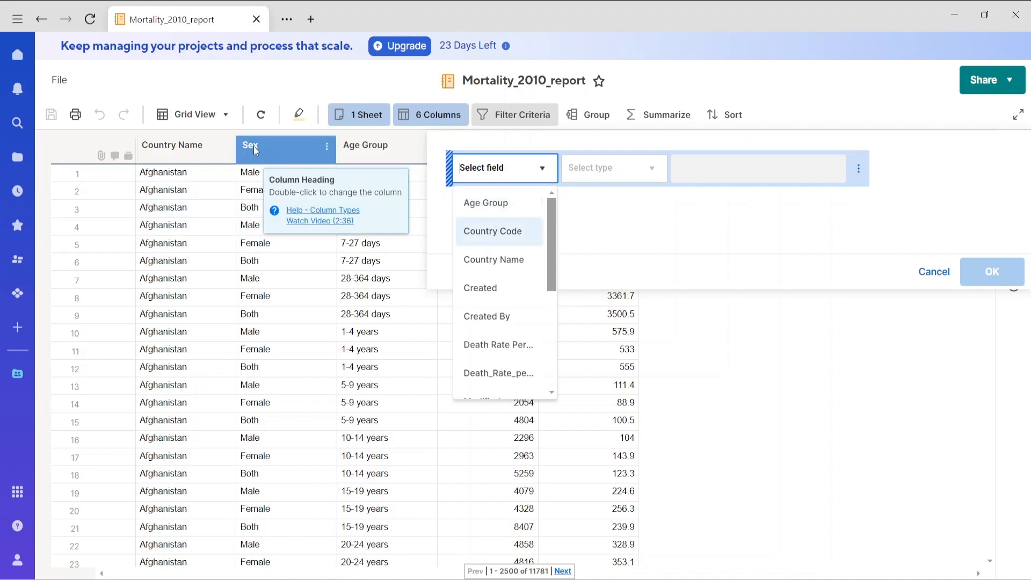
left_click_drag(550, 218, 571, 317)
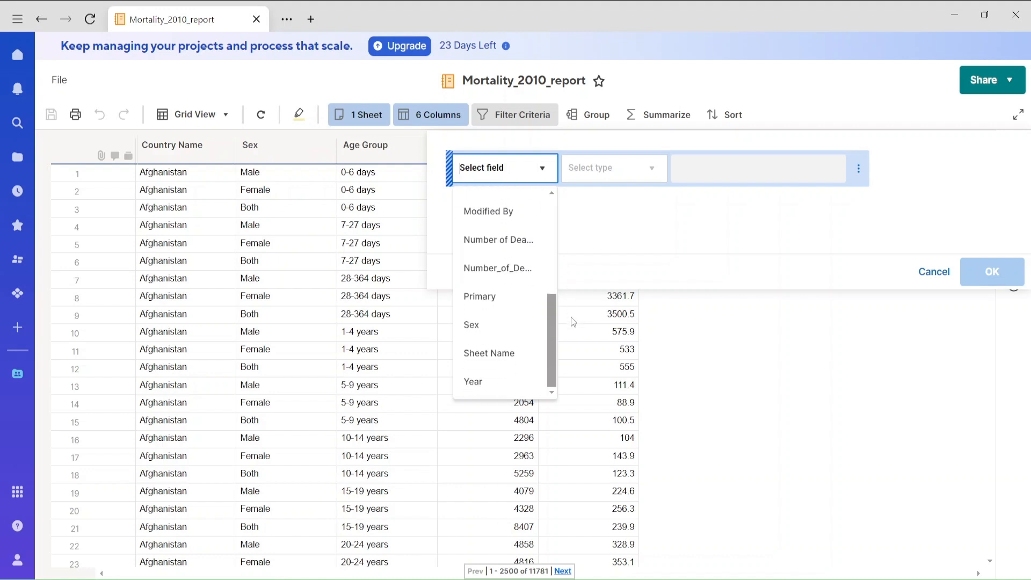
left_click(510, 324)
left_click(610, 169)
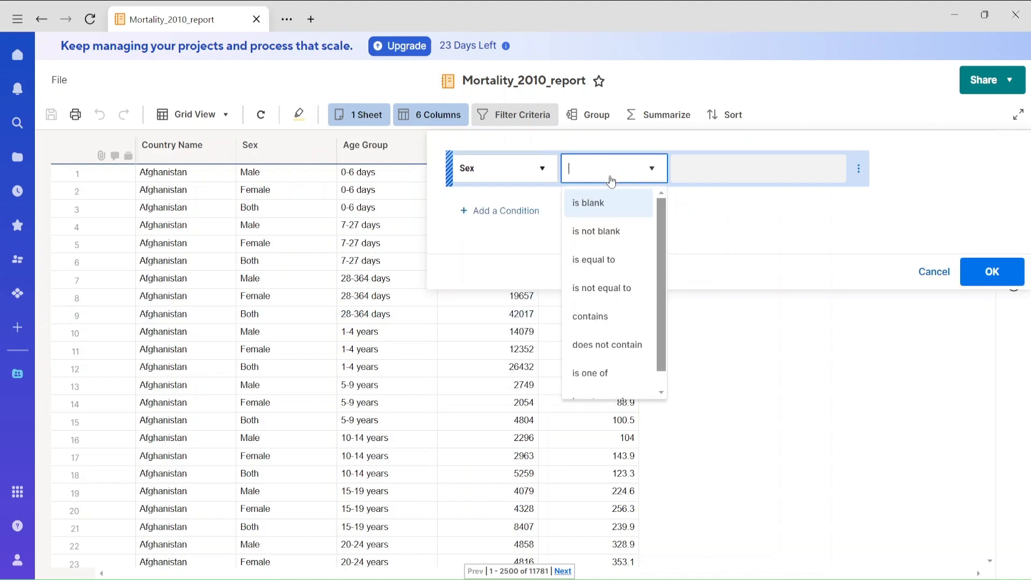
left_click(608, 315)
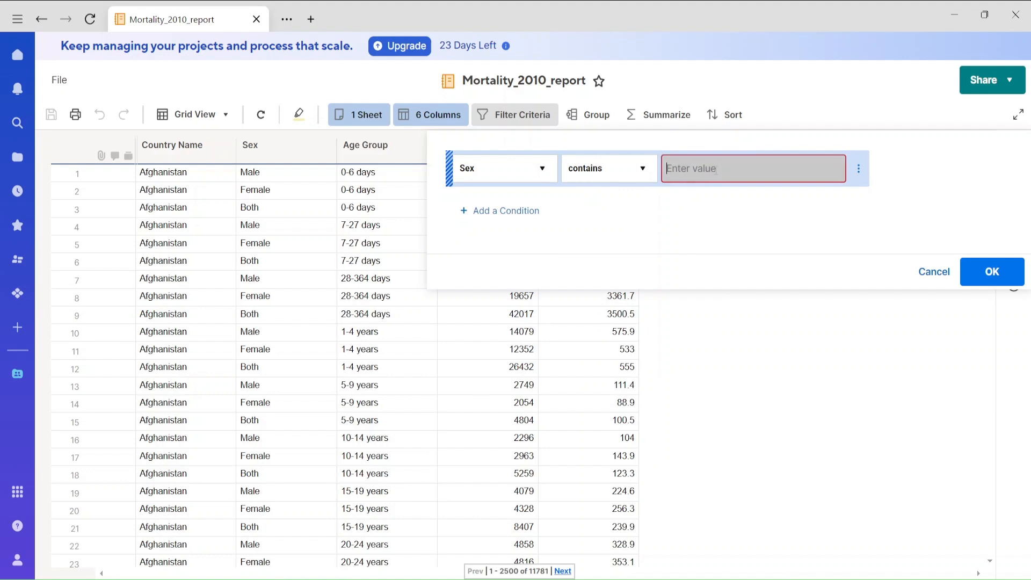
type("Both")
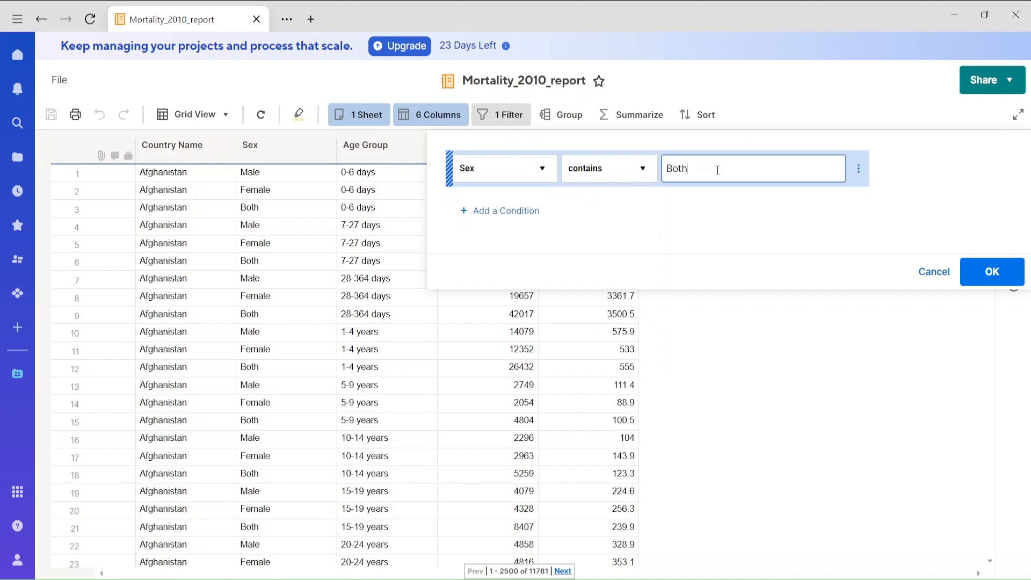
left_click(990, 272)
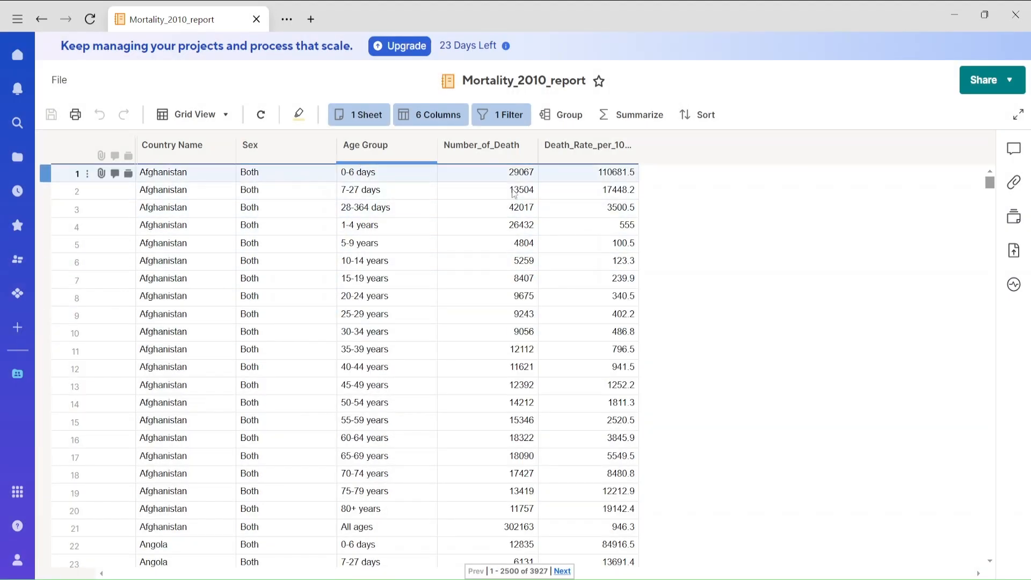
Step: Add a second filter condition, Age Group contains "0-6 days", and apply it combined by And with the Sex condition
left_click_drag(989, 181, 987, 112)
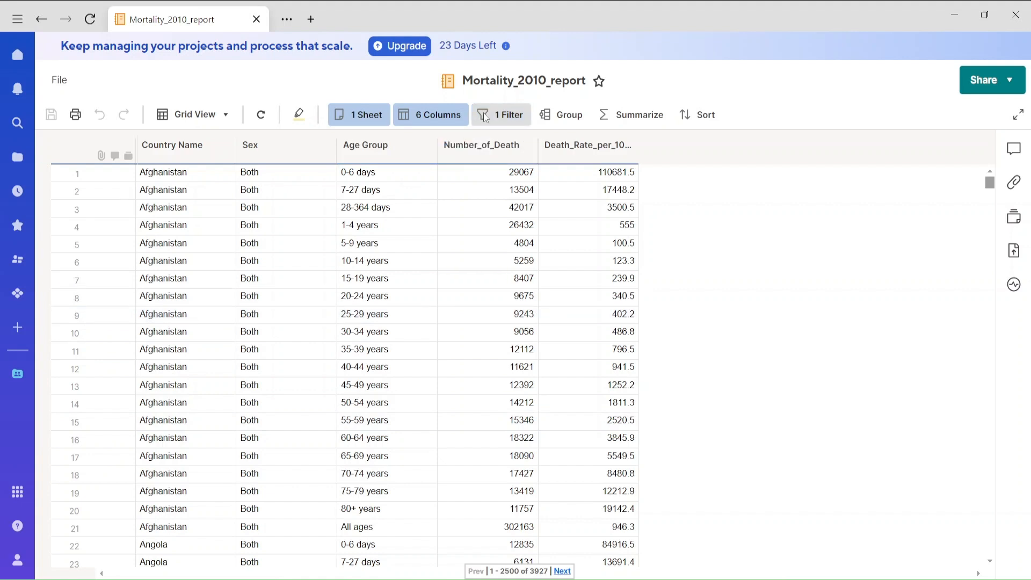
left_click(520, 119)
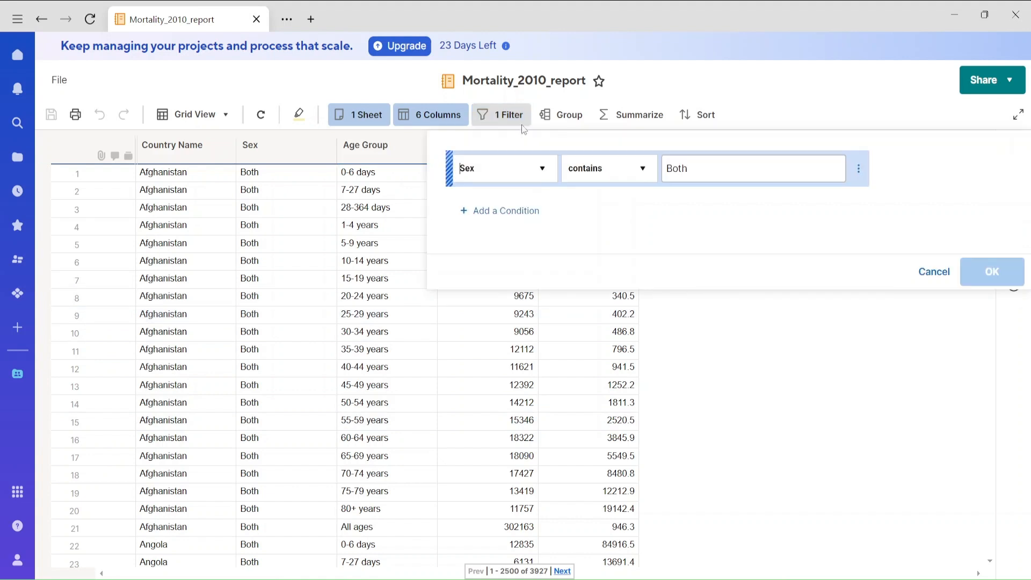
left_click(501, 213)
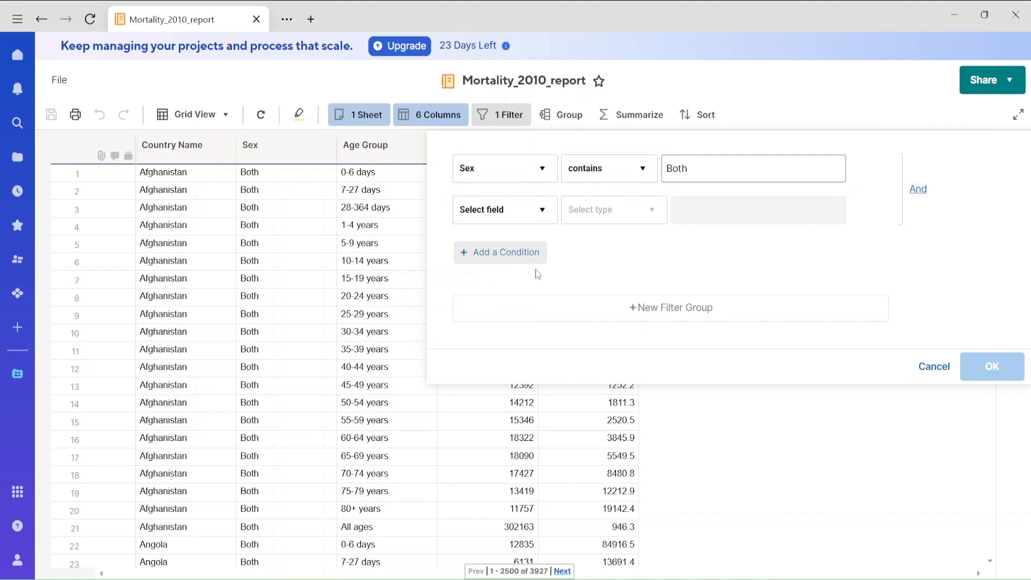
left_click(499, 213)
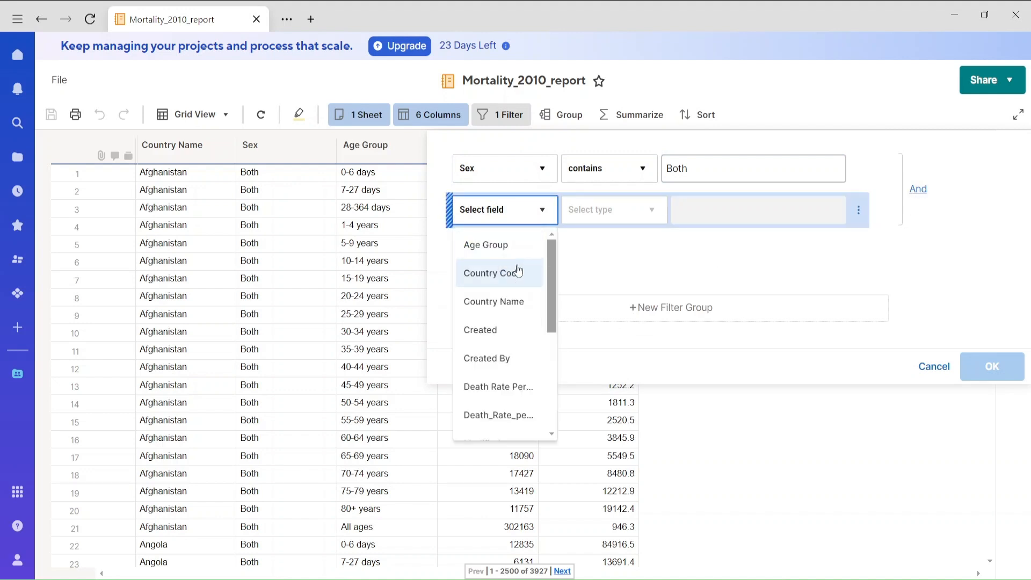
left_click(503, 245)
left_click(603, 220)
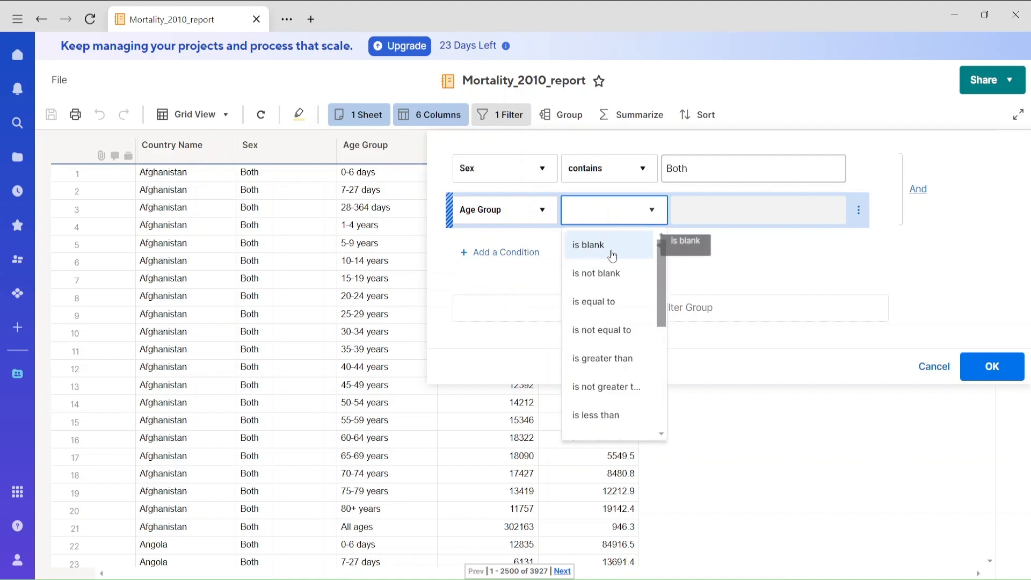
left_click_drag(662, 288, 672, 359)
left_click(591, 372)
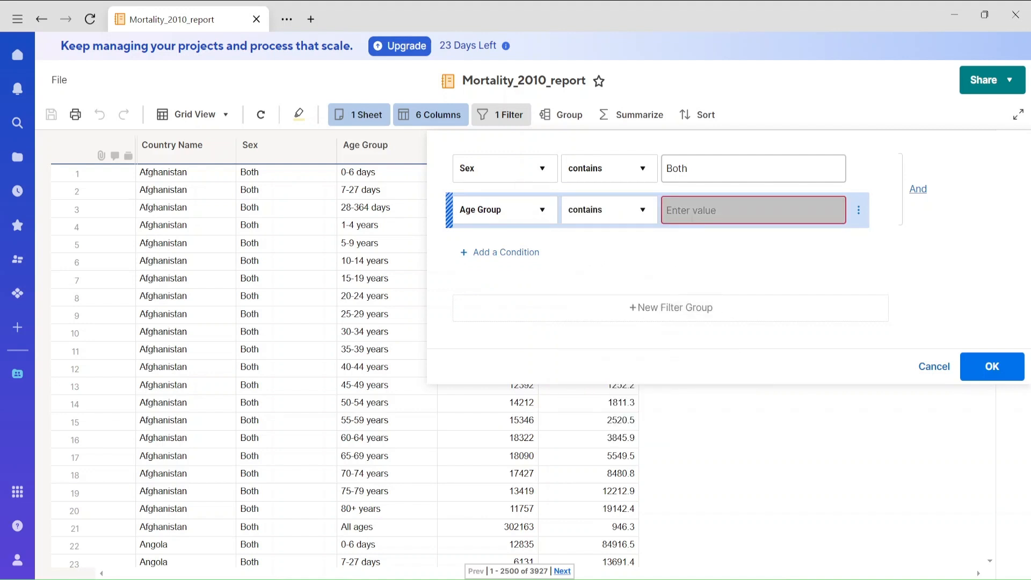
left_click(693, 218)
type("0-6 days")
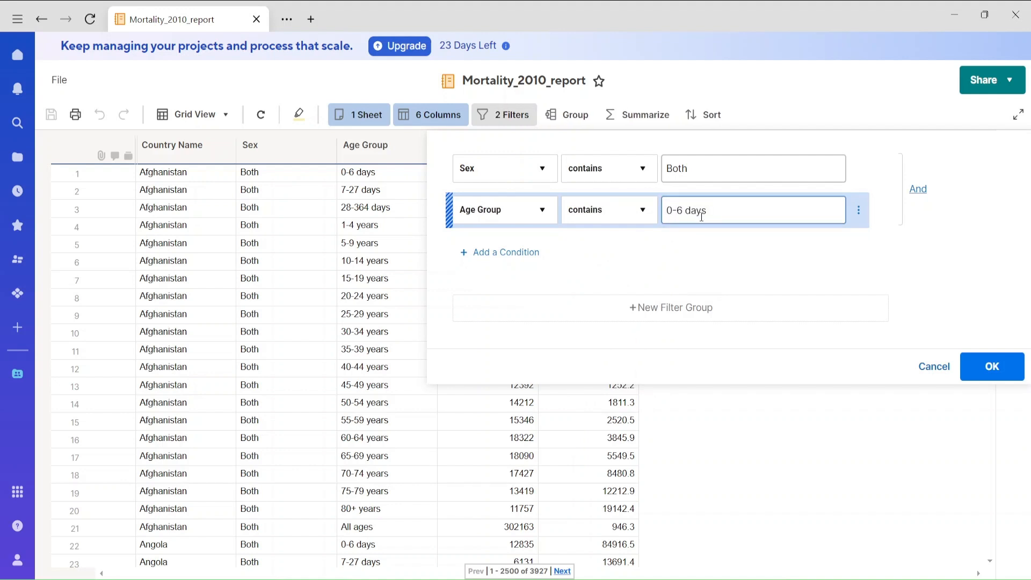
left_click(920, 189)
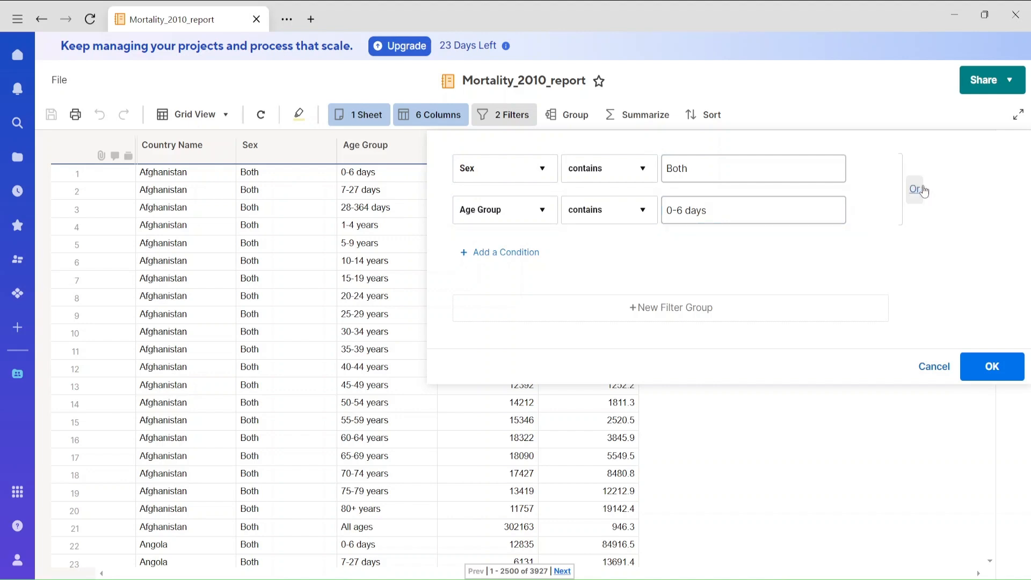
left_click(992, 368)
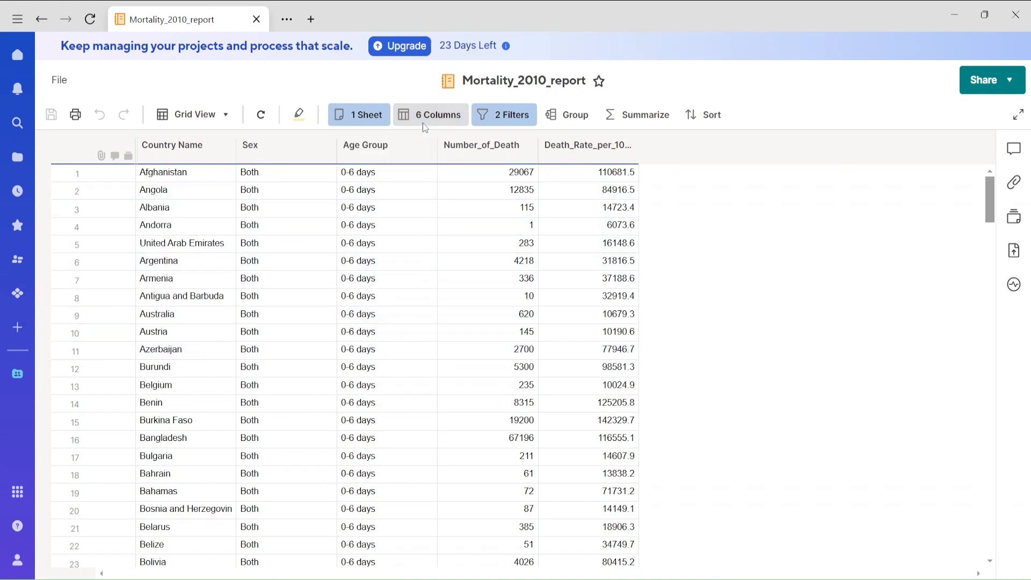
Step: Switch the operator joining the Sex and Age Group filter conditions to Or and apply it
left_click(502, 114)
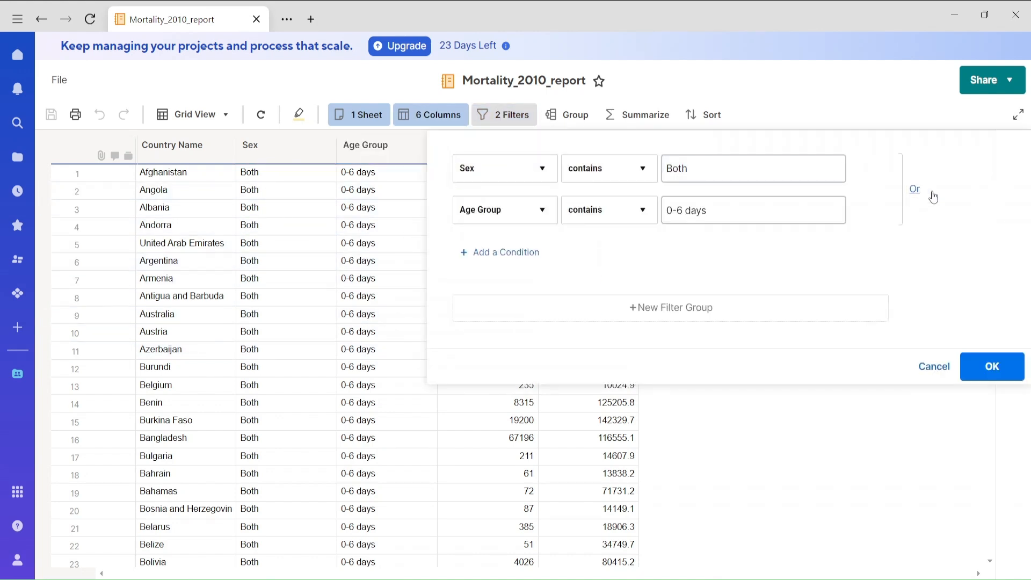
left_click(991, 368)
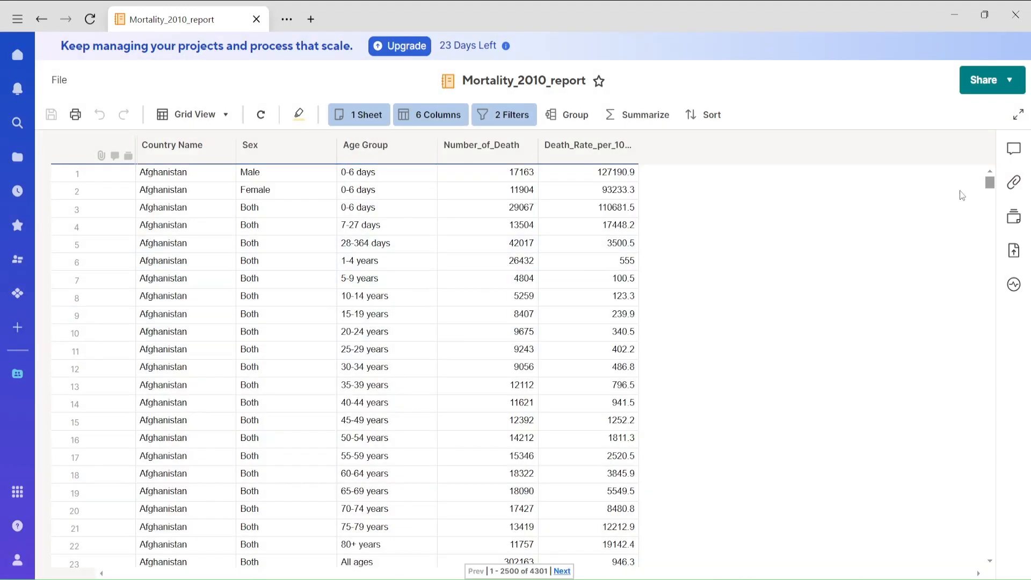
Step: Switch the operator joining the Sex and Age Group filter conditions back to And
mouse_move(989, 187)
left_mouse_down()
mouse_move(1000, 204)
mouse_move(996, 167)
left_mouse_up()
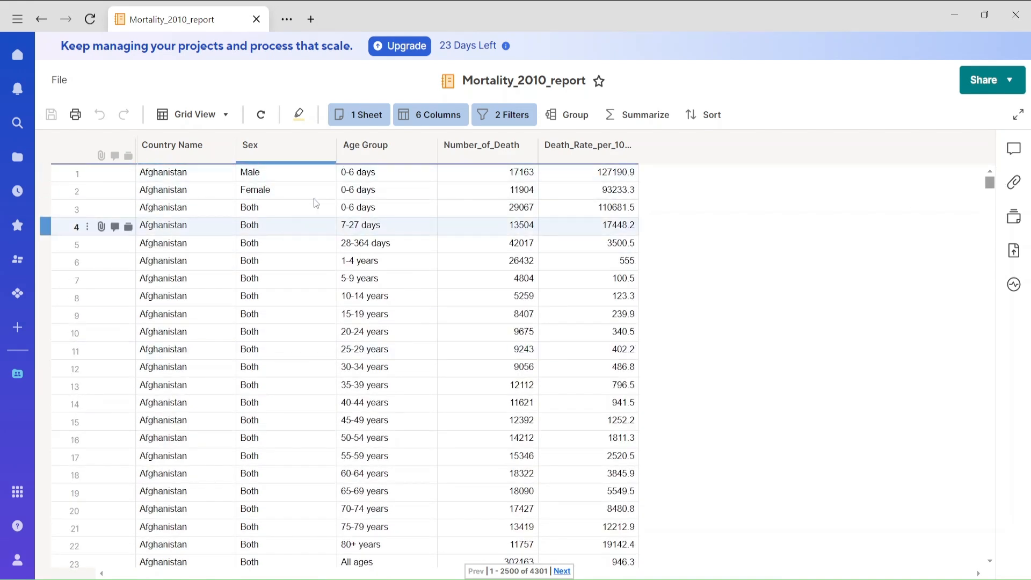
left_click(430, 115)
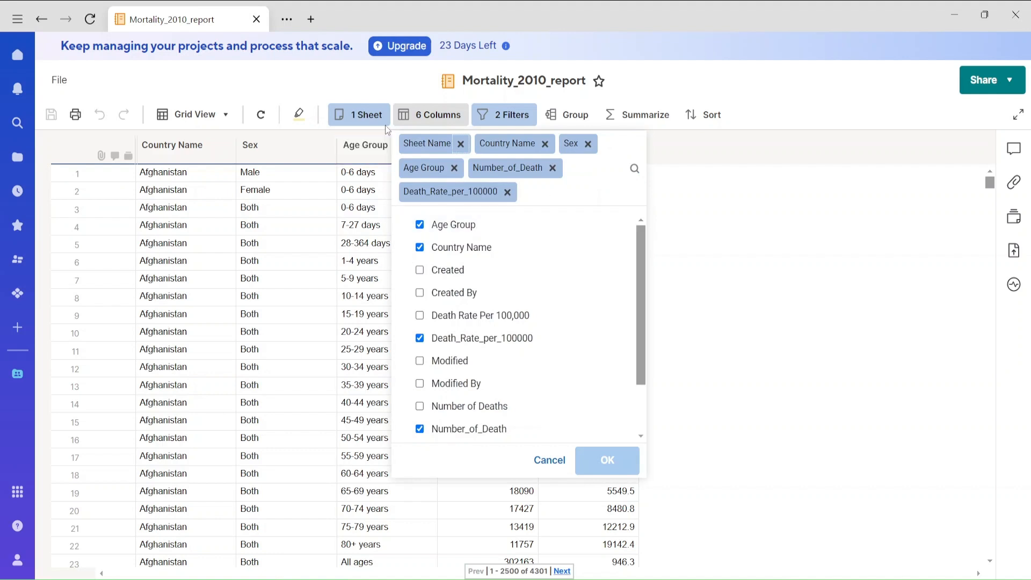
left_click(504, 115)
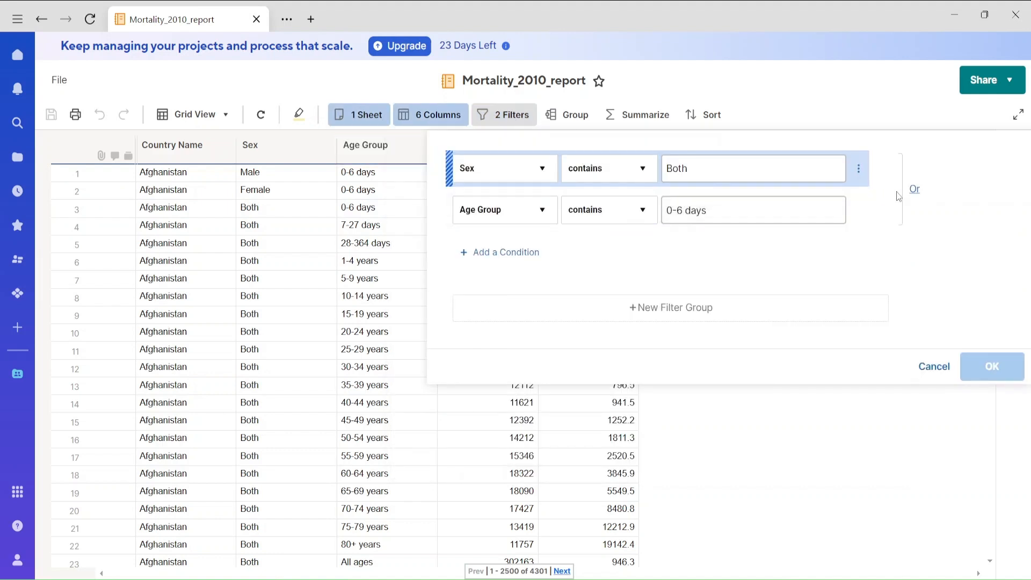
left_click(915, 191)
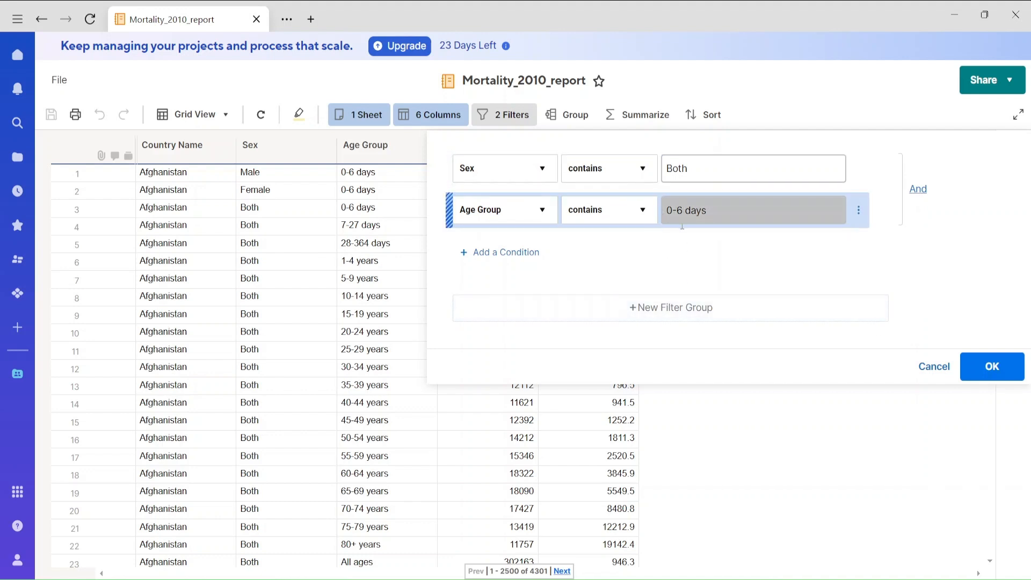
Step: Add a third filter condition, Death_Rate_per_100000 is greater than 10000, and apply the filters to the report
left_click(502, 263)
left_click(514, 253)
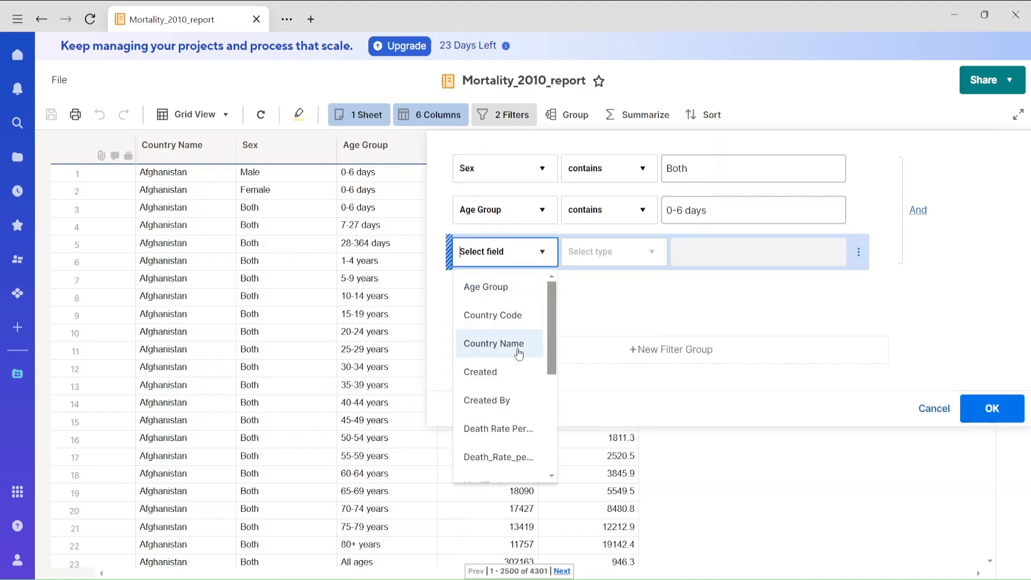
left_click_drag(551, 353, 557, 375)
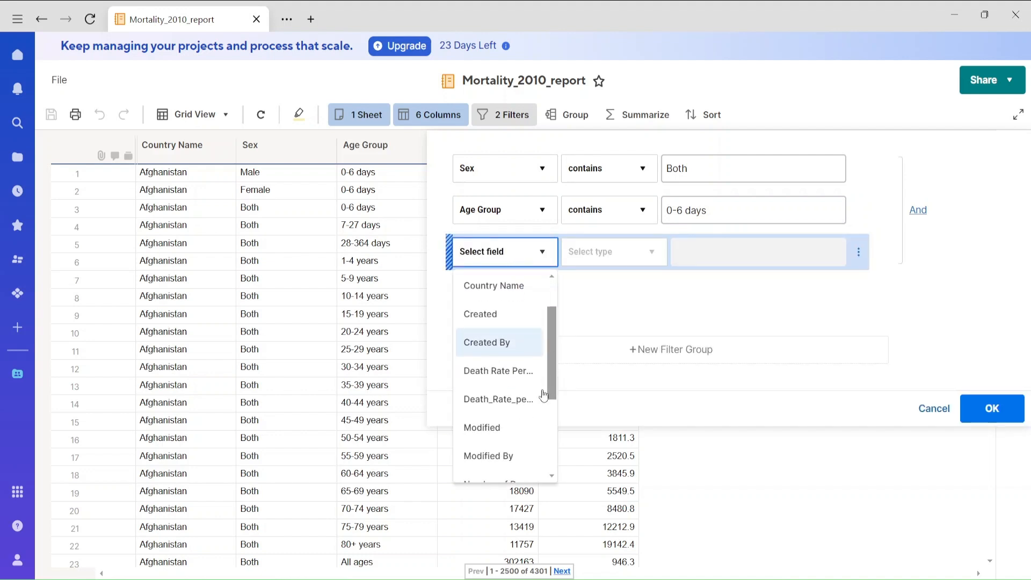
left_click(524, 400)
left_click(613, 256)
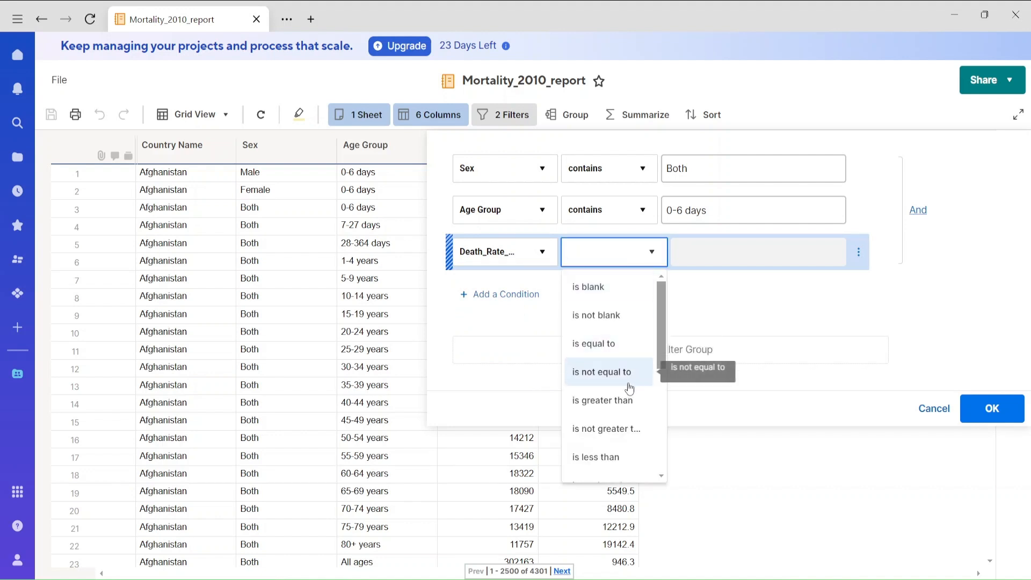
left_click(636, 400)
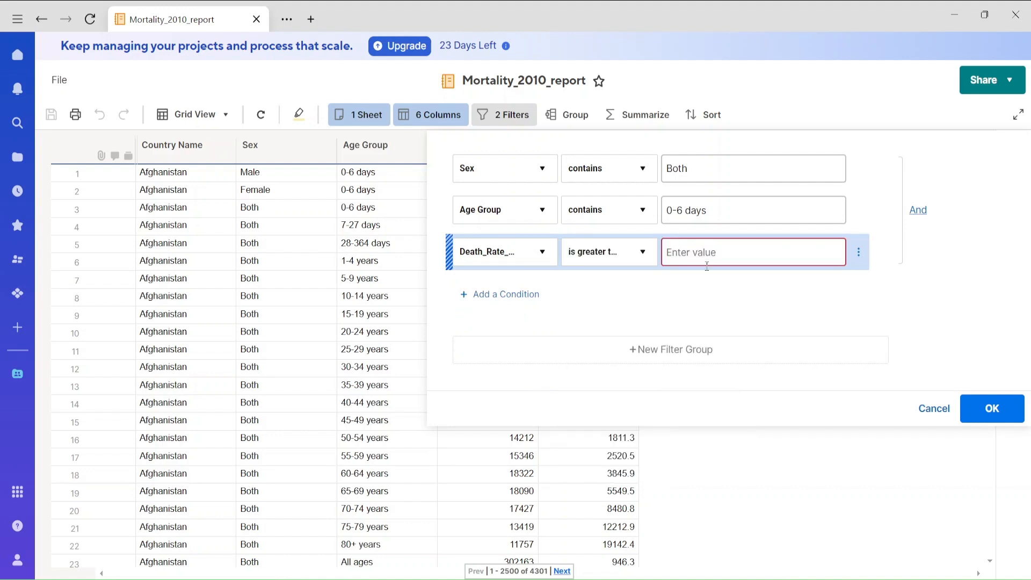
left_click(706, 259)
type("10000")
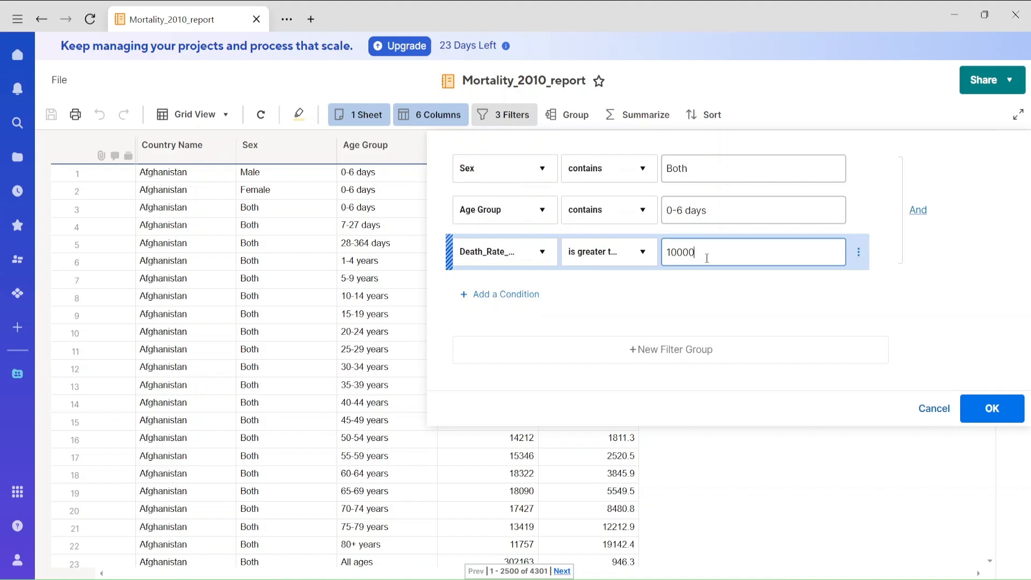
left_click(997, 411)
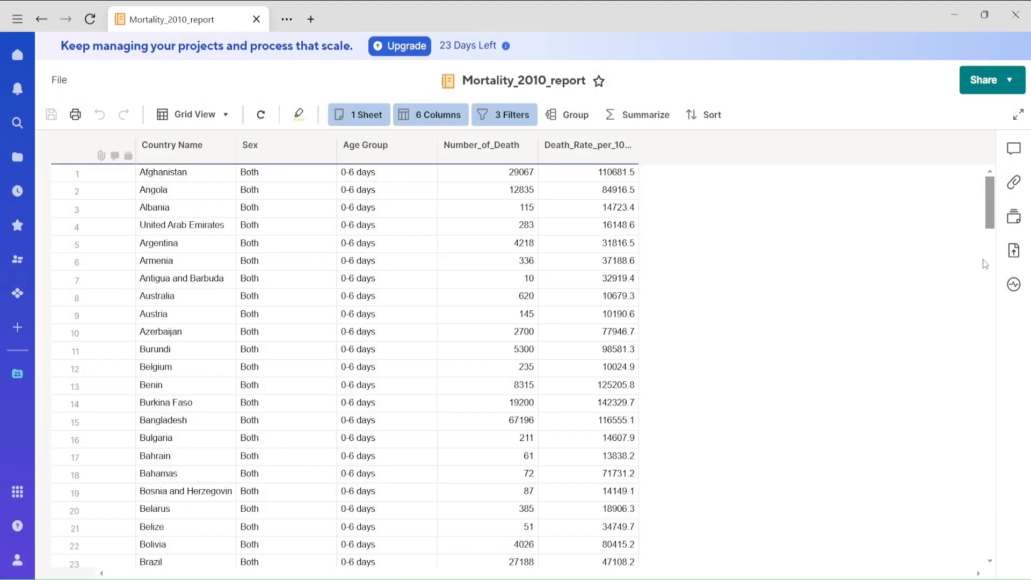
left_click_drag(989, 225, 967, 161)
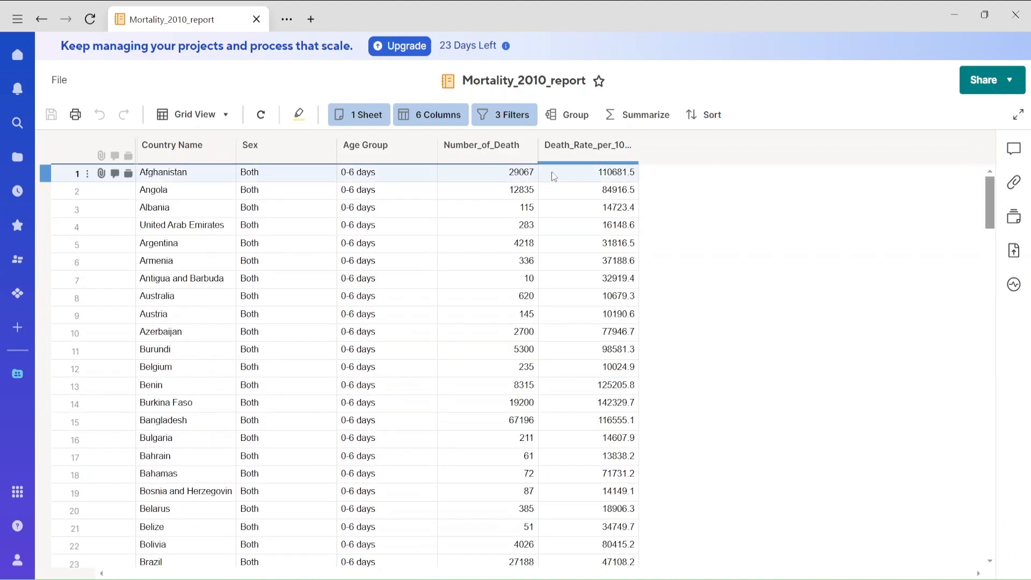
Step: Raise the threshold of the Death_Rate_per_100000 filter condition to 20000, apply it and review the remaining rows
left_click(517, 115)
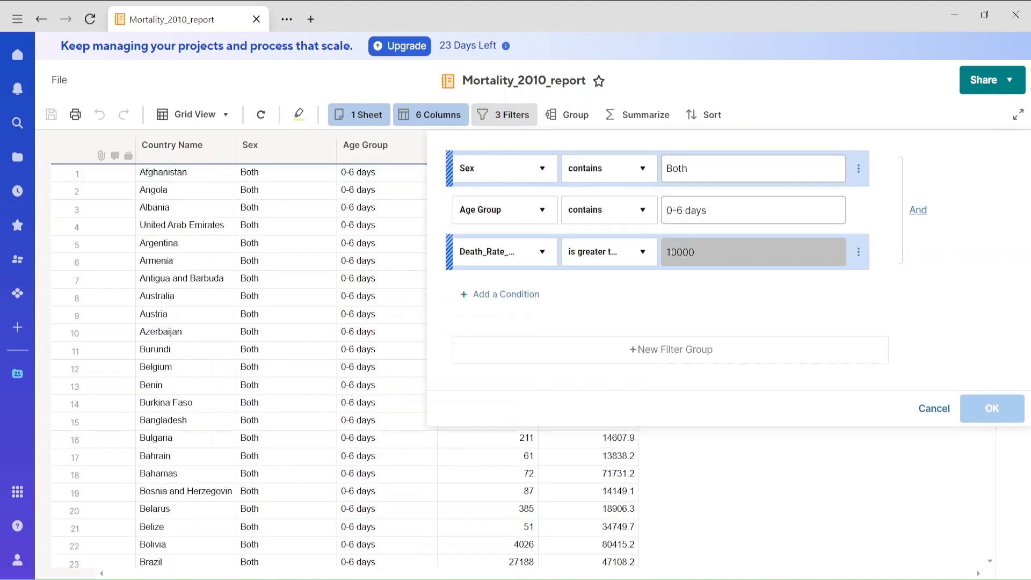
left_click(668, 252)
type("2")
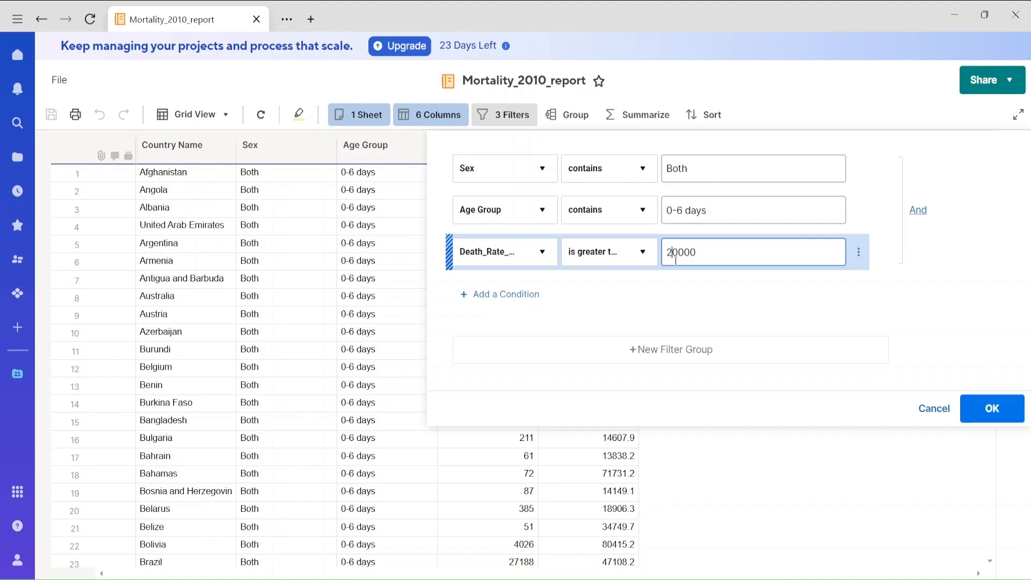
left_click(991, 408)
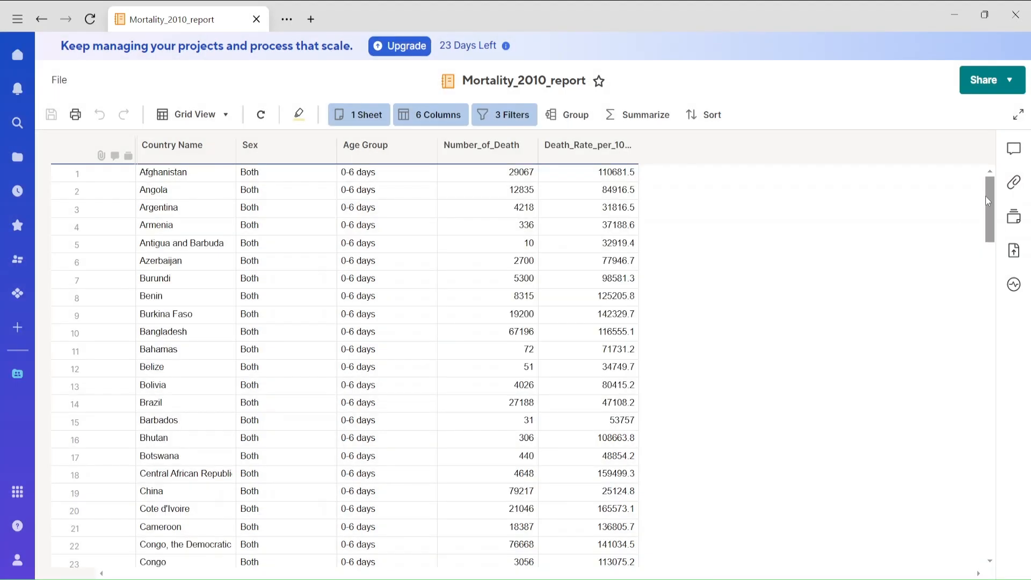
left_click_drag(988, 200, 1011, 559)
left_click_drag(989, 499, 979, 134)
Step: Set the Death_Rate_per_100000 filter condition to greater than 50000, apply it and review the remaining rows
left_click(520, 118)
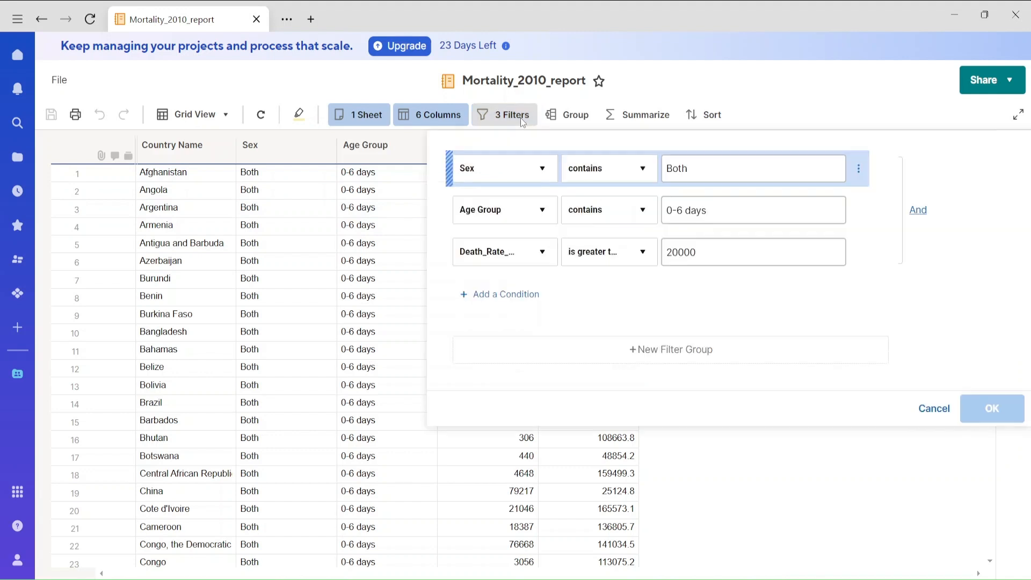
left_click(668, 251)
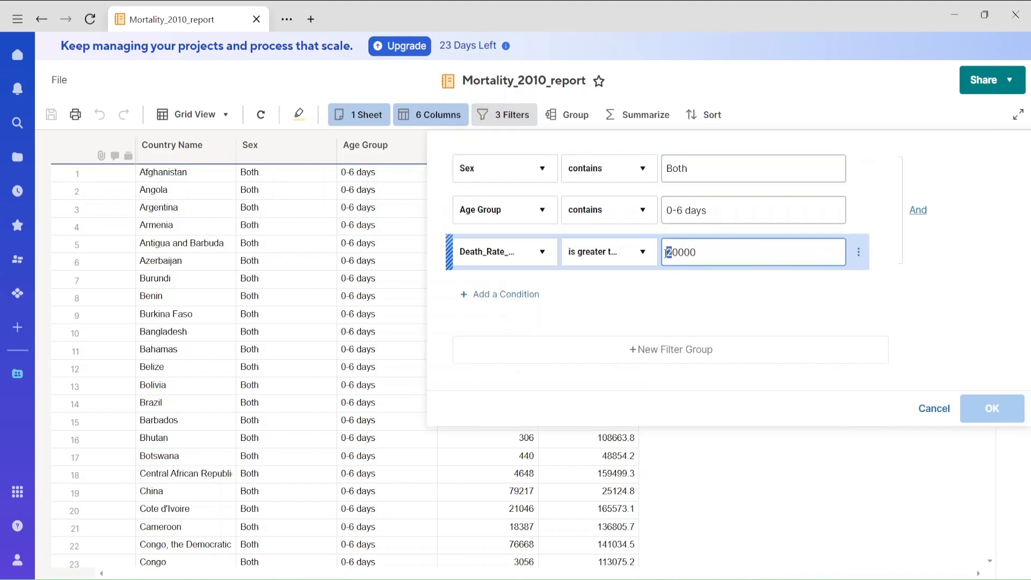
type("8")
left_click(990, 408)
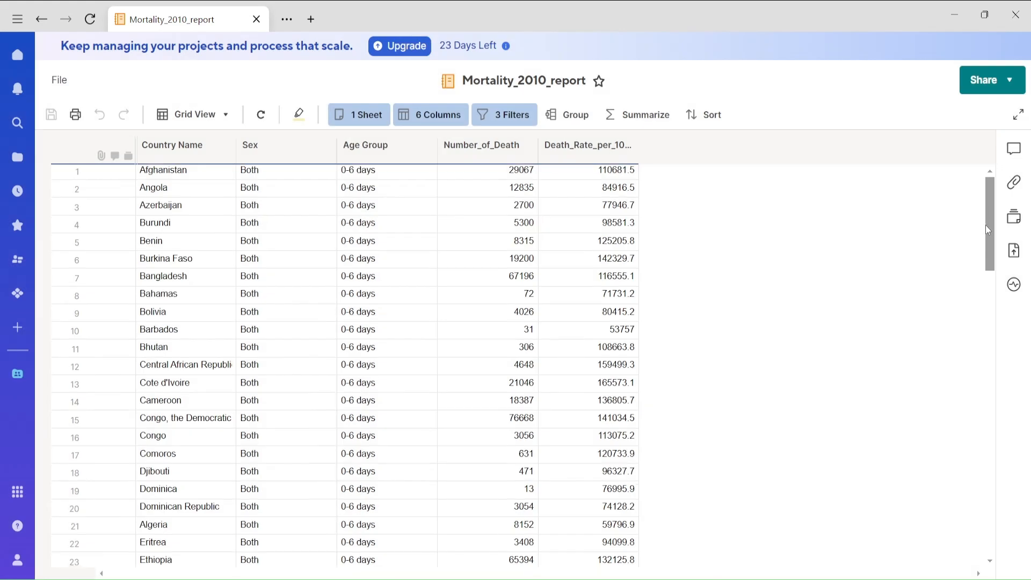
left_click_drag(985, 225, 1015, 126)
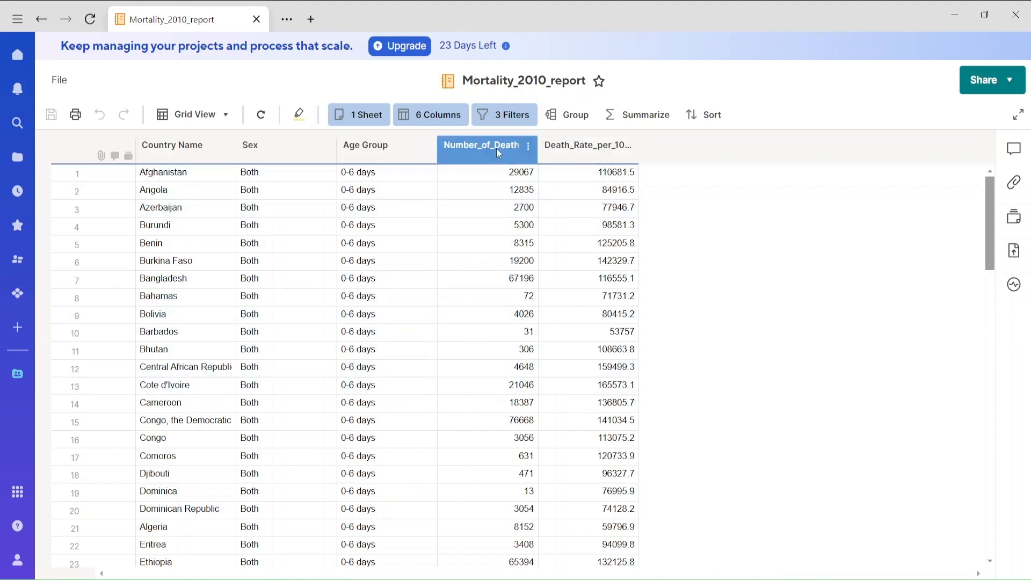
Step: Add a fourth filter condition, Number_of_Death is greater than 1000, apply it and review the filtered rows
left_click(506, 118)
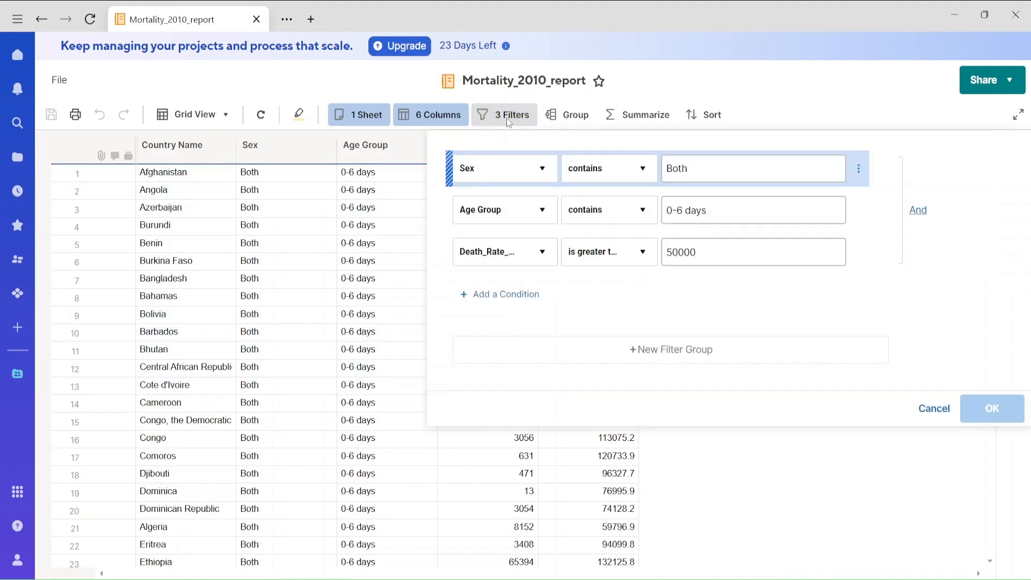
left_click(520, 295)
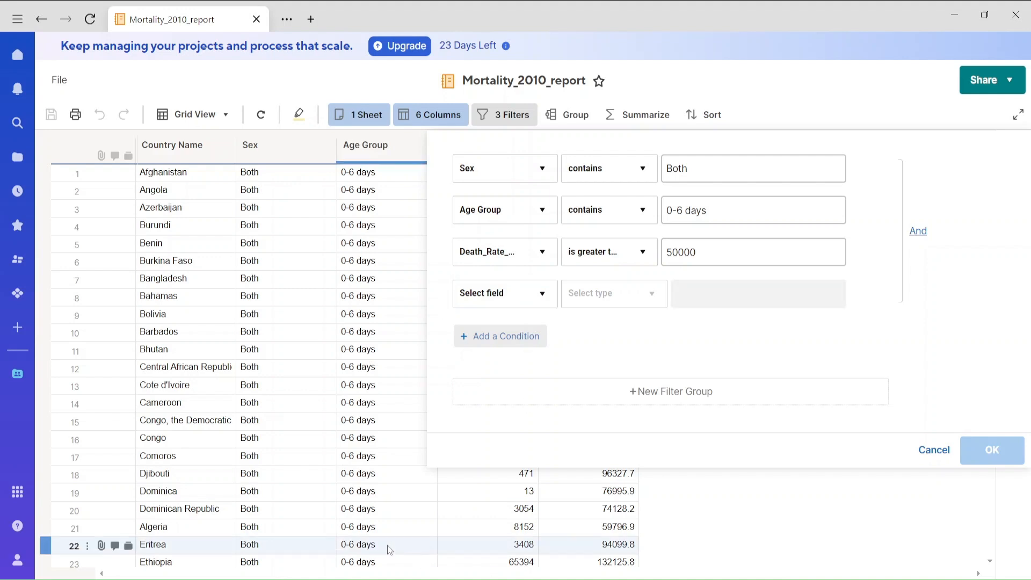
left_click(533, 305)
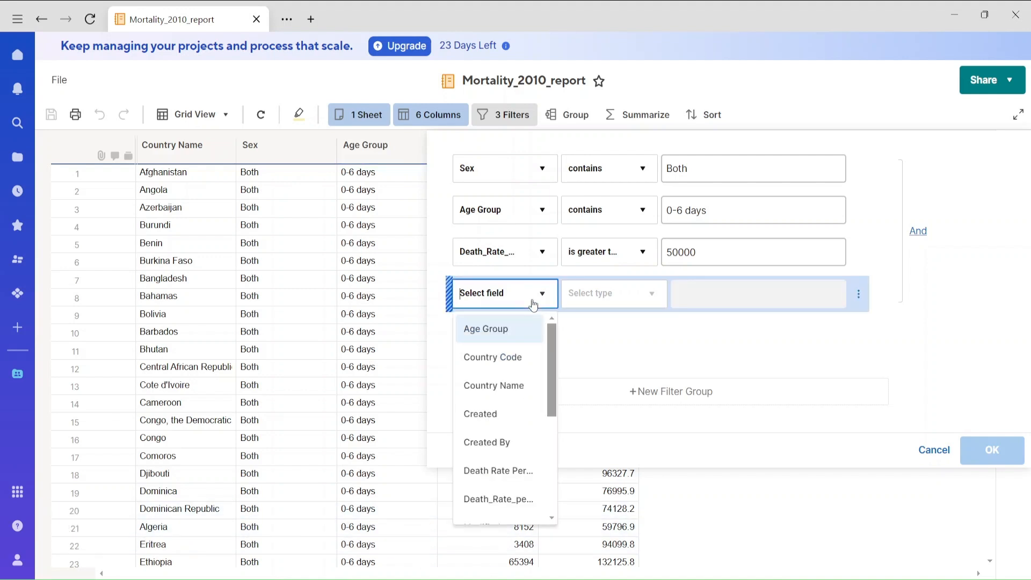
left_click_drag(550, 403, 554, 481)
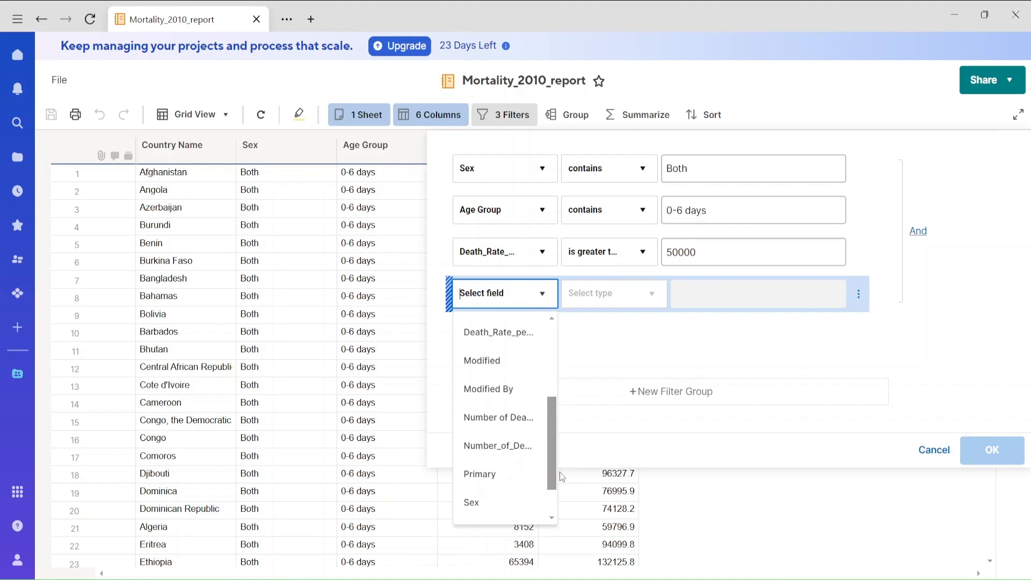
left_click(525, 447)
left_click(610, 298)
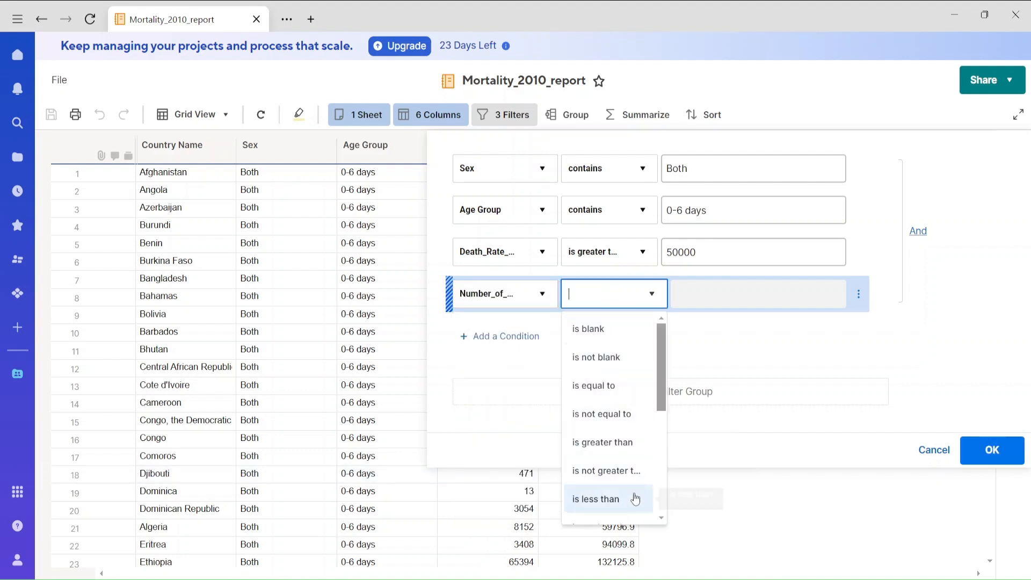
left_click(639, 442)
left_click(712, 287)
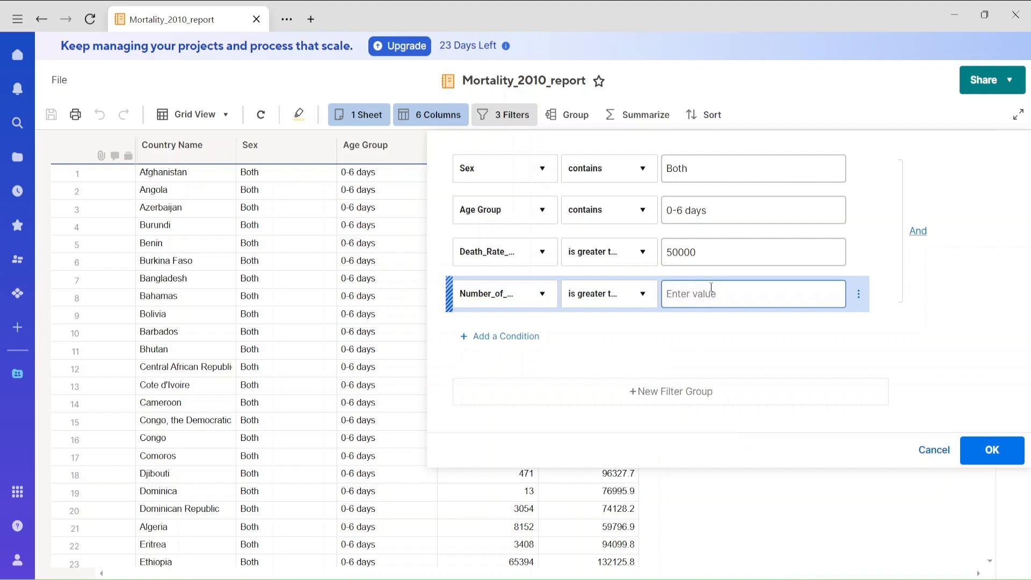
type("1000")
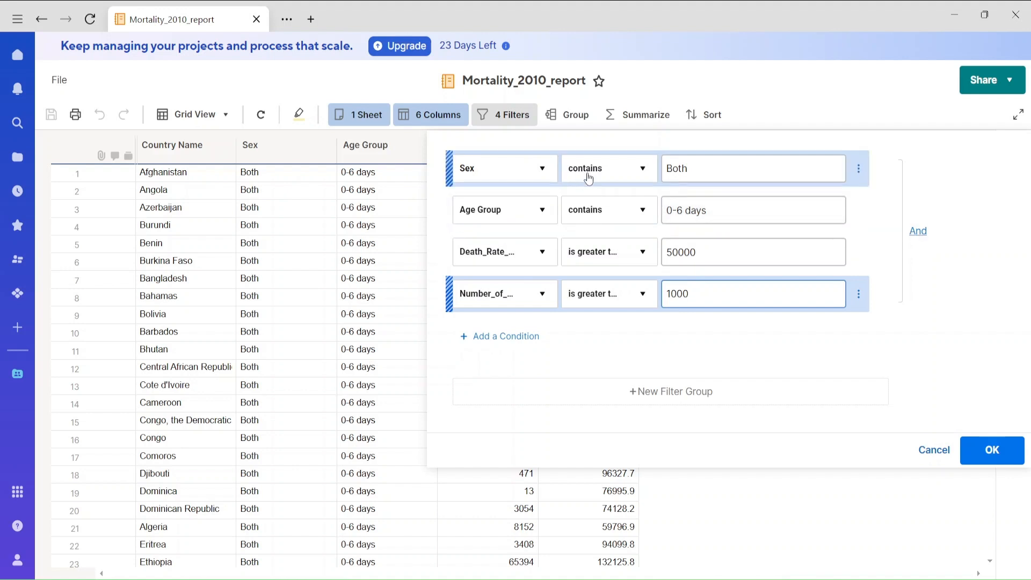
left_click(992, 450)
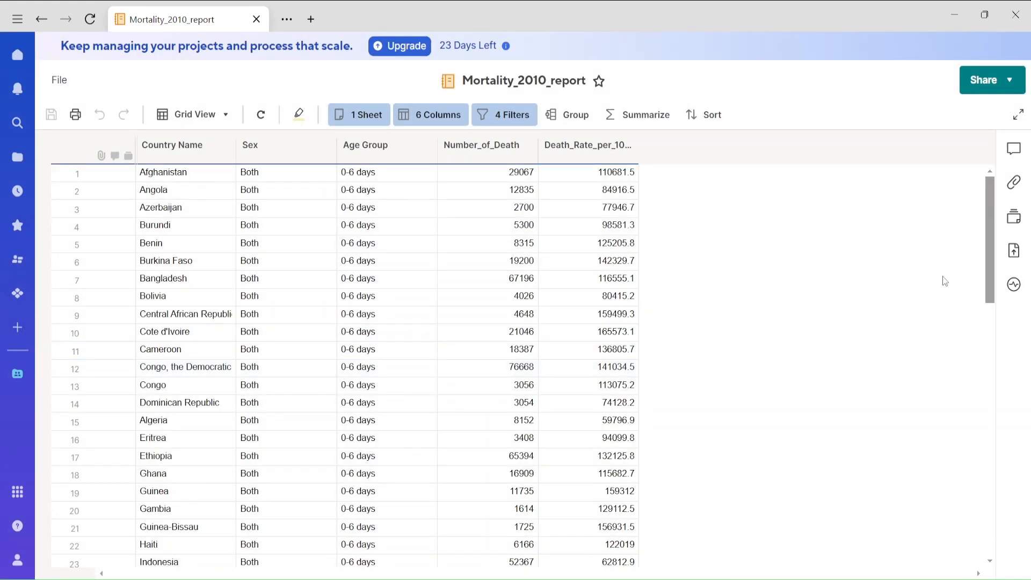
left_click_drag(990, 255, 947, 552)
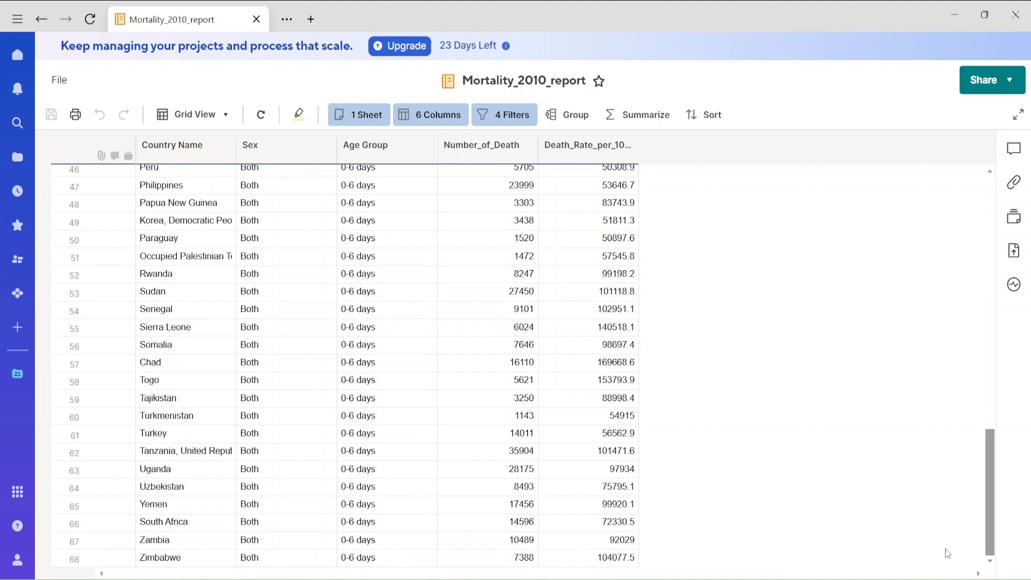
left_click_drag(945, 549, 893, 127)
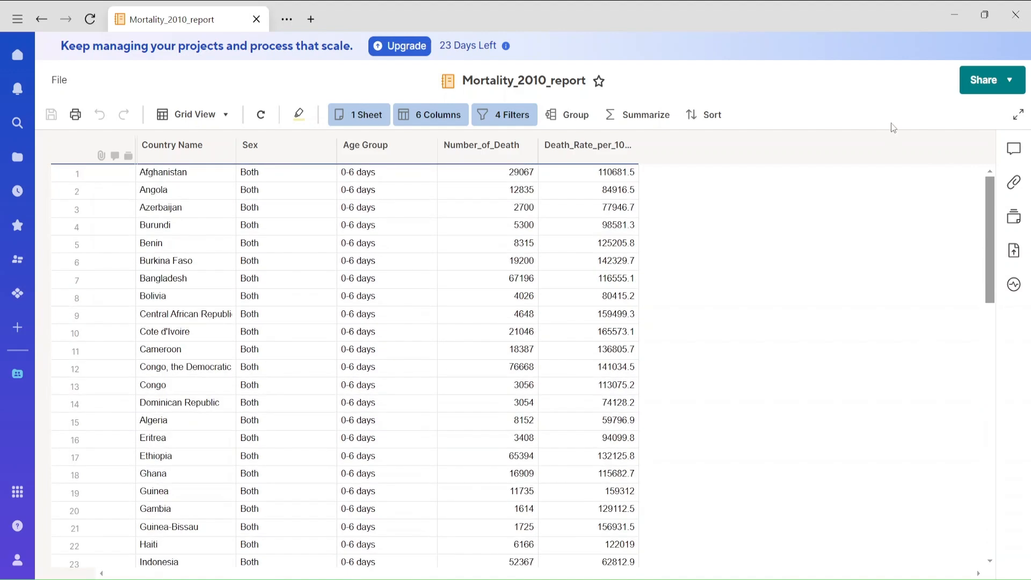
Step: Set the Number_of_Death filter condition to greater than 5000, apply it and review the remaining rows
left_click(504, 115)
left_click(664, 294)
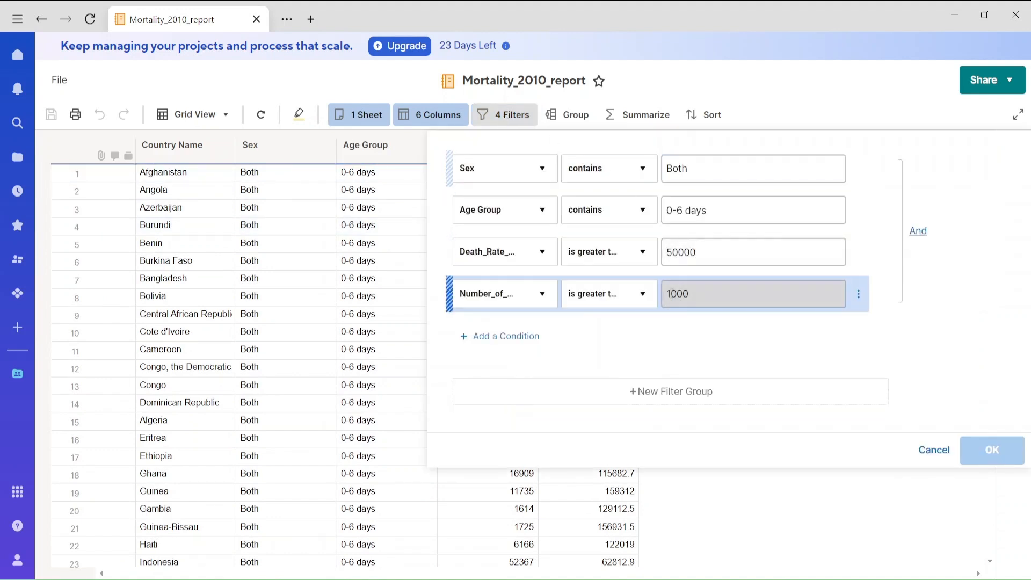
type("5")
left_click(984, 454)
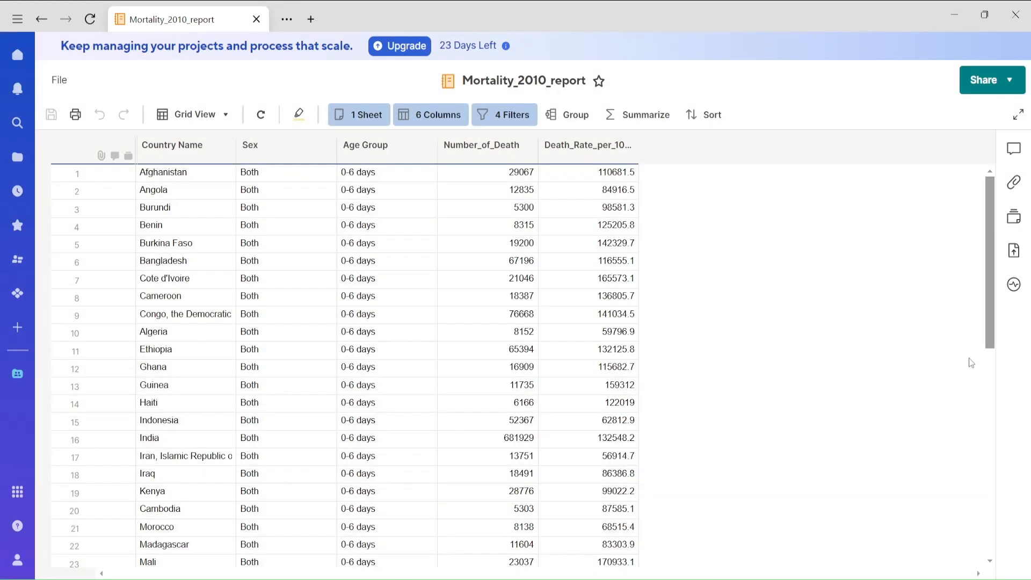
left_click_drag(991, 314, 1026, 578)
scroll(972, 227, "up", 8)
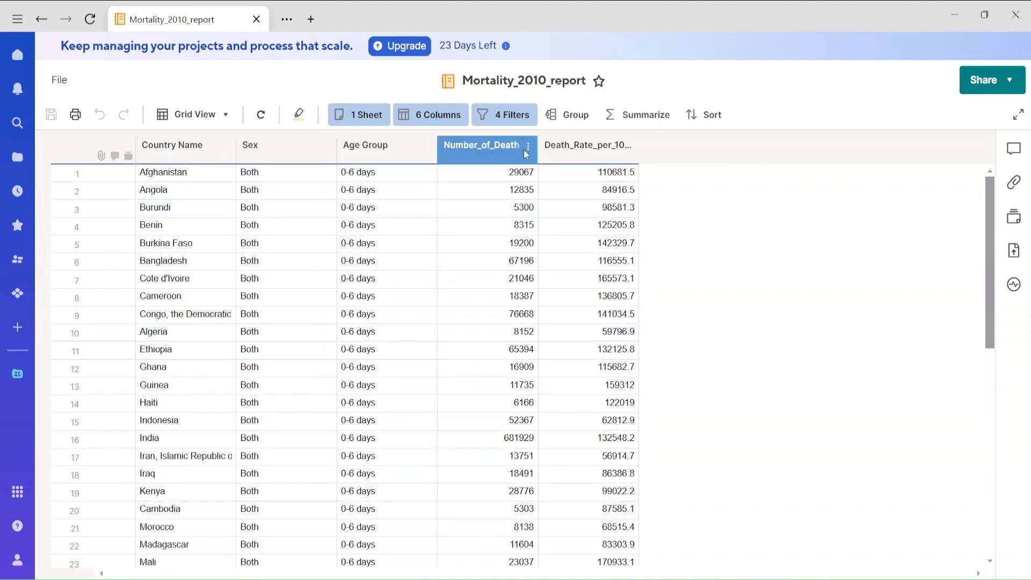
left_click_drag(990, 288, 1029, 568)
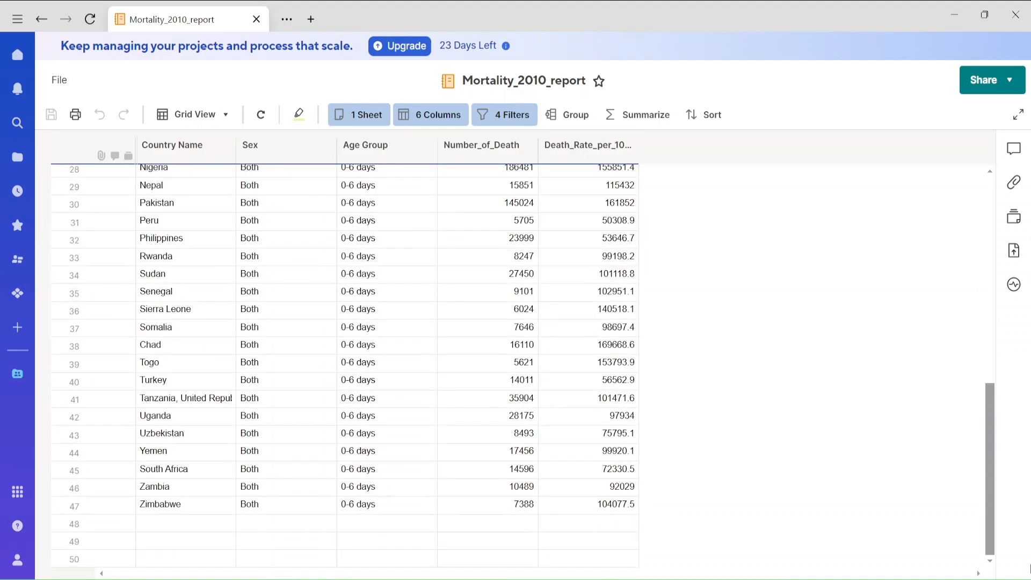
scroll(941, 317, "up", 10)
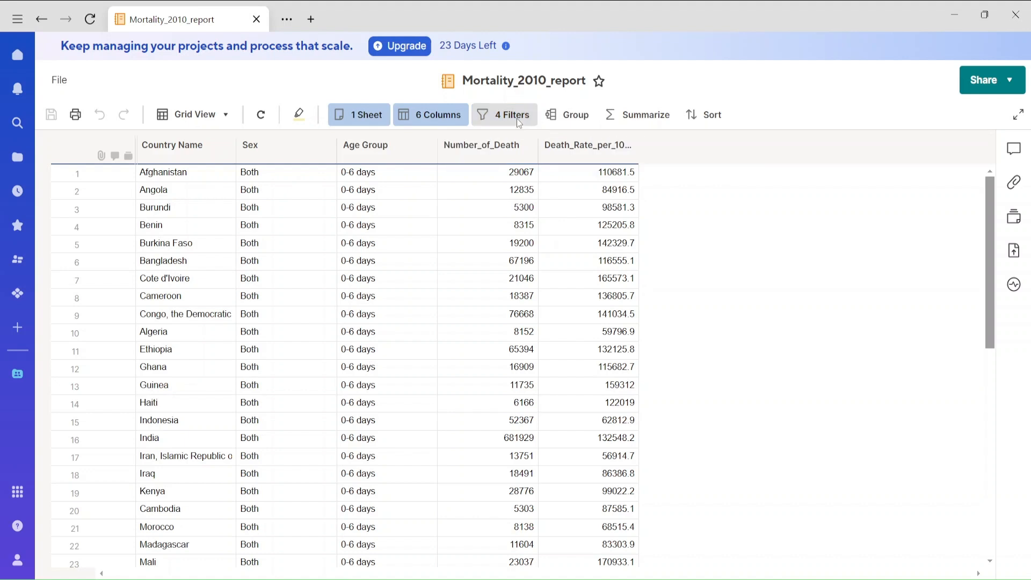
Step: Sort the report rows by Number_of_Death in descending order
left_click(619, 169)
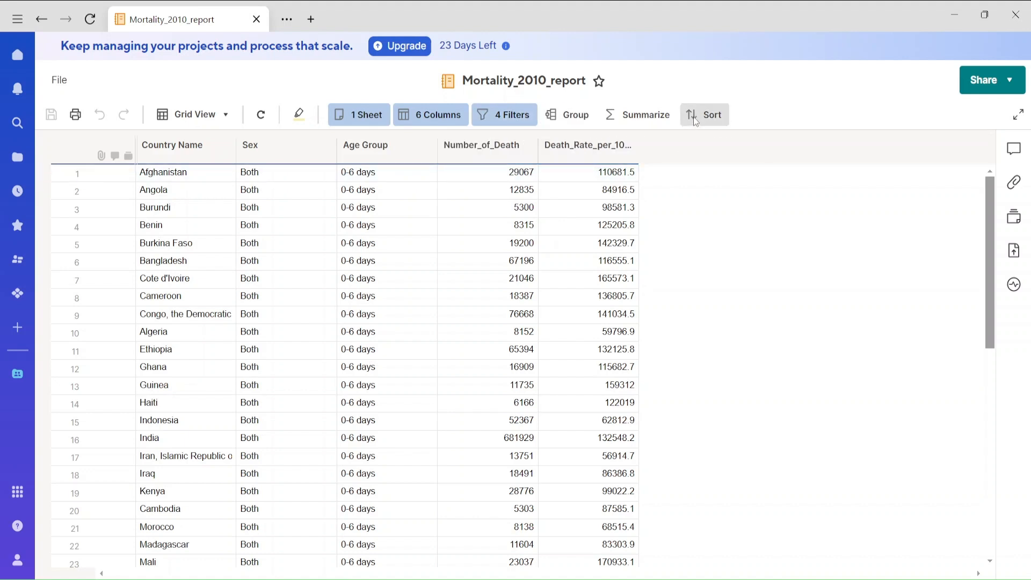
left_click(476, 146)
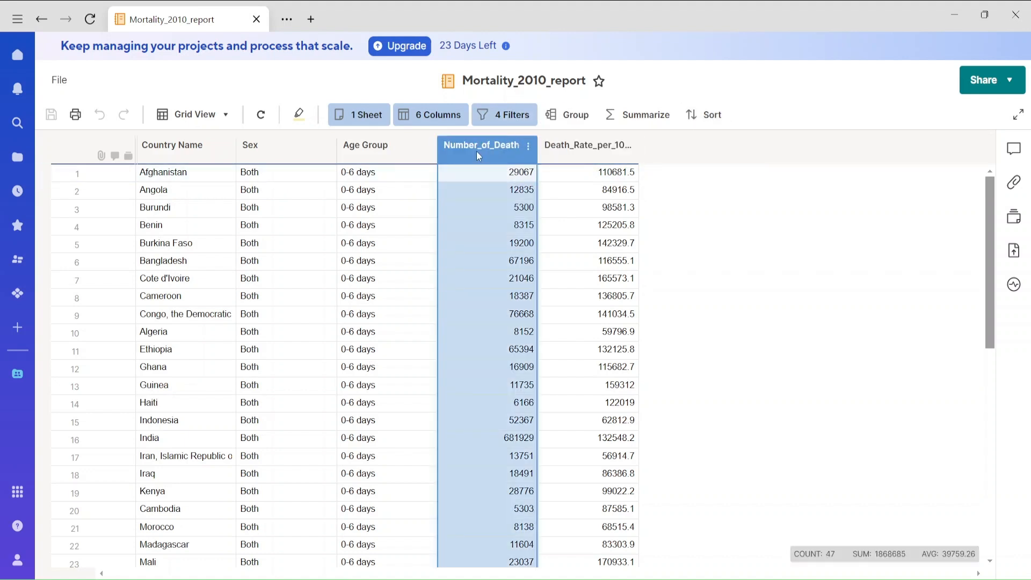
left_click(700, 115)
left_click(777, 174)
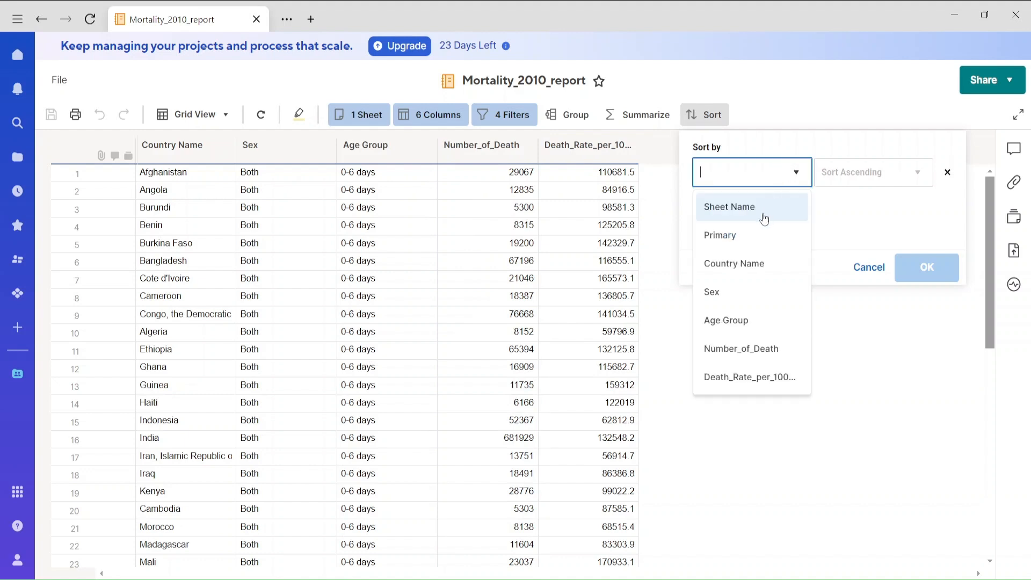
left_click(758, 349)
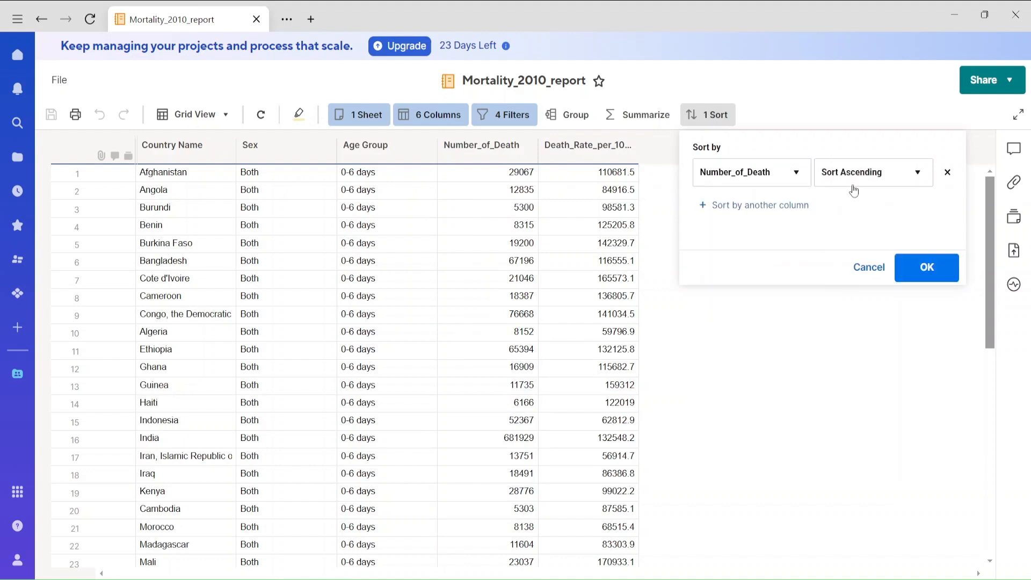
left_click(883, 177)
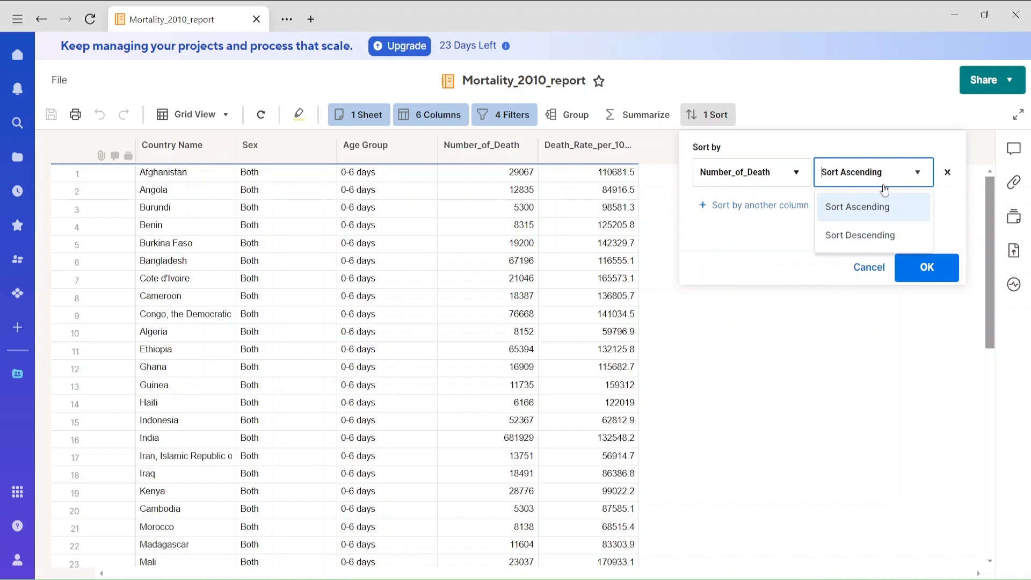
left_click(867, 237)
left_click(927, 268)
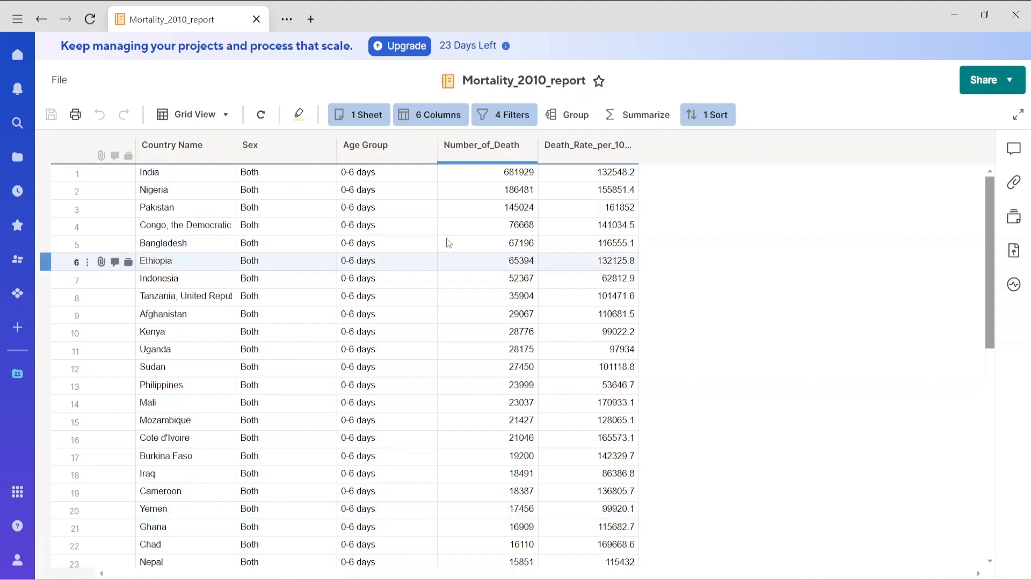
Step: Set the Number_of_Death filter condition to greater than 17000 and apply it
left_click(501, 119)
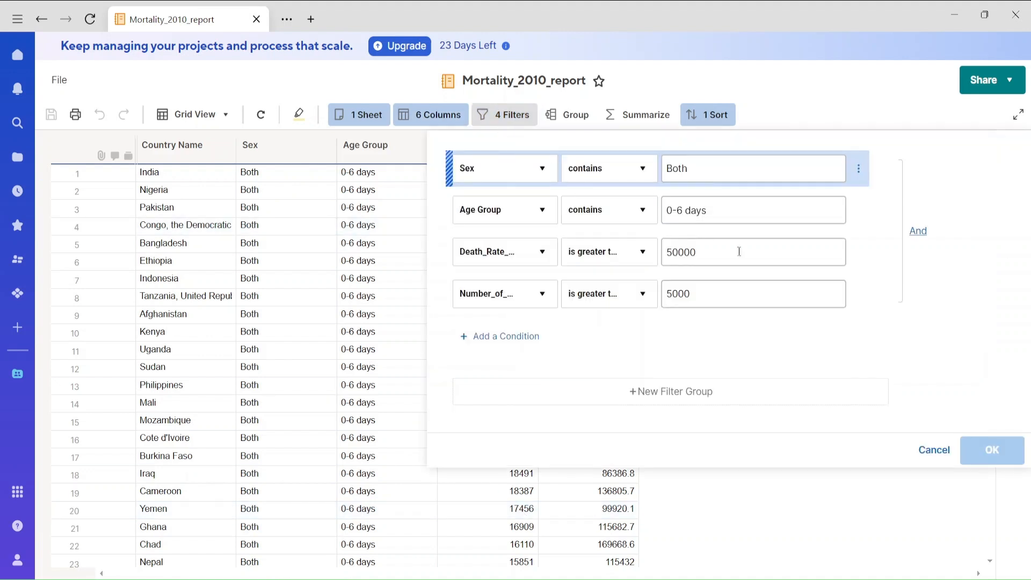
left_click(673, 296)
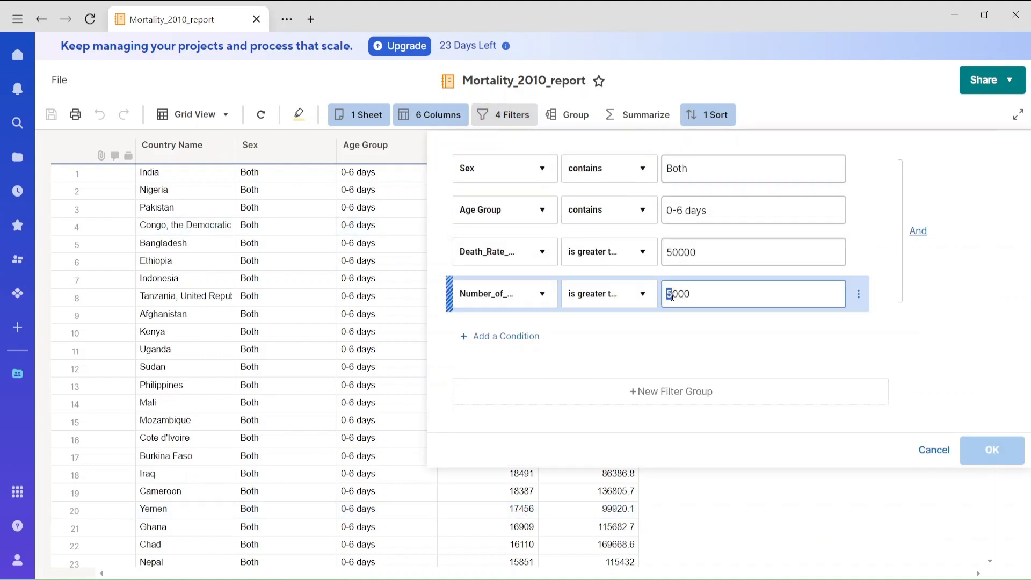
type("17")
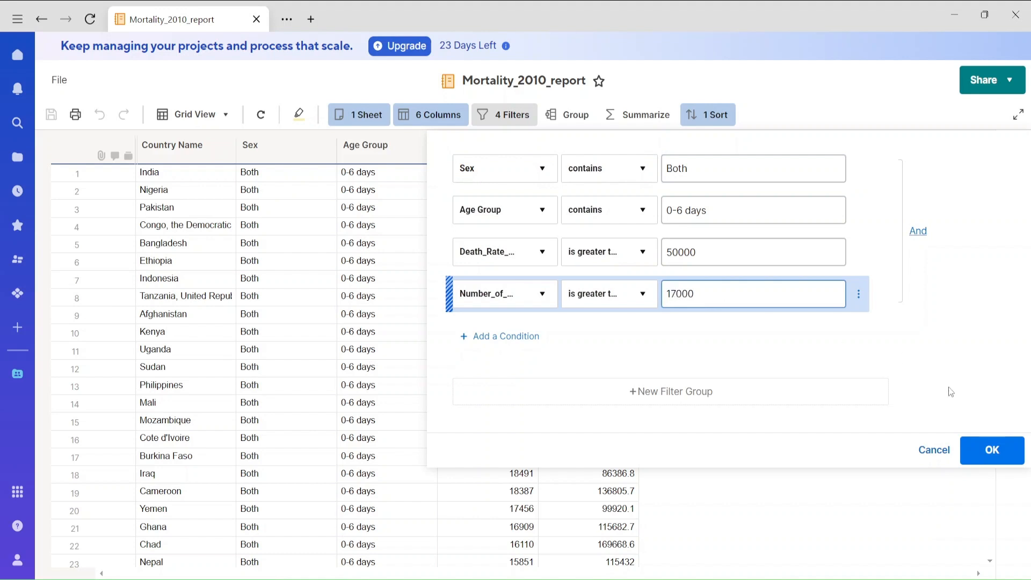
left_click(999, 450)
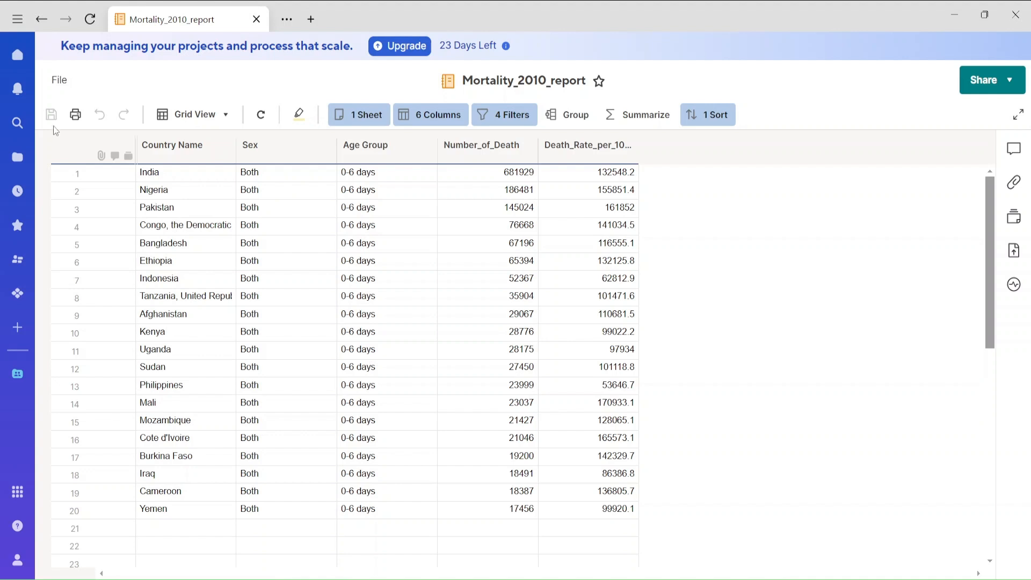
Step: Return to the Data_Dashboarding workspace and open the Mortality_Dashboard_2010 dashboard for editing
left_click(41, 19)
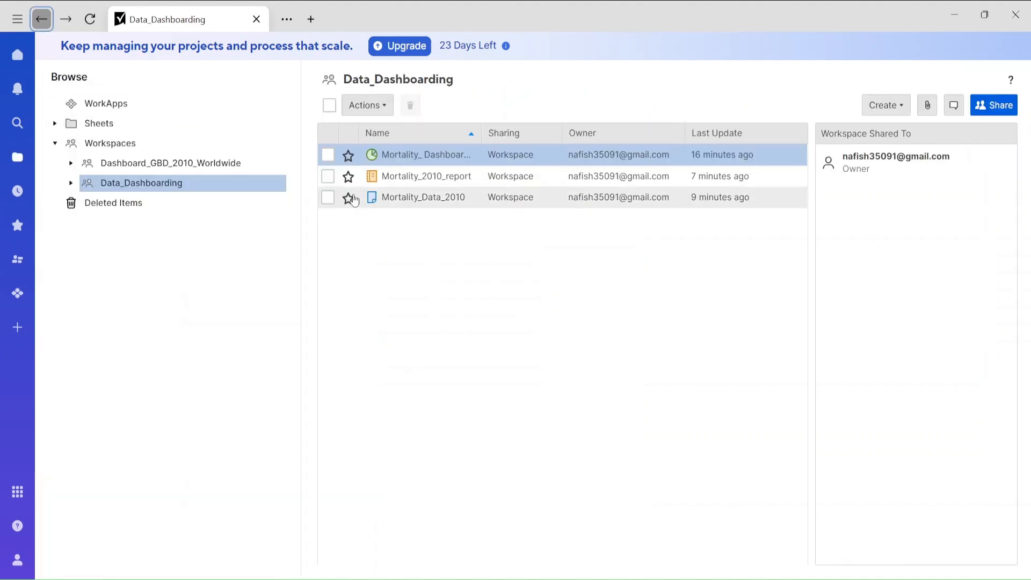
left_click(415, 157)
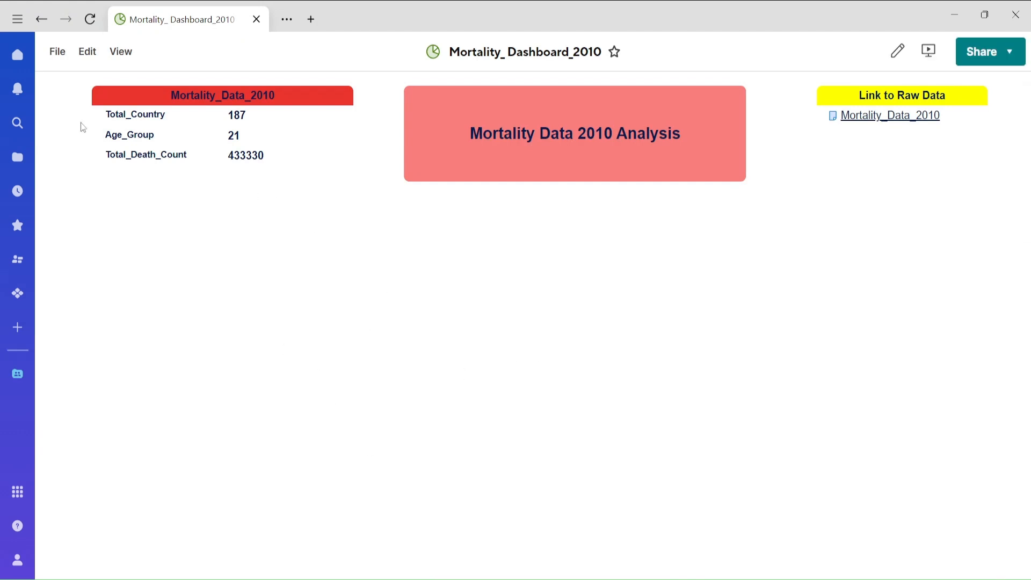
left_click(87, 52)
left_click(108, 86)
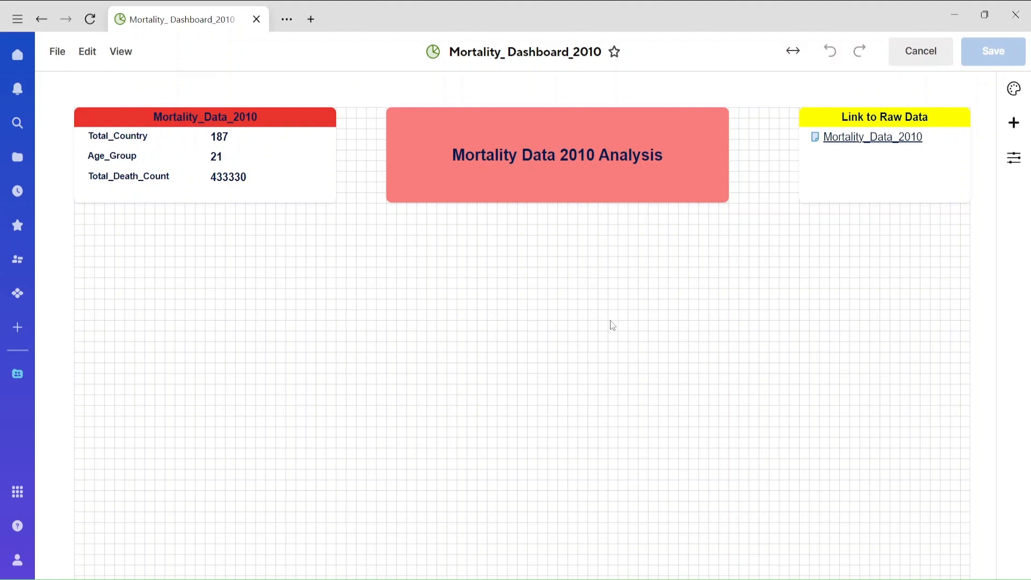
Step: Add a chart widget based on Mortality_2010_report and enlarge it to span the full width below the existing widgets
left_click(1014, 123)
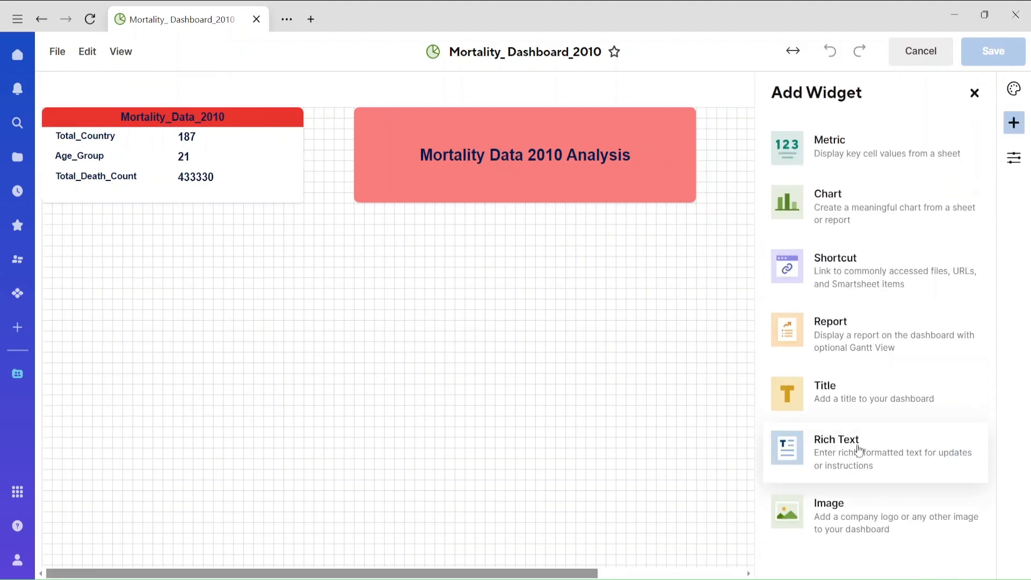
left_click(842, 214)
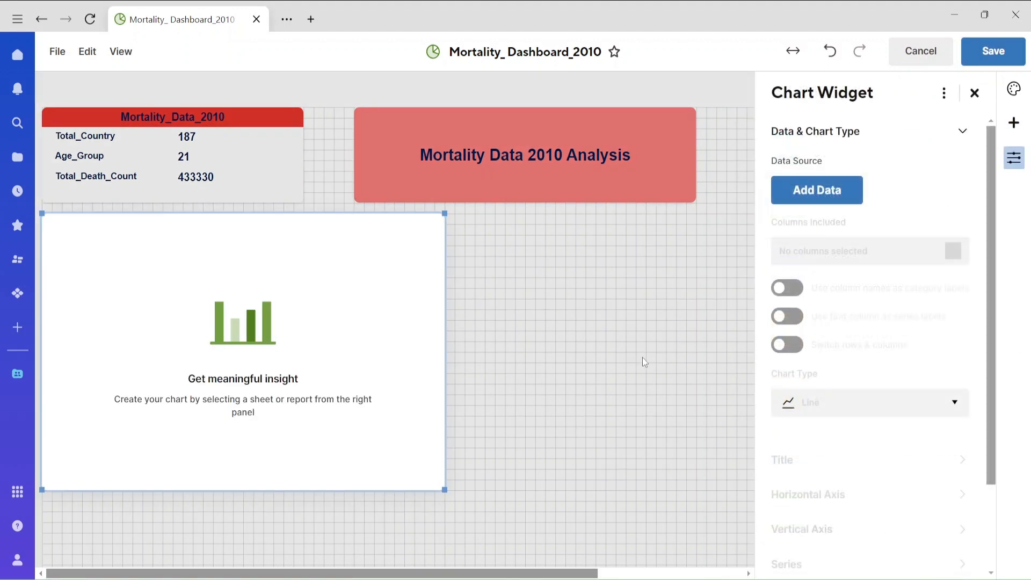
left_click(840, 190)
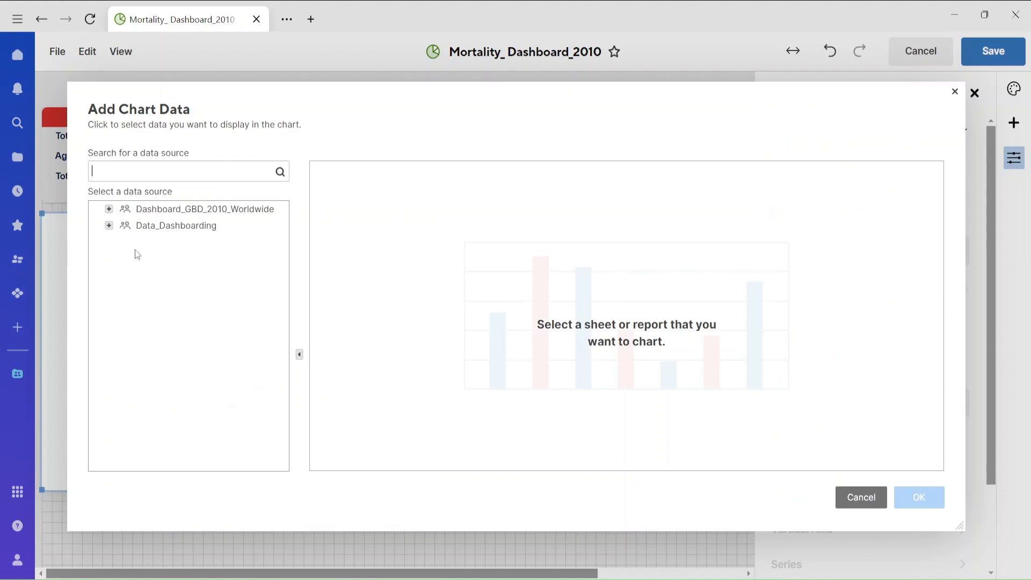
left_click(109, 225)
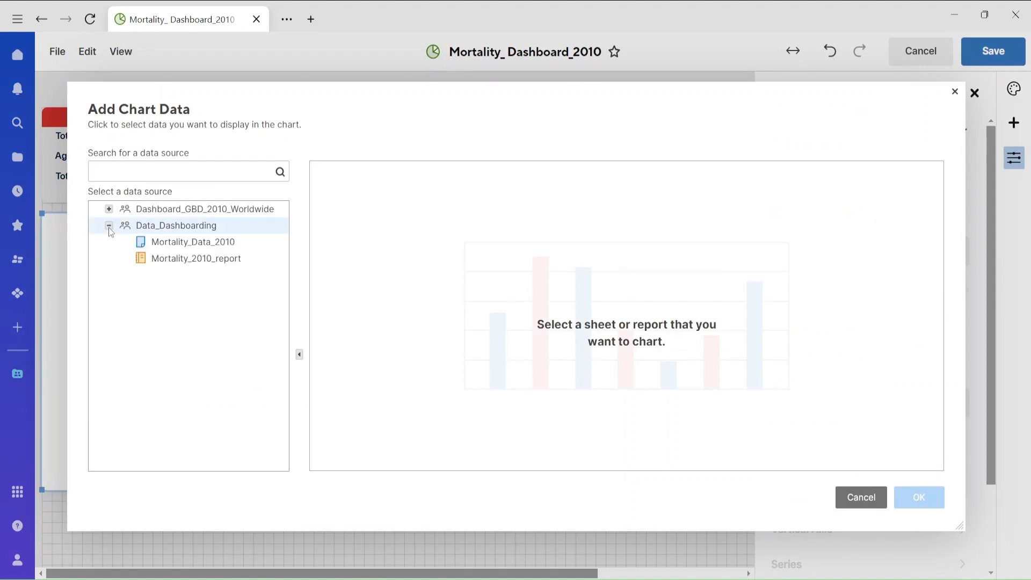
left_click(198, 262)
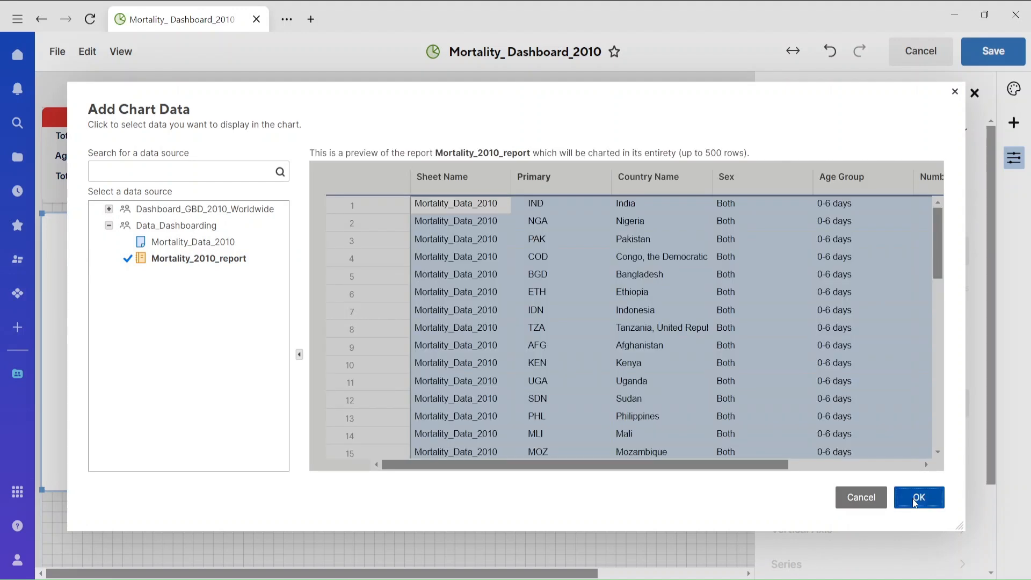
left_click(917, 498)
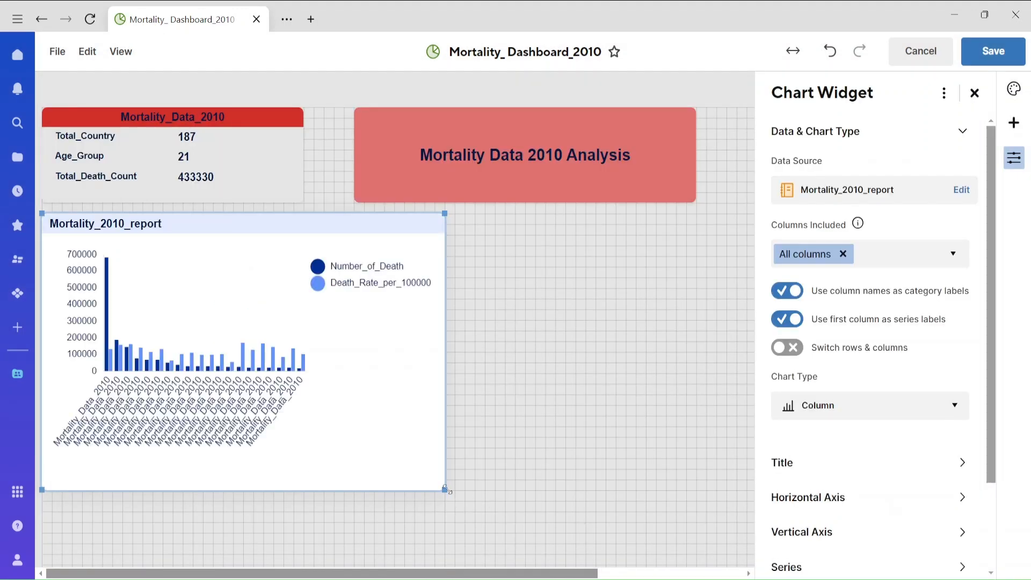
left_click_drag(447, 490, 736, 542)
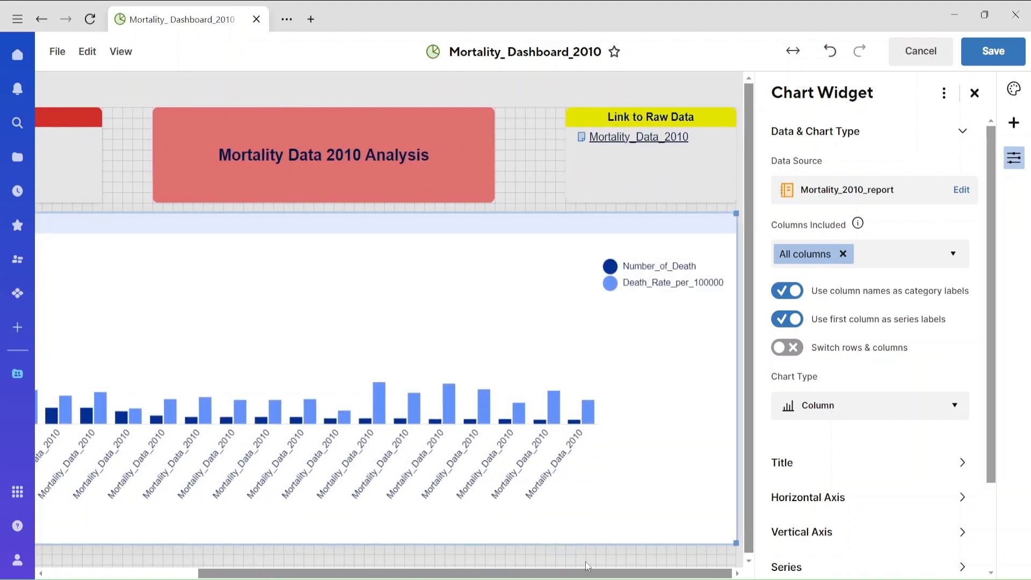
left_click_drag(587, 576, 435, 575)
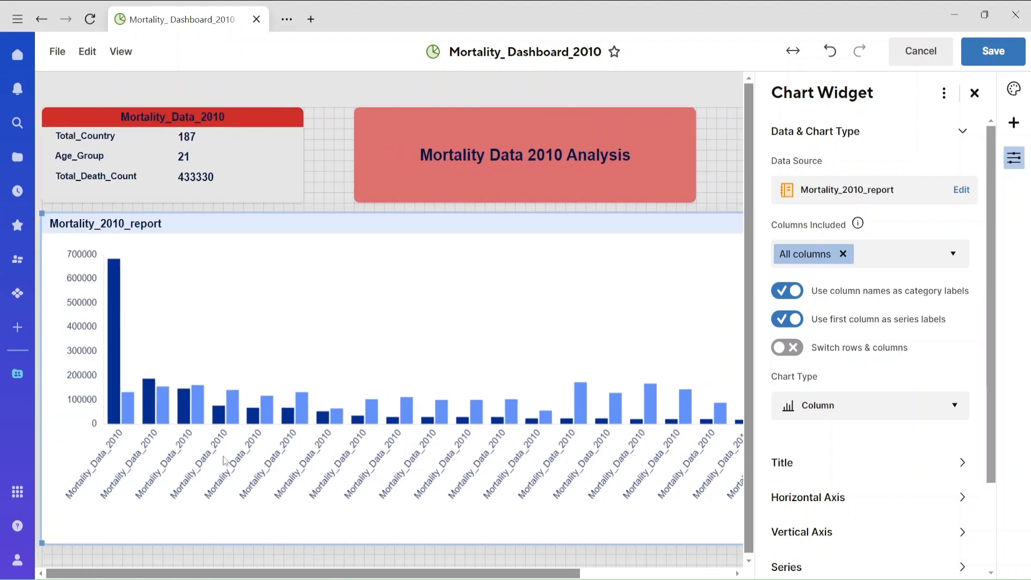
Step: Limit the chart's included columns to Country Name and Number_of_Death, and save the dashboard
left_click(952, 257)
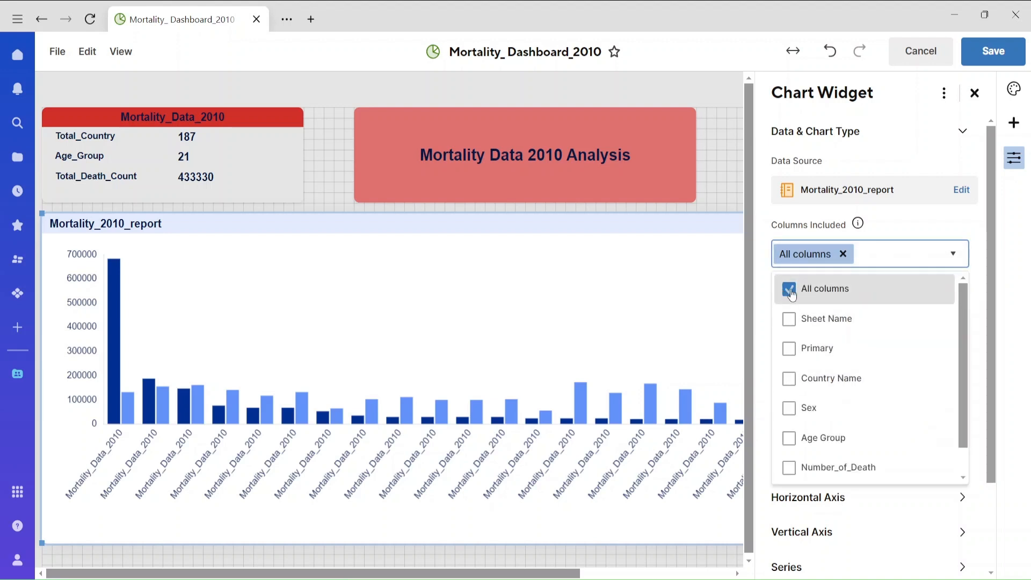
left_click(793, 386)
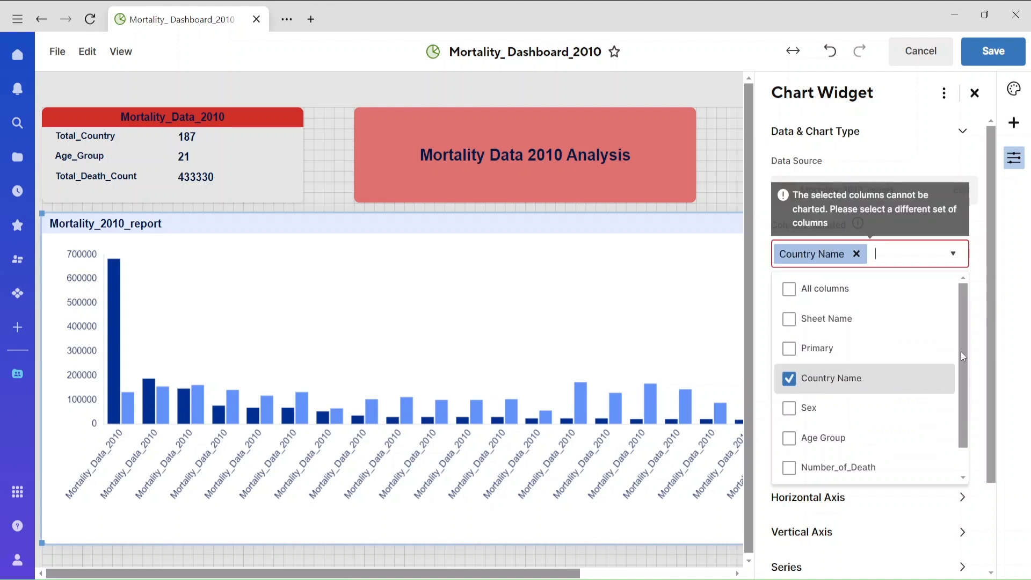
scroll(963, 357, "down", 1)
left_click(794, 444)
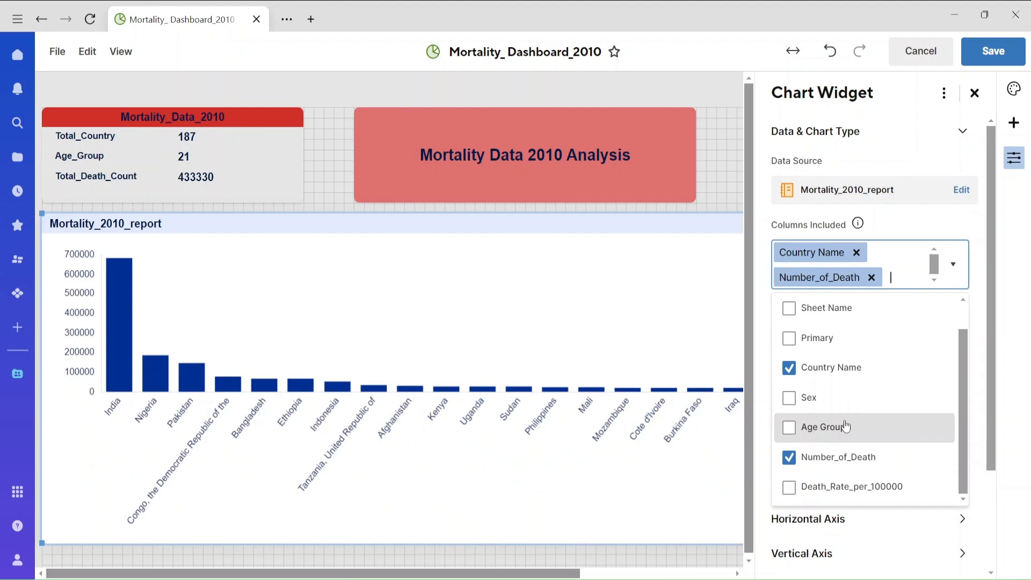
left_click(983, 62)
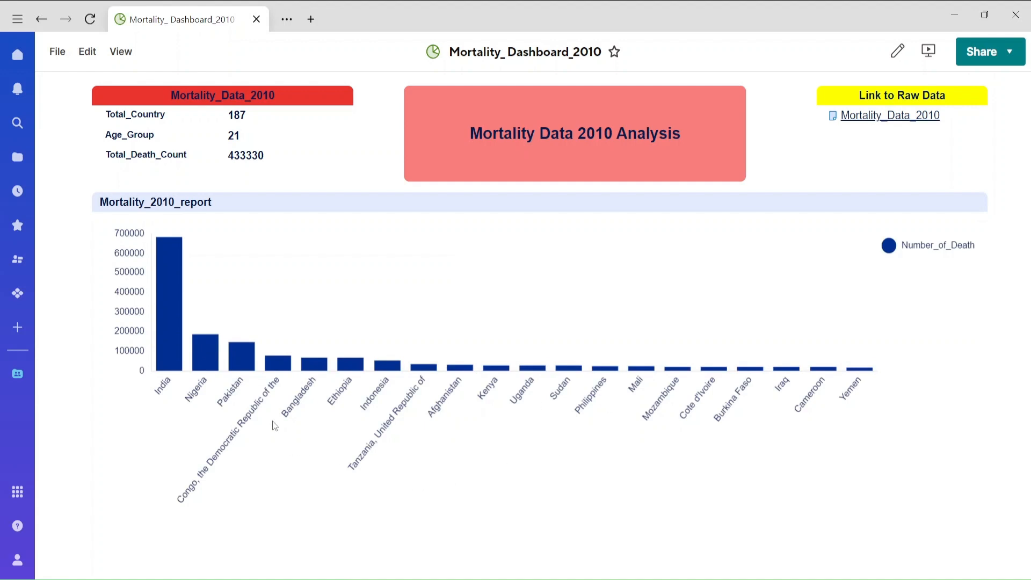
Step: Reopen the dashboard for editing and move the chart widget down to leave a gap below the header widgets
left_click(88, 53)
left_click(107, 87)
left_click_drag(265, 227, 271, 290)
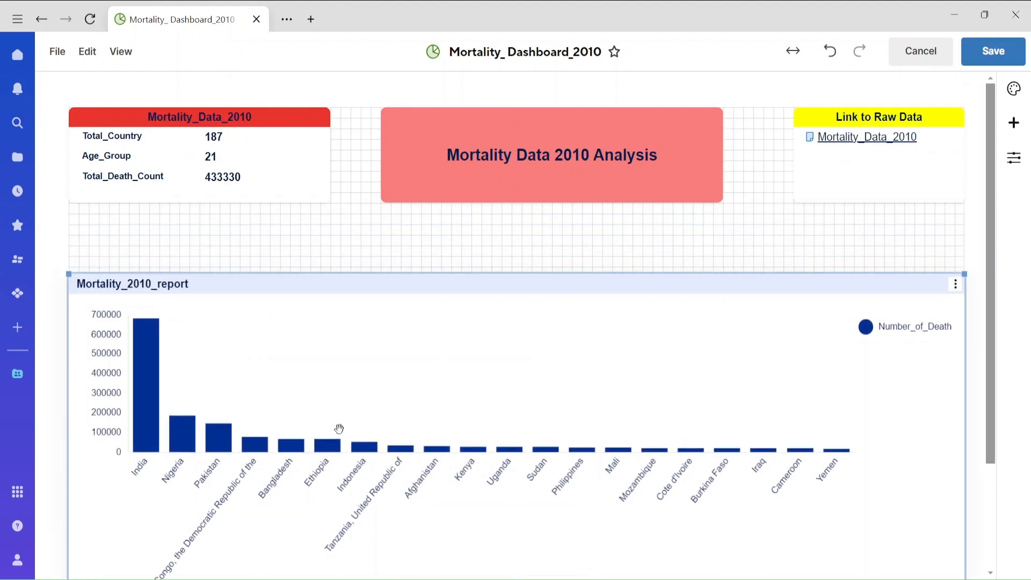
Step: Change the Mortality_2010_report chart's type to Bar
left_click(153, 408)
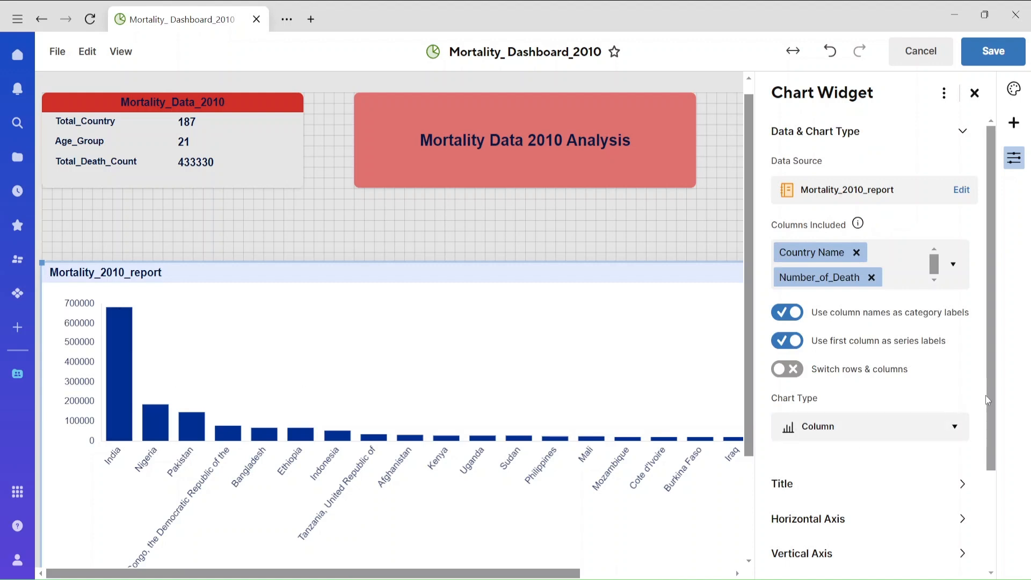
left_click_drag(990, 402, 991, 429)
left_click(859, 401)
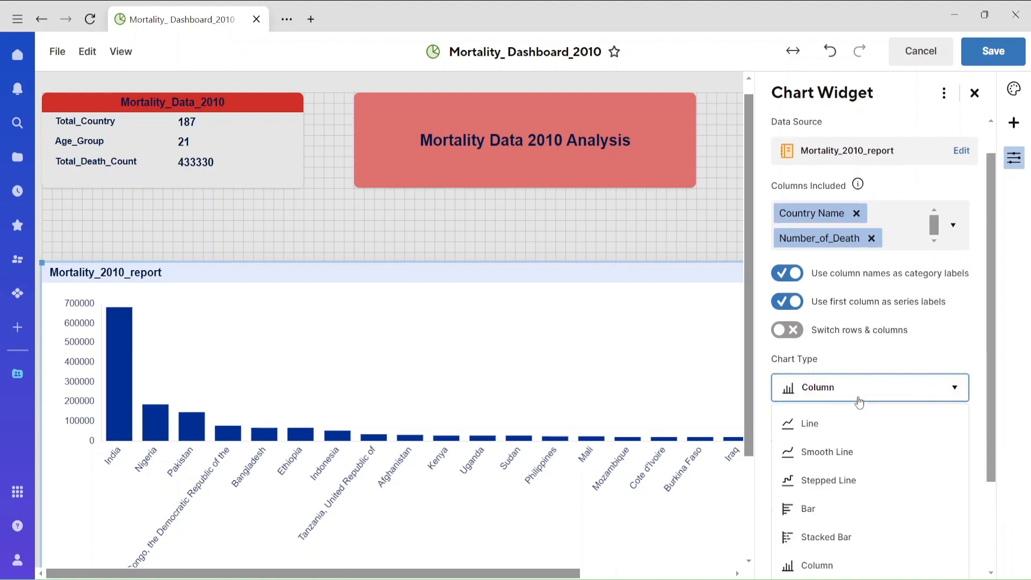
left_click(836, 516)
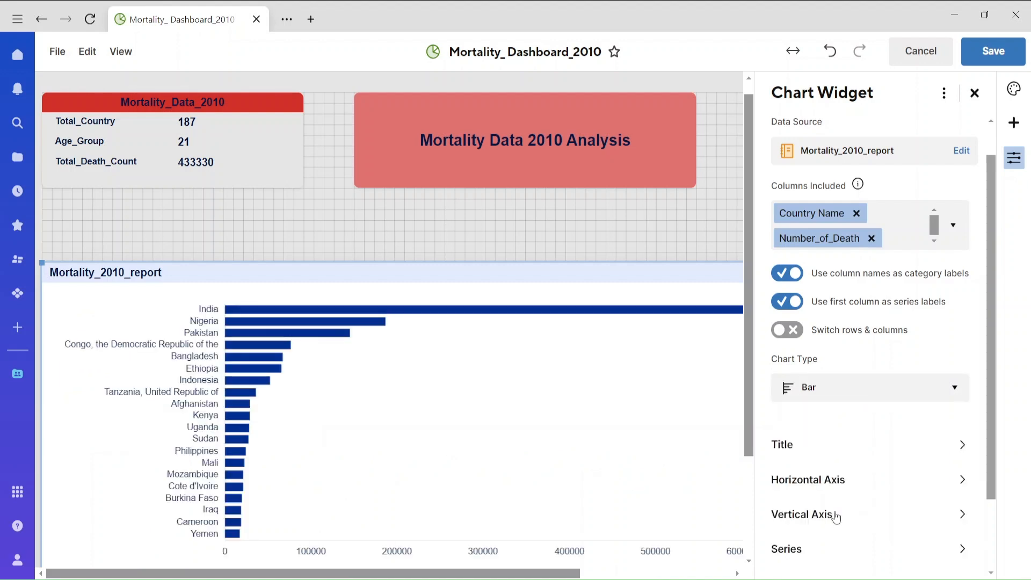
Step: Center the chart widget's title and give its title bar a red background
left_click_drag(992, 400, 1006, 475)
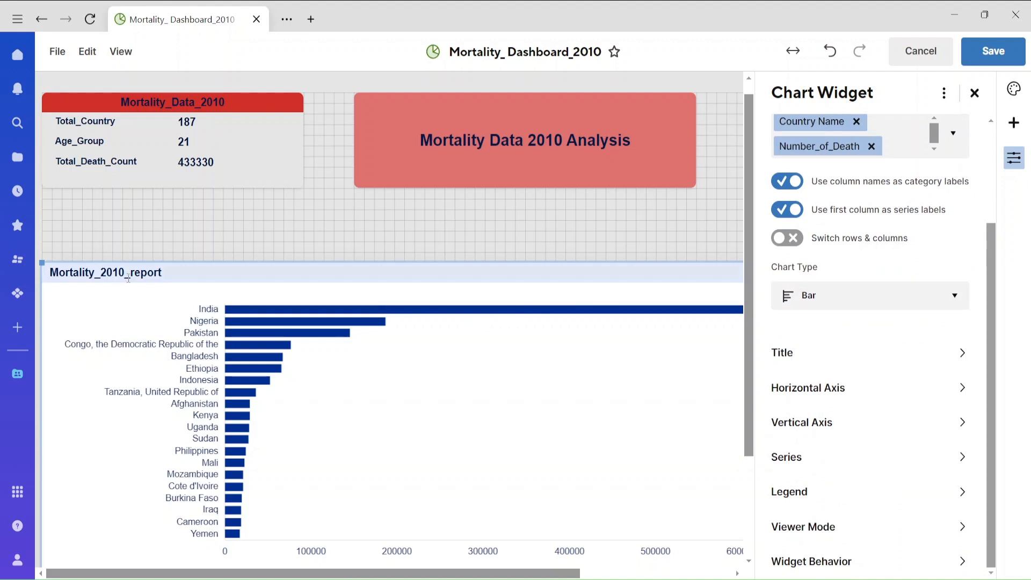
double_click(85, 274)
left_click(364, 242)
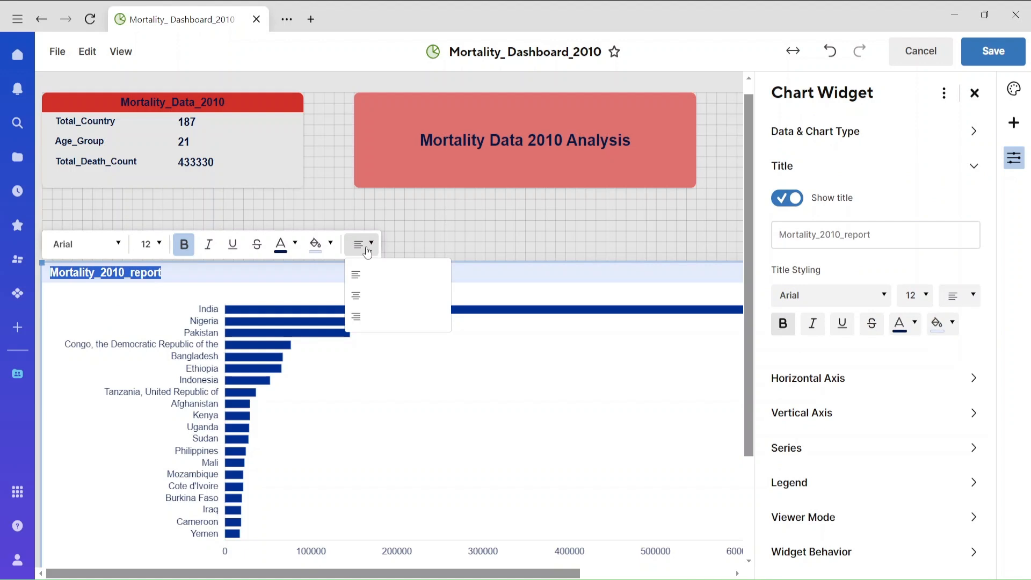
left_click(372, 293)
left_click(333, 251)
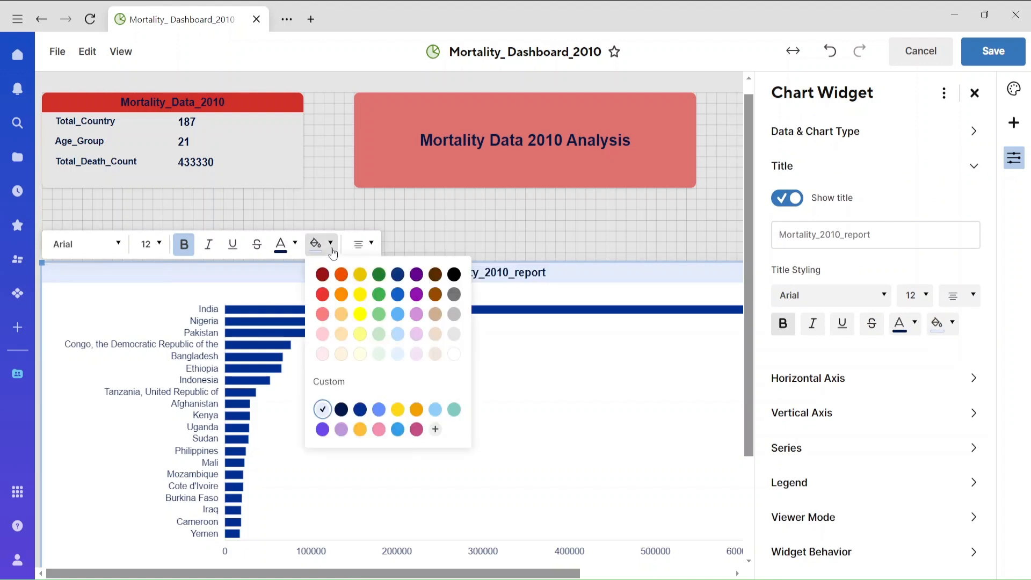
left_click(321, 292)
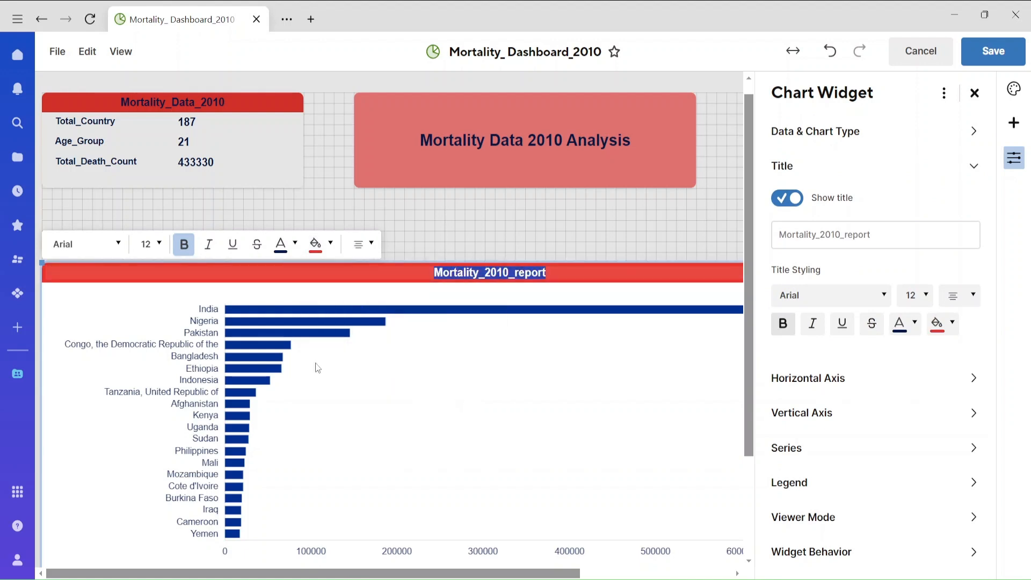
left_click(468, 390)
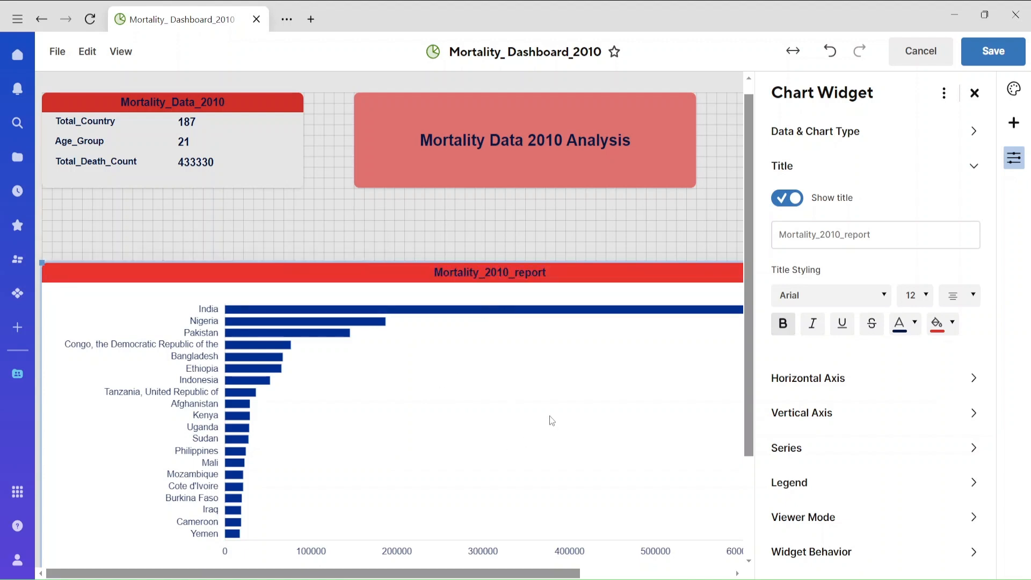
Step: Show tick mark lines on the bar chart's horizontal axis, keeping Scale to data values enabled
left_click(824, 386)
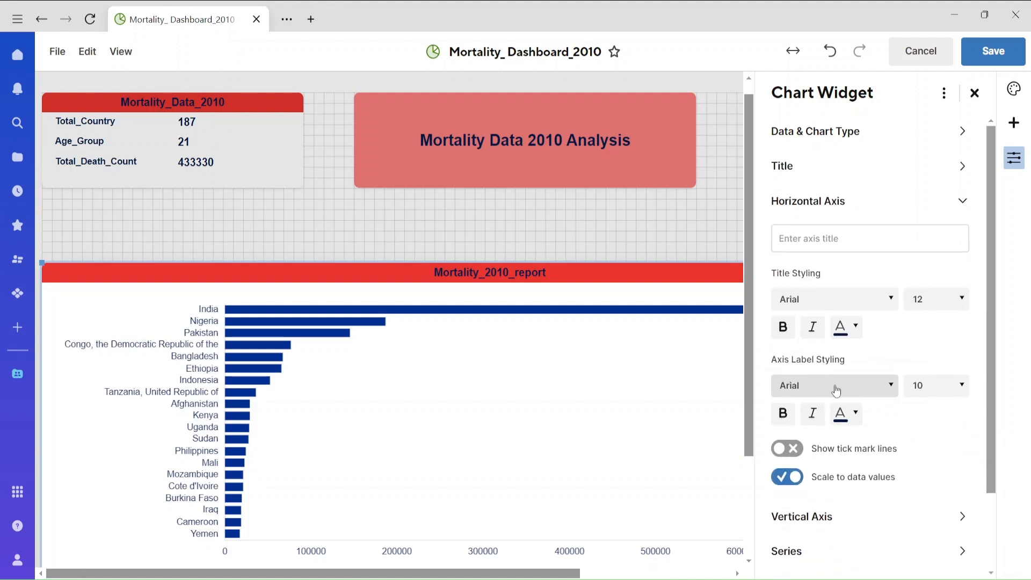
left_click(788, 455)
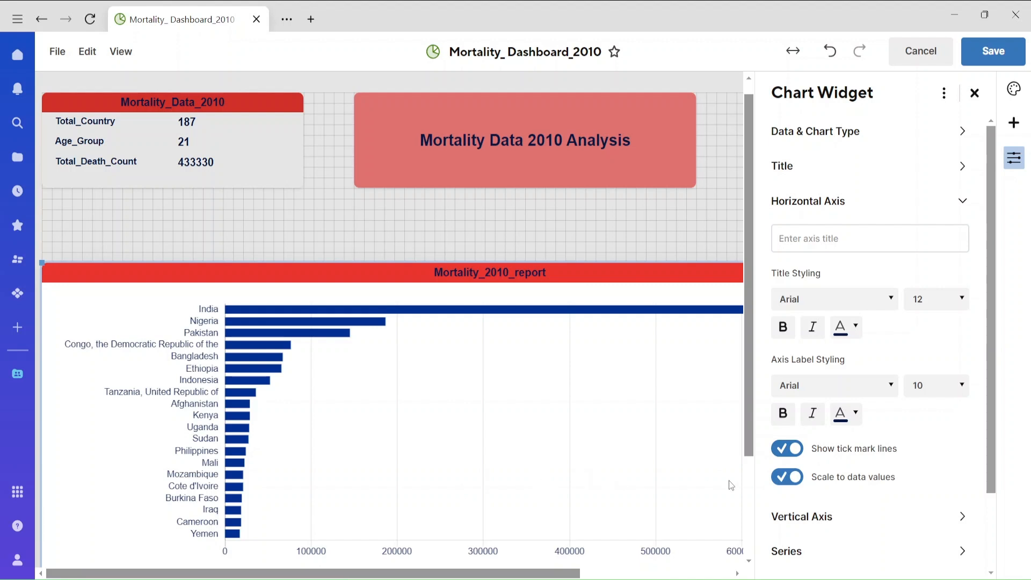
left_click(787, 479)
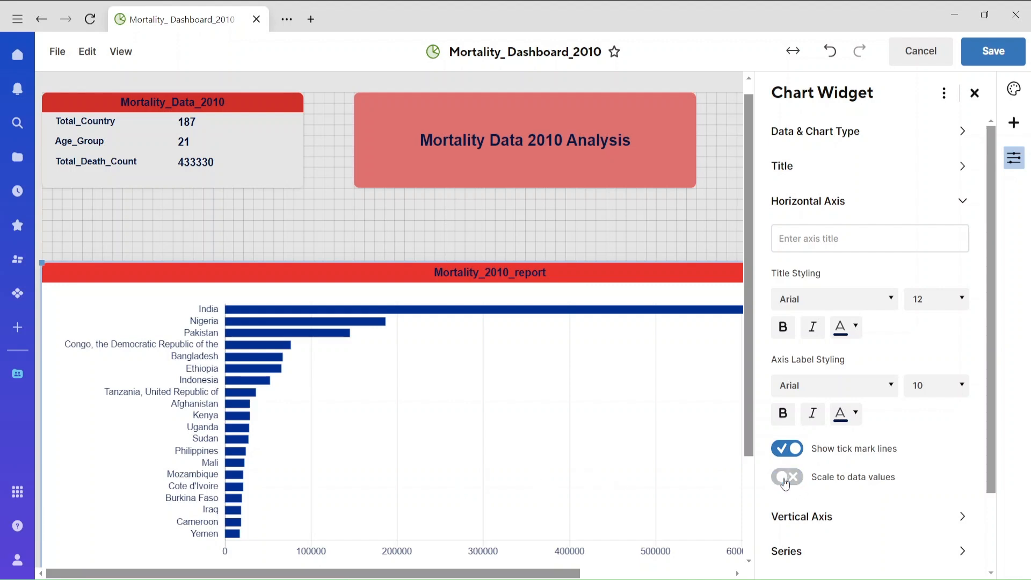
left_click(792, 481)
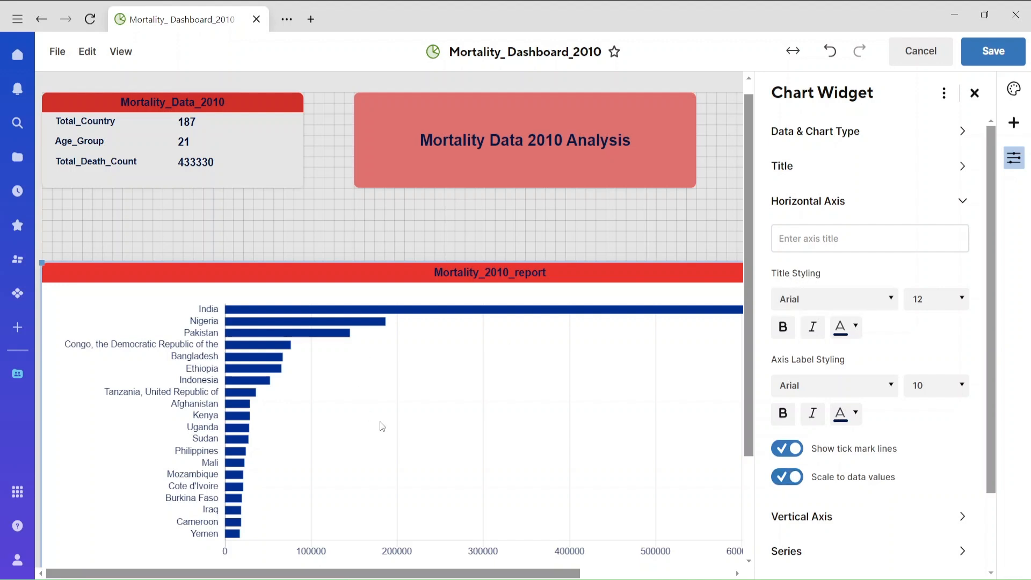
Step: Title the bar chart's horizontal axis "Counts"
left_click(831, 244)
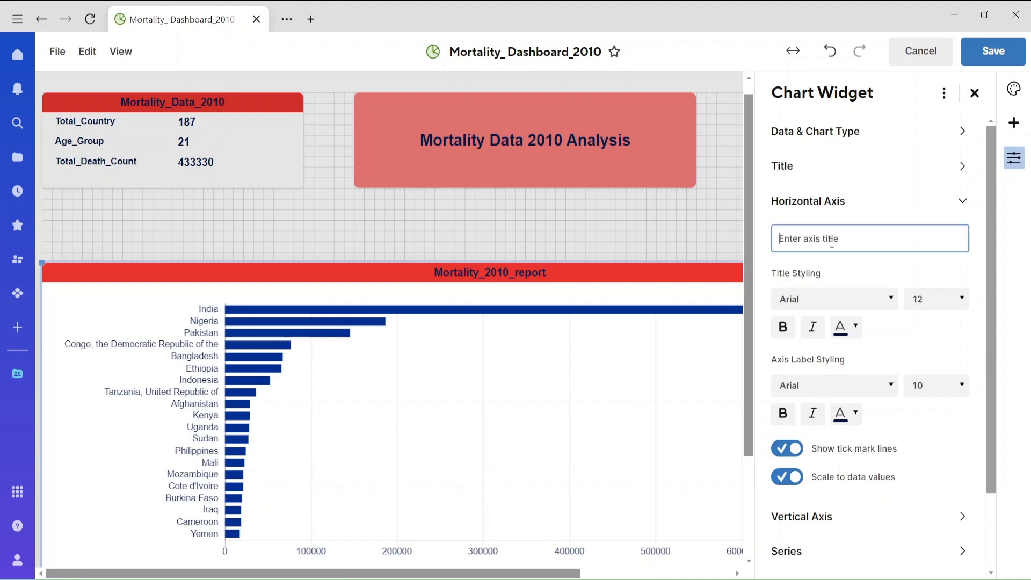
type("Coun")
key("BackSpace")
key("BackSpace")
key("BackSpace")
type("Co")
left_click(657, 396)
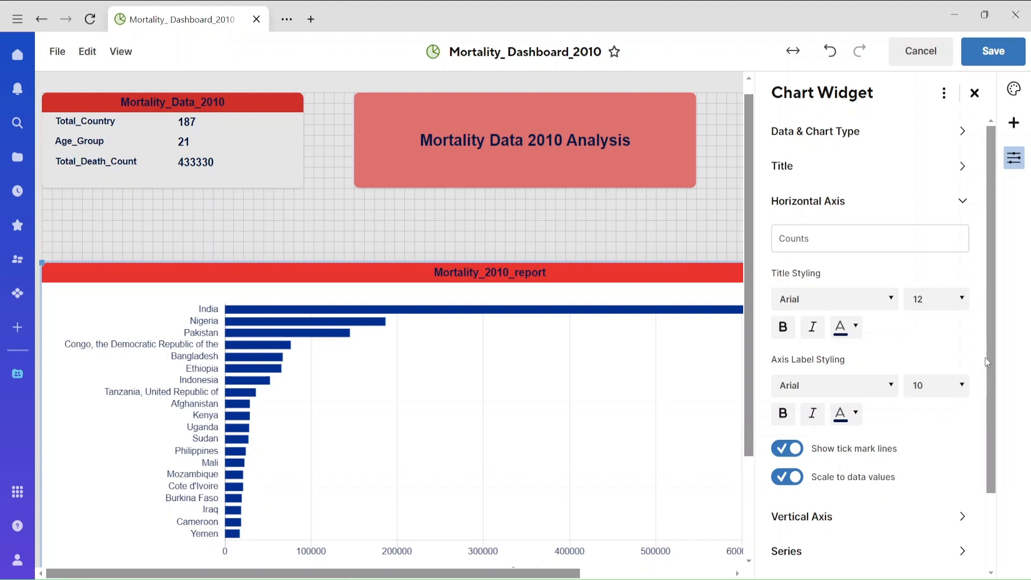
Step: Show tick mark lines on the bar chart's vertical axis and always show value labels for all series
scroll(984, 356, "down", 2)
left_click(845, 433)
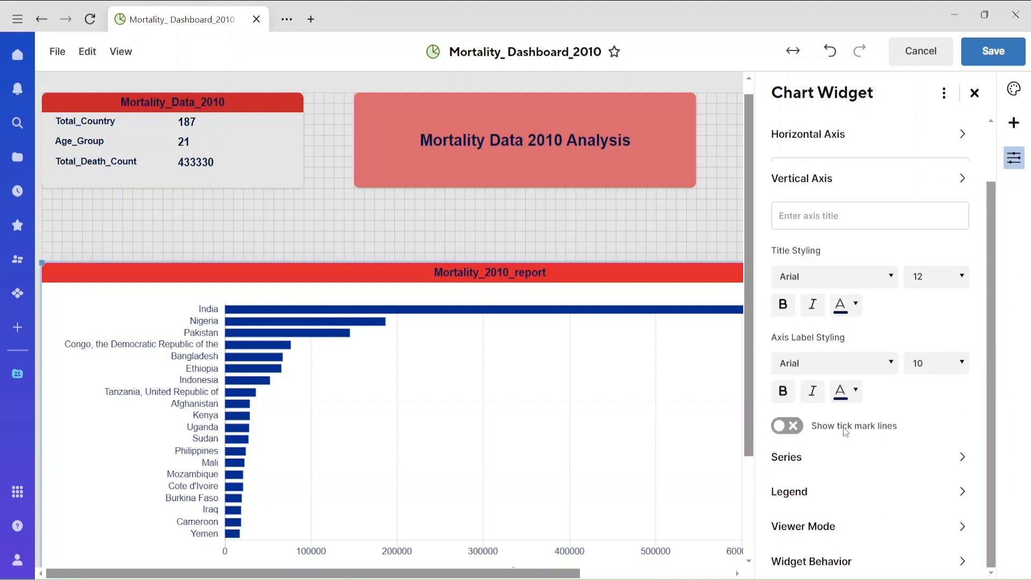
left_click(787, 418)
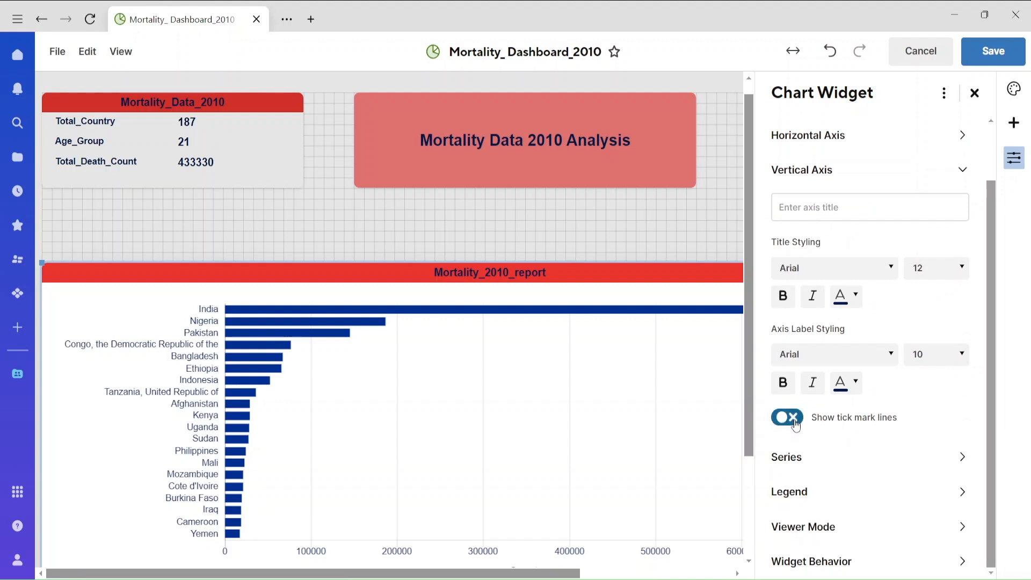
left_click(800, 465)
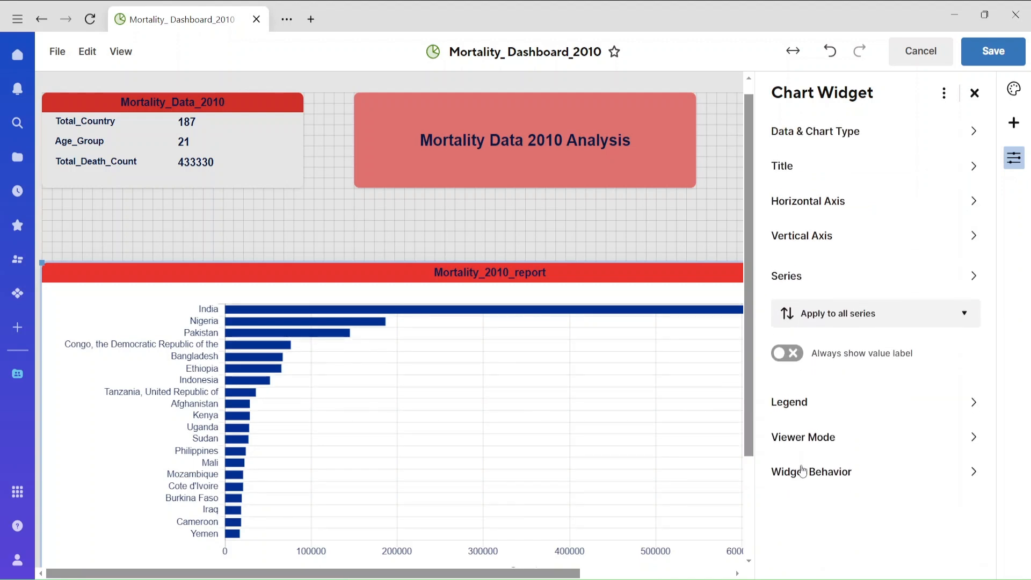
left_click(793, 353)
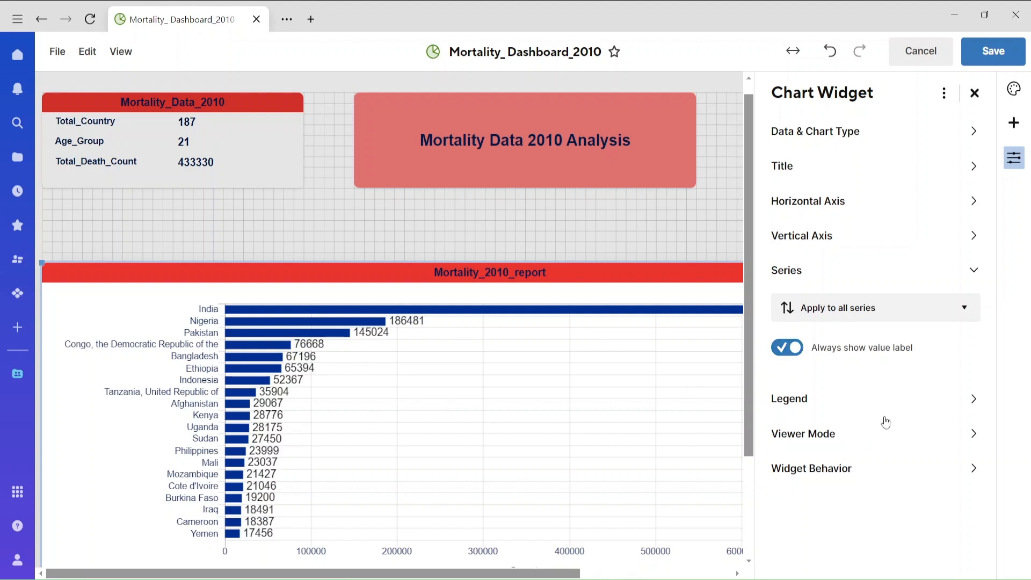
Step: Set the bar chart's legend position to Bottom and save the dashboard
left_click(877, 402)
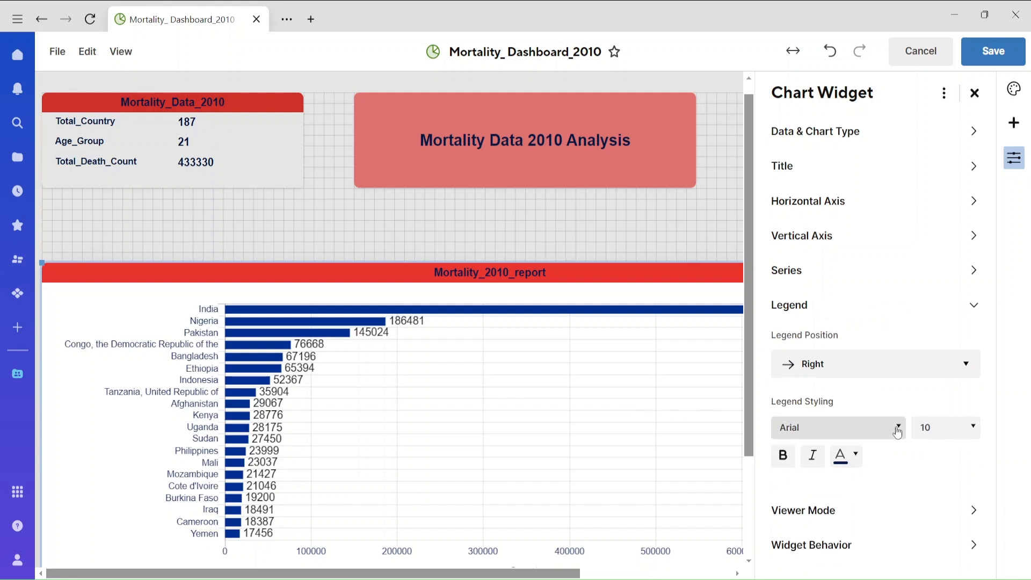
left_click(859, 371)
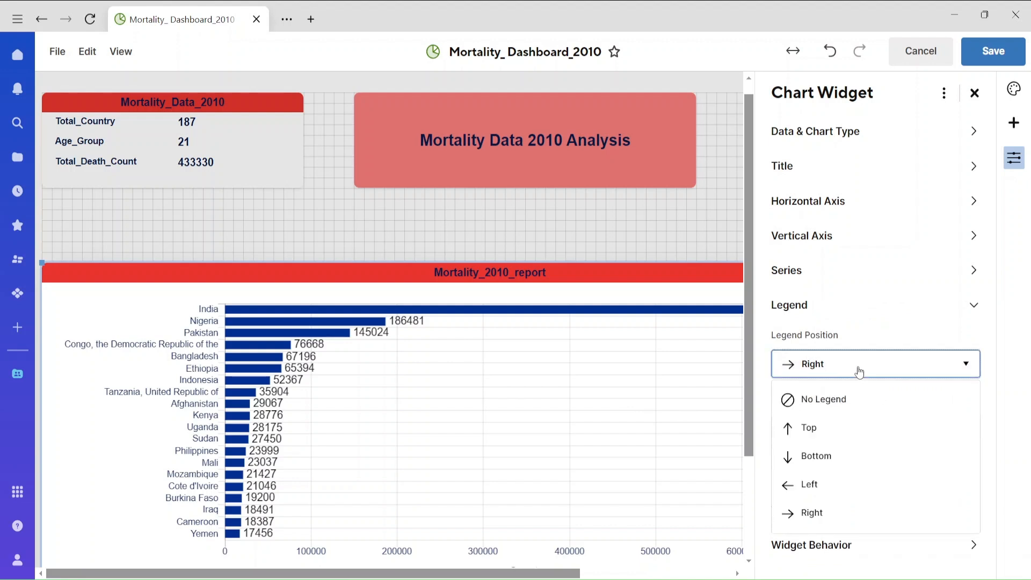
left_click(856, 410)
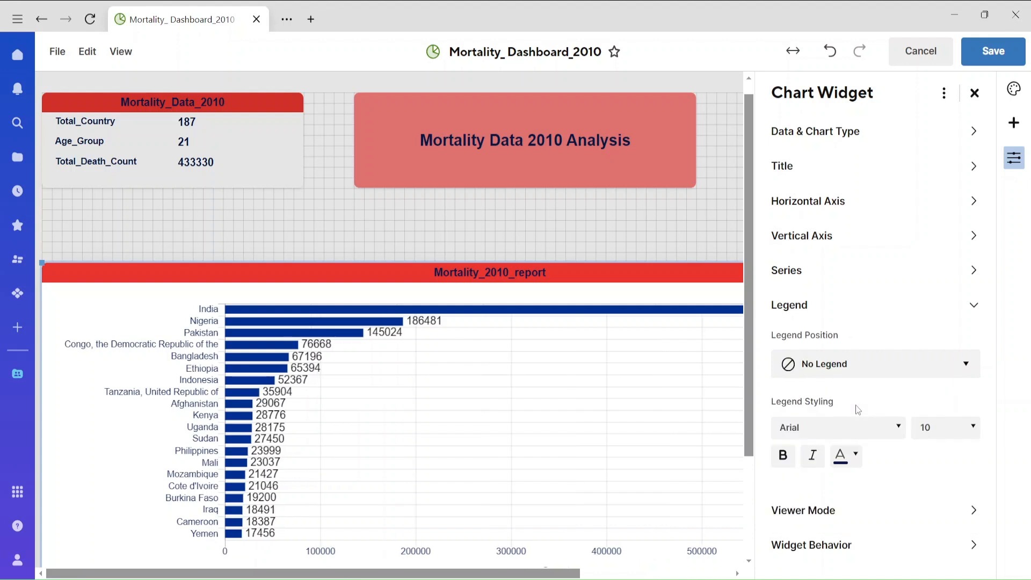
left_click(852, 366)
left_click(831, 461)
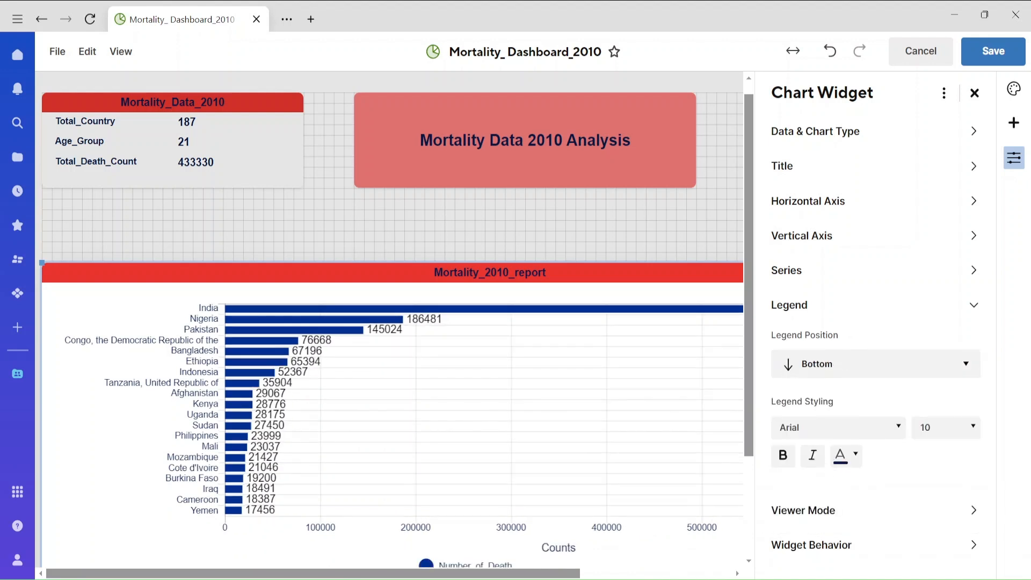
left_click(998, 51)
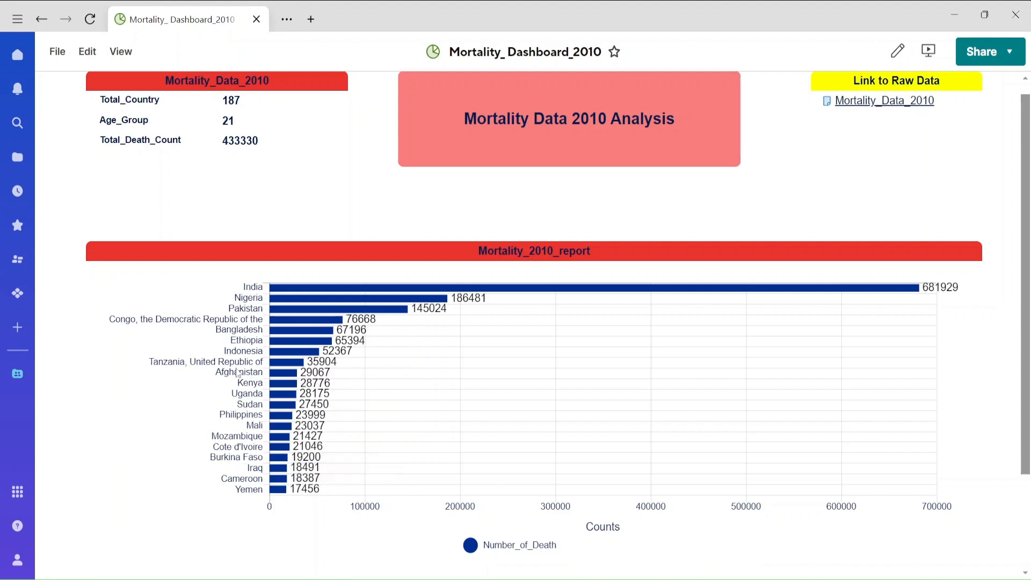
Step: Reopen the dashboard for editing and add a second chart widget with Mortality_2010_report as its data source
scroll(1014, 237, "down", 2)
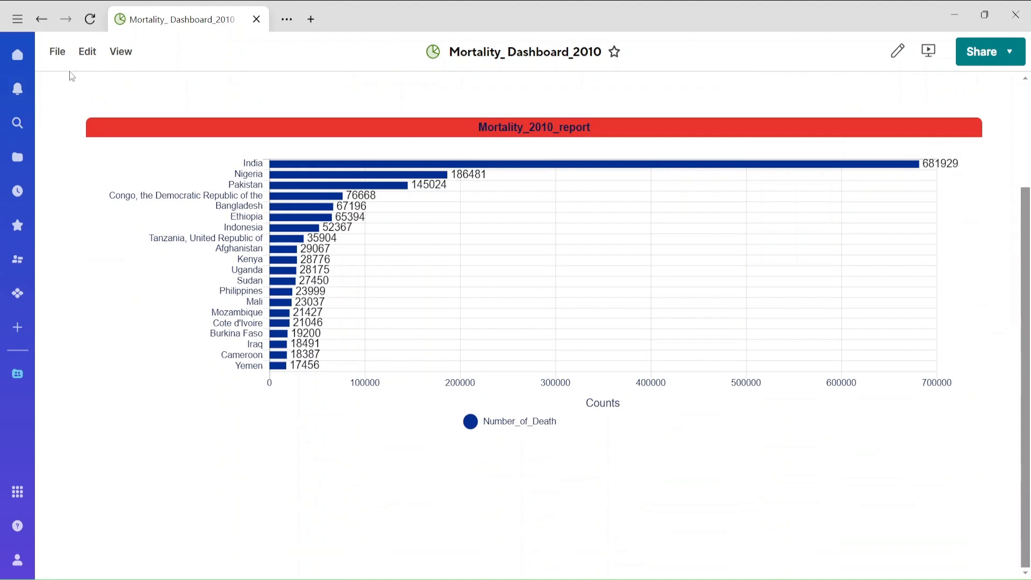
left_click(87, 51)
left_click(113, 85)
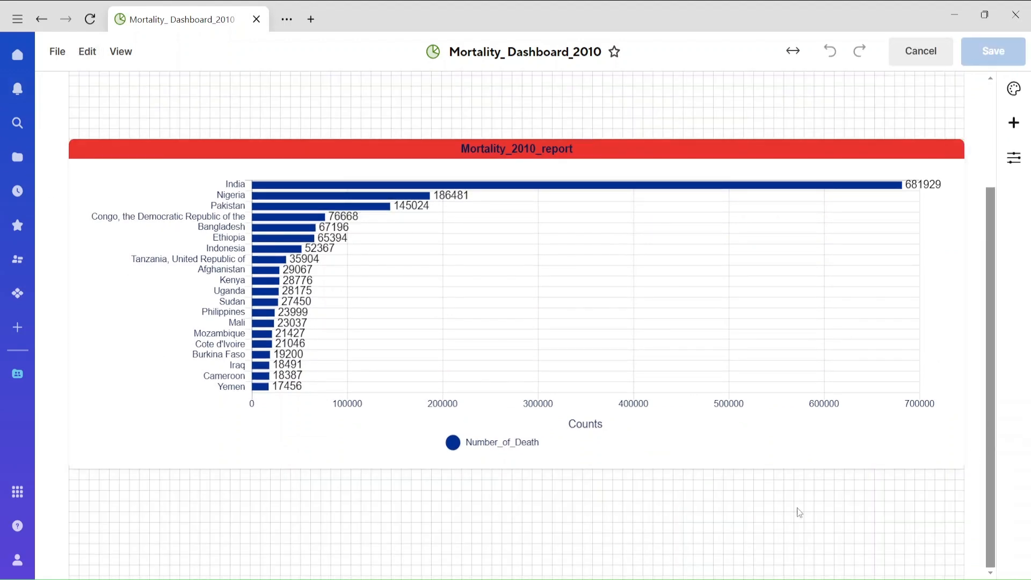
left_click(1013, 123)
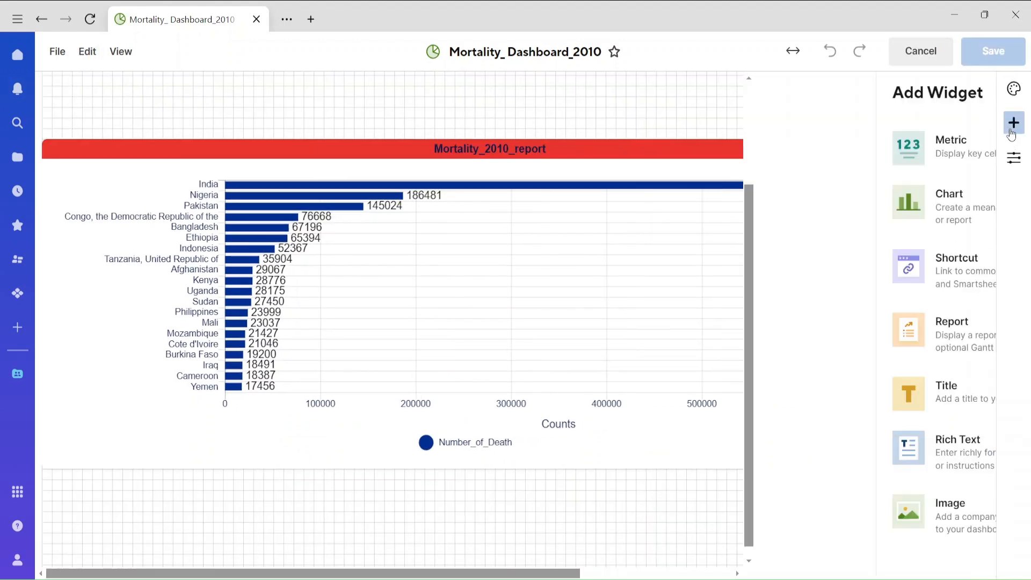
left_click(872, 217)
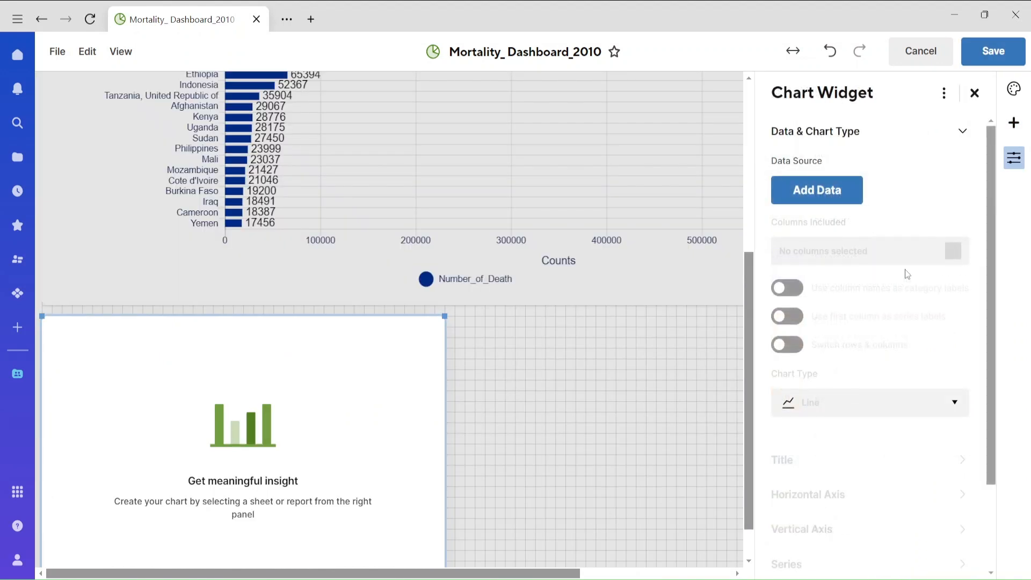
left_click(818, 192)
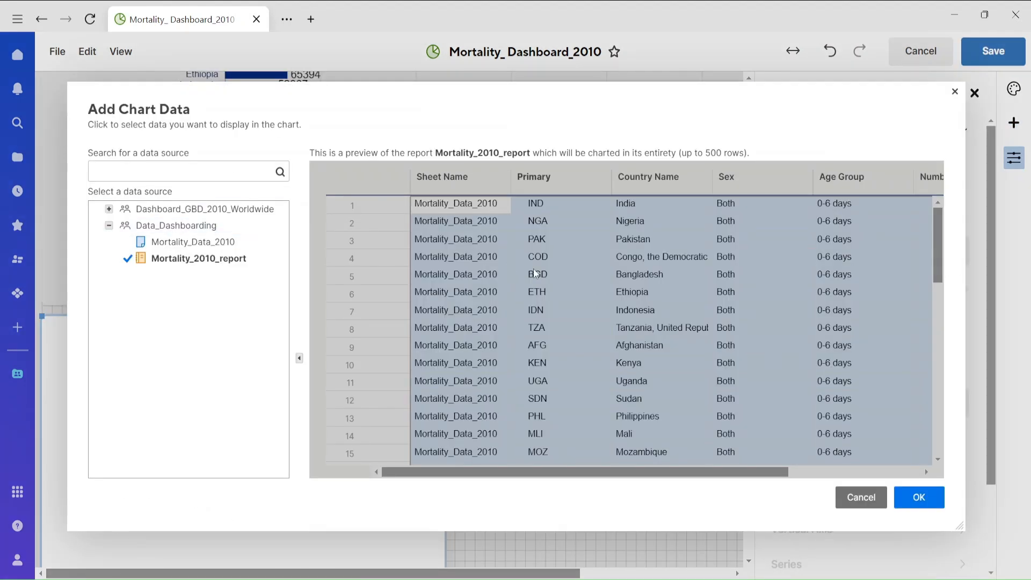
left_click(914, 506)
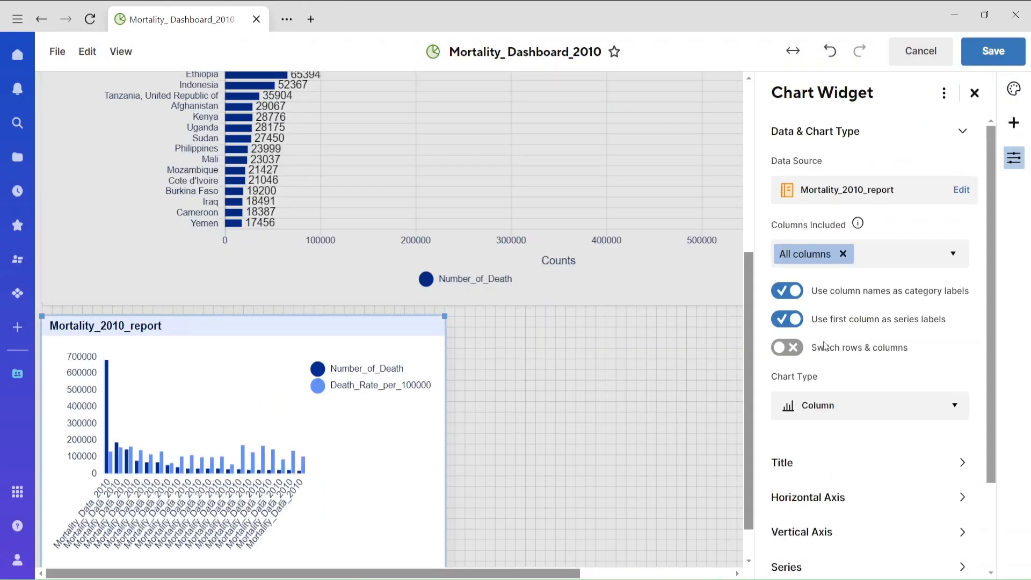
Step: Limit the new chart's included columns to Country Name, Number_of_Death and Death_Rate_per_100000, and save the dashboard
left_click(913, 259)
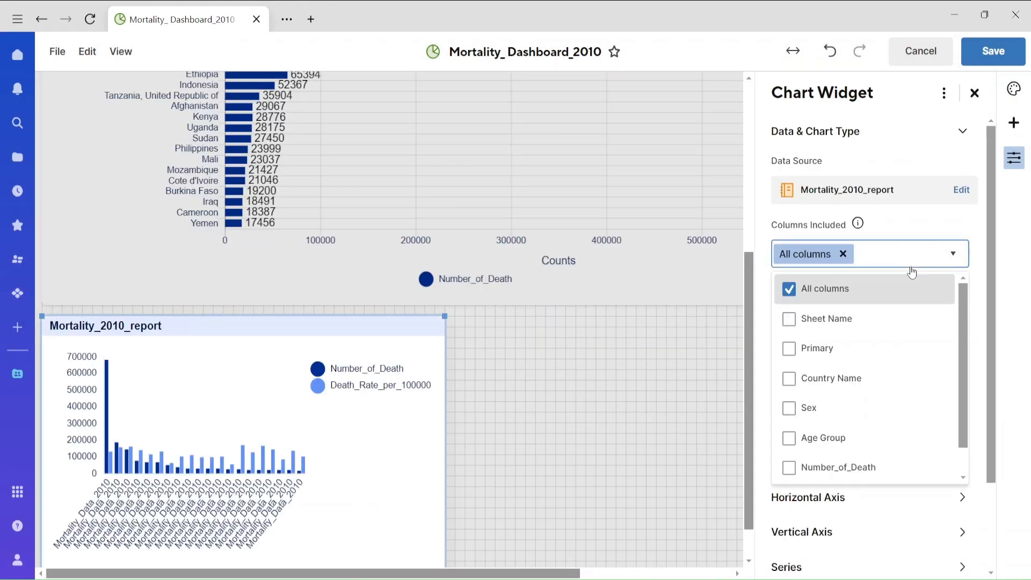
left_click(790, 378)
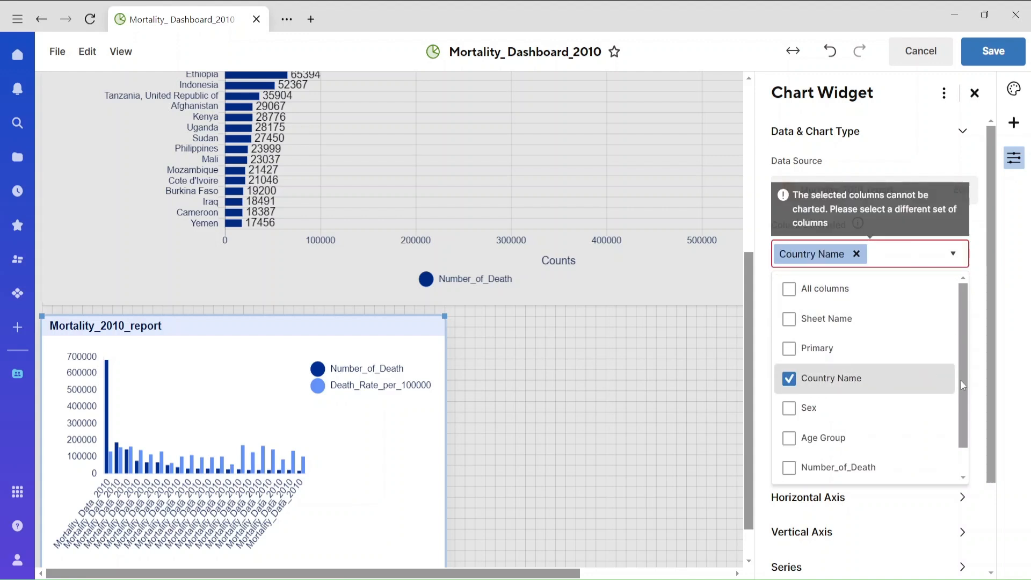
scroll(961, 394, "down", 1)
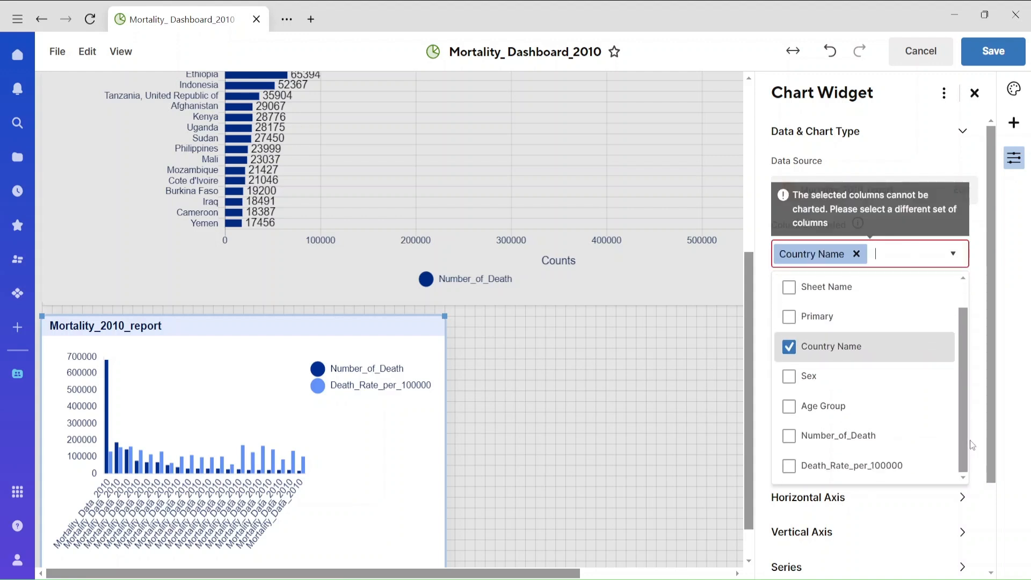
left_click(808, 435)
left_click(789, 489)
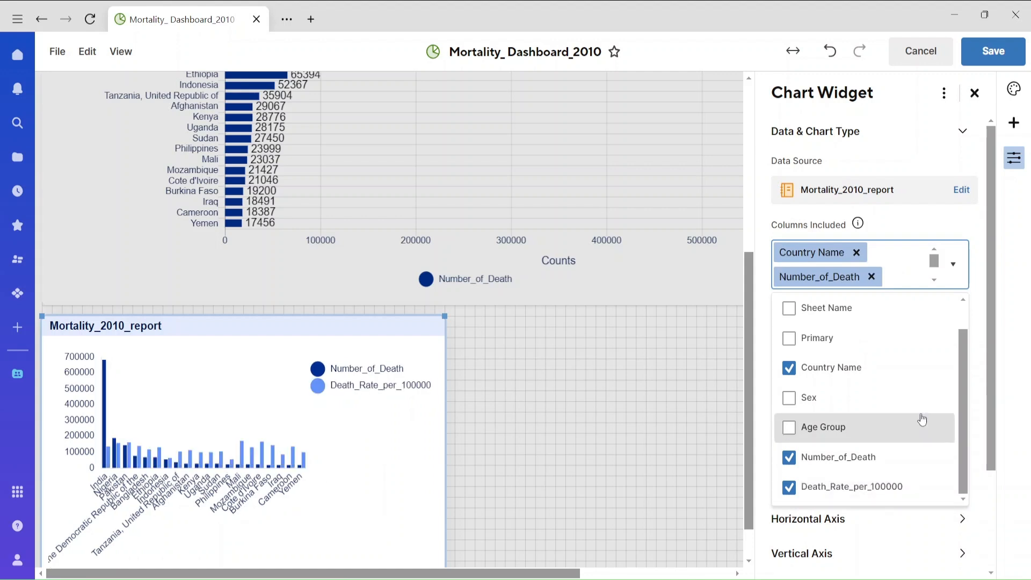
left_click(986, 64)
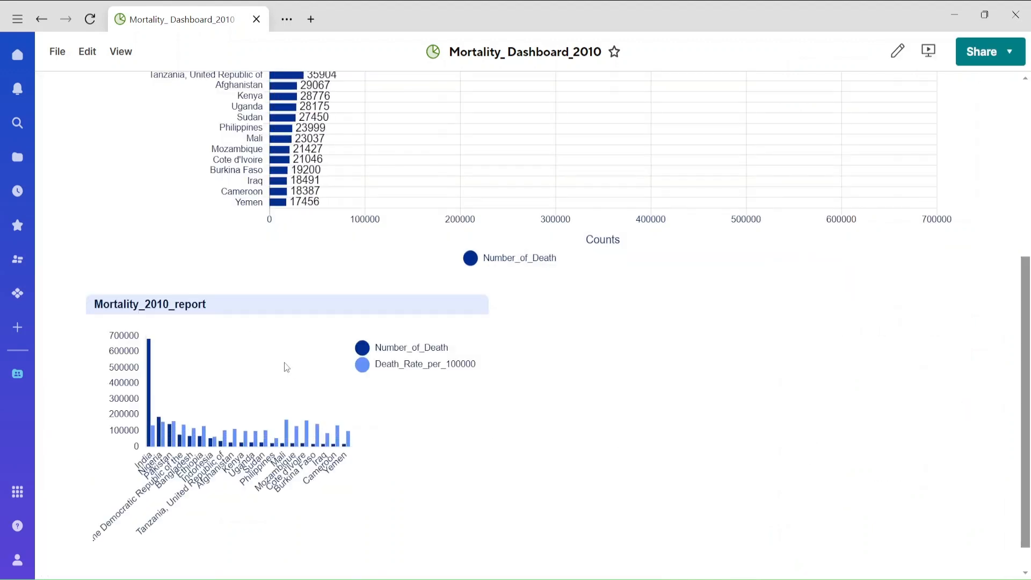
Step: Reopen the dashboard for editing, widen the new chart widget below the bar chart, and change its type to Stacked Column
left_click(87, 51)
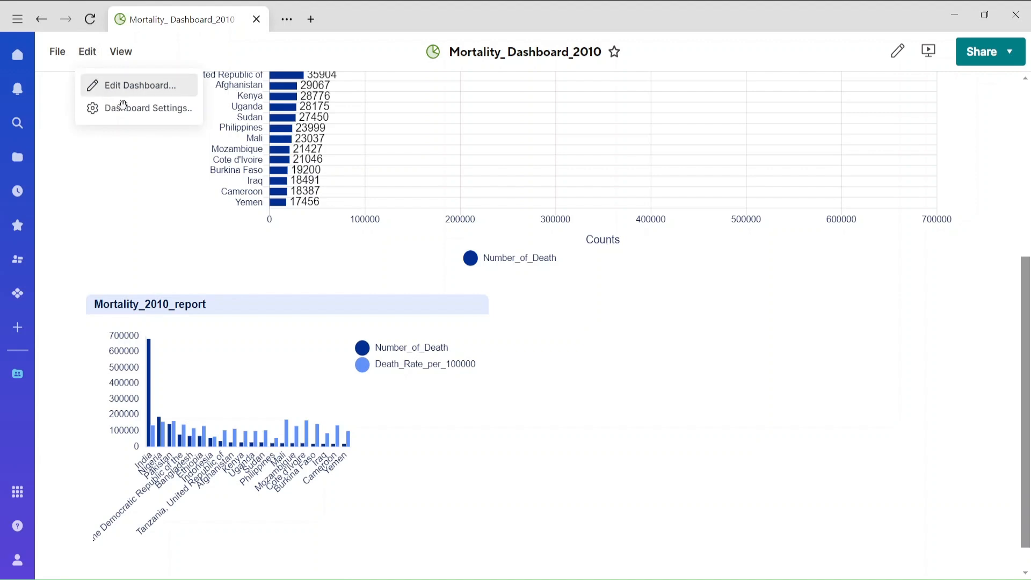
left_click(121, 84)
left_click(263, 337)
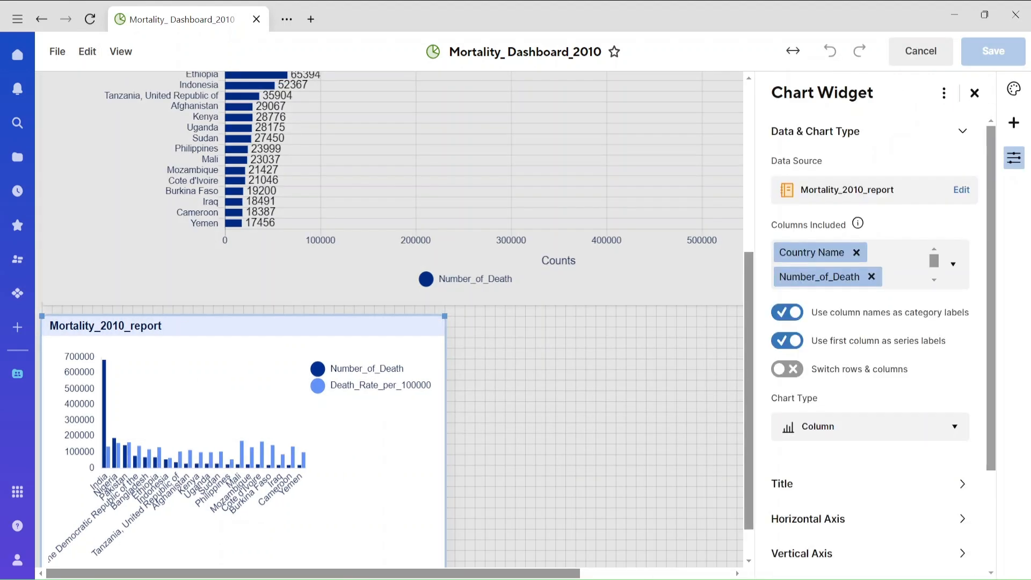
left_click_drag(444, 317, 682, 312)
left_click_drag(755, 313, 764, 324)
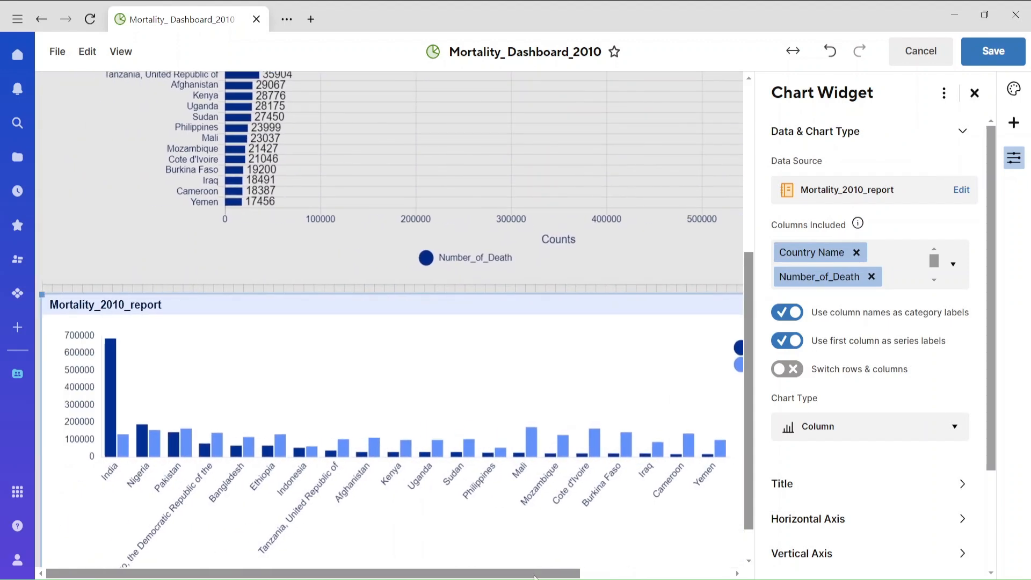
left_click(849, 433)
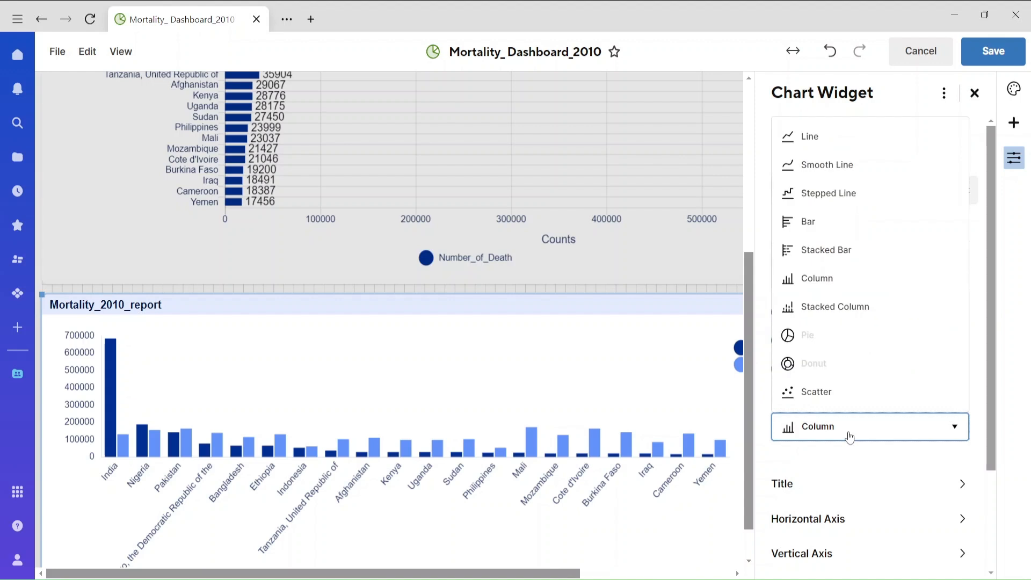
left_click(816, 319)
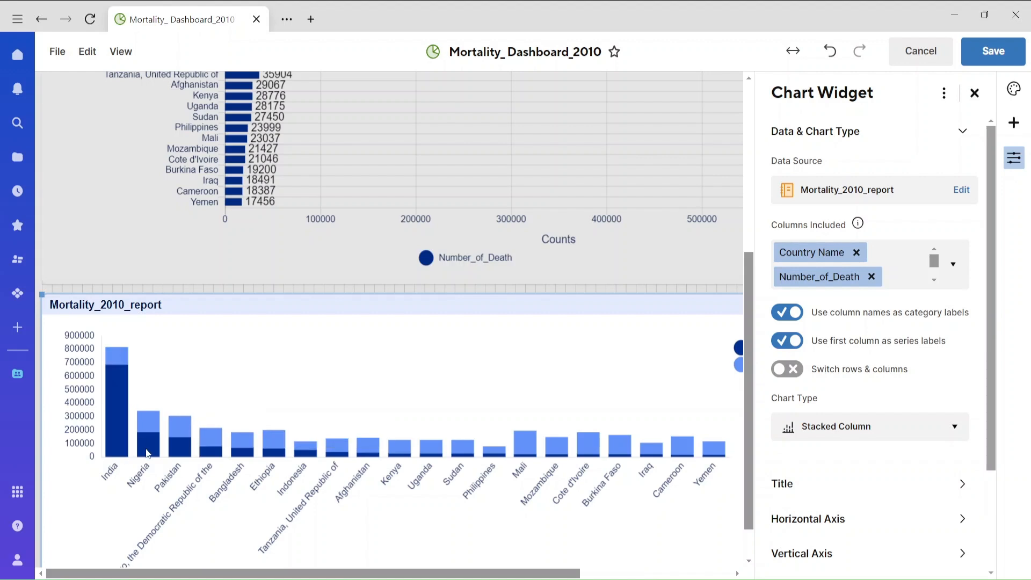
Step: Always show value labels for the stacked column chart's Number_of_Death series and change the series color to light orange
left_click(117, 386)
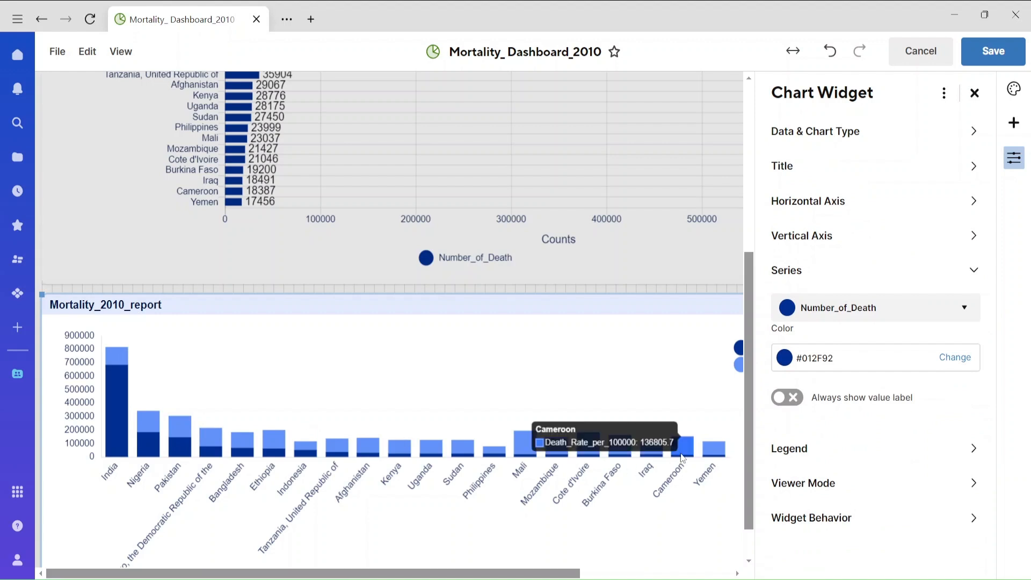
left_click(793, 403)
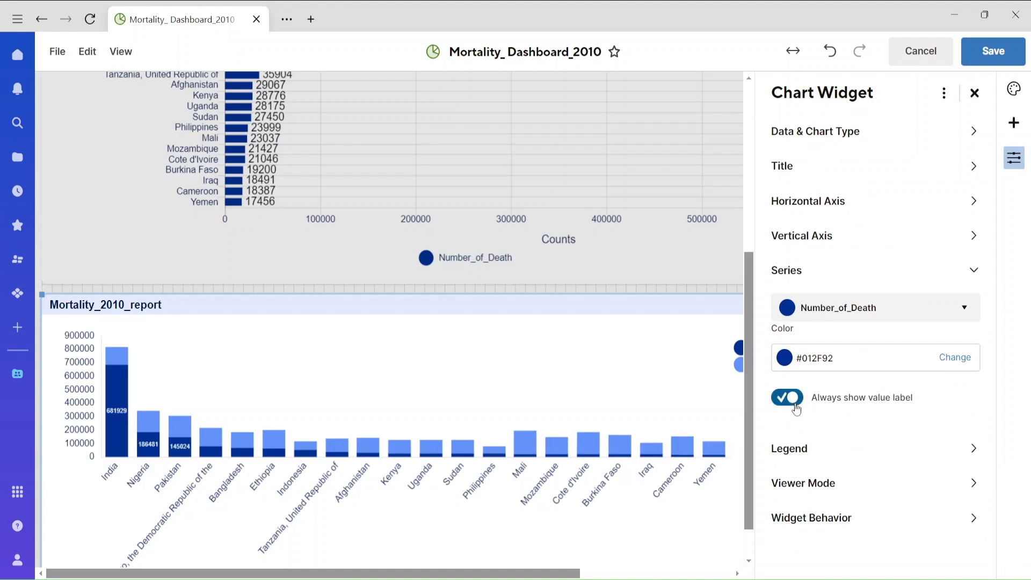
left_click(962, 361)
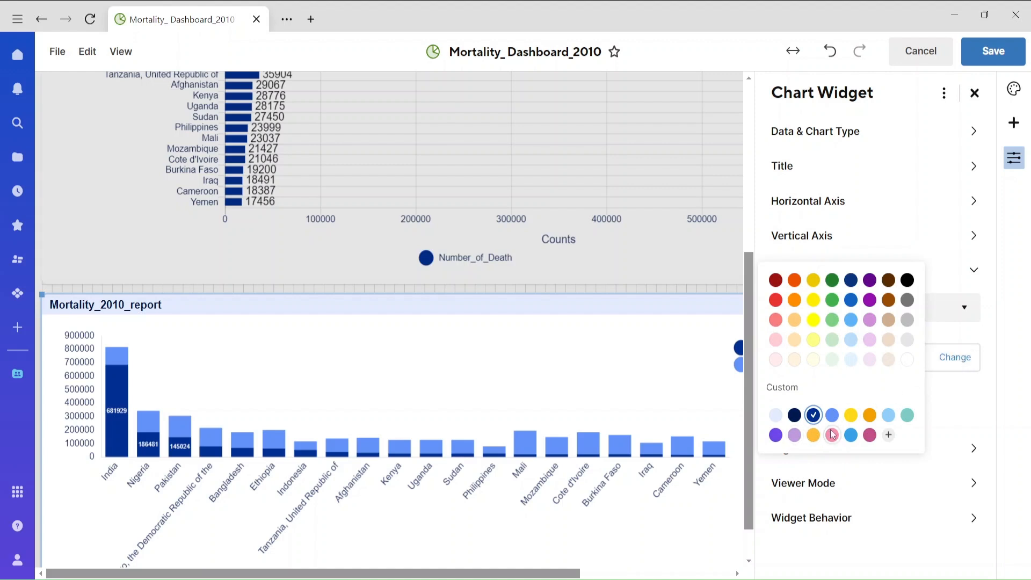
left_click(813, 435)
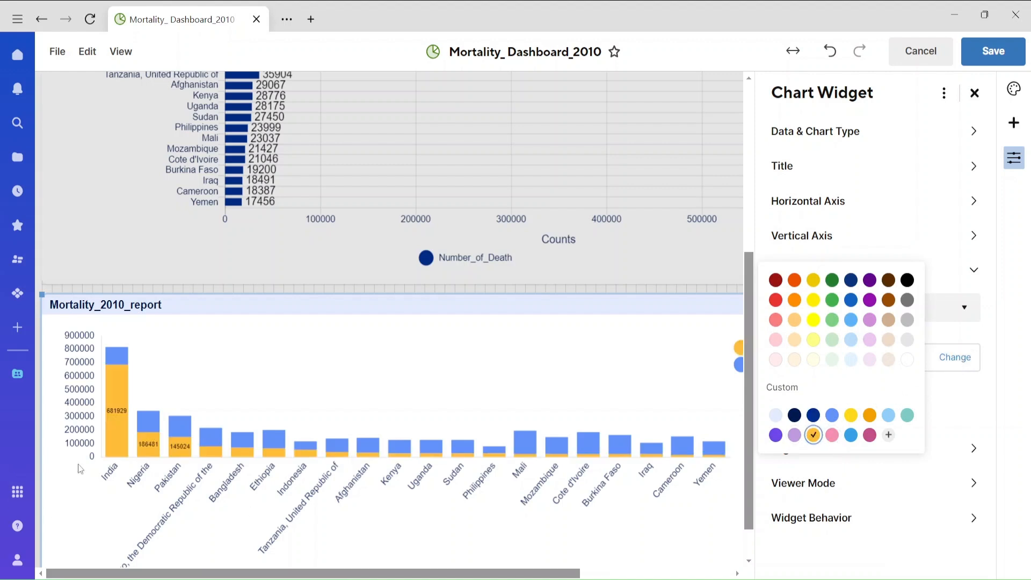
Step: Change the Death_Rate_per_100000 series color to pink #F48FB1 and always show its value labels in the stacked column chart
left_click(600, 398)
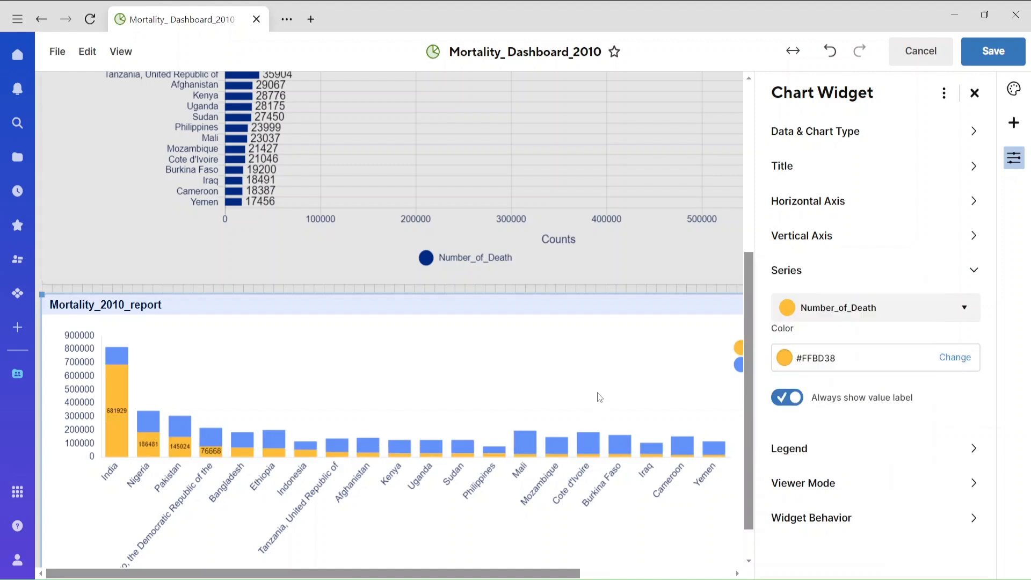
left_click(532, 447)
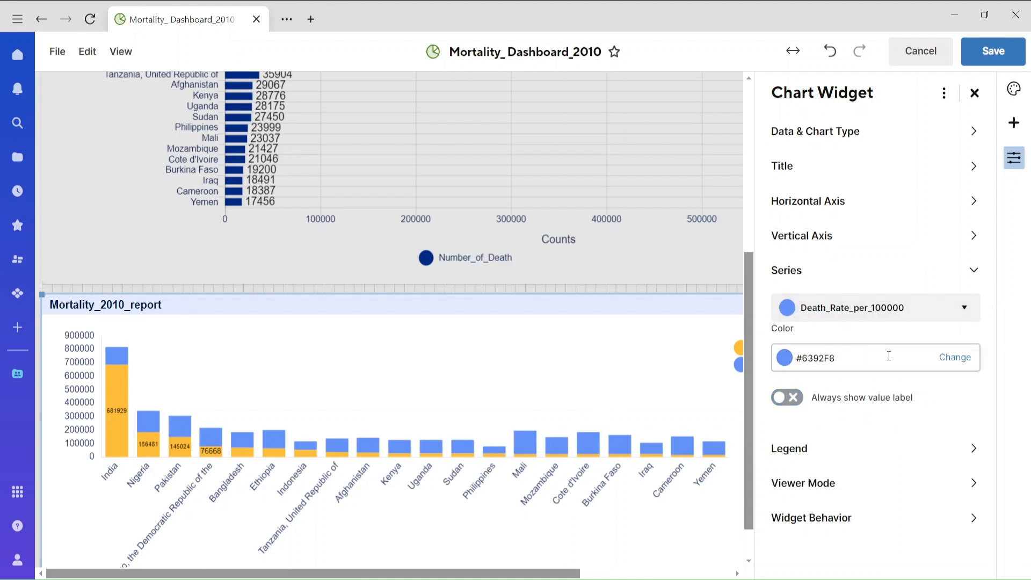
left_click(969, 357)
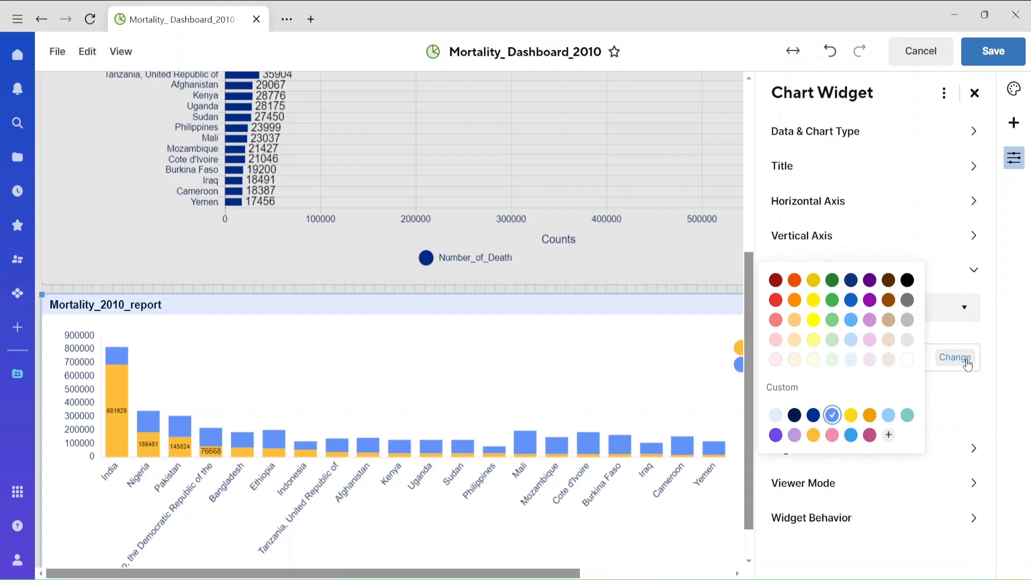
left_click(832, 435)
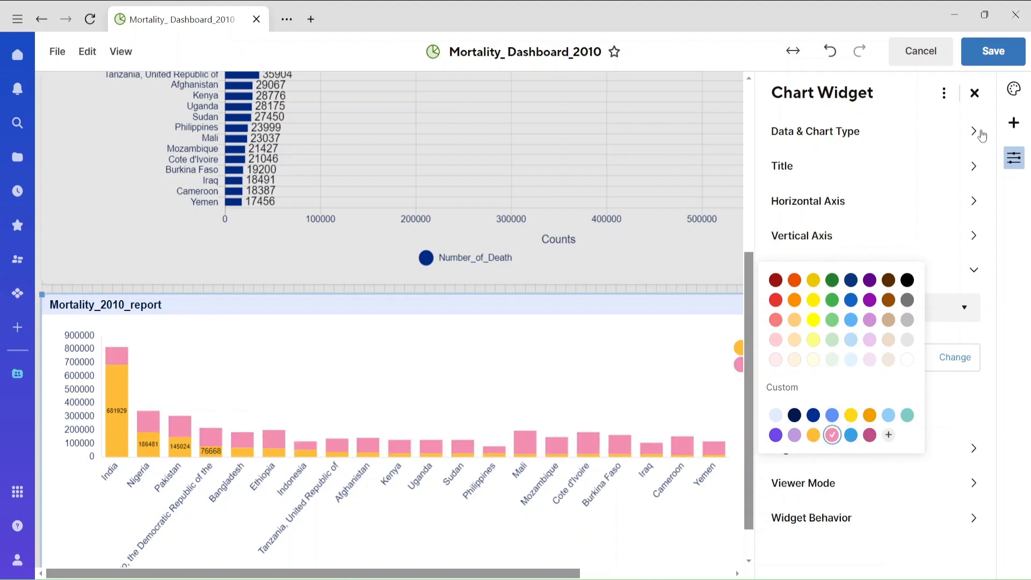
left_click(640, 407)
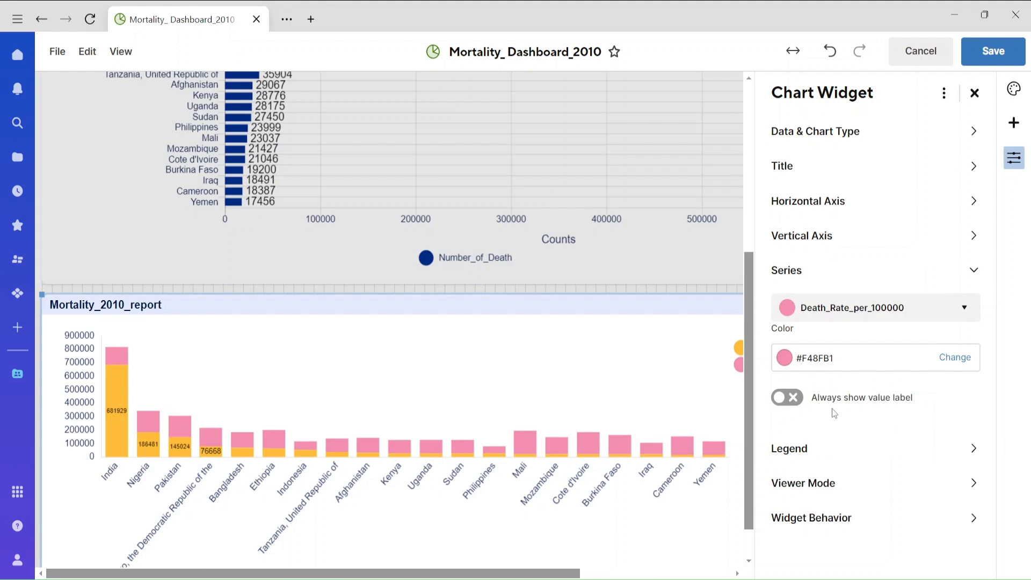
left_click(794, 402)
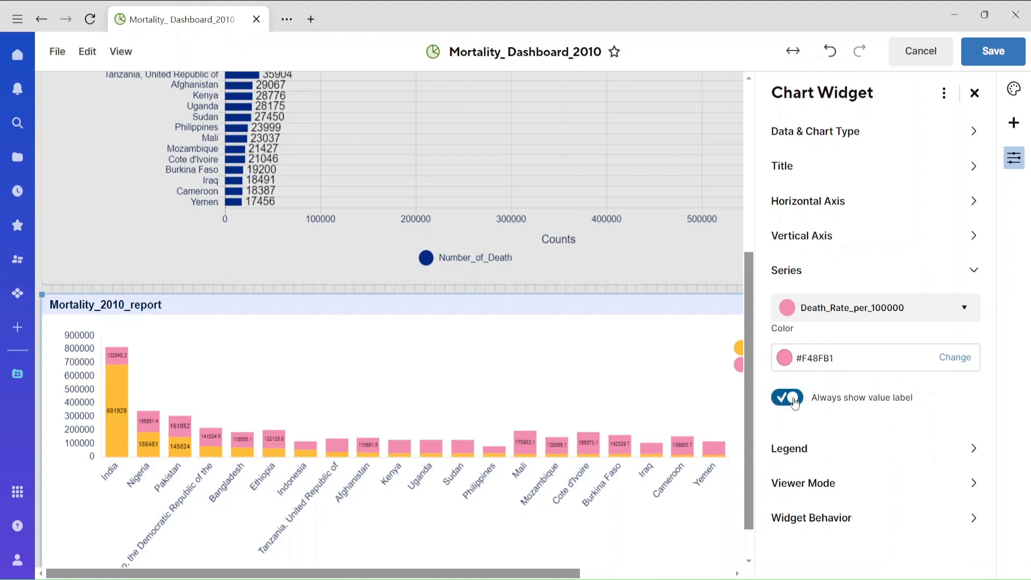
Step: Place the stacked column chart's legend at the top of the chart
left_click(821, 453)
left_click(852, 366)
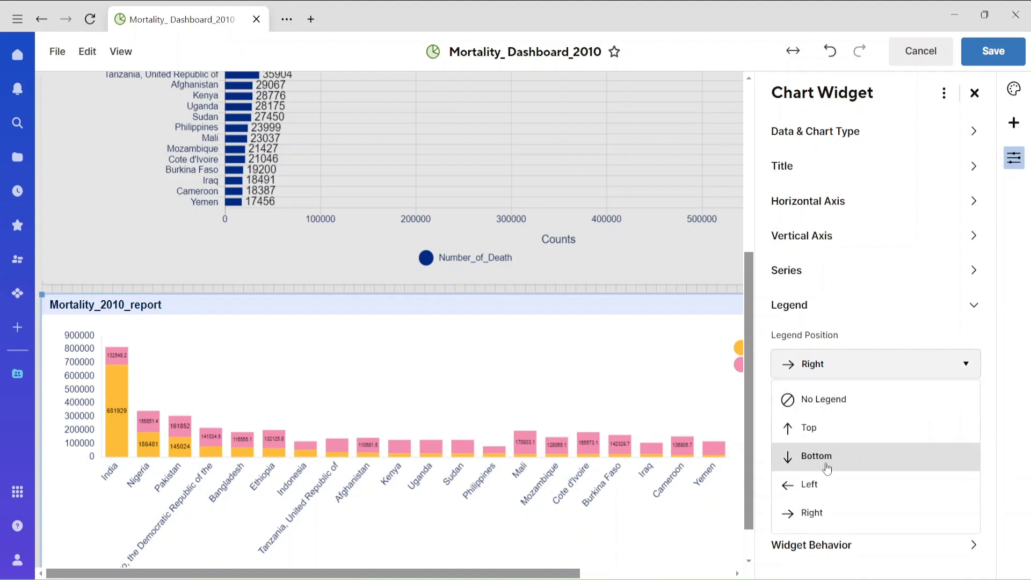
left_click(809, 428)
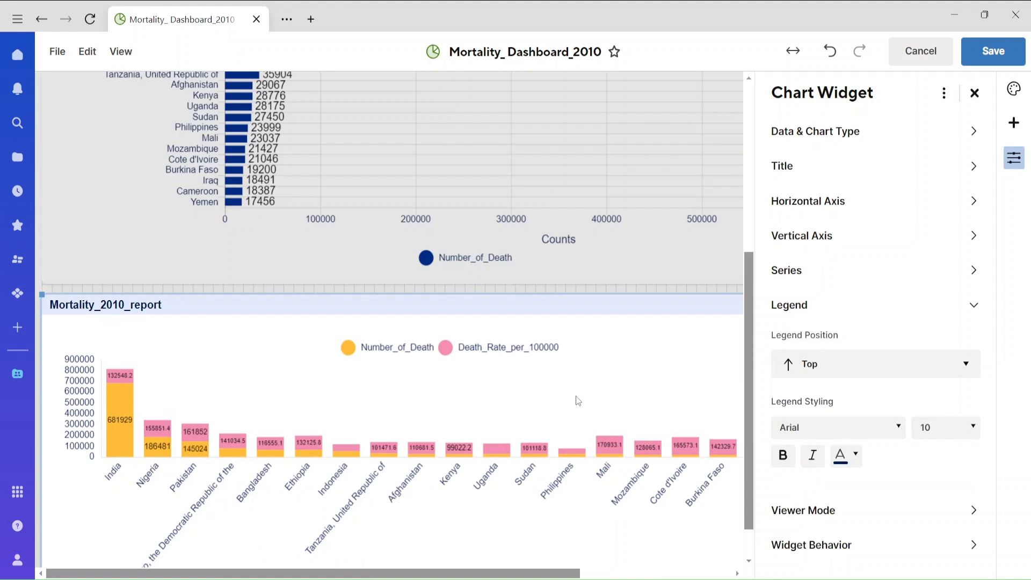
left_click(791, 277)
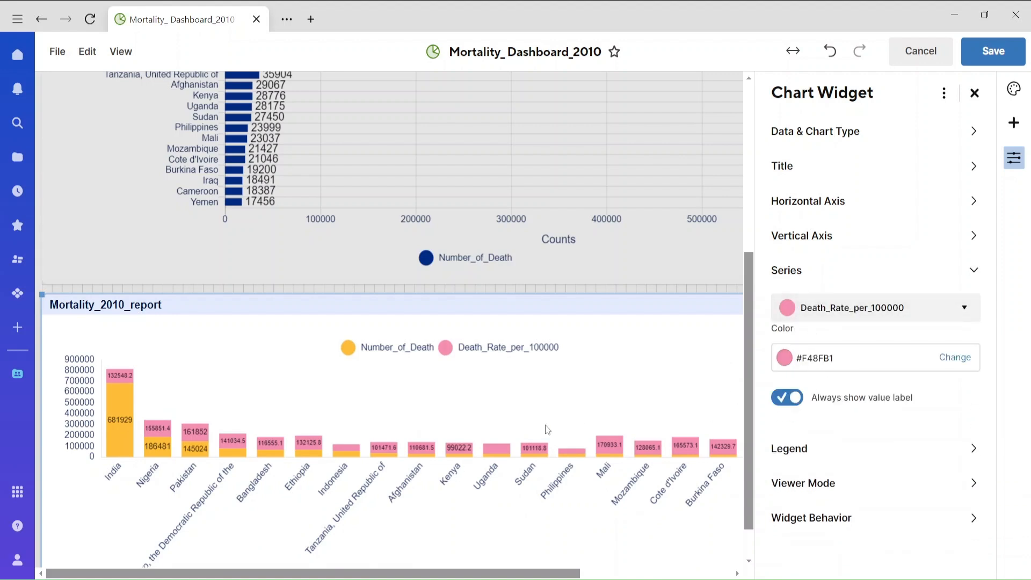
Step: Show tick mark lines on both the vertical and horizontal axes of the stacked column chart
left_click(809, 240)
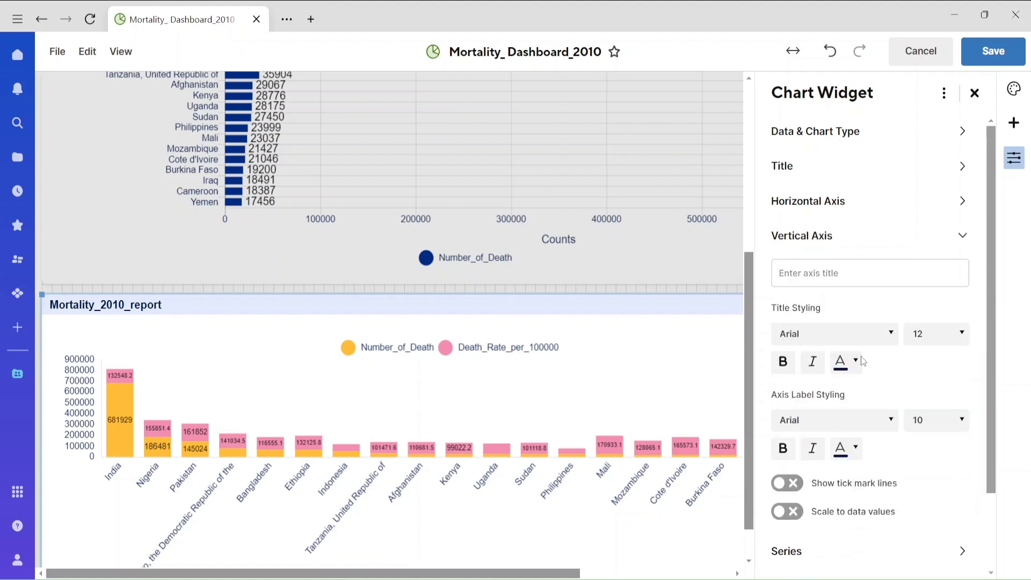
left_click(815, 279)
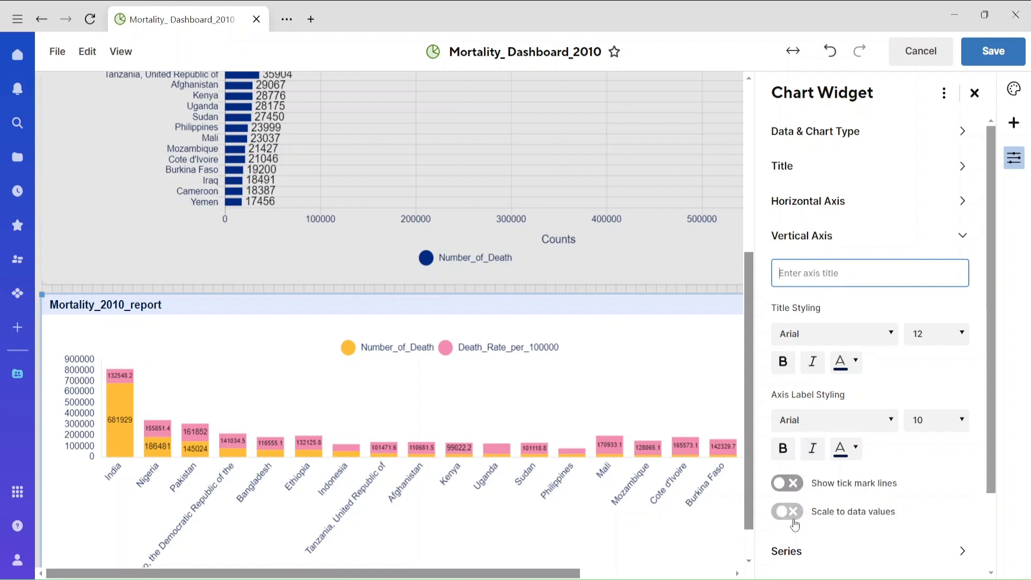
left_click(788, 483)
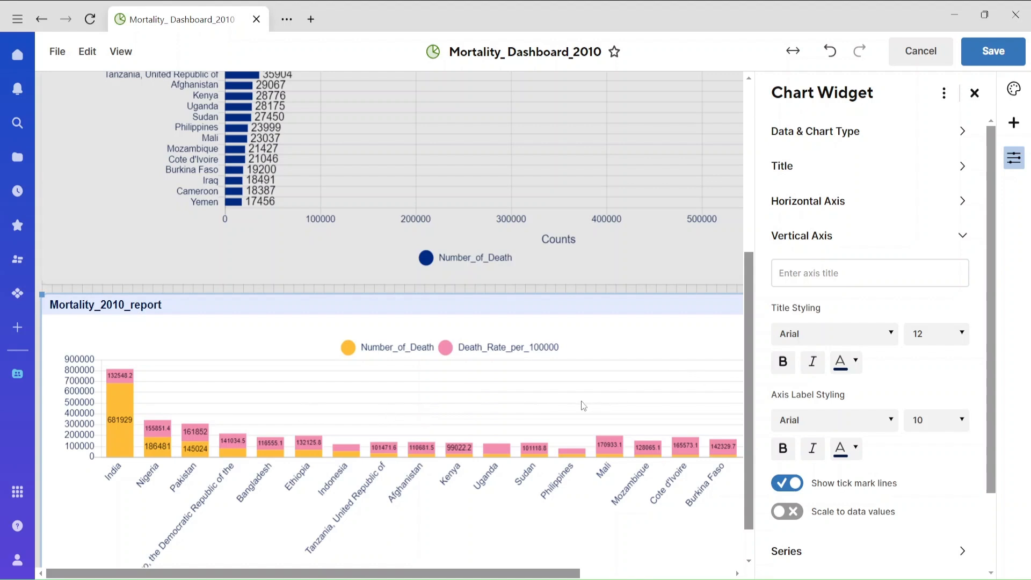
left_click(836, 208)
left_click(794, 449)
left_click(794, 453)
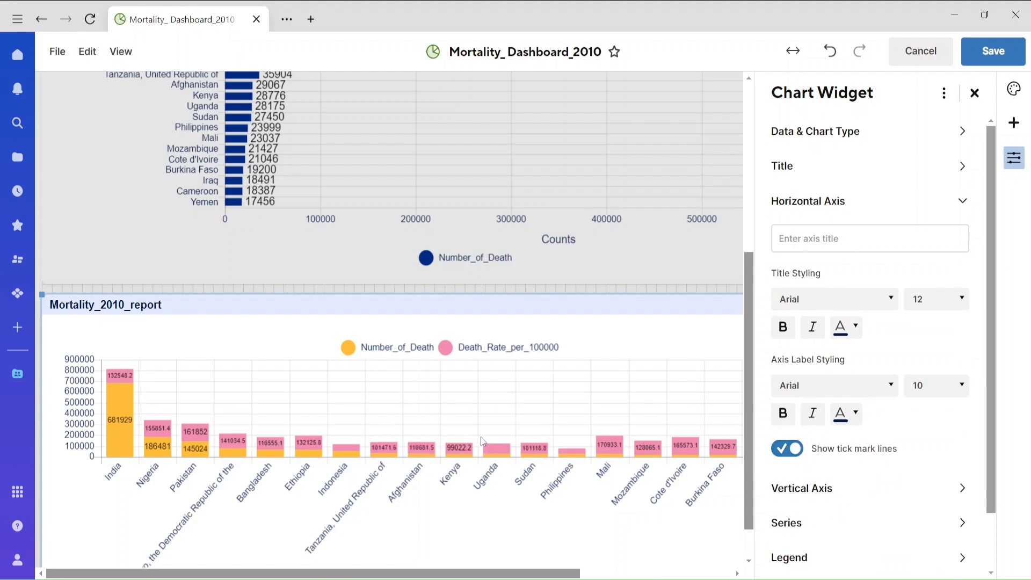
Step: Center the stacked column chart's title and set its font to Georgia, size 14
left_click(71, 311)
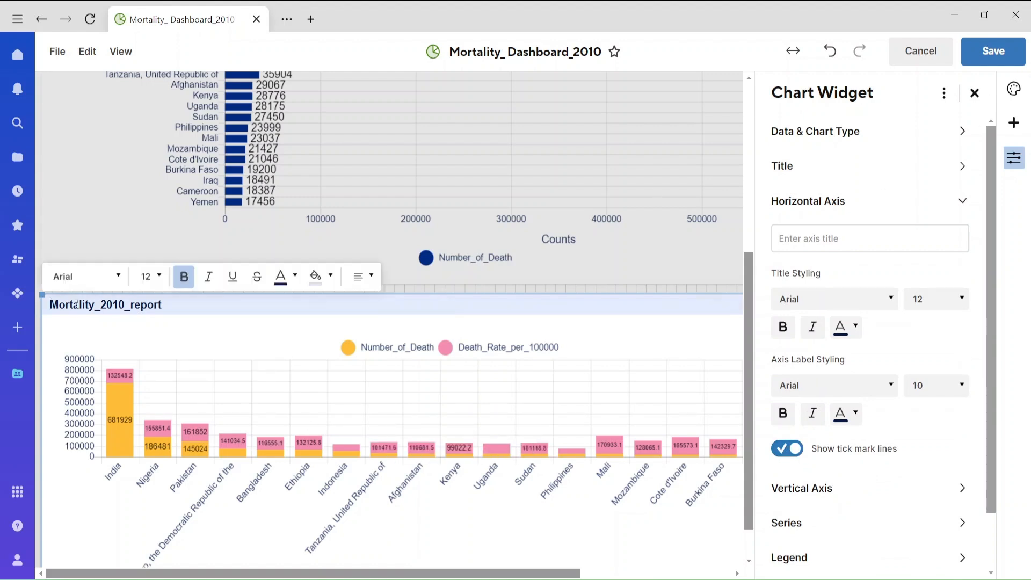
left_click(370, 276)
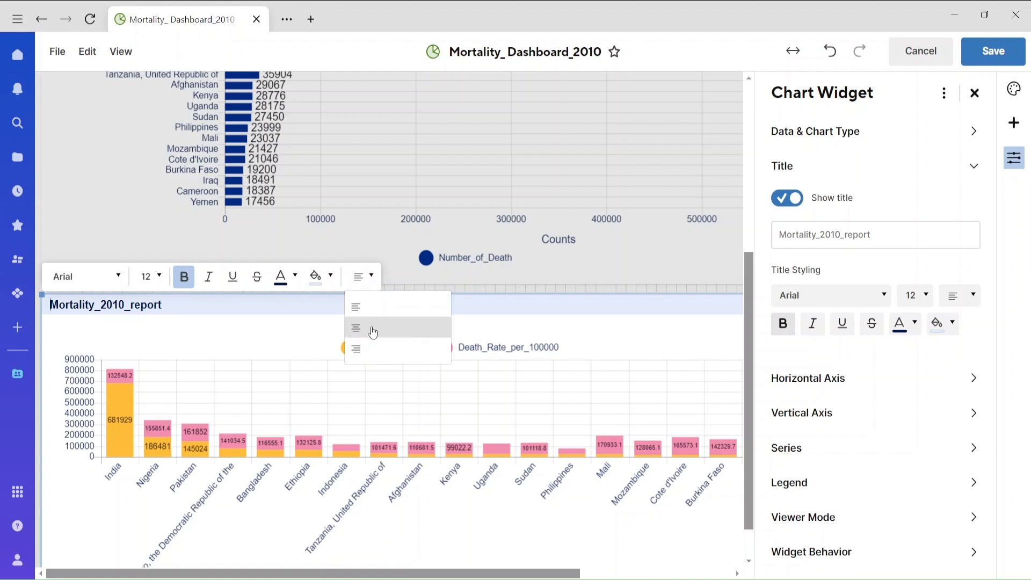
left_click(371, 327)
left_click(159, 276)
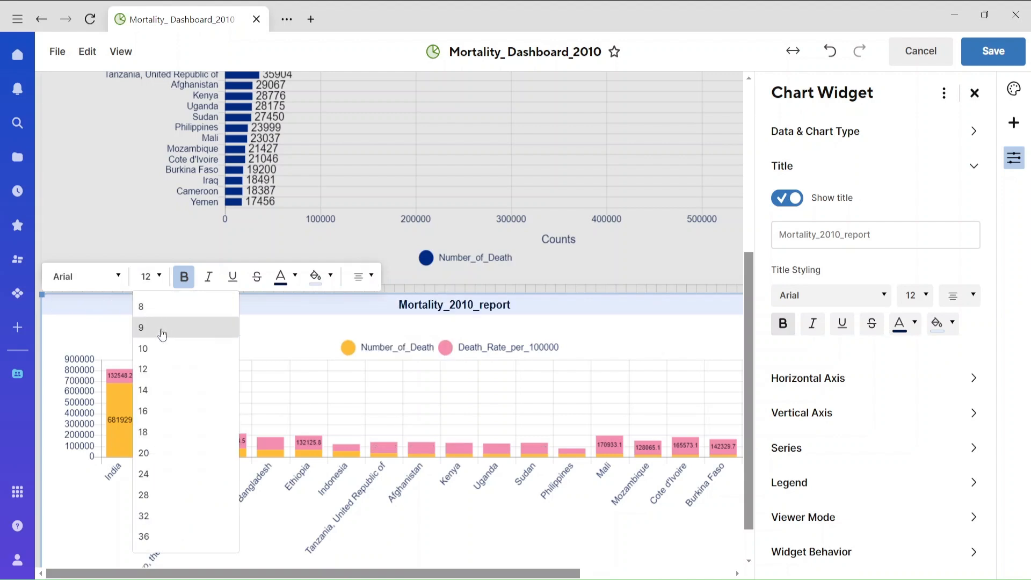
left_click(154, 385)
left_click(102, 276)
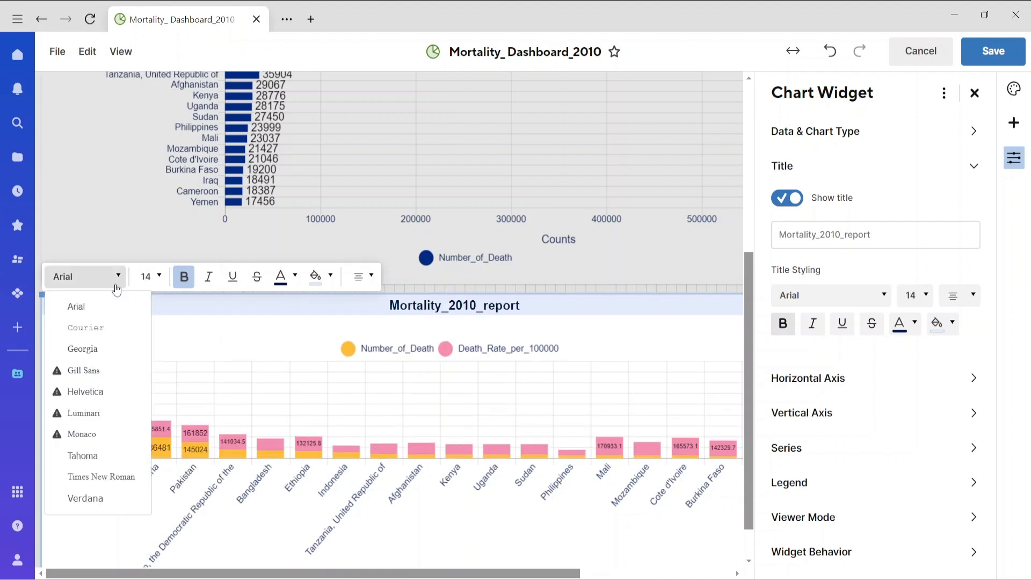
left_click(98, 353)
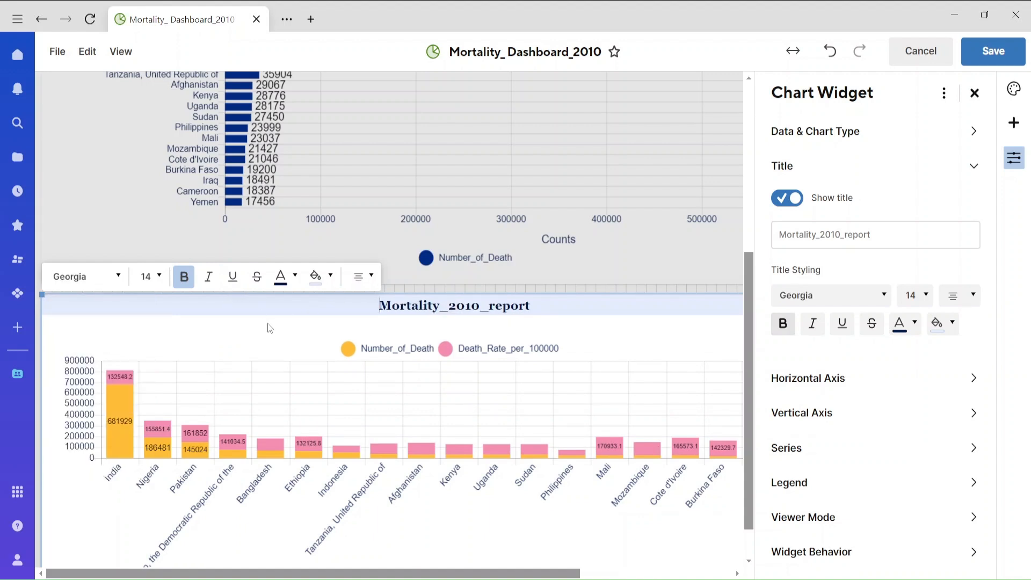
Step: Save the dashboard and reopen it for editing
left_click(973, 55)
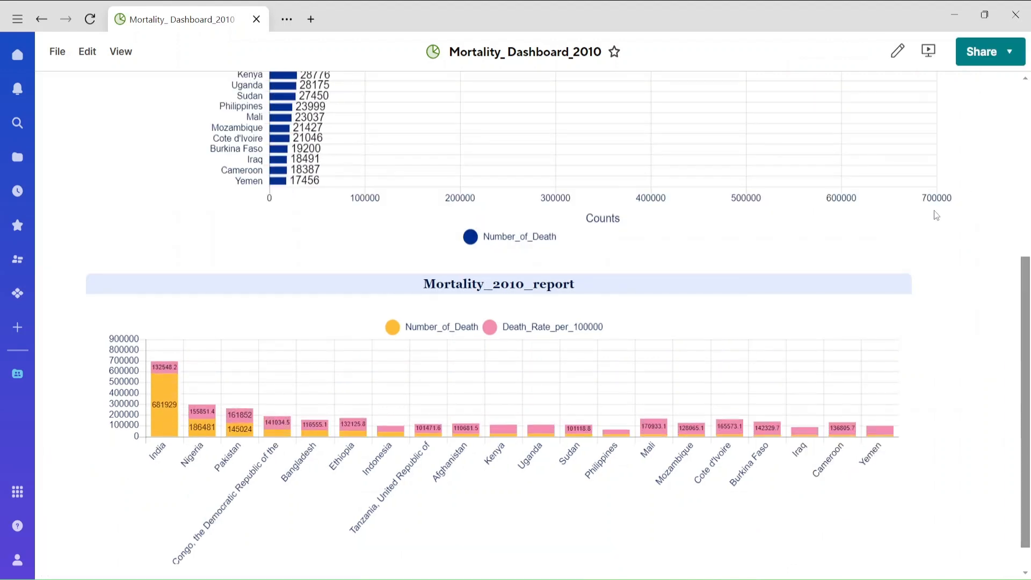
left_click(90, 54)
left_click(107, 88)
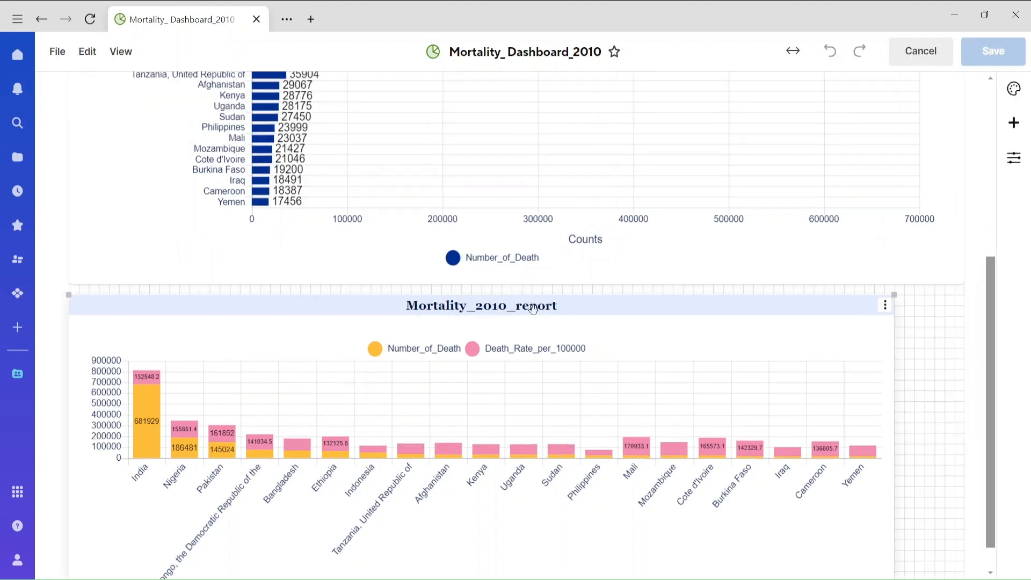
left_click(536, 312)
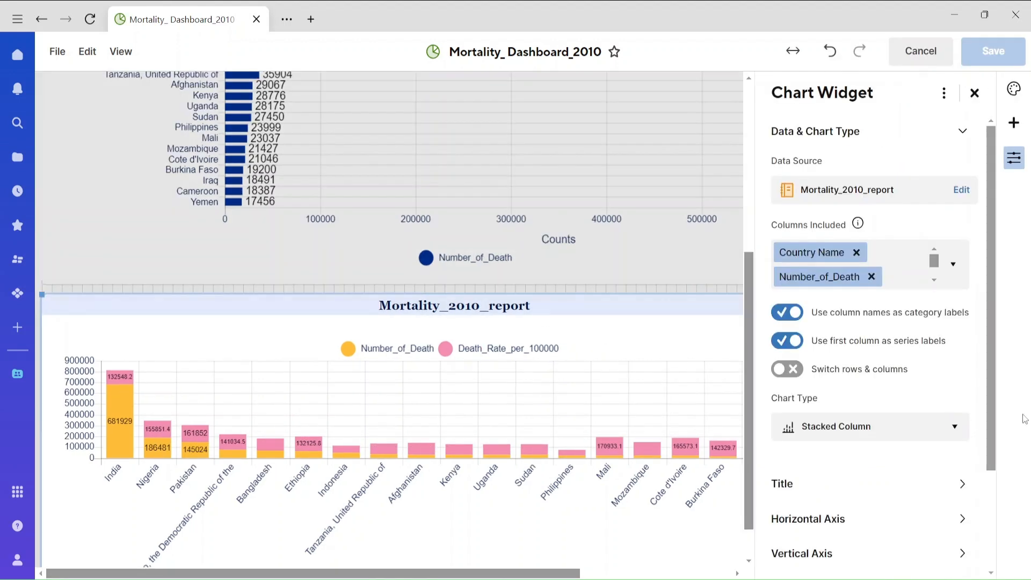
scroll(984, 388, "down", 3)
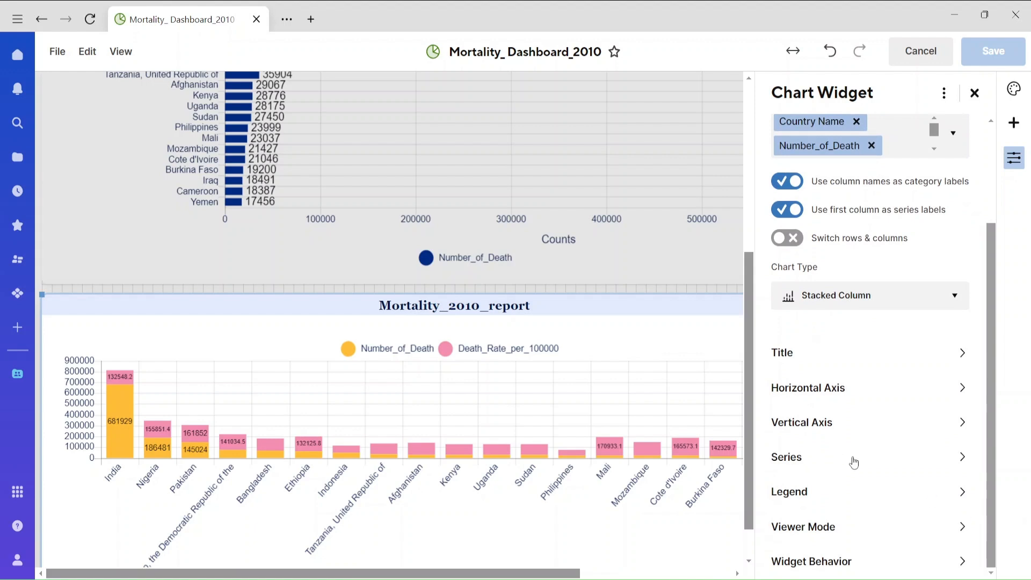
left_click(845, 562)
left_click(826, 435)
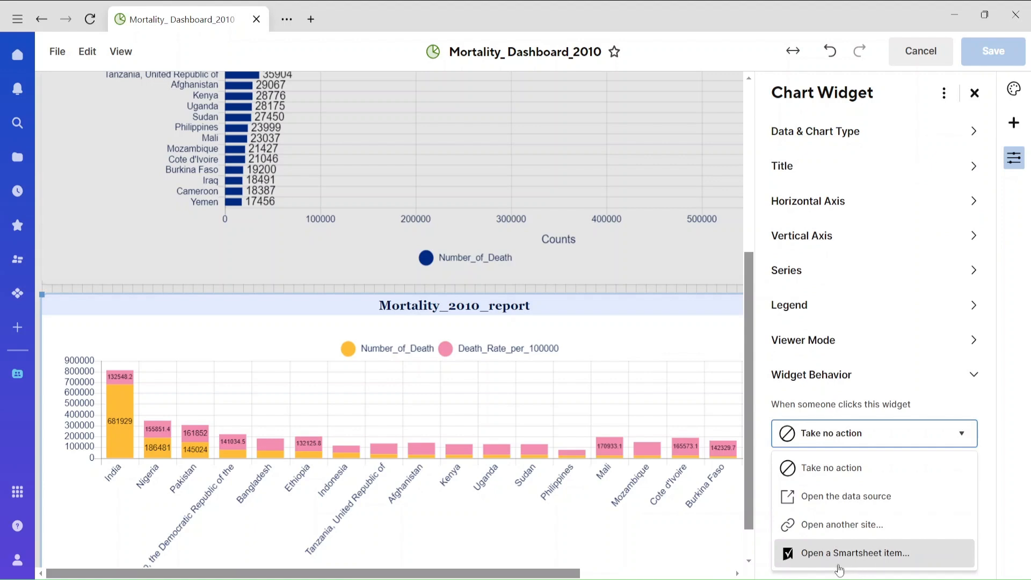
left_click(975, 93)
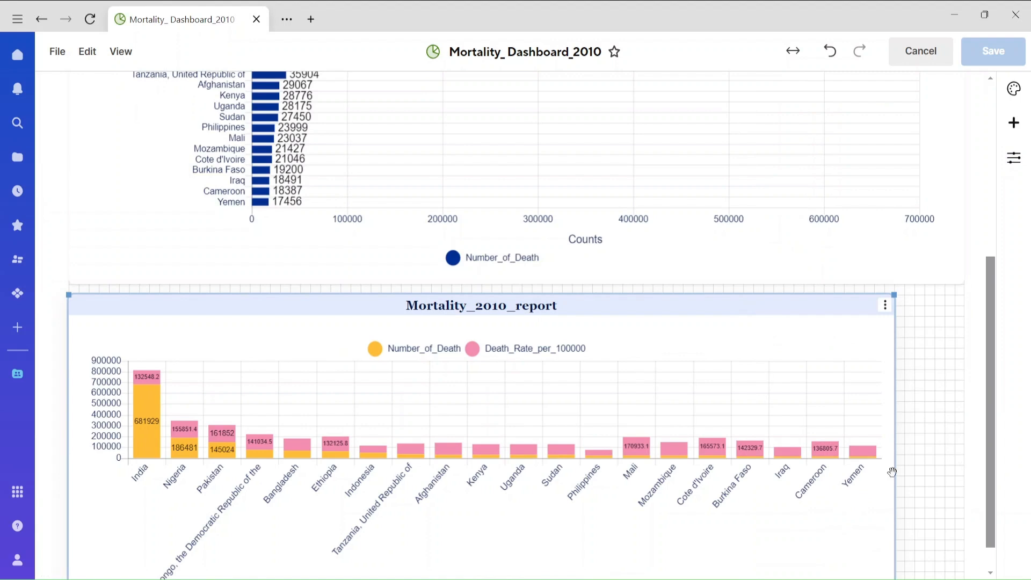
left_click(1014, 122)
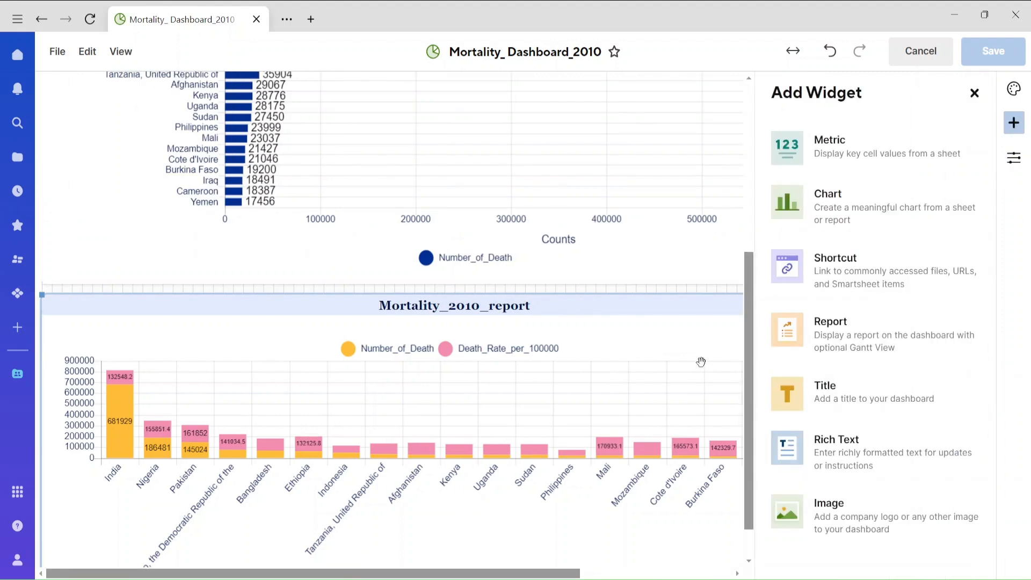
Step: Set the stacked column chart's click behavior to open the Smartsheet item Mortality_2010_report from the Data_Dashboarding workspace
left_click(682, 325)
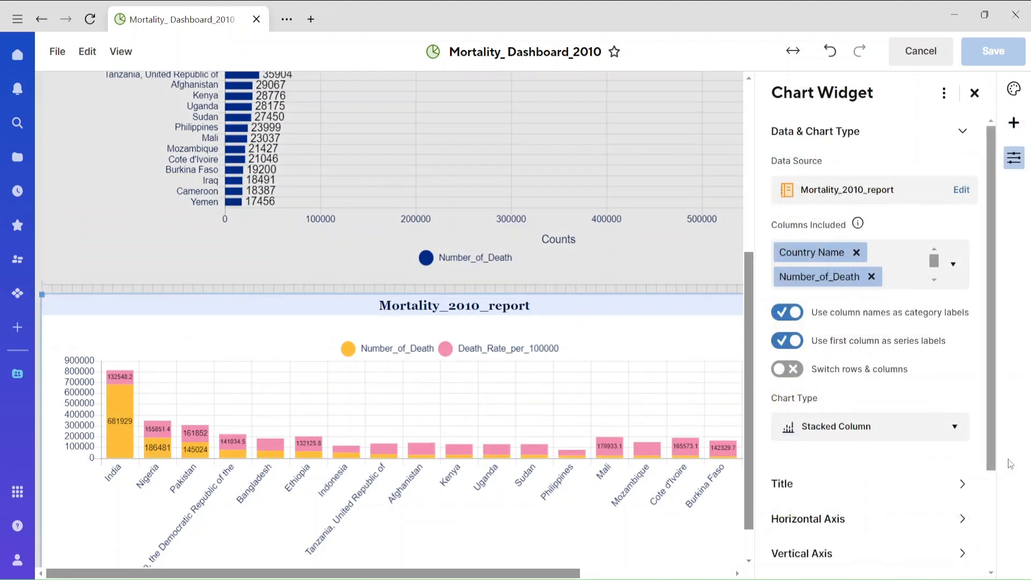
left_click_drag(990, 437, 1016, 545)
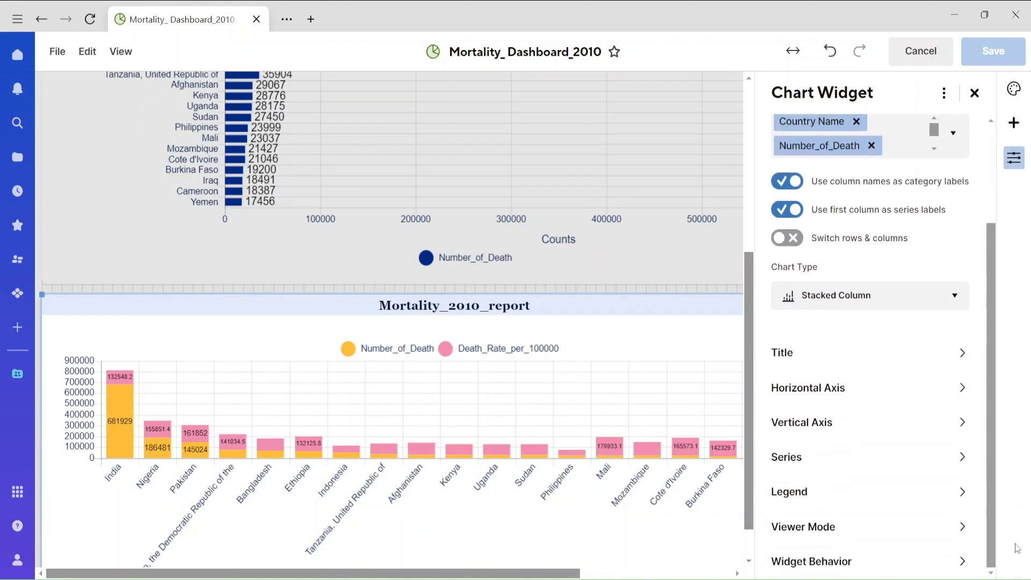
left_click(839, 570)
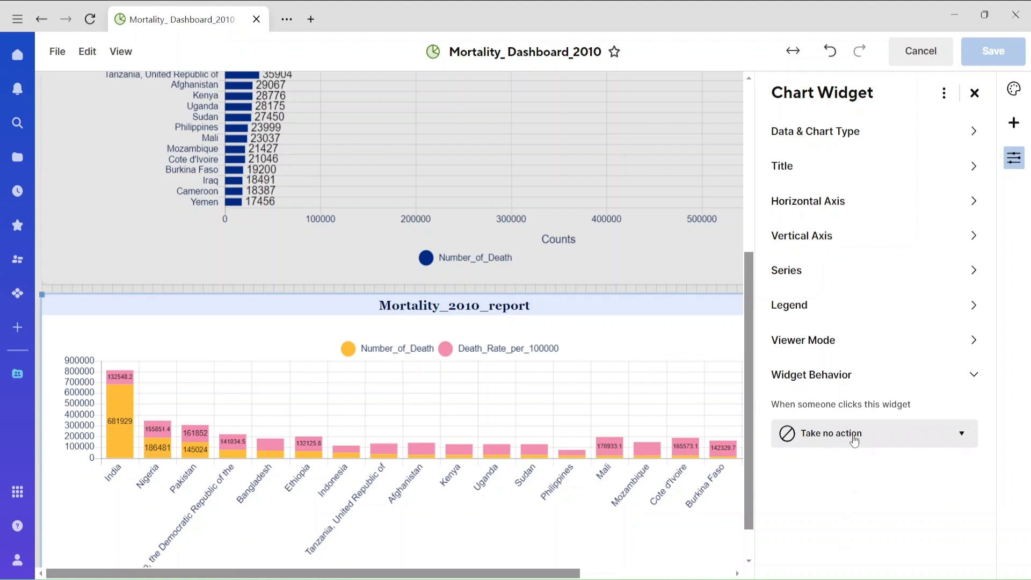
left_click(854, 439)
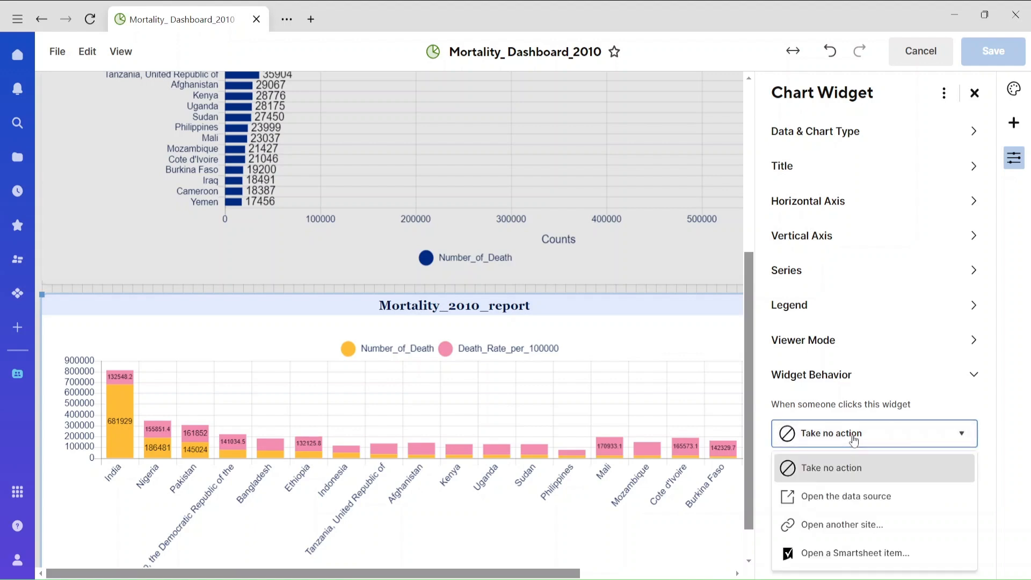
left_click(861, 560)
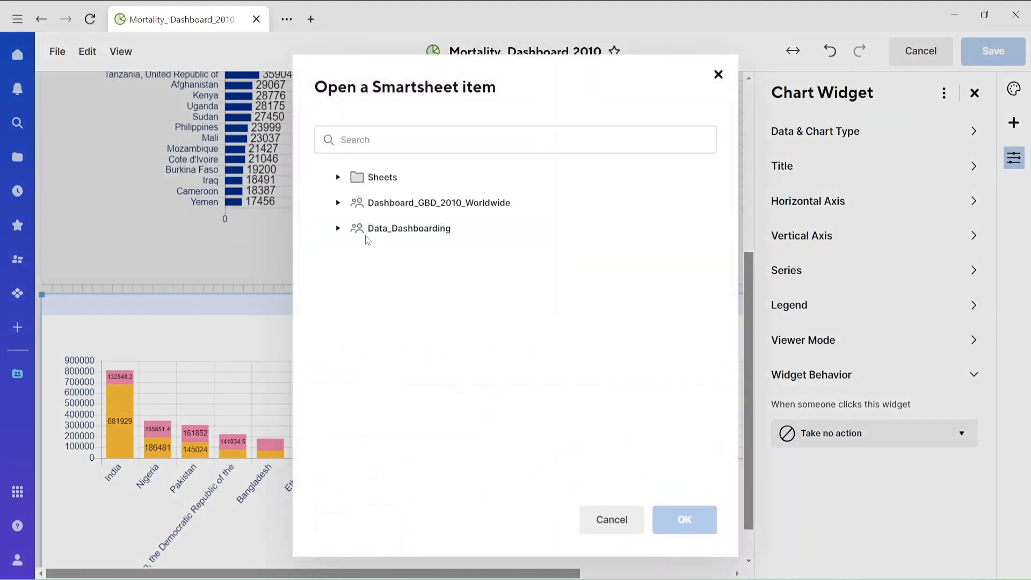
left_click(338, 228)
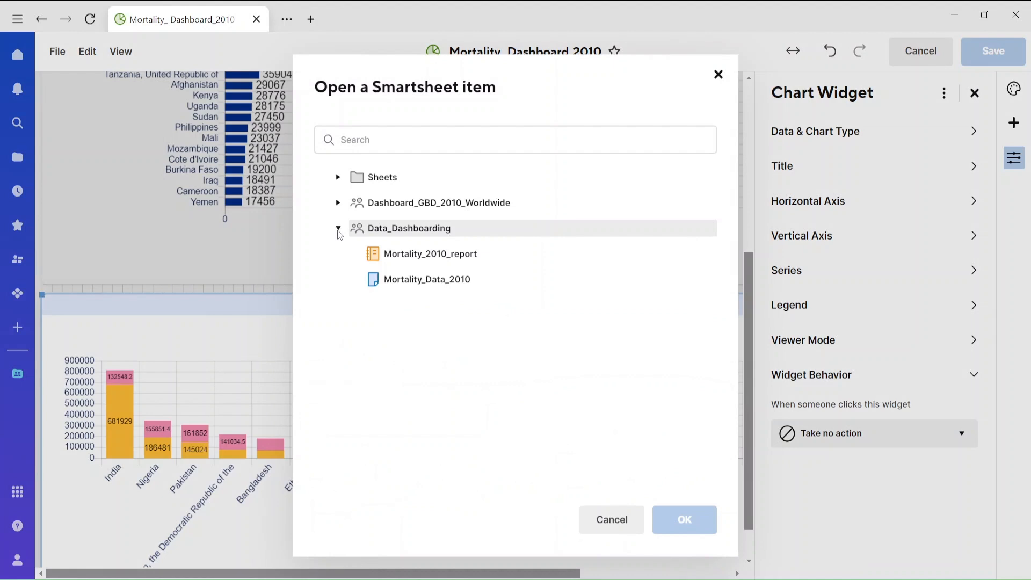
left_click(432, 262)
left_click(693, 526)
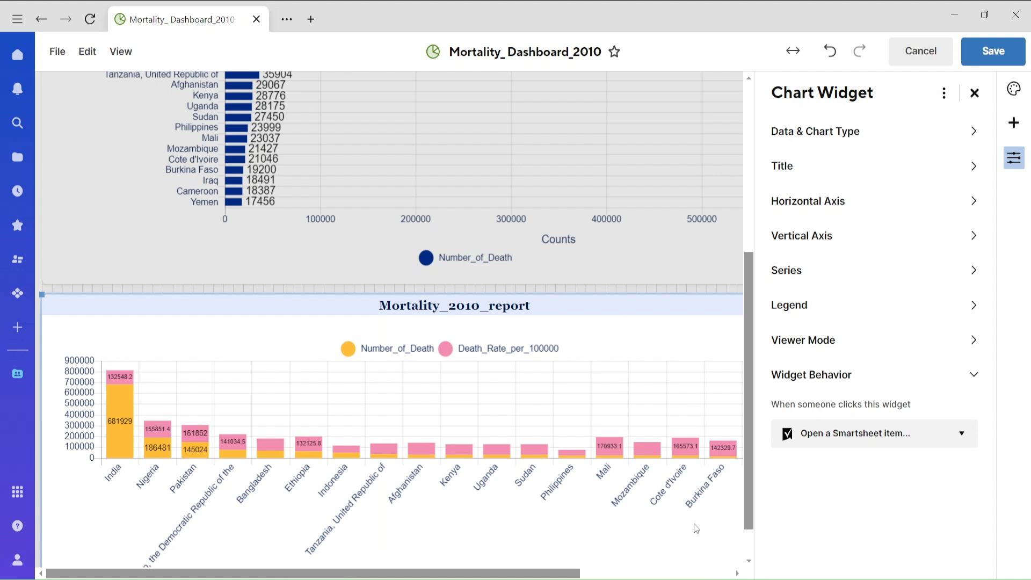
Step: Save the dashboard and test the stacked column chart's link by opening Mortality_2010_report from it
left_click(993, 51)
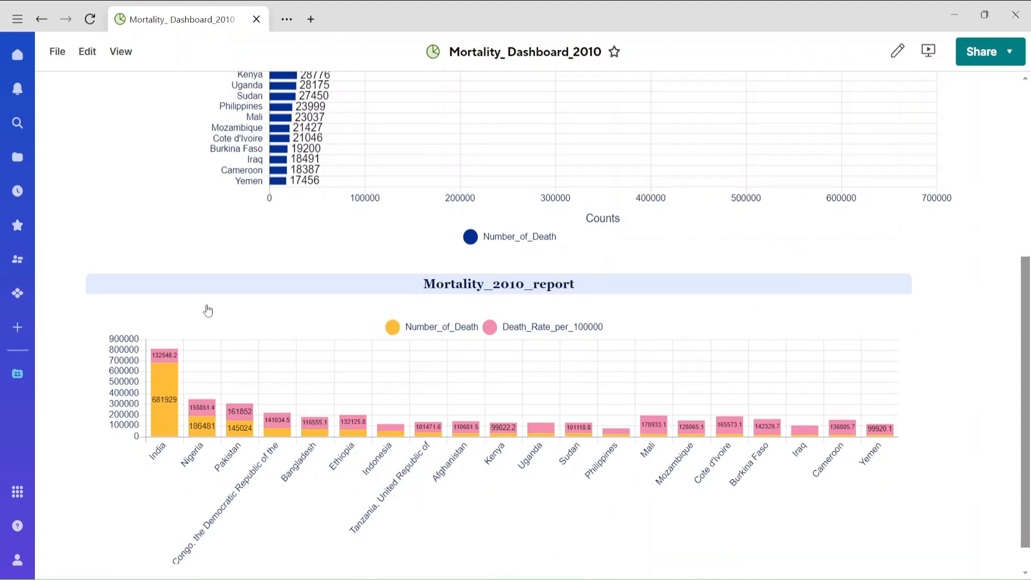
left_click_drag(1030, 394, 1030, 424)
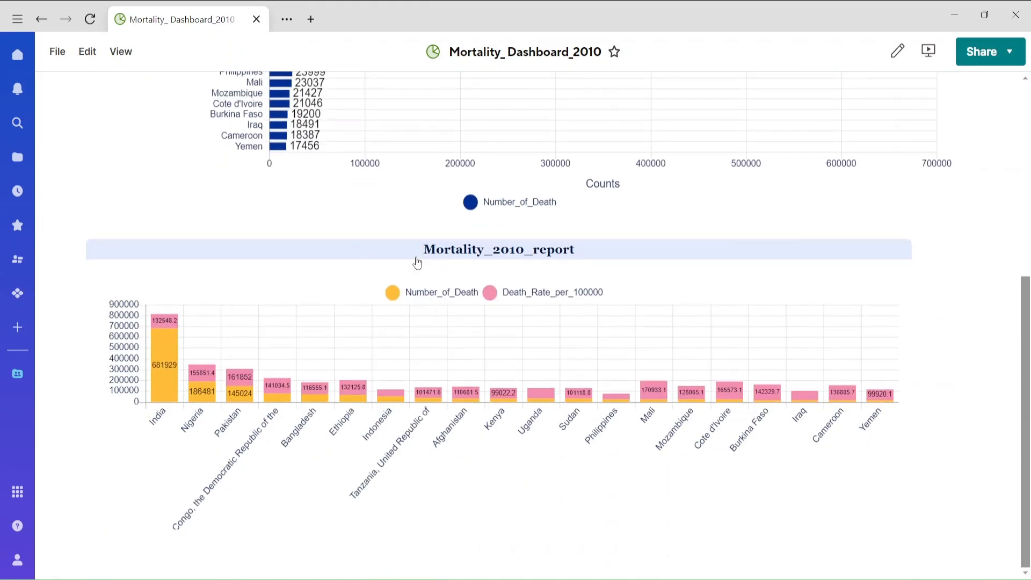
left_click(418, 263)
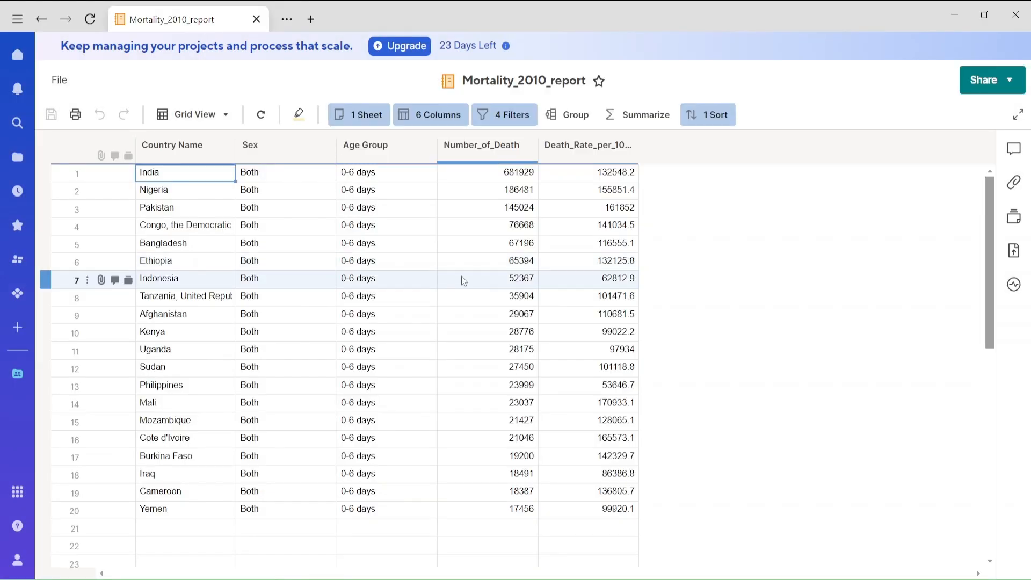
Step: Return to Mortality_Dashboard_2010 and look over its widgets and both charts
left_click(40, 23)
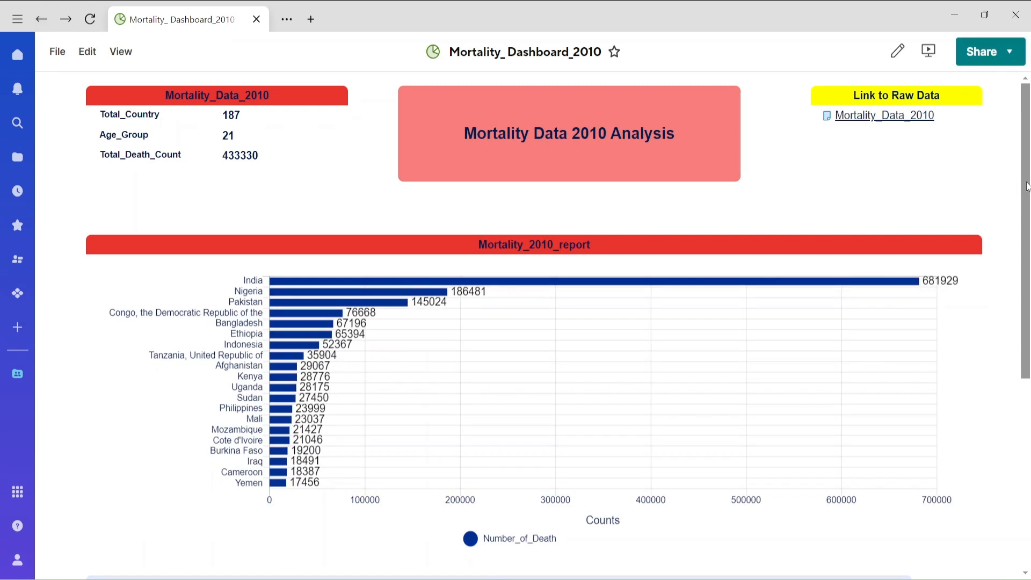
left_click_drag(1027, 186, 1028, 379)
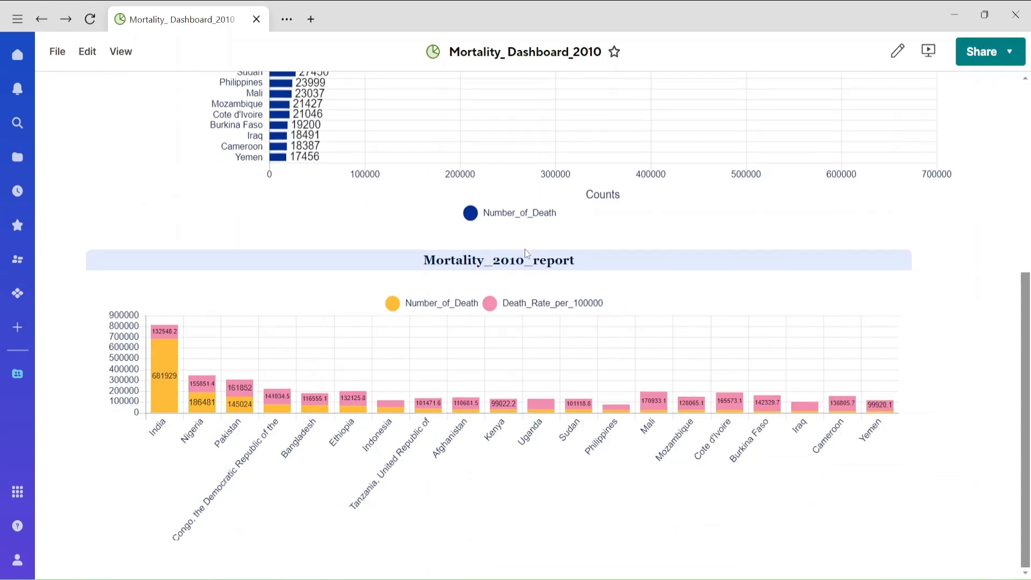
left_click_drag(1025, 402, 894, 184)
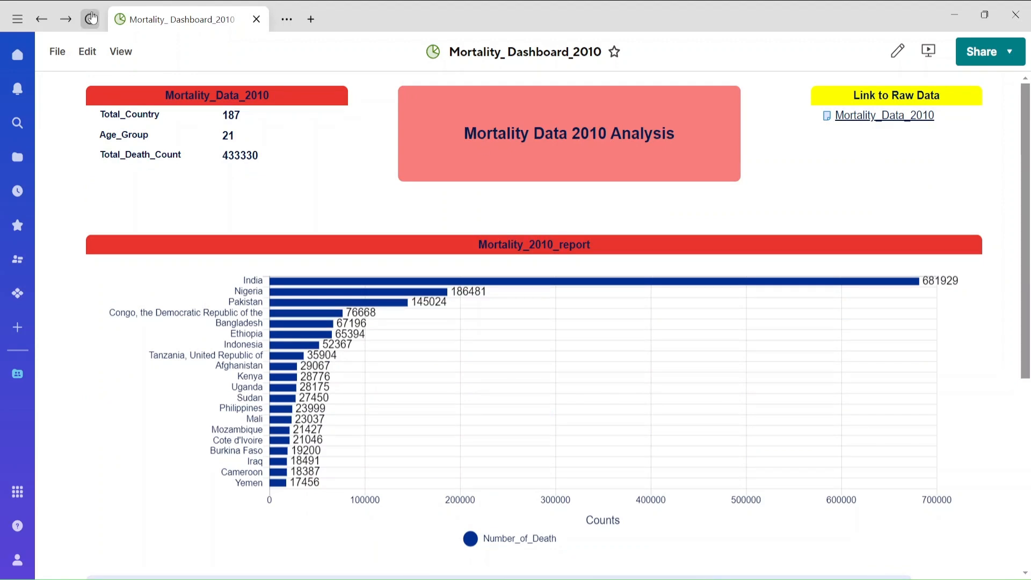
Step: Reopen the dashboard for editing and select Mortality_Data_2010 and Mortality_2010_report from the Data_Dashboarding workspace as shortcuts in the Link to Raw Data widget
left_click(88, 53)
left_click(107, 85)
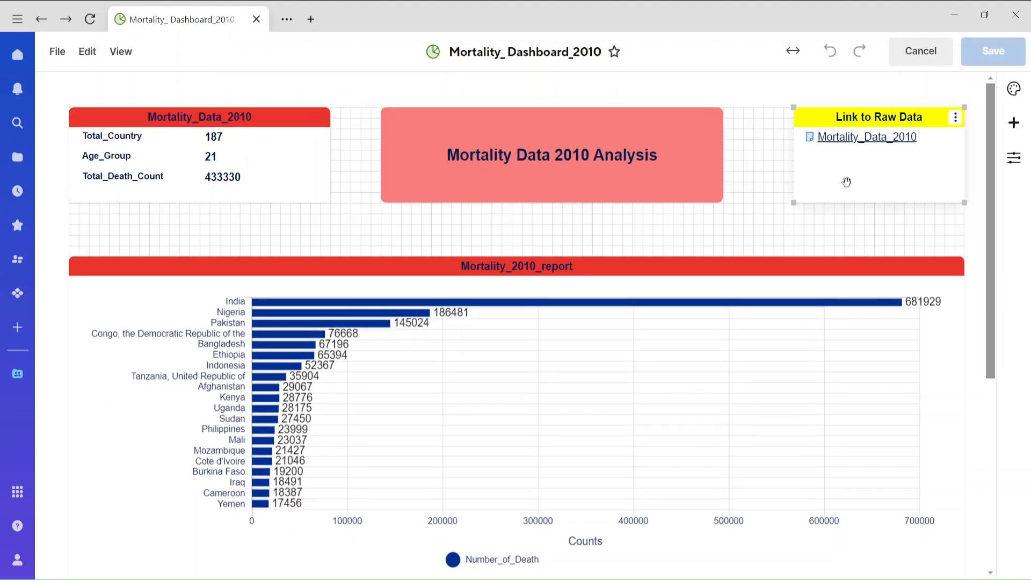
left_click(851, 172)
left_click(821, 194)
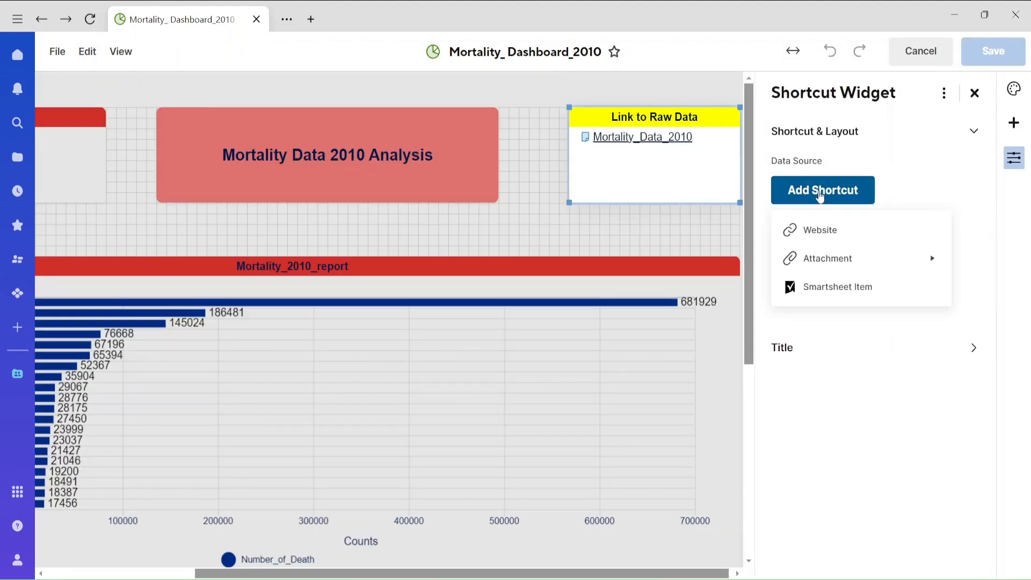
left_click(835, 289)
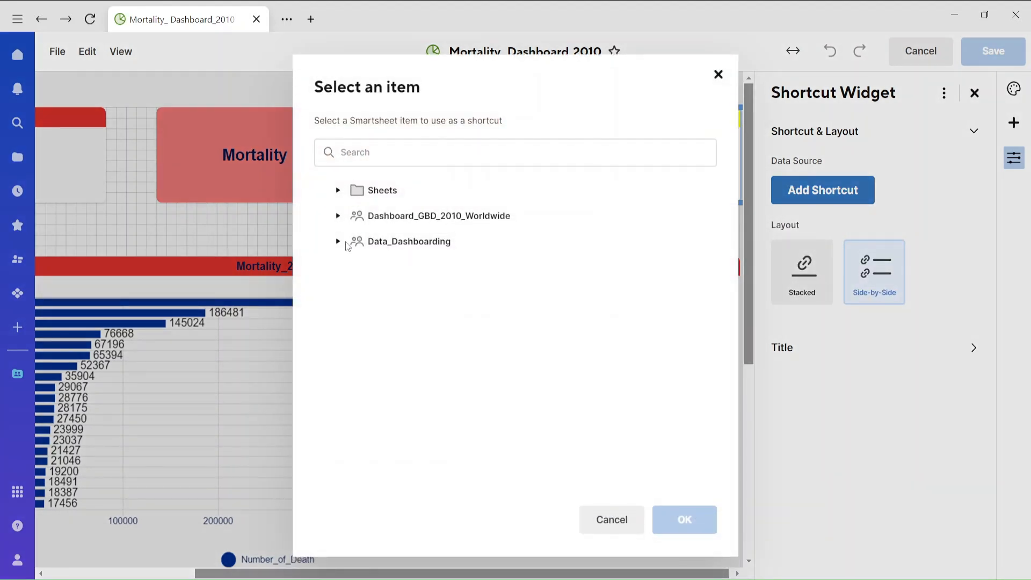
left_click(338, 242)
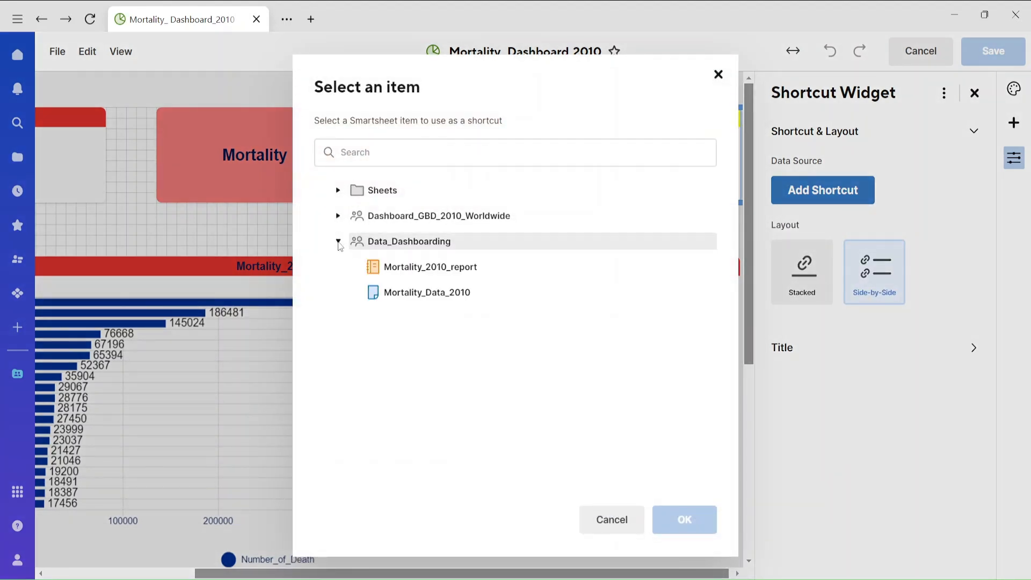
left_click(421, 298)
left_click(428, 271)
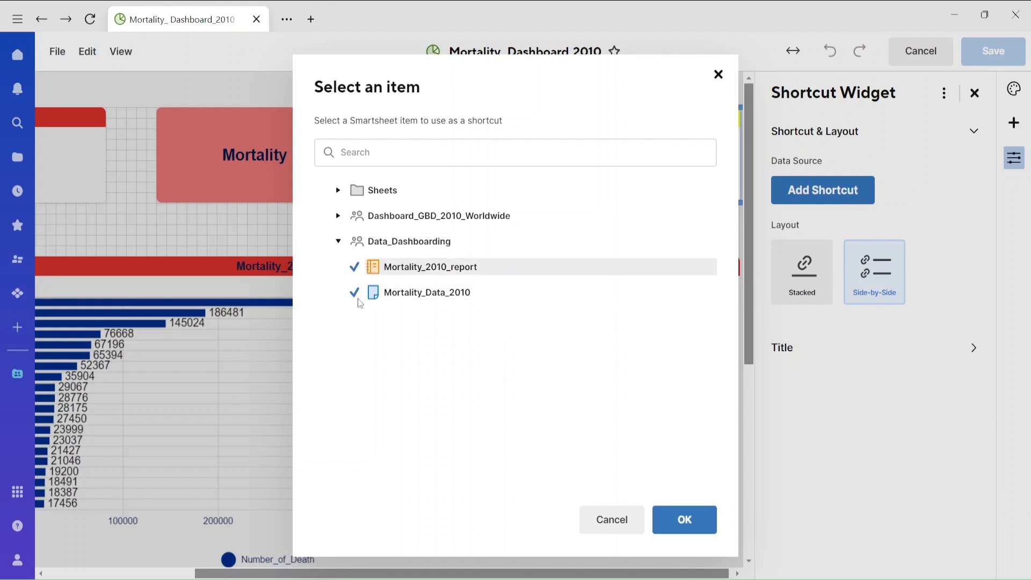
left_click(694, 511)
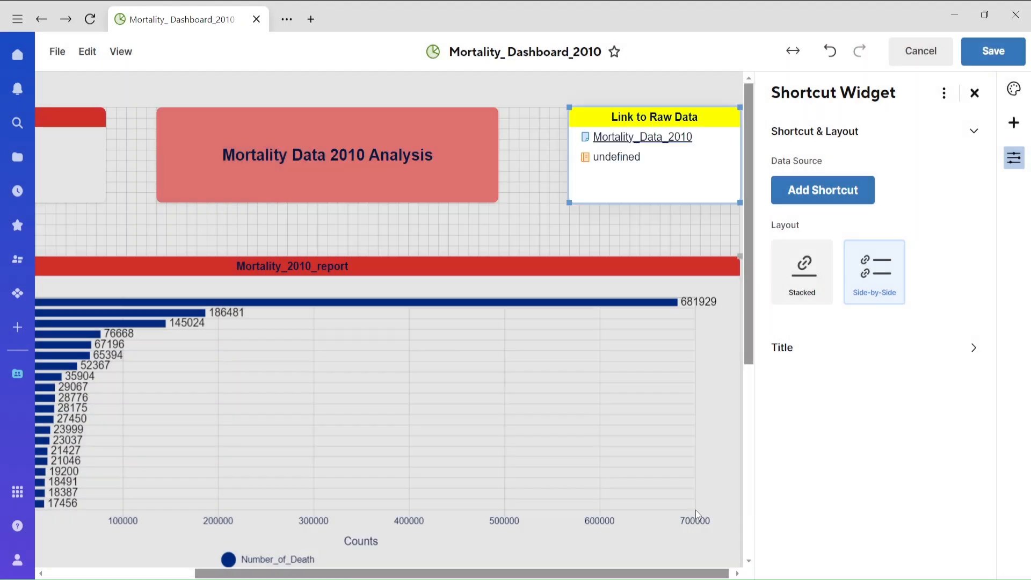
Step: Save the dashboard and review the finished layout from the shortcut widget down to the stacked column chart
left_click(1002, 60)
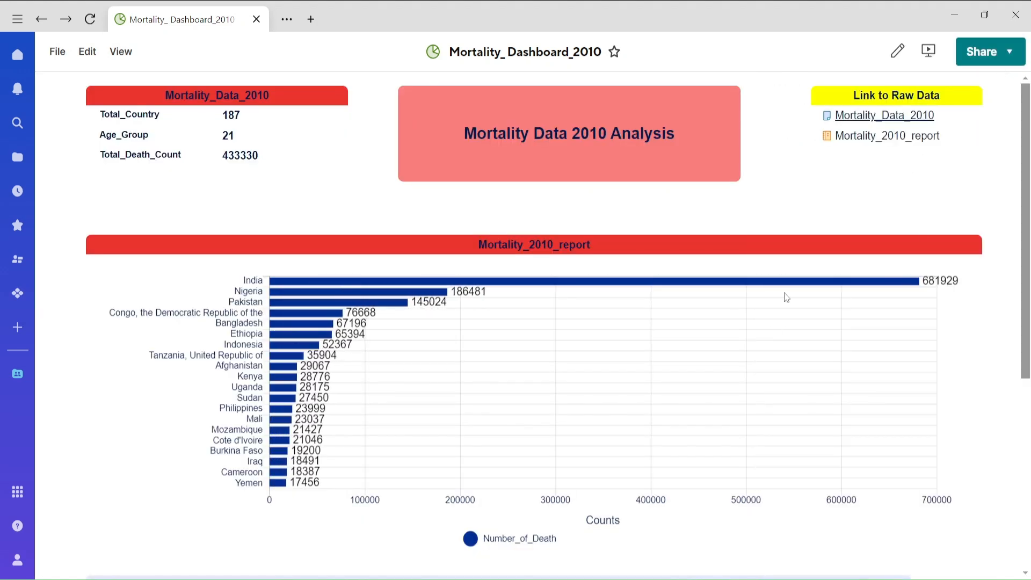
scroll(1016, 207, "down", 4)
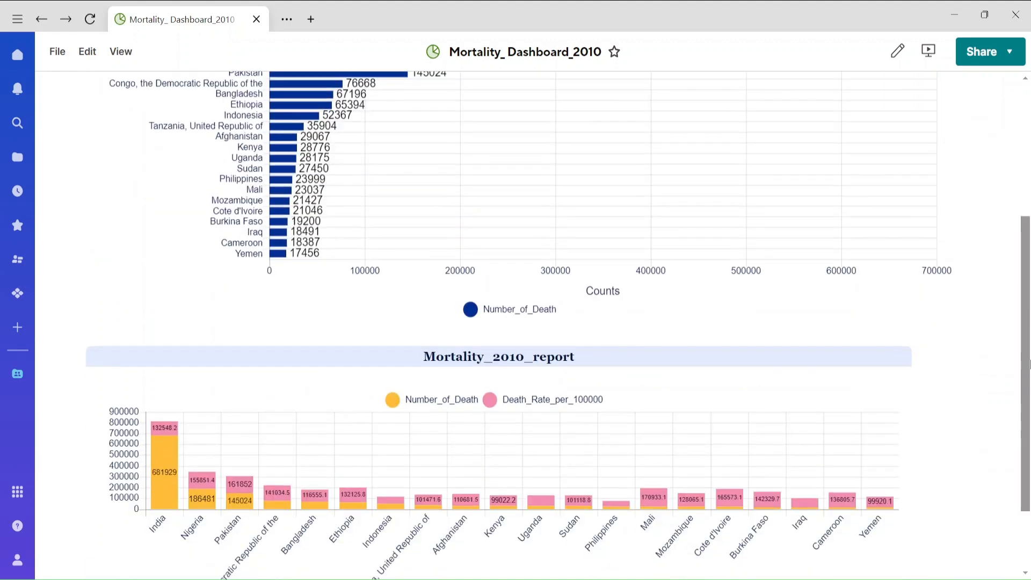
scroll(1016, 207, "up", 4)
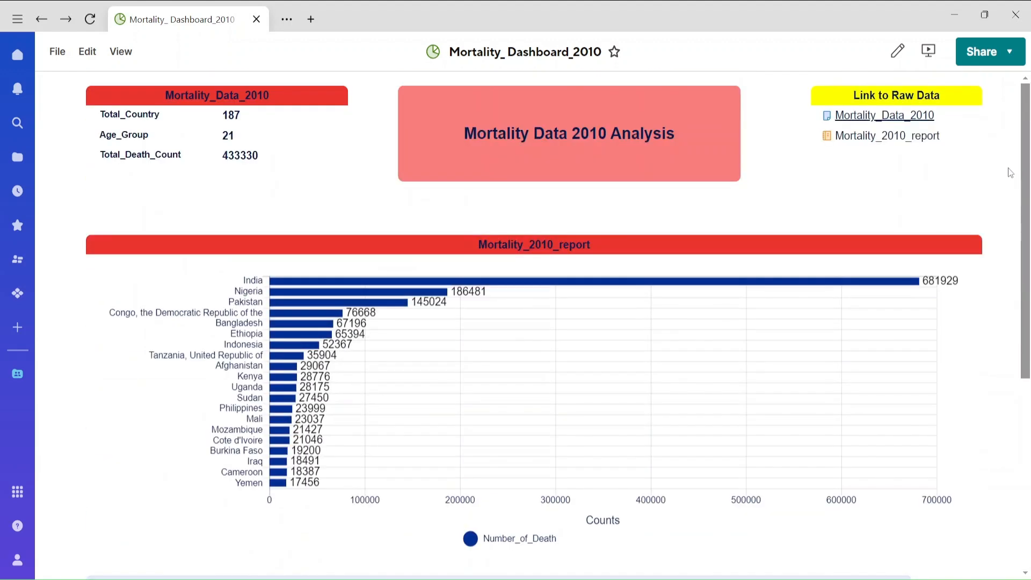